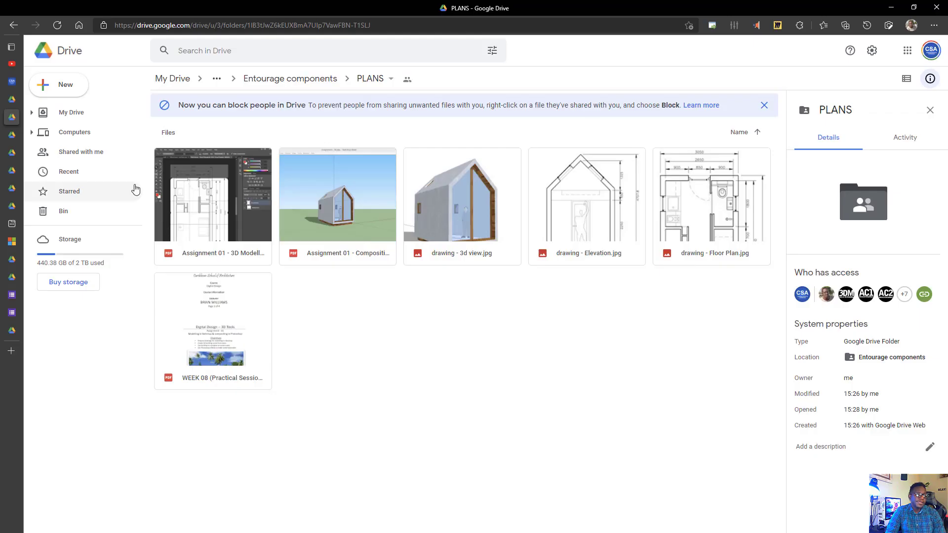
# Open the Assignment 01 brief and follow its entourage folder link to reach the PLANS folder.
pyautogui.click(13, 84)
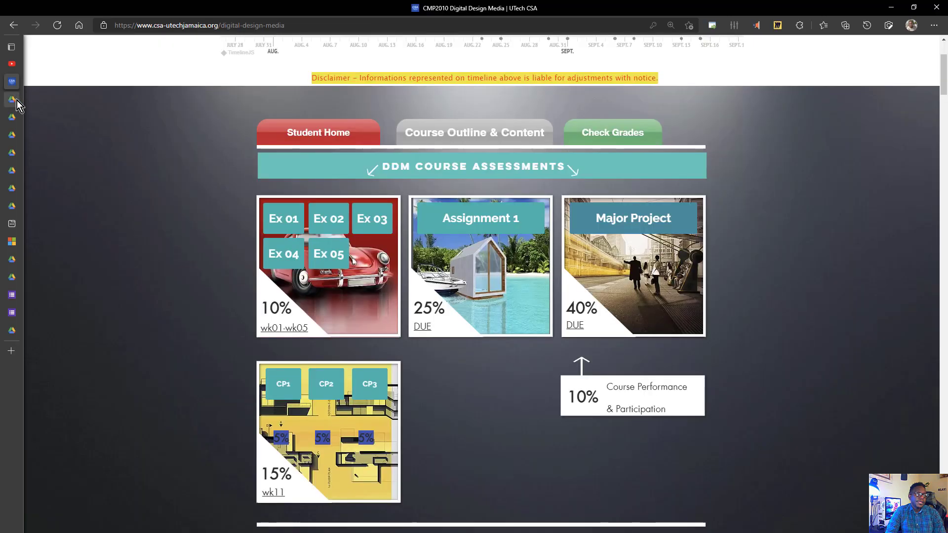
pyautogui.click(17, 100)
pyautogui.scroll(3, 386, 231)
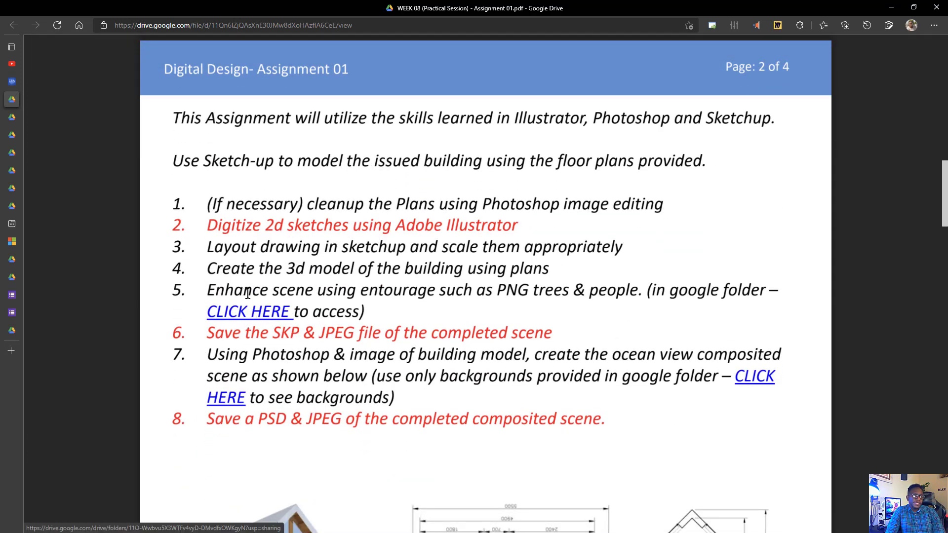
pyautogui.click(263, 313)
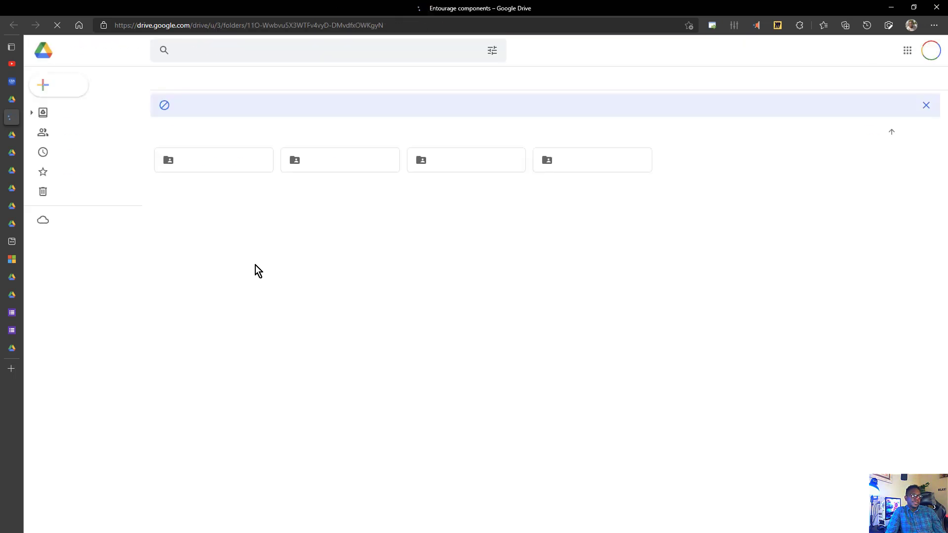
pyautogui.click(553, 164)
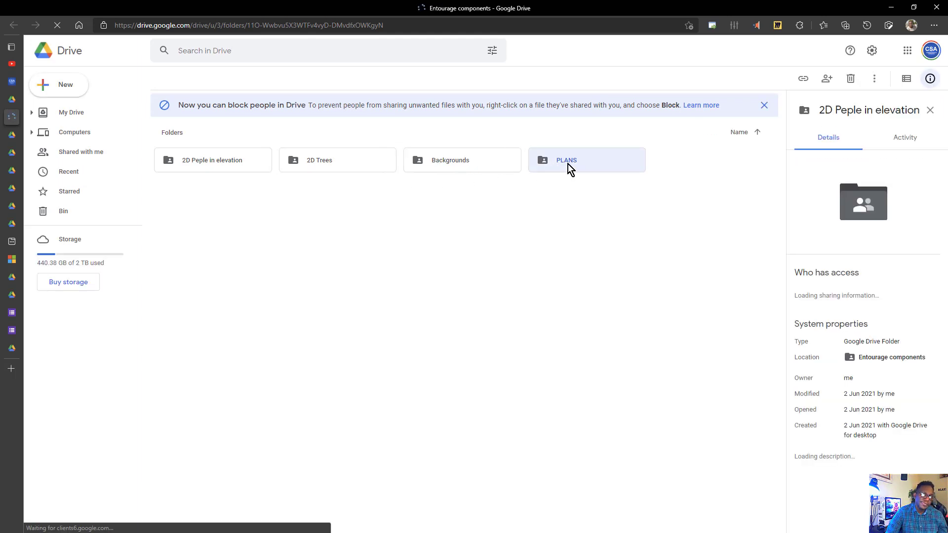
pyautogui.doubleClick(567, 164)
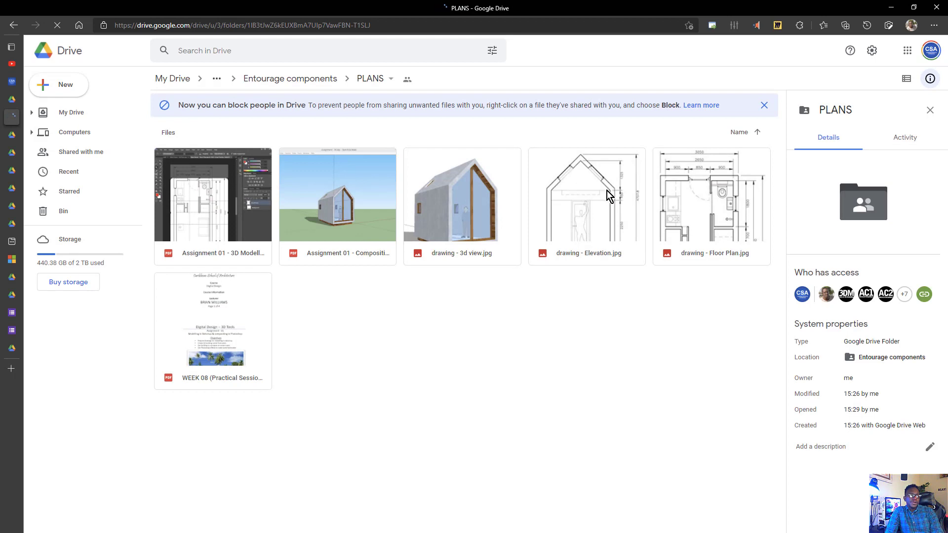
# Preview drawing - Floor Plan.jpg from the PLANS folder and download it.
pyautogui.doubleClick(702, 220)
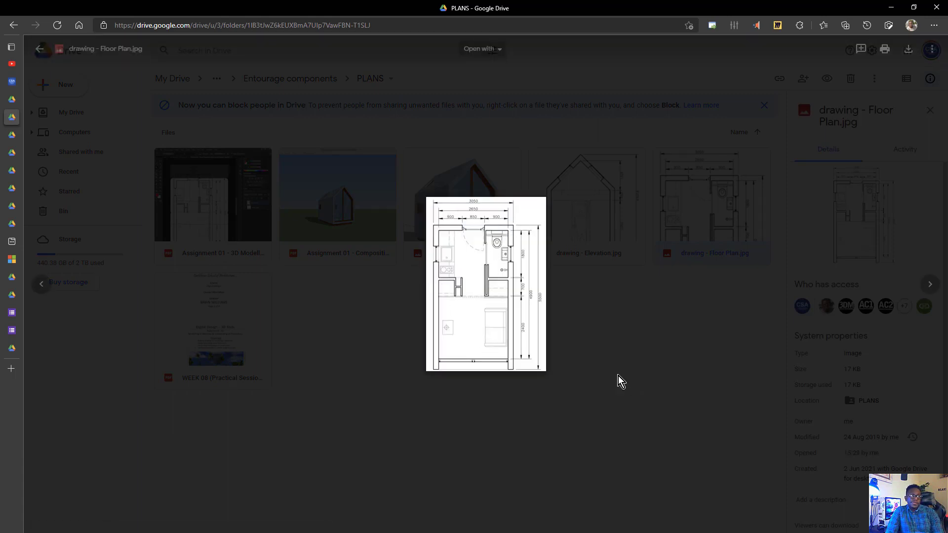
pyautogui.keyDown('ctrl'); pyautogui.scroll(1, 506, 313); pyautogui.keyUp('ctrl')
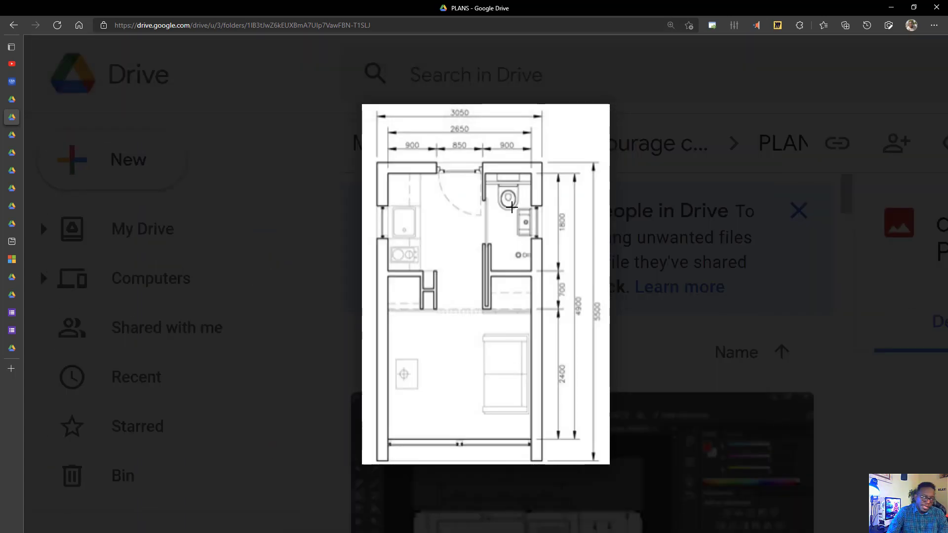
pyautogui.hotkey('ctrl', '0')
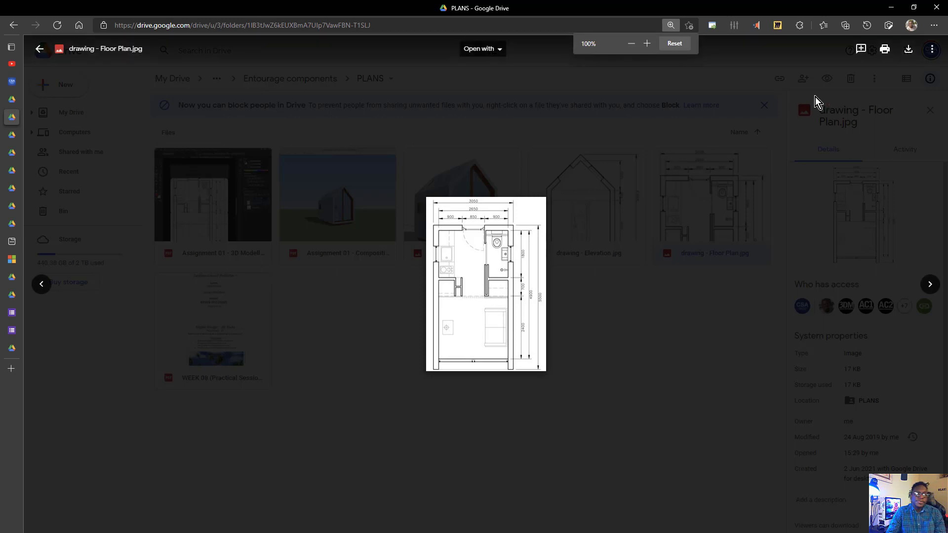
pyautogui.click(905, 56)
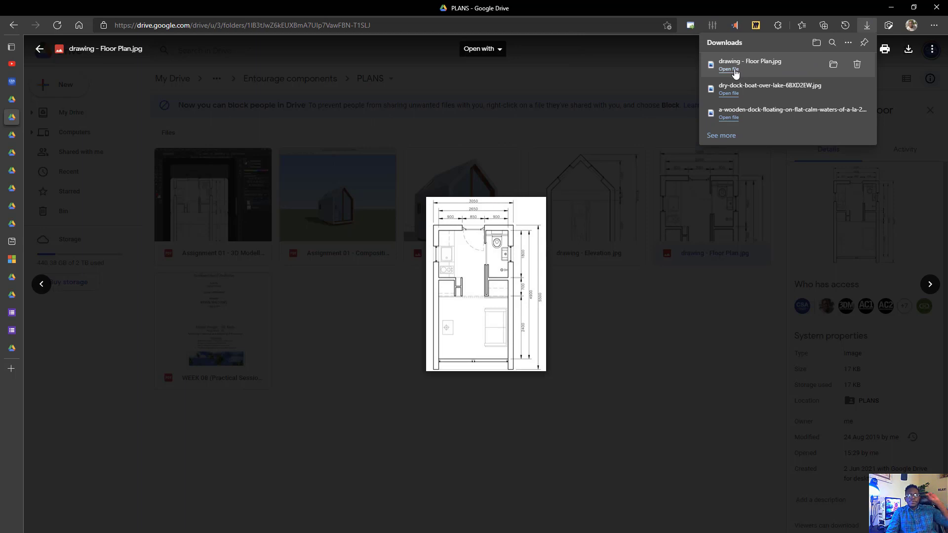
# Open the downloaded floor plan image in Photos and examine its room layout and dimension strings.
pyautogui.click(729, 69)
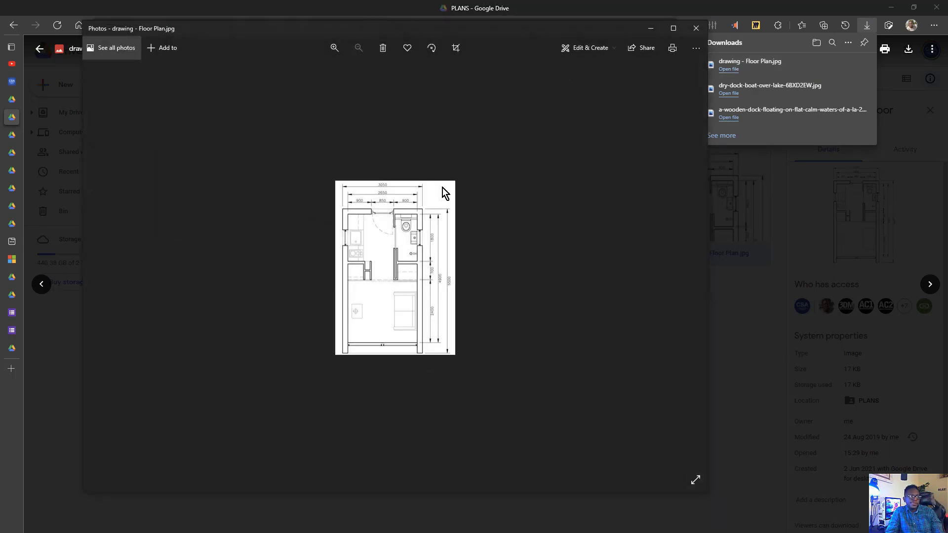
pyautogui.scroll(5, 365, 220)
pyautogui.moveTo(404, 171); pyautogui.dragTo(359, 235)
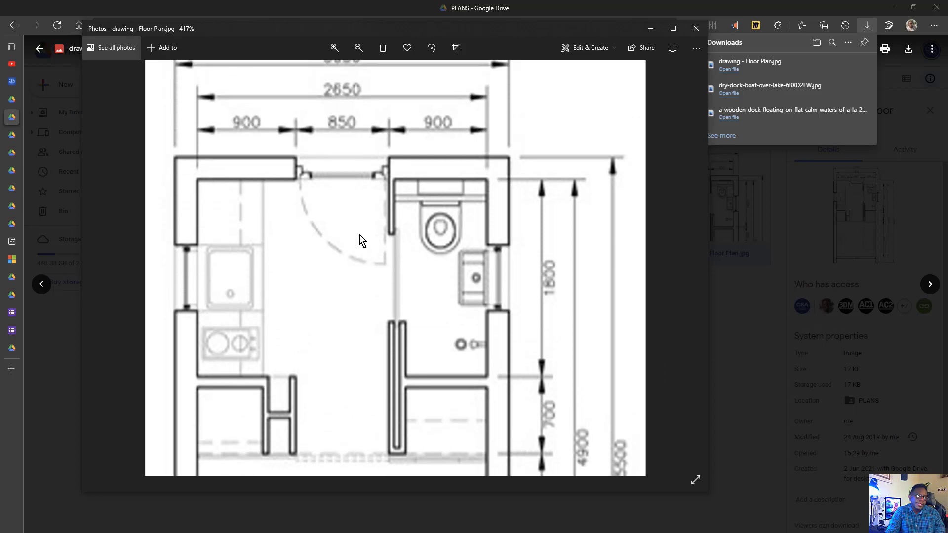
pyautogui.scroll(-1, 415, 298)
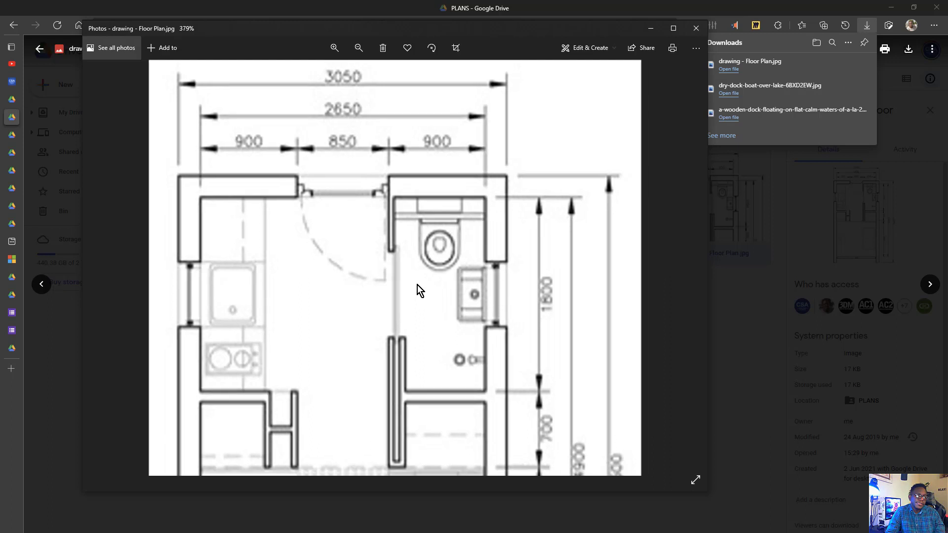
pyautogui.scroll(-4, 417, 277)
pyautogui.scroll(6, 493, 366)
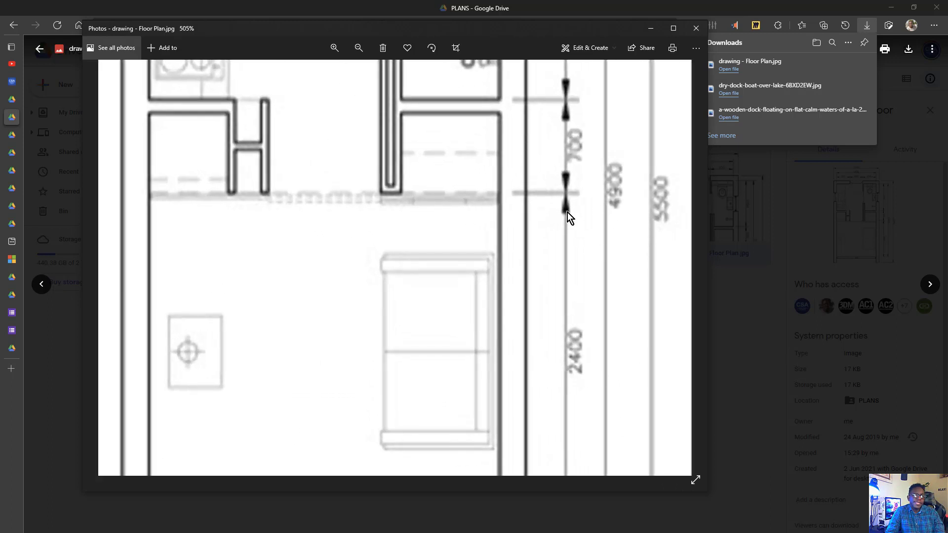
pyautogui.scroll(-3, 490, 223)
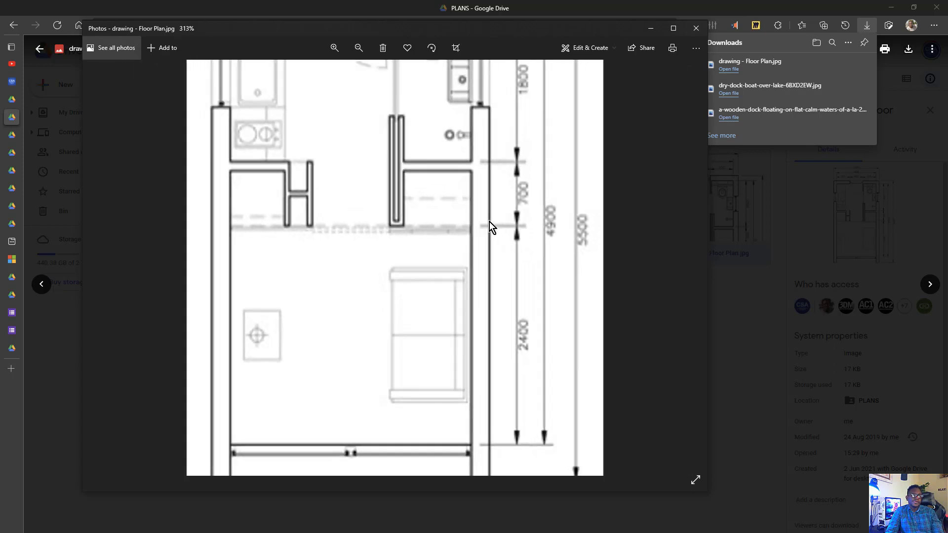
pyautogui.scroll(-1, 488, 220)
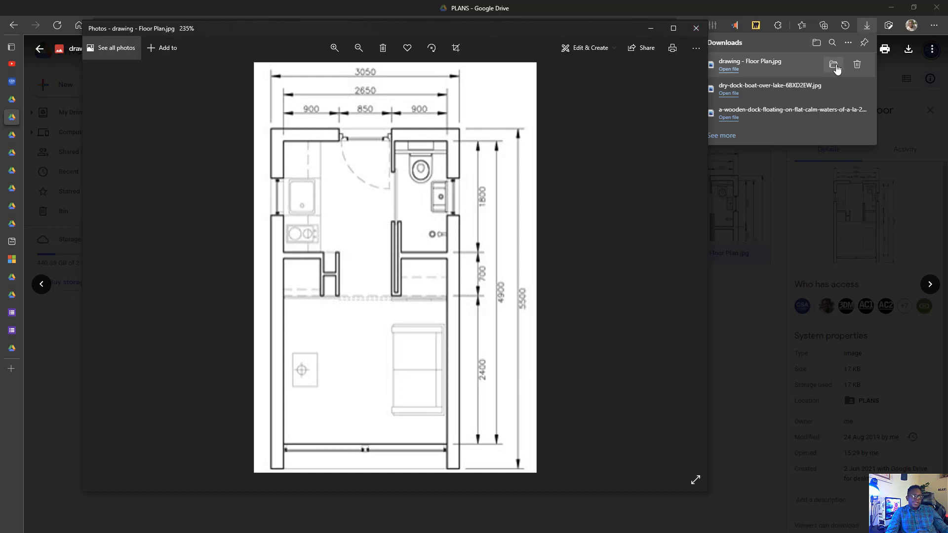
# Switch to SketchUp and import the downloaded drawing - Floor Plan.jpg, placing it flat on the ground beside the scale figure.
pyautogui.click(834, 66)
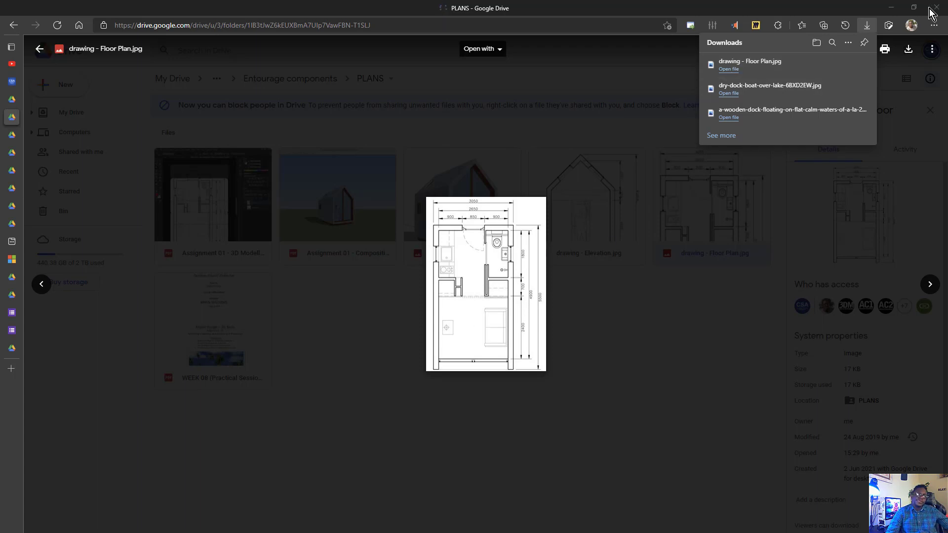
pyautogui.click(891, 7)
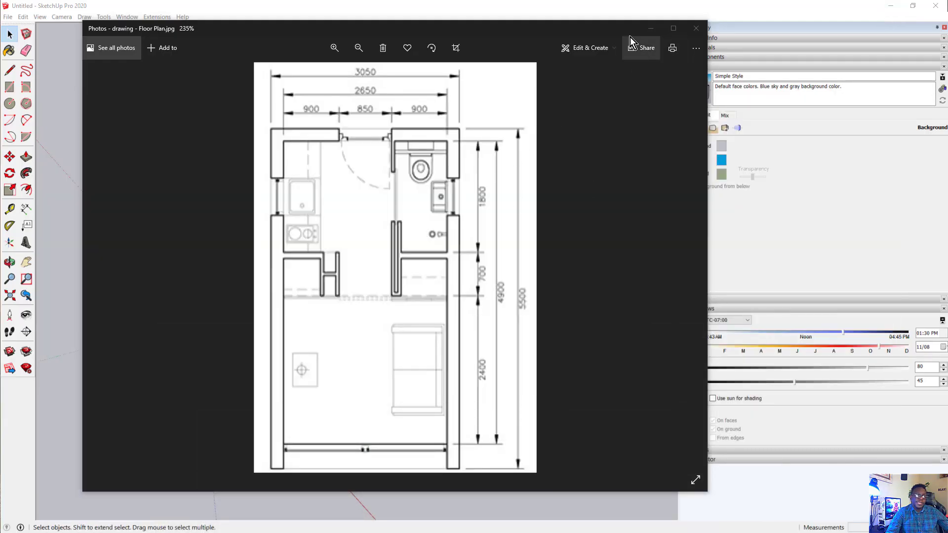
pyautogui.click(730, 16)
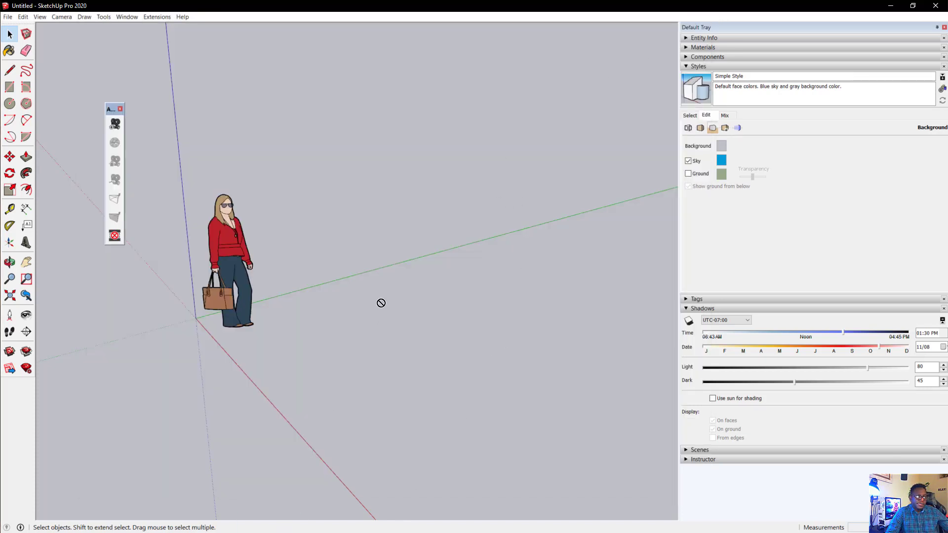
pyautogui.moveTo(406, 273); pyautogui.dragTo(407, 276)
pyautogui.click(408, 274)
# Examine the imported floor plan's dimension strings along its long side to find a reference for scaling.
pyautogui.press('s')
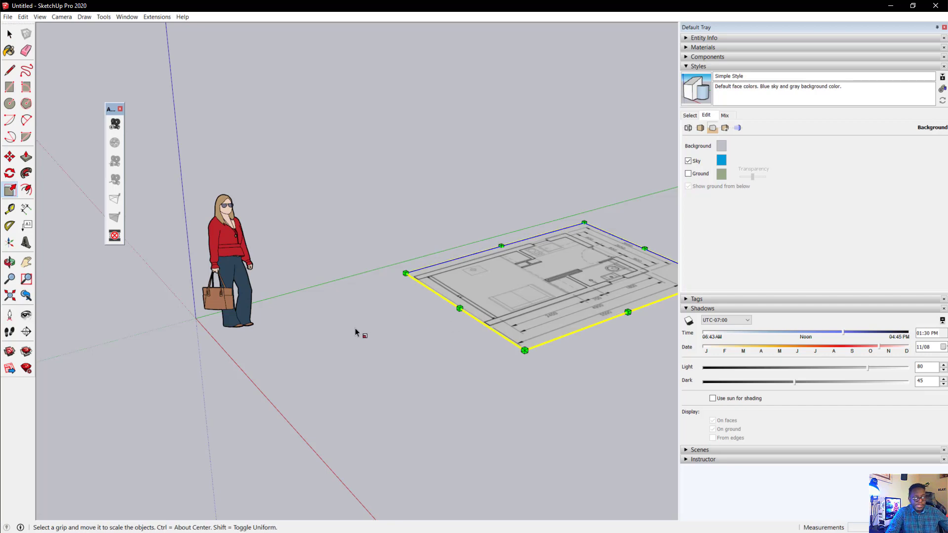
pyautogui.scroll(1, 334, 331)
pyautogui.moveTo(376, 355); pyautogui.dragTo(364, 379, button='middle')
pyautogui.scroll(4, 624, 212)
pyautogui.scroll(5, 399, 363)
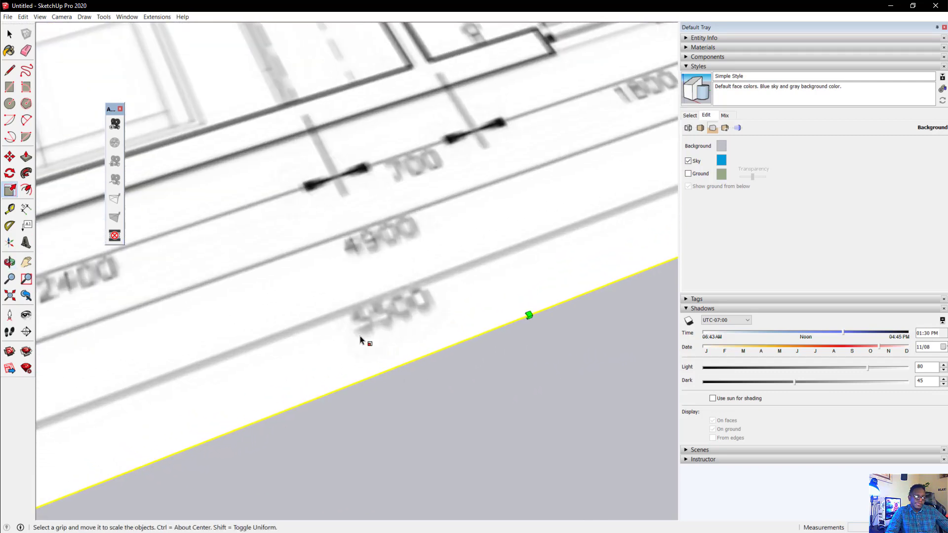
pyautogui.scroll(-3, 360, 340)
pyautogui.scroll(-2, 352, 330)
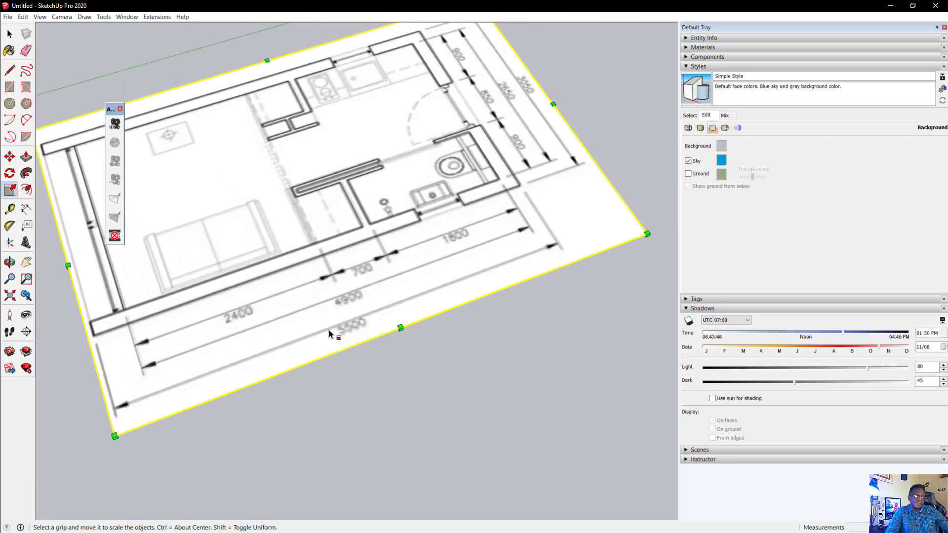
pyautogui.moveTo(356, 350); pyautogui.dragTo(394, 355, button='middle')
pyautogui.scroll(2, 467, 311)
pyautogui.scroll(2, 474, 291)
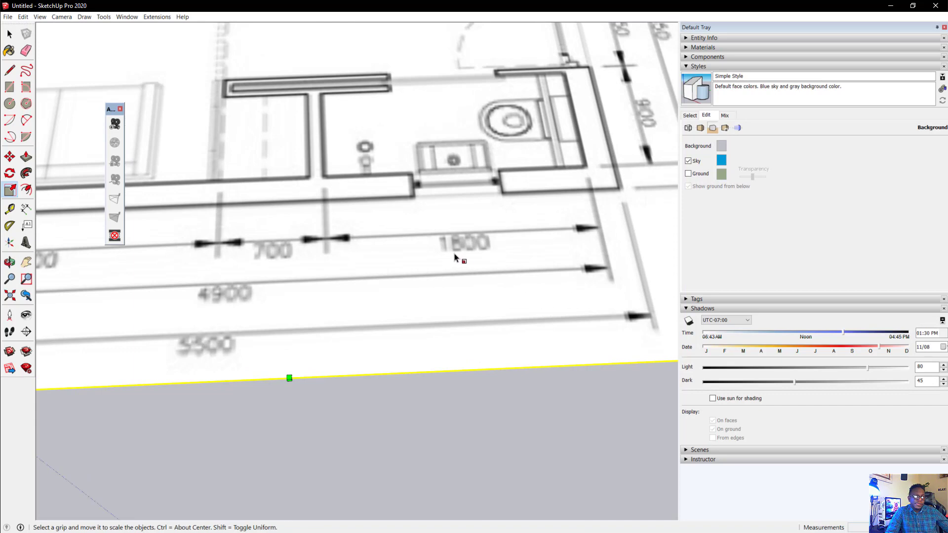
pyautogui.scroll(-5, 475, 266)
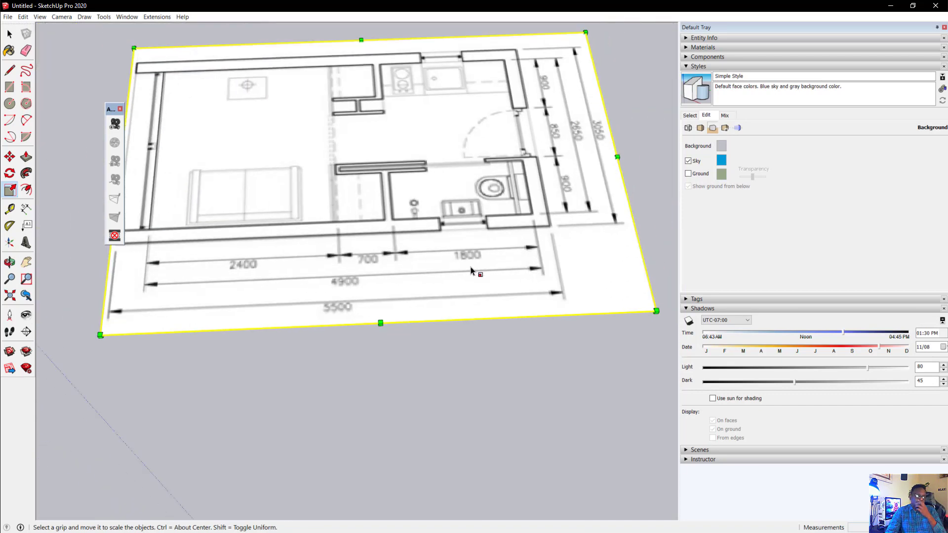
pyautogui.moveTo(467, 219); pyautogui.dragTo(424, 302, button='middle')
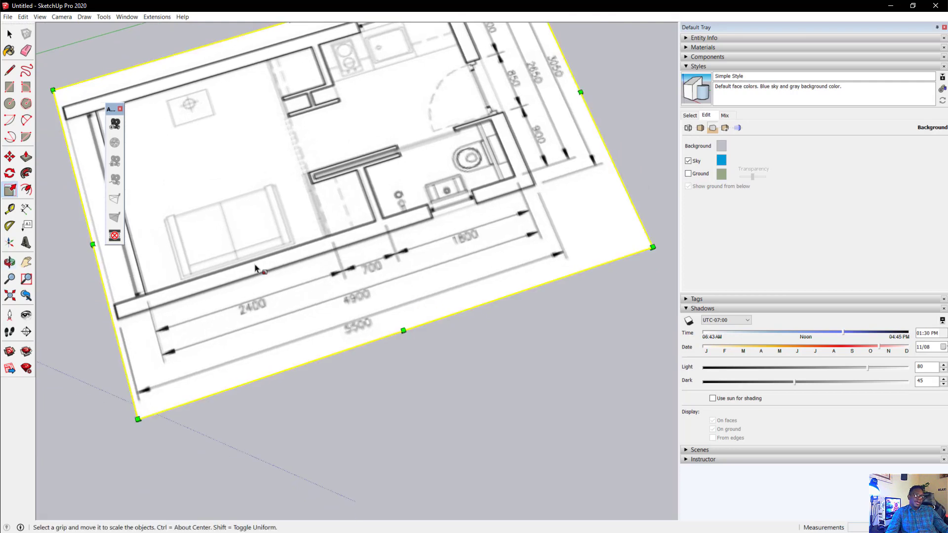
# Draw two reference lines over the extension lines at both ends of the 5500 dimension, running past the image edge.
pyautogui.click(9, 70)
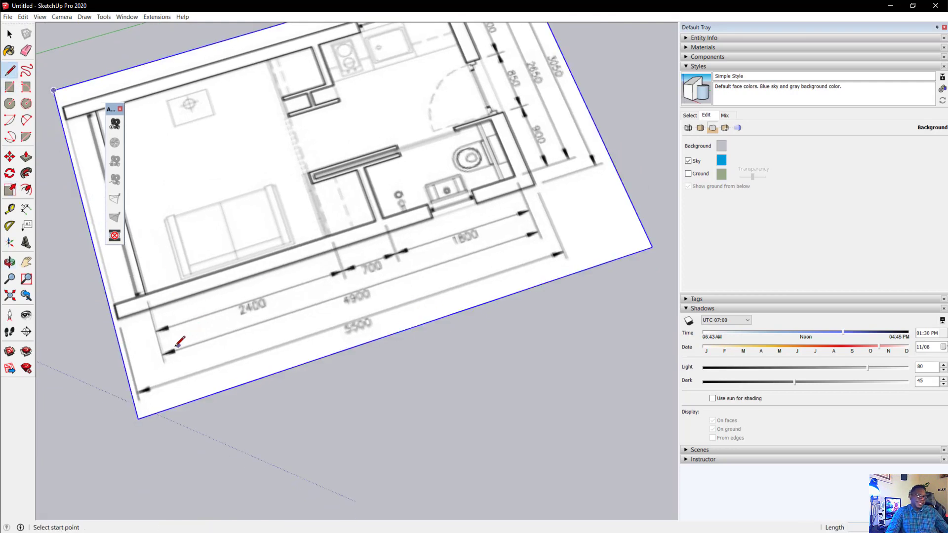
pyautogui.click(121, 331)
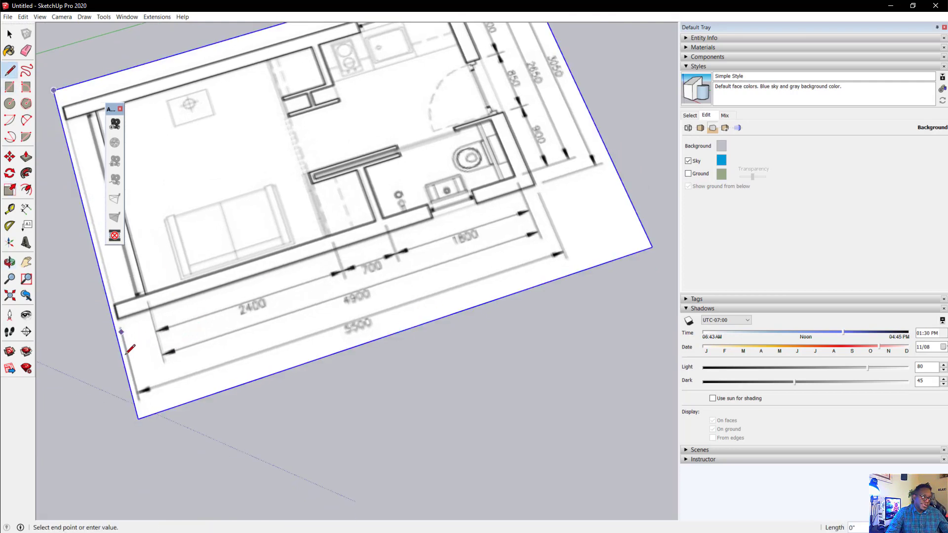
pyautogui.click(154, 456)
pyautogui.press('Escape')
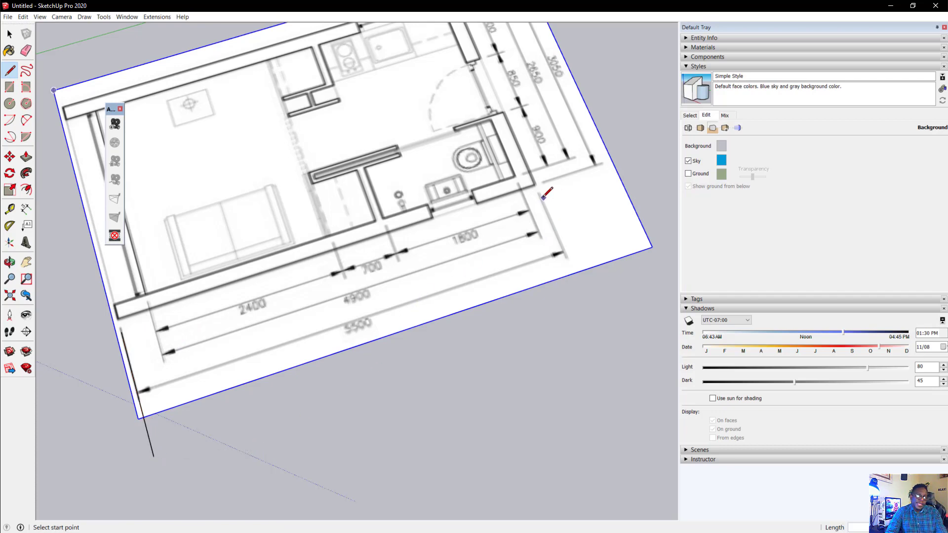
pyautogui.click(541, 198)
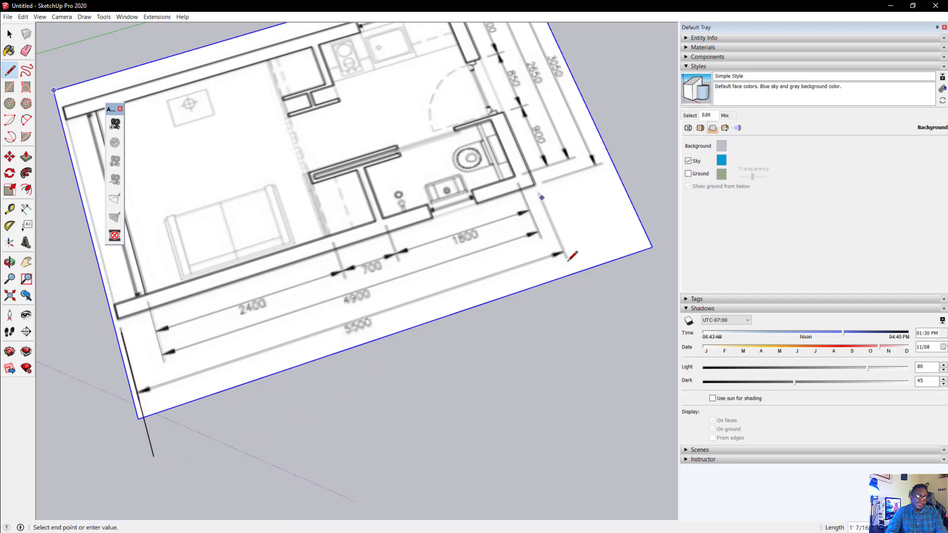
pyautogui.click(589, 308)
pyautogui.press('Escape')
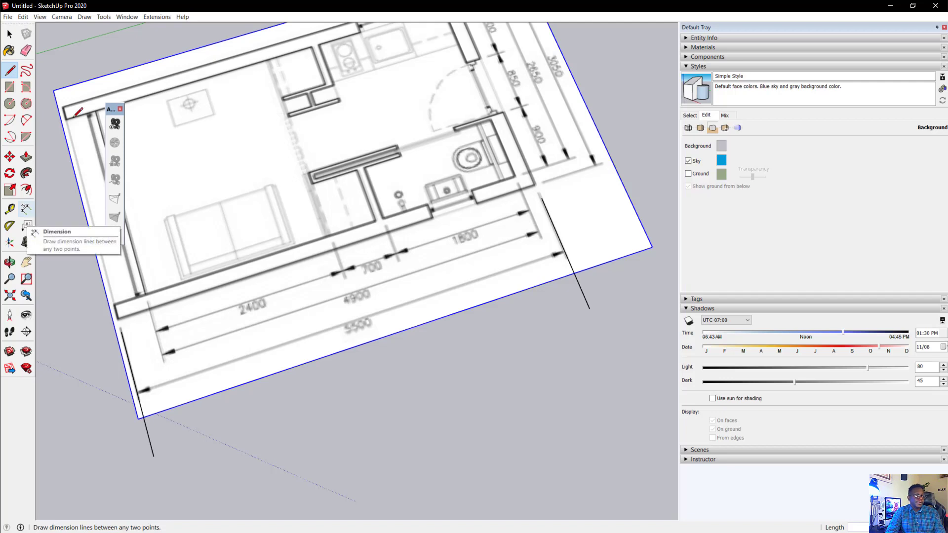
# Check the list of available toolbars, including the Large Tool Set.
pyautogui.click(41, 16)
pyautogui.click(46, 28)
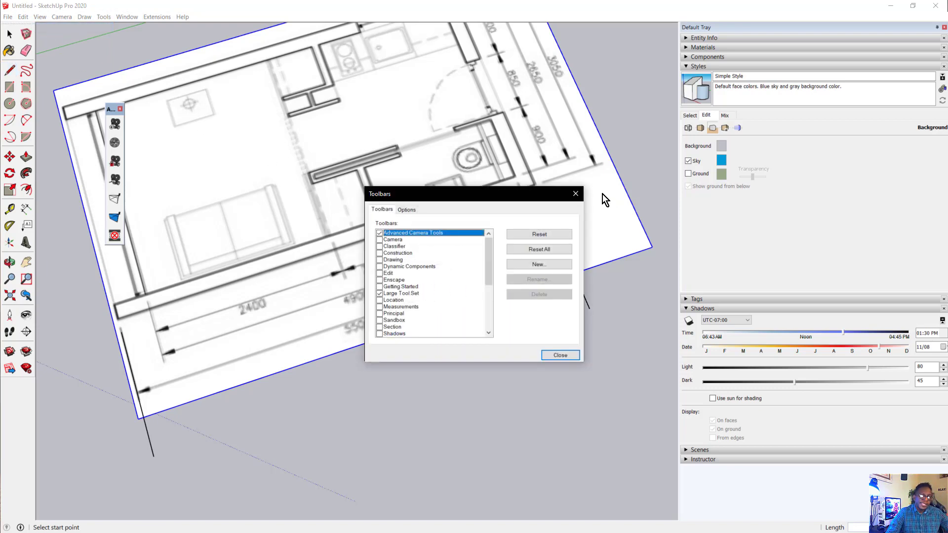
pyautogui.click(576, 194)
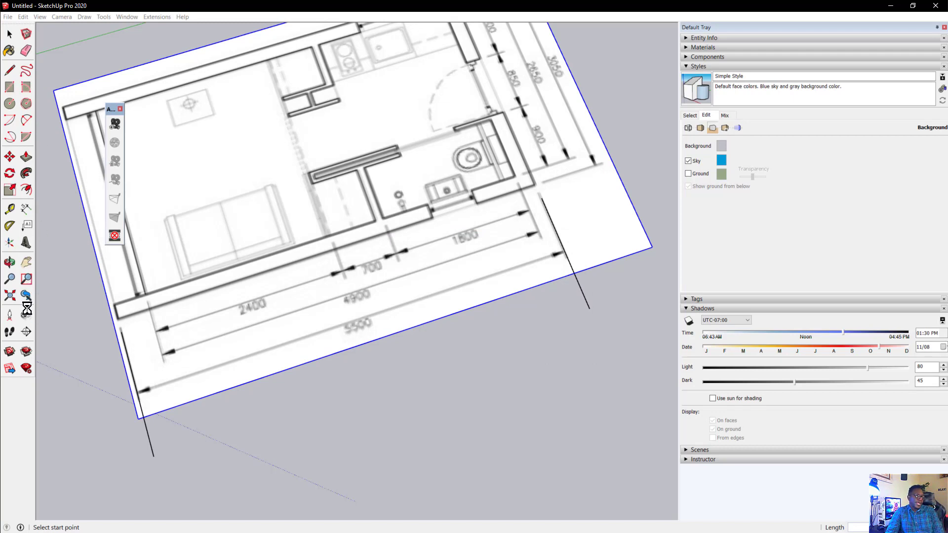
pyautogui.click(25, 209)
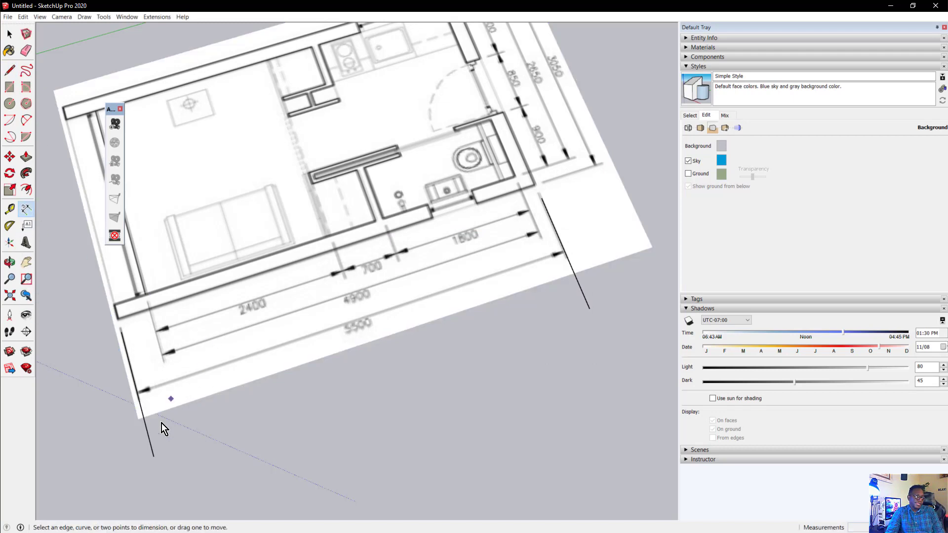
pyautogui.click(151, 448)
pyautogui.click(588, 307)
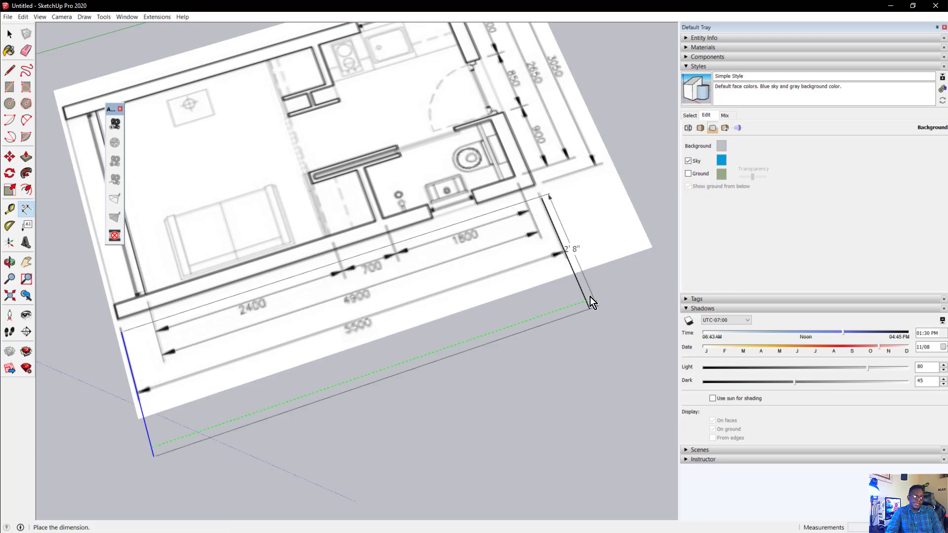
pyautogui.press('Escape')
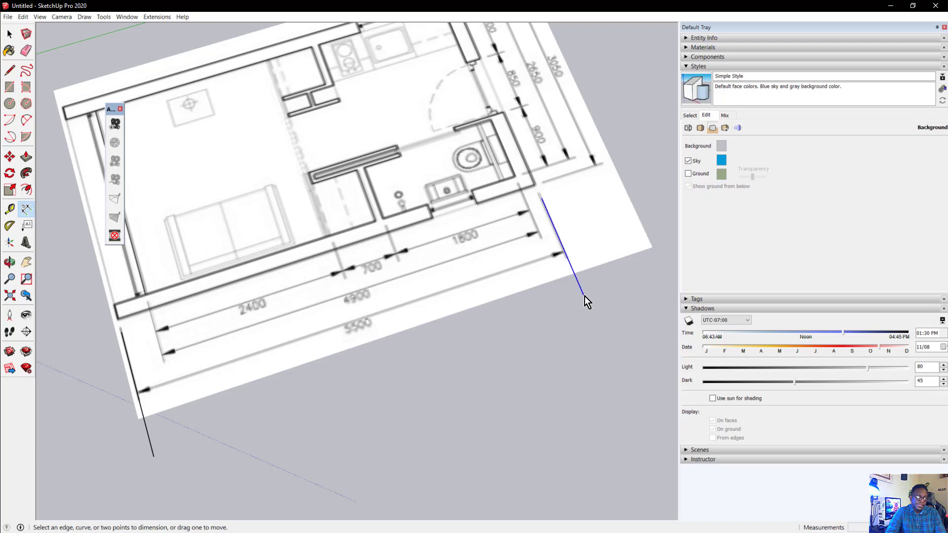
pyautogui.click(585, 297)
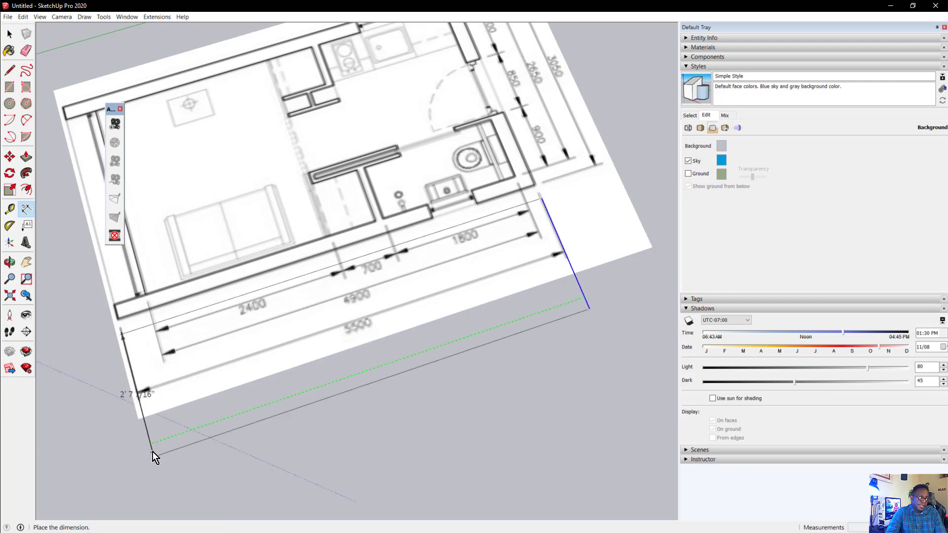
pyautogui.press('Escape')
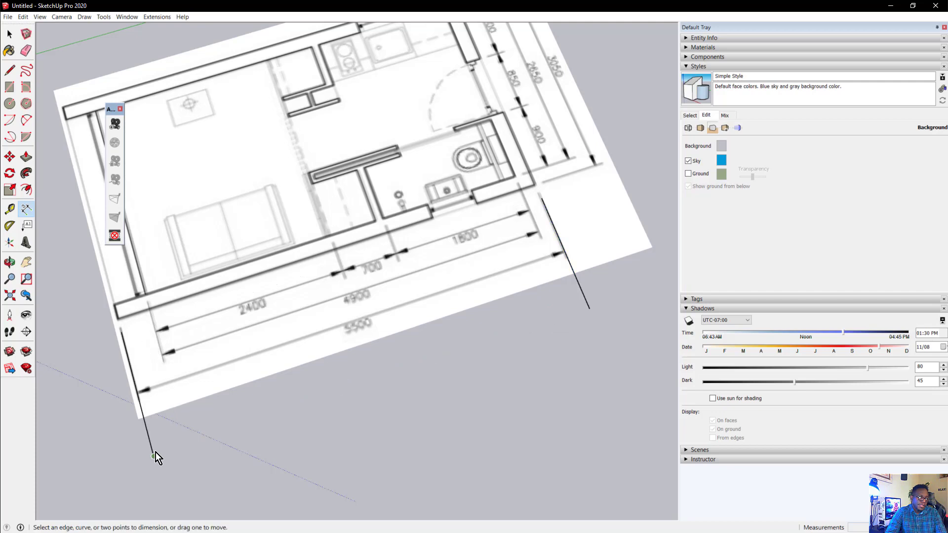
pyautogui.click(150, 443)
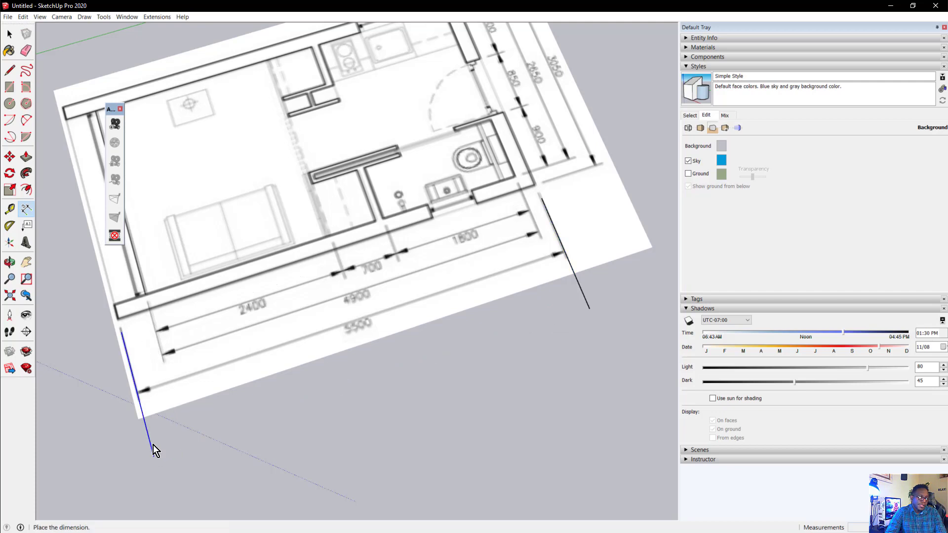
pyautogui.press('Escape')
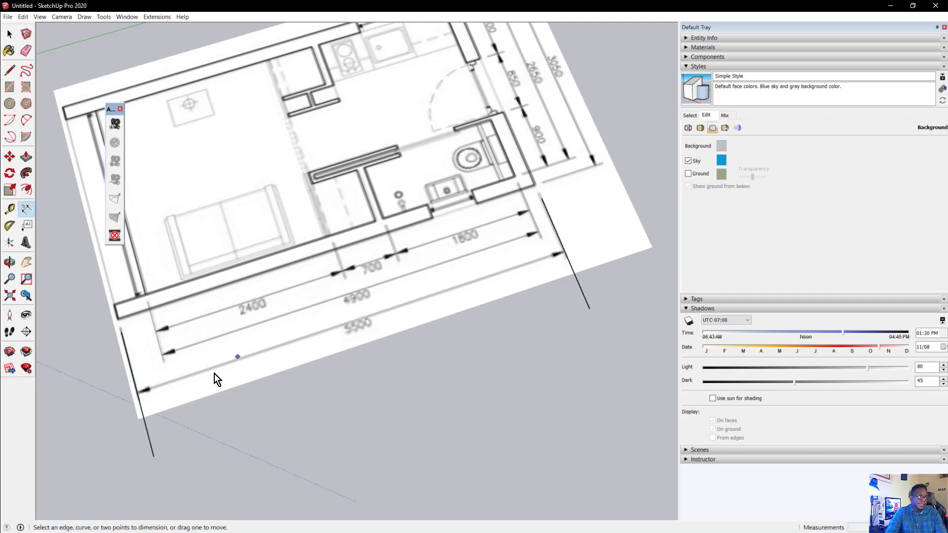
pyautogui.click(151, 442)
pyautogui.press('Escape')
pyautogui.click(10, 33)
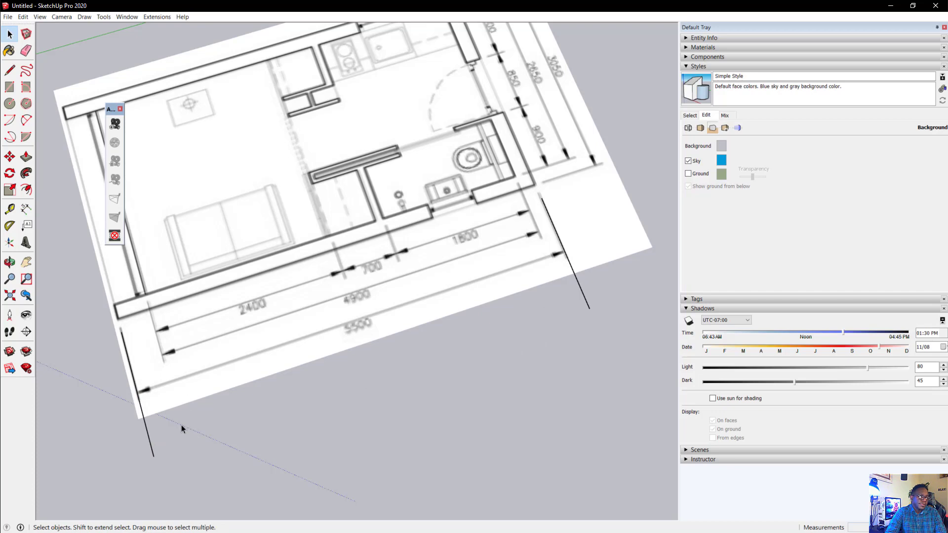
pyautogui.click(152, 448)
# Dimension the distance between the outer endpoints of the two reference lines, placing the dimension beyond the floor plan's long edge.
pyautogui.click(26, 208)
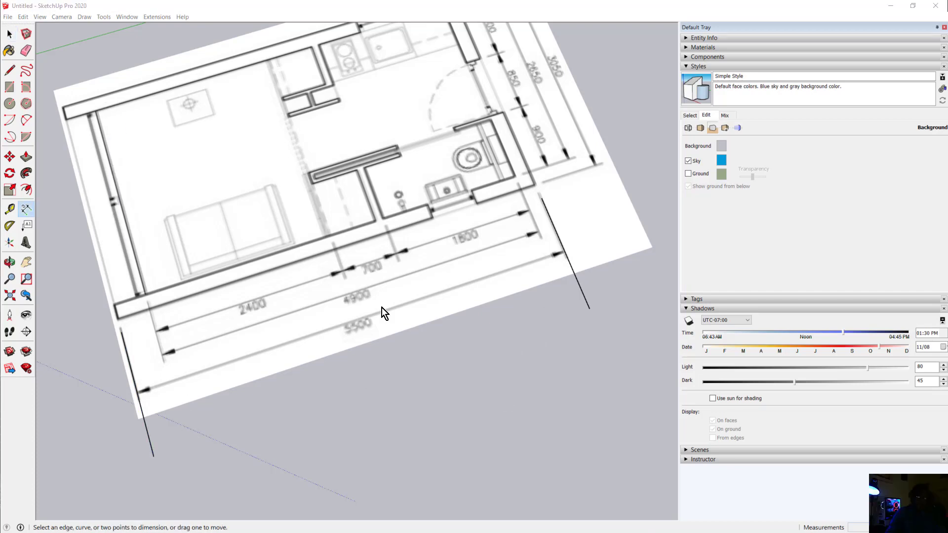
pyautogui.click(154, 456)
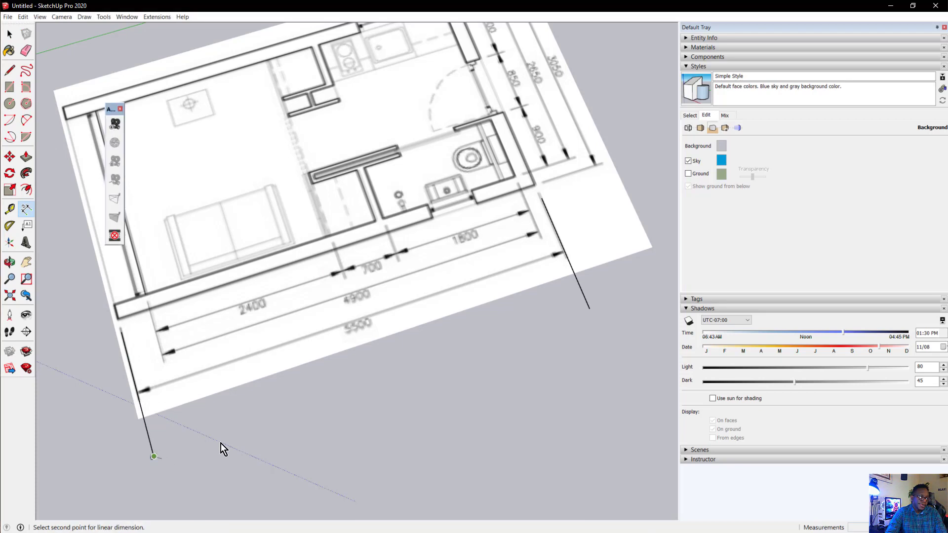
pyautogui.click(587, 309)
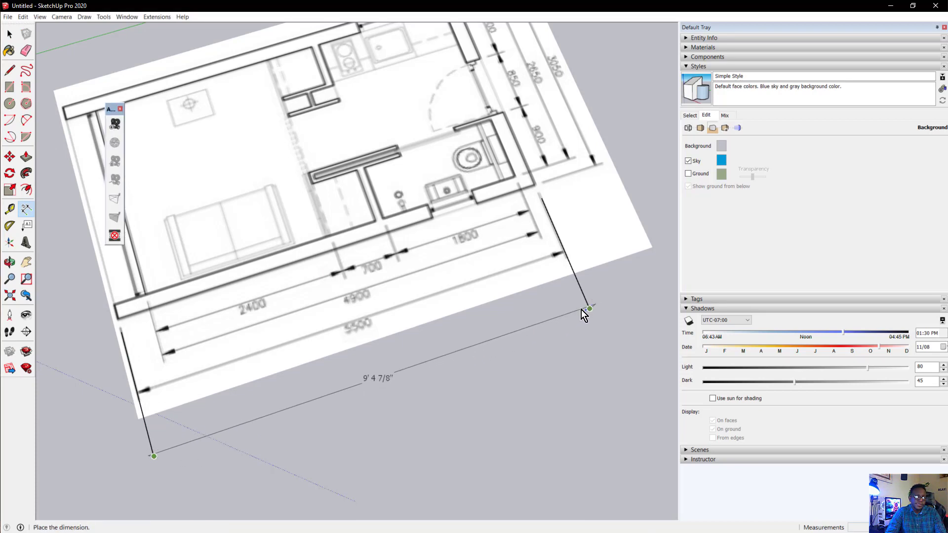
pyautogui.moveTo(554, 320); pyautogui.dragTo(537, 303, button='middle')
pyautogui.click(568, 255)
pyautogui.scroll(3, 537, 299)
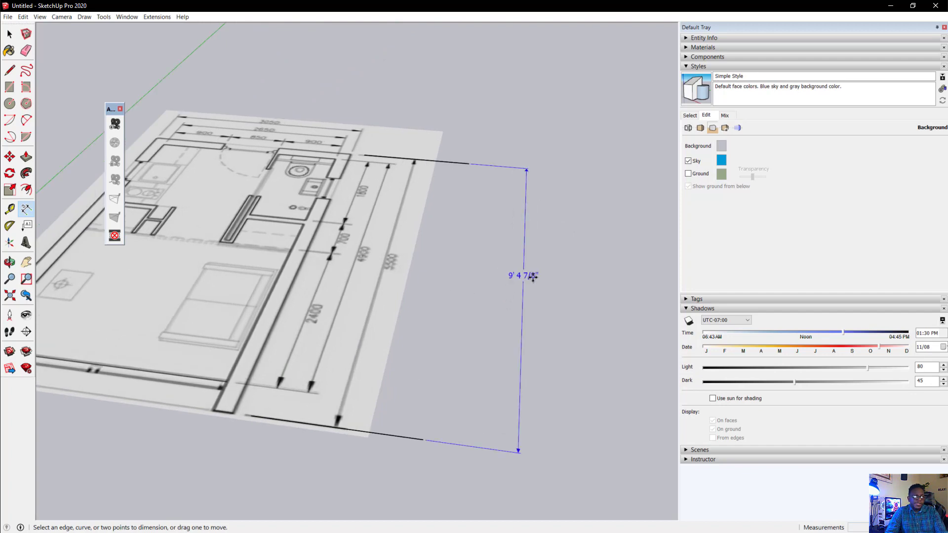
# In the model's measurement units, set the format to Engineering with a length display precision of 0'.
pyautogui.click(144, 16)
pyautogui.moveTo(131, 17)
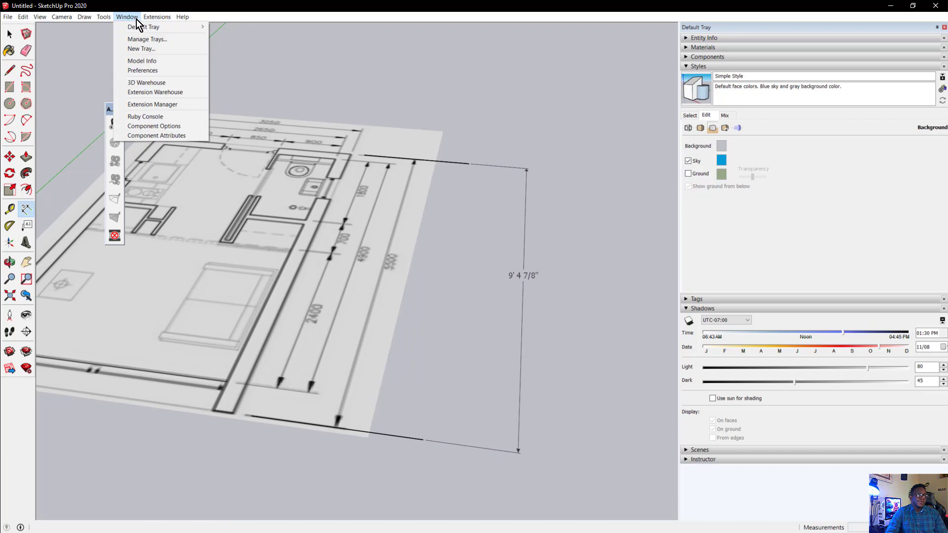
pyautogui.click(156, 60)
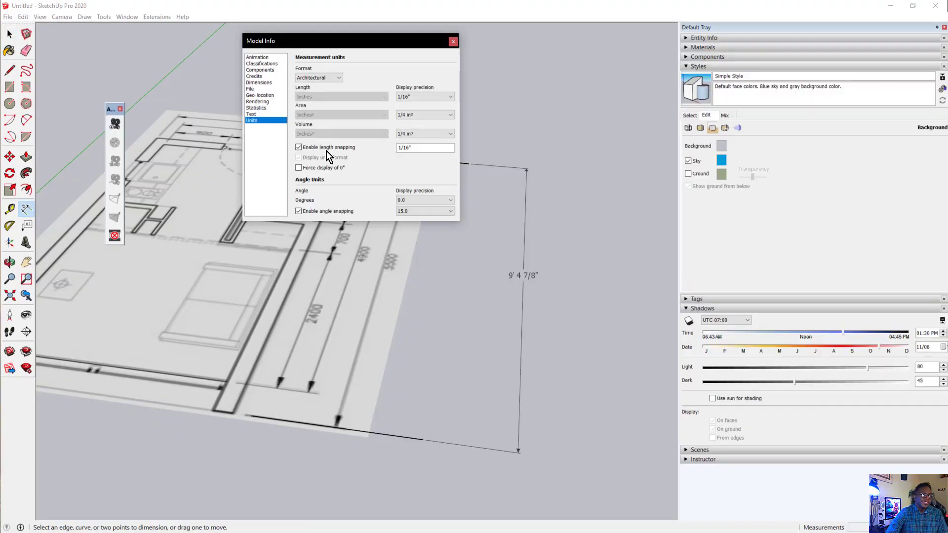
pyautogui.click(318, 77)
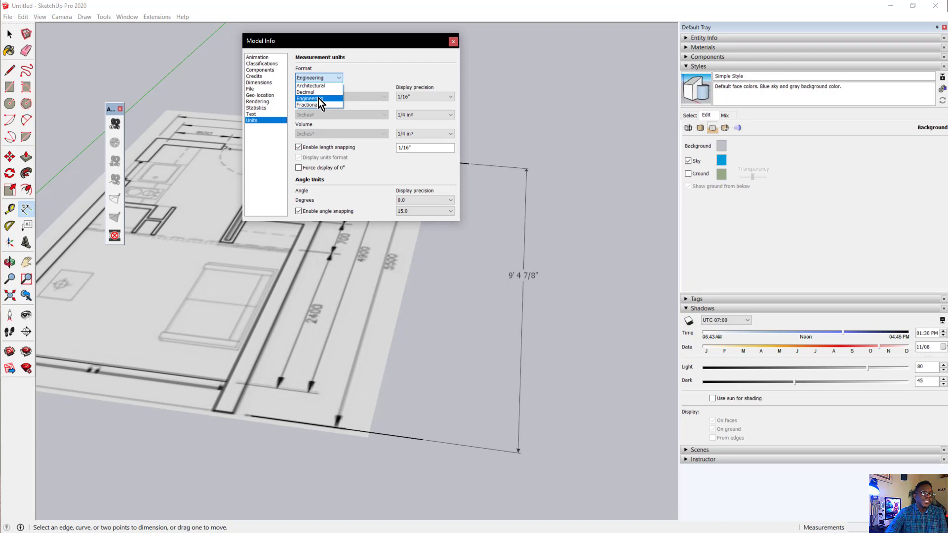
pyautogui.click(318, 98)
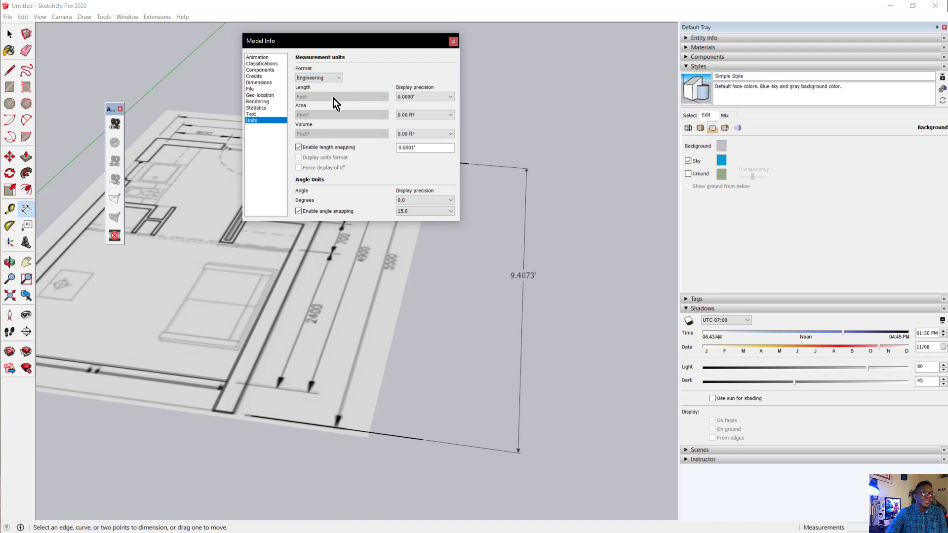
pyautogui.click(423, 95)
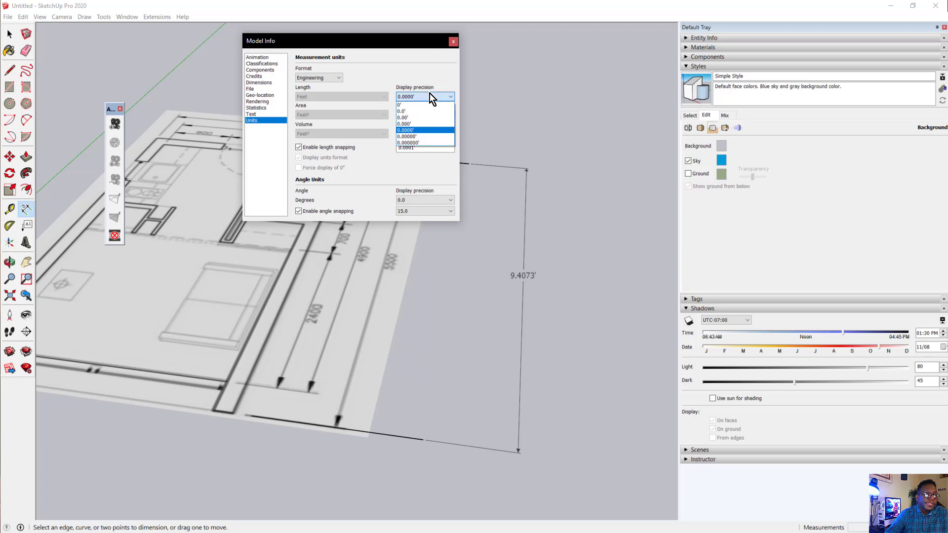
pyautogui.click(428, 106)
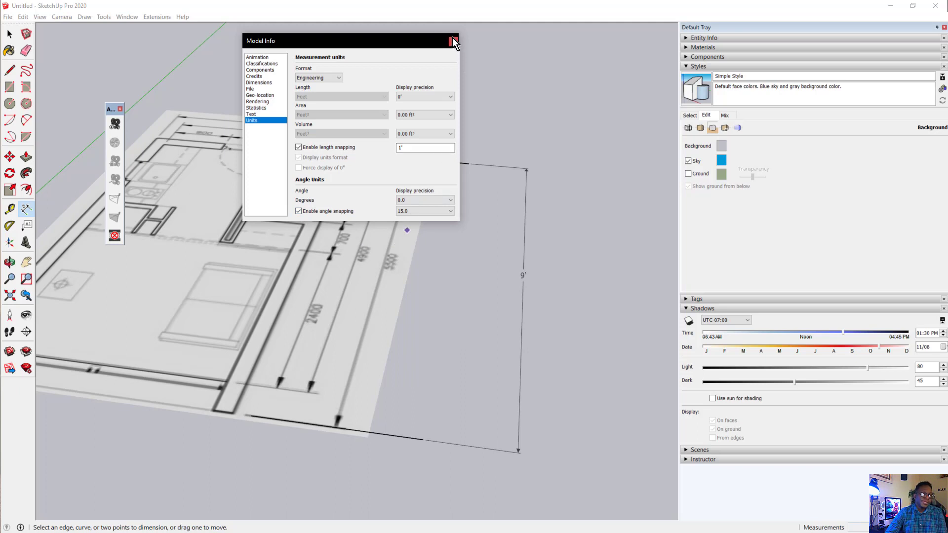
# Change the measurement units format to Decimal with length in millimeters and close the model settings.
pyautogui.click(338, 77)
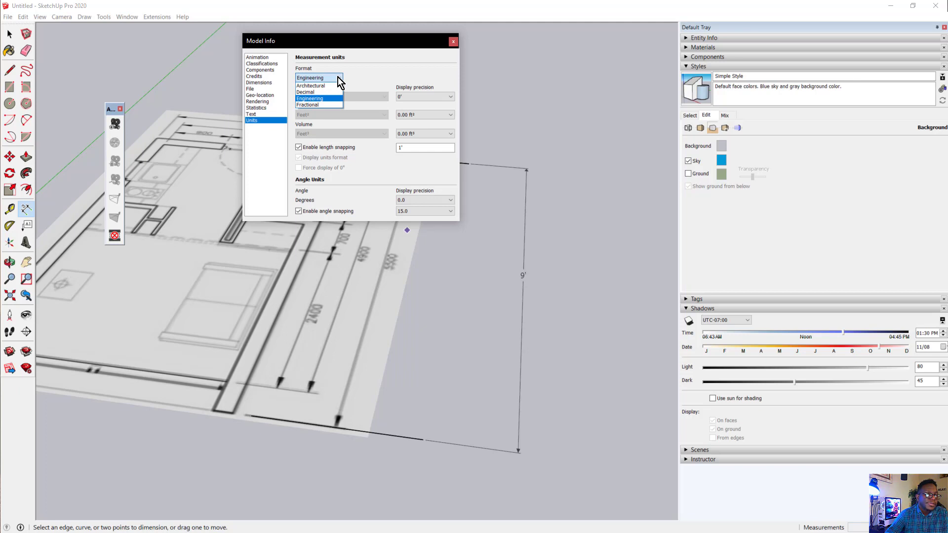
pyautogui.click(316, 92)
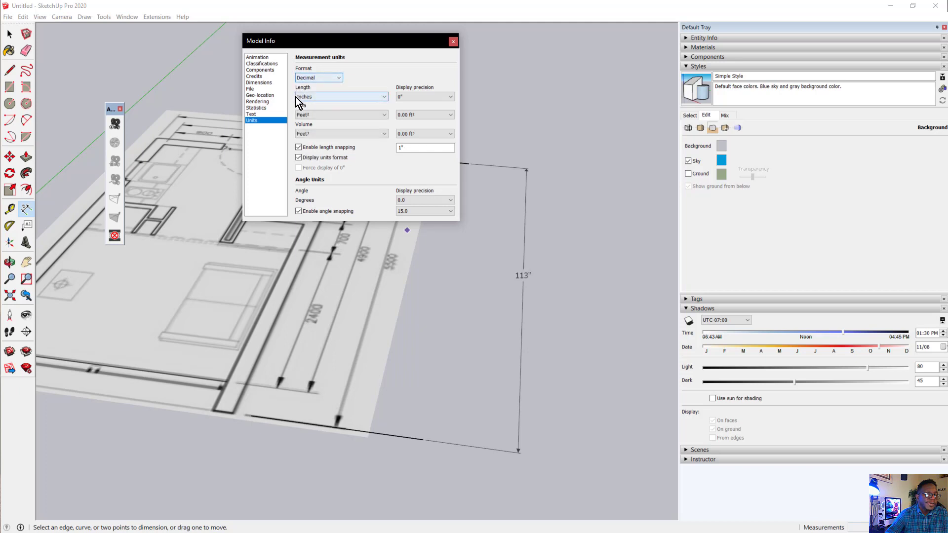
pyautogui.click(314, 98)
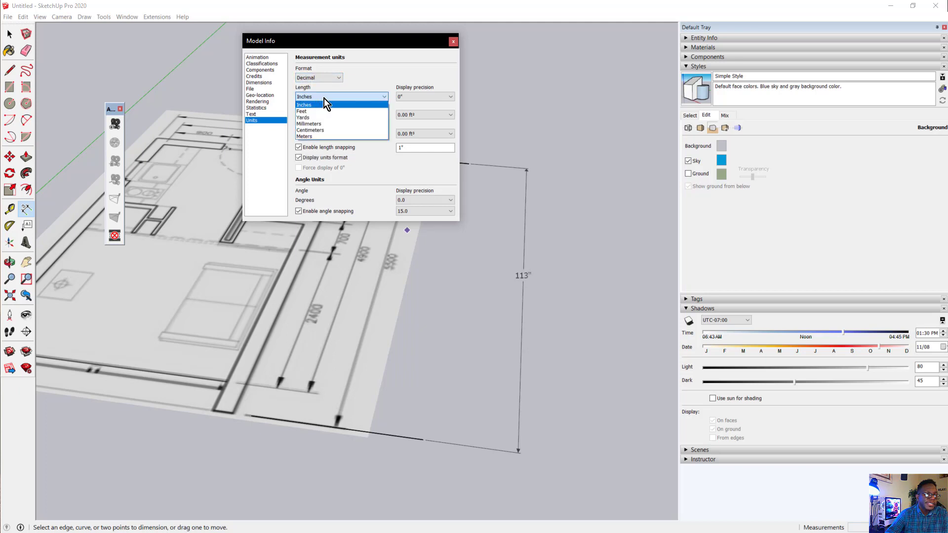
pyautogui.click(327, 123)
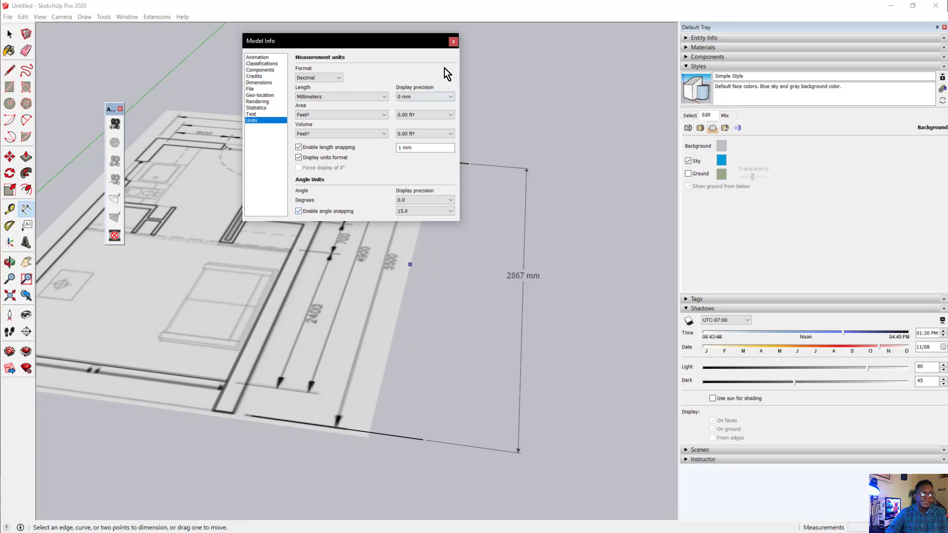
pyautogui.click(453, 42)
pyautogui.moveTo(502, 170); pyautogui.dragTo(357, 383, button='middle')
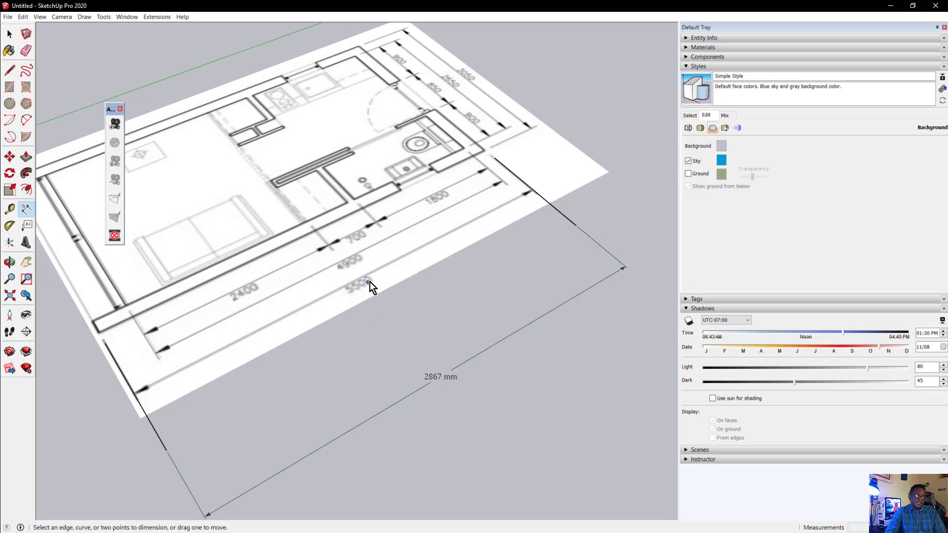
pyautogui.scroll(-3, 352, 220)
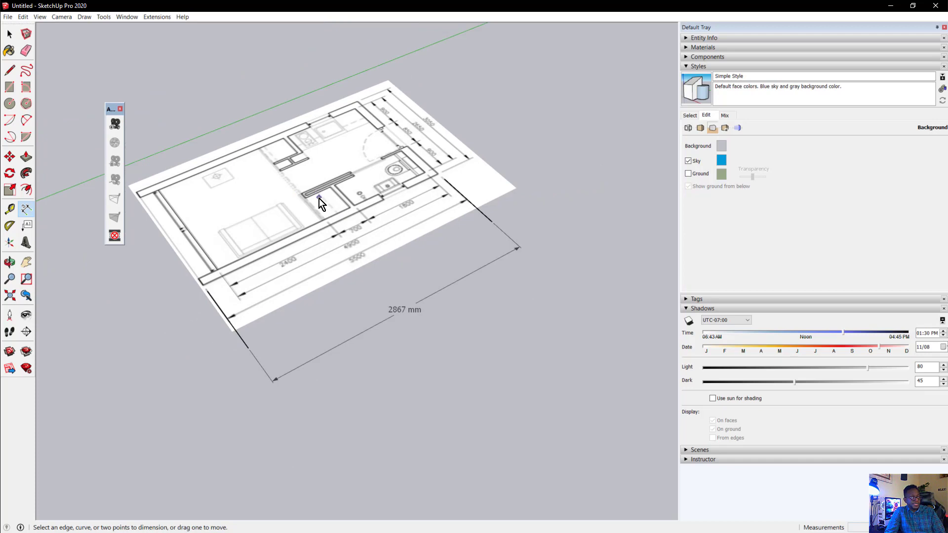
pyautogui.scroll(2, 198, 276)
pyautogui.scroll(1, 198, 276)
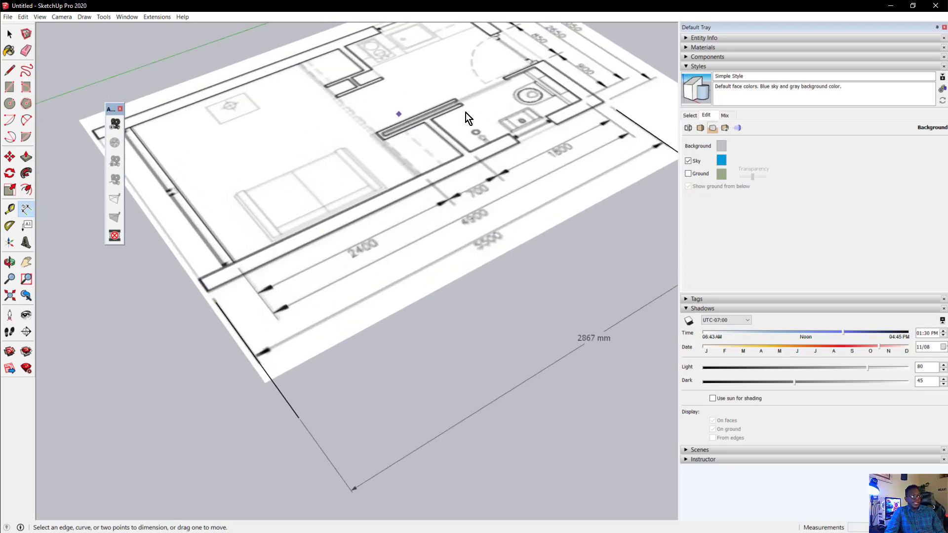
pyautogui.scroll(-2, 344, 187)
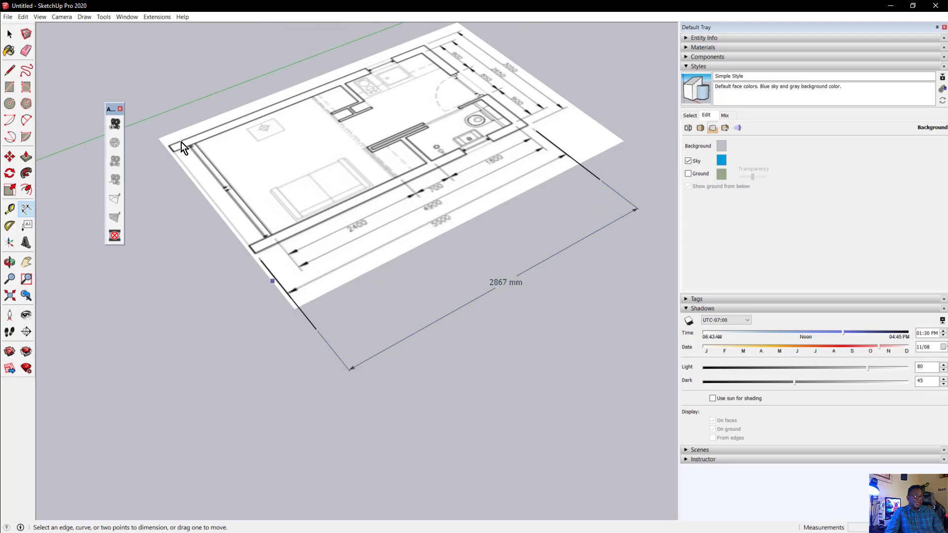
# Return to the Select tool and collapse the Default Tray to enlarge the drawing area around the floor plan.
pyautogui.click(10, 49)
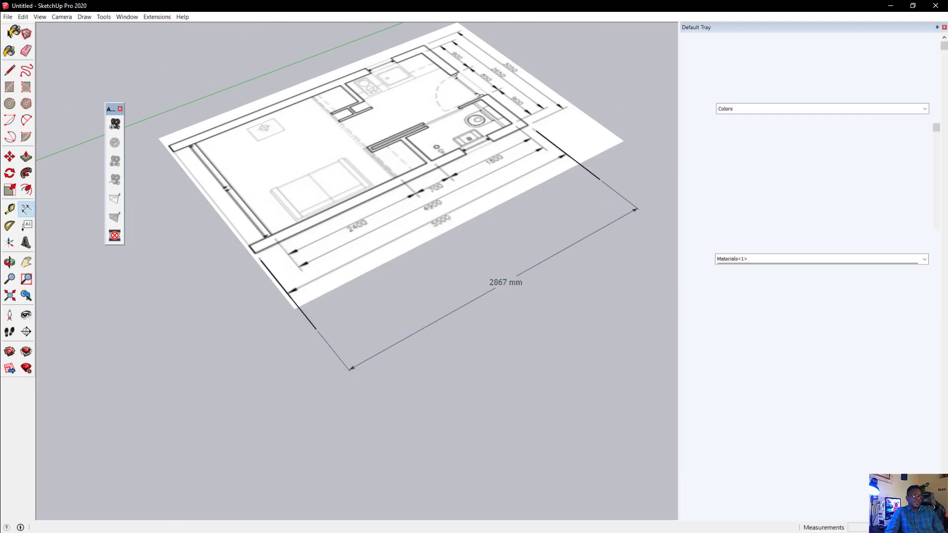
pyautogui.click(10, 39)
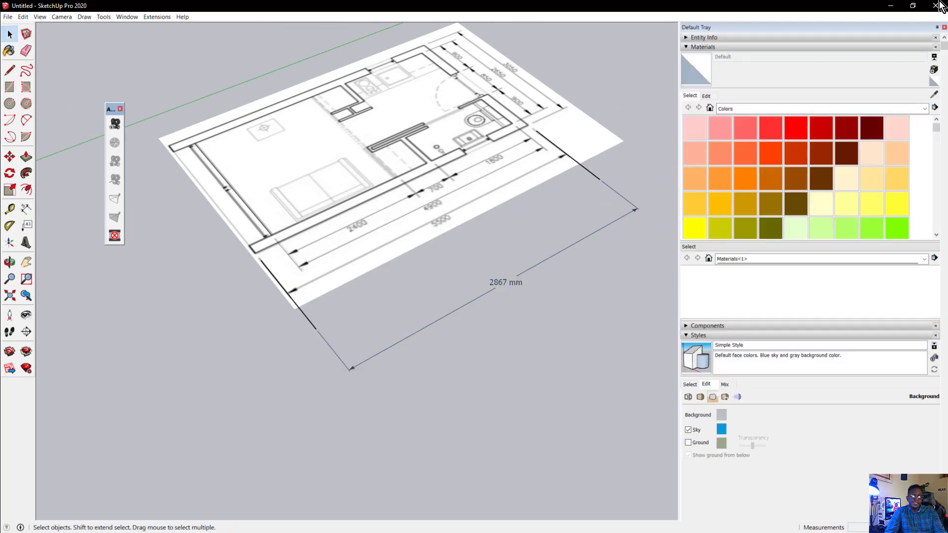
pyautogui.click(936, 27)
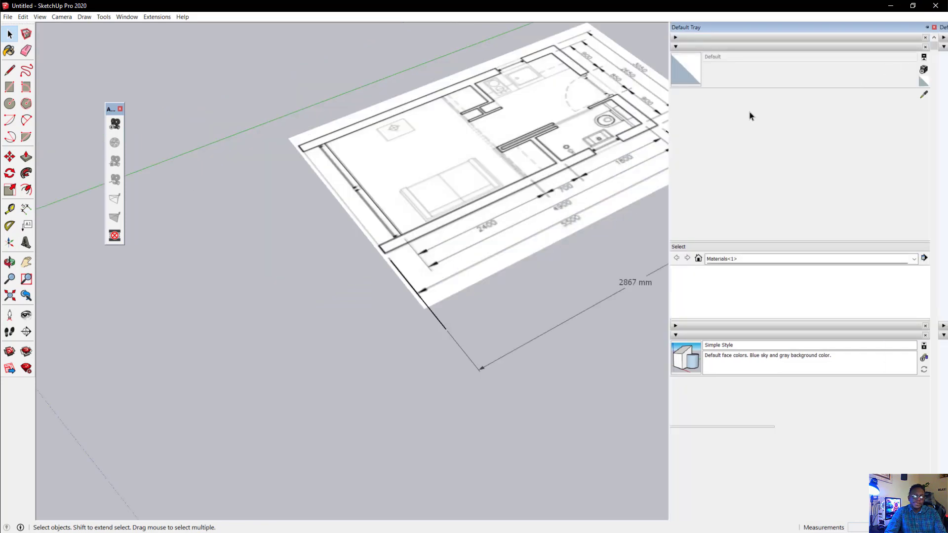
pyautogui.scroll(-3, 437, 210)
pyautogui.scroll(5, 552, 116)
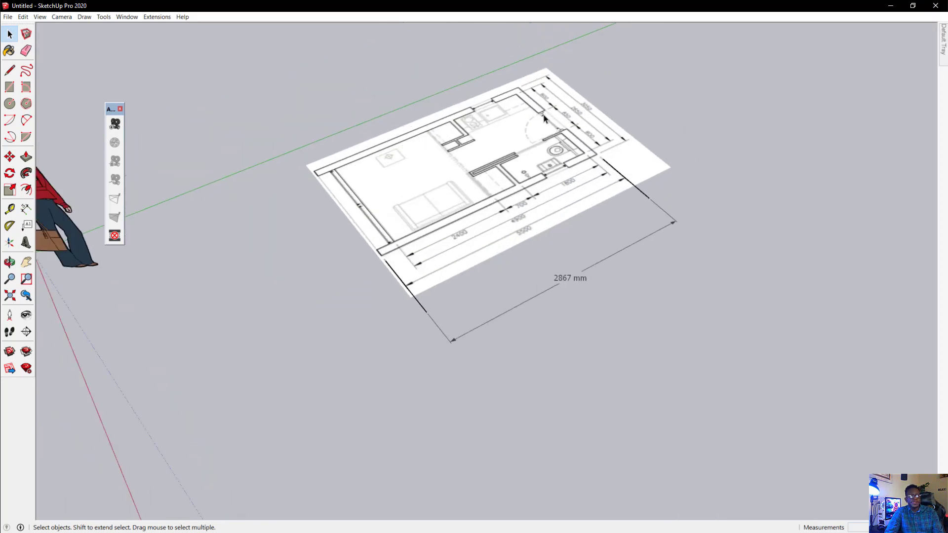
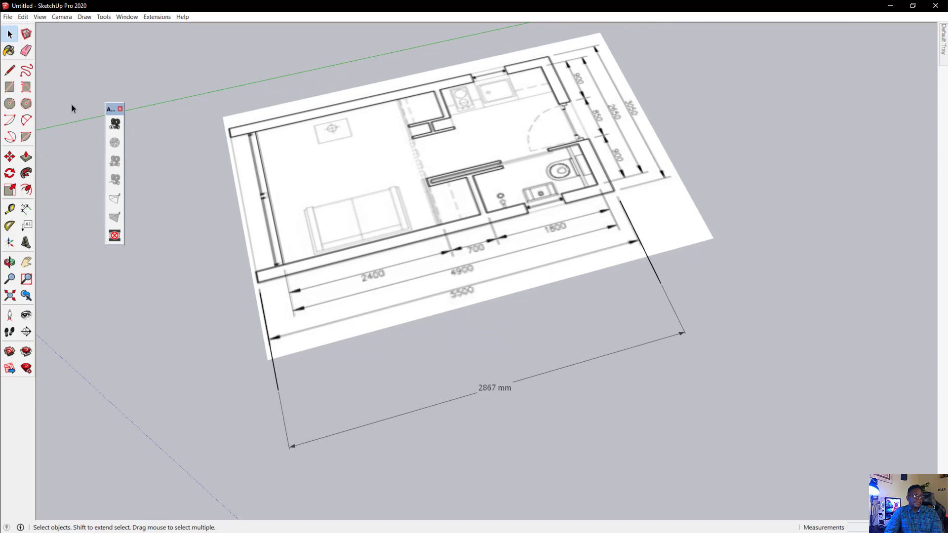
# Draw a 5500 mm line along the green axis from the outer endpoint of the reference line at the living-room end.
pyautogui.click(14, 73)
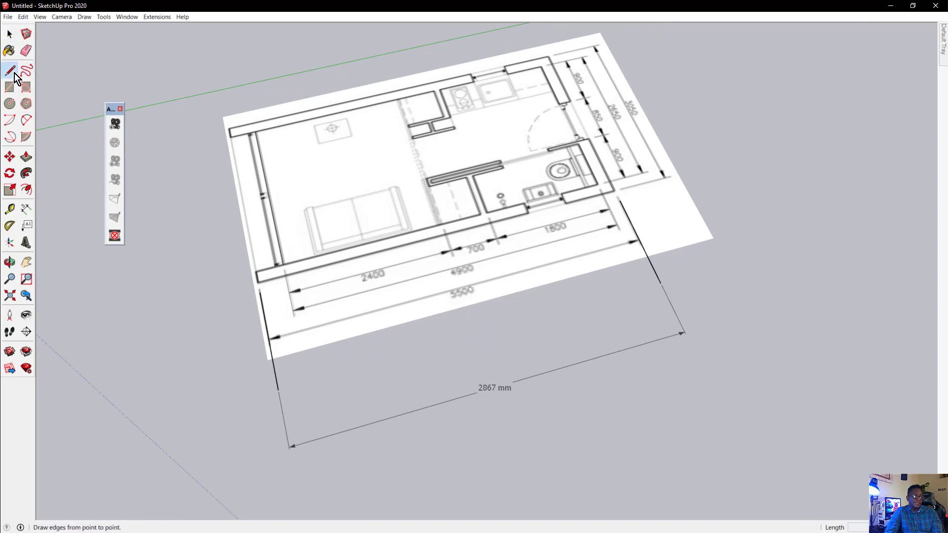
pyautogui.scroll(3, 275, 297)
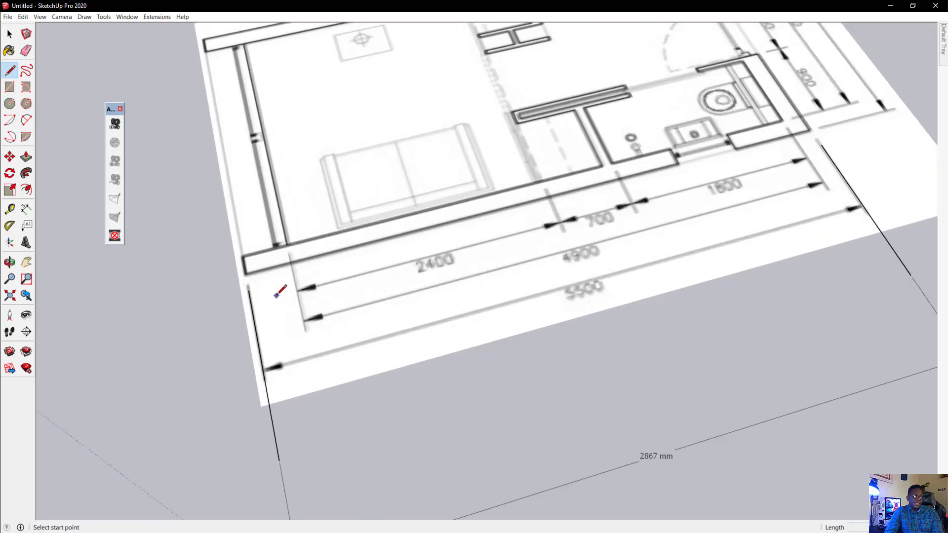
pyautogui.scroll(-1, 280, 291)
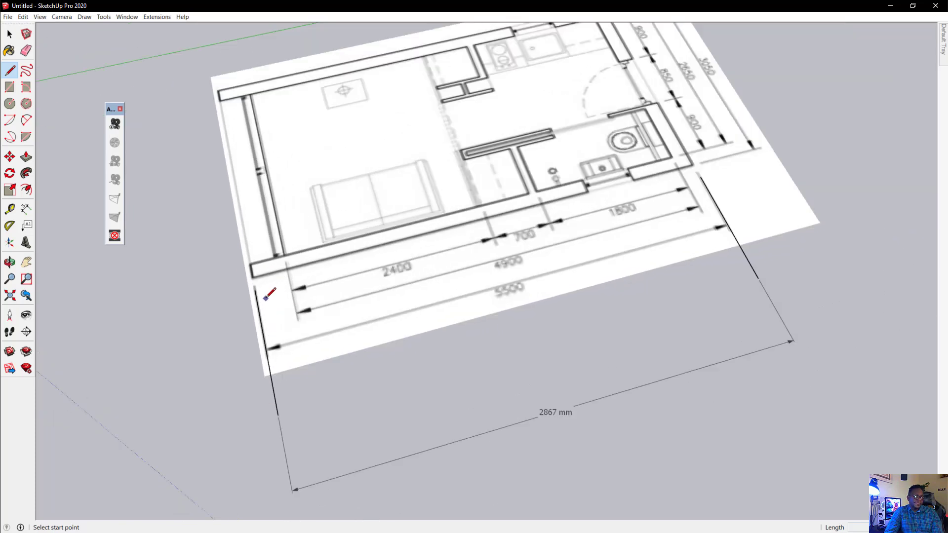
pyautogui.click(278, 415)
pyautogui.scroll(-1, 275, 382)
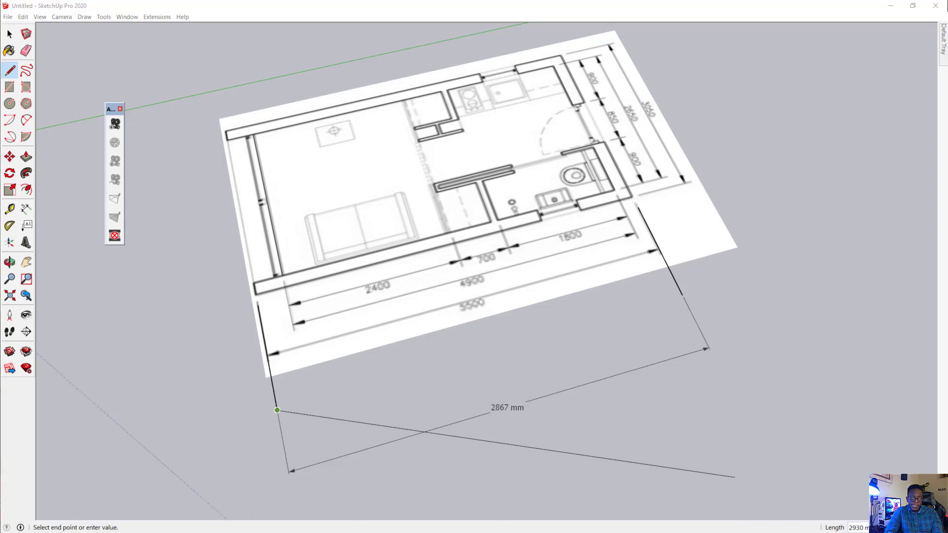
pyautogui.moveTo(860, 356); pyautogui.dragTo(866, 520)
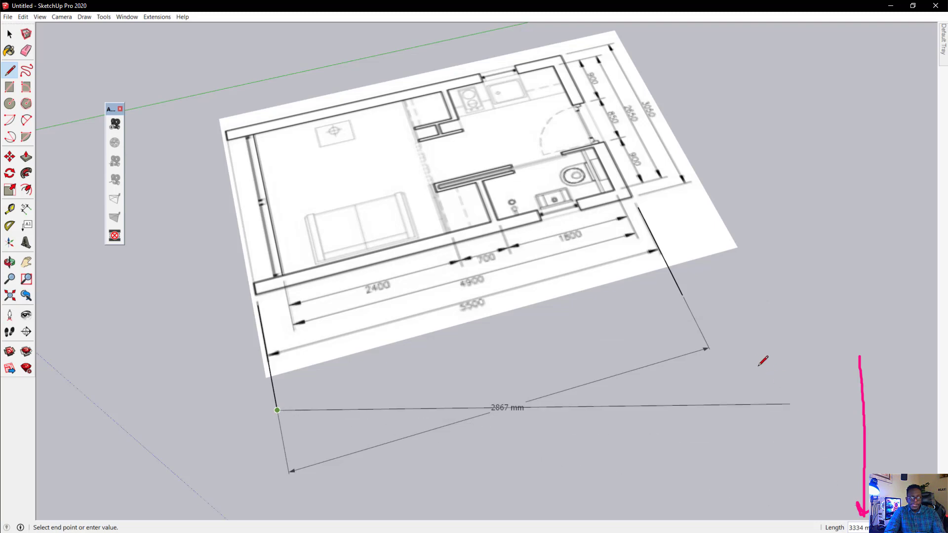
pyautogui.press('Escape')
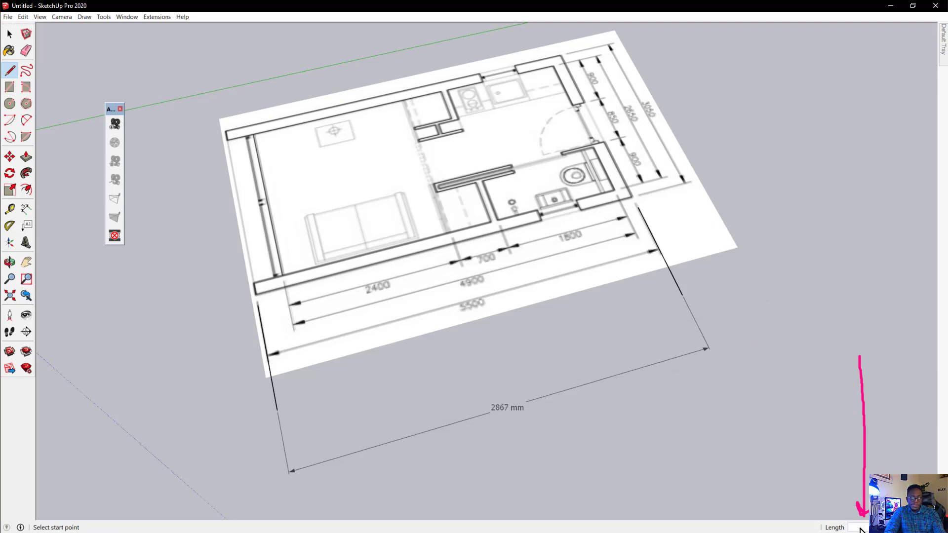
pyautogui.click(278, 410)
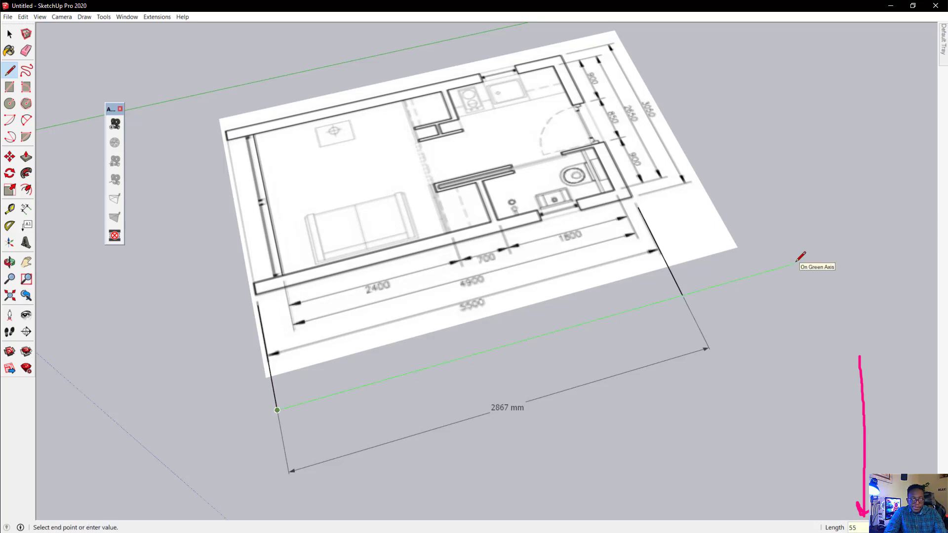
pyautogui.write('5500')
pyautogui.press('Return')
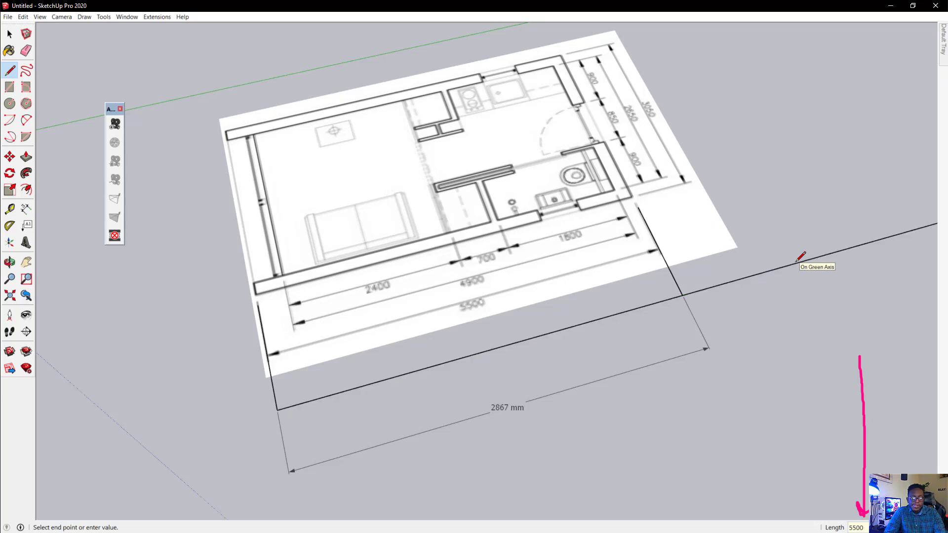
# Draw a short line from the far end of the 5500 mm line, pointing toward the floor plan's side, as an end marker.
pyautogui.scroll(-5, 543, 254)
pyautogui.scroll(5, 544, 251)
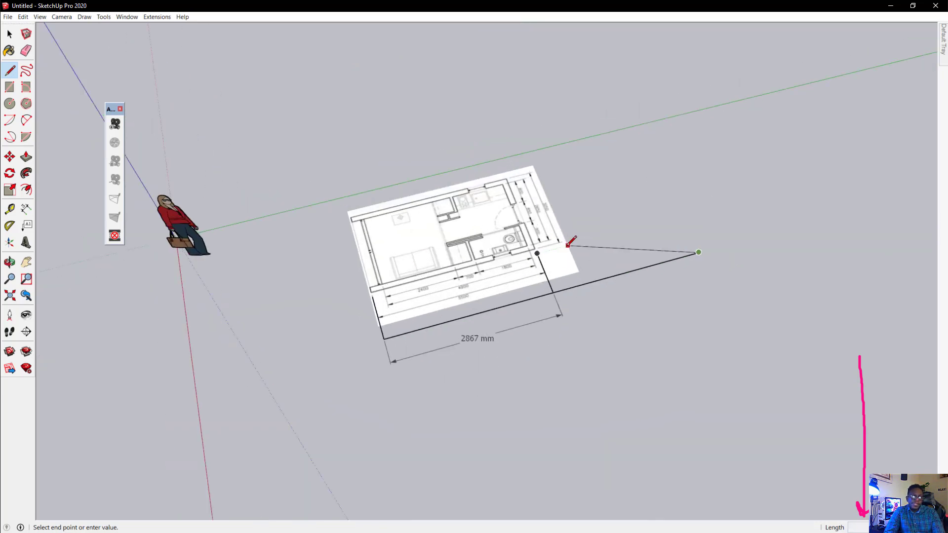
pyautogui.click(716, 193)
pyautogui.press('Escape')
pyautogui.moveTo(698, 253)
pyautogui.mouseDown(button='middle')
pyautogui.moveTo(794, 185)
pyautogui.moveTo(707, 188)
pyautogui.moveTo(673, 201)
pyautogui.moveTo(656, 218)
pyautogui.moveTo(667, 237)
pyautogui.mouseUp(button='middle')
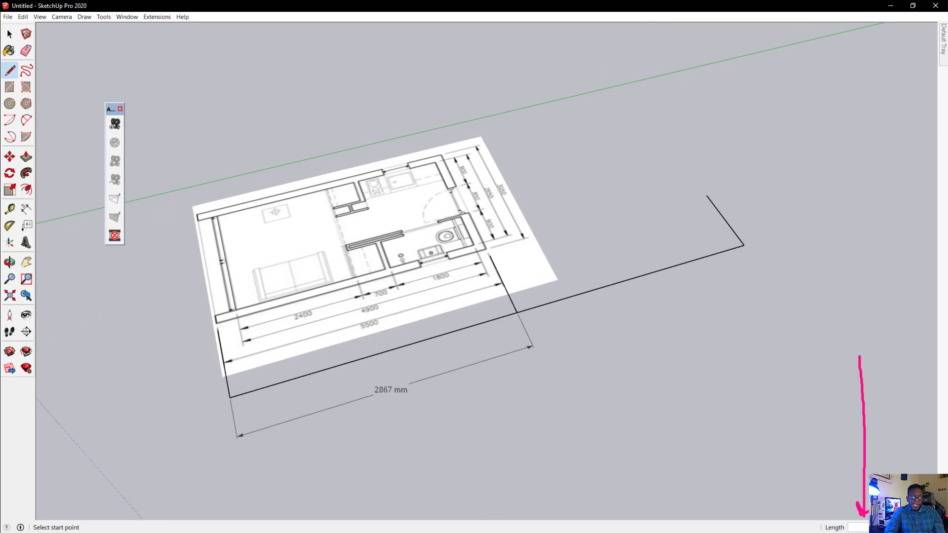
pyautogui.moveTo(192, 206)
pyautogui.mouseDown()
pyautogui.moveTo(226, 296)
pyautogui.moveTo(223, 331)
pyautogui.moveTo(479, 256)
pyautogui.moveTo(443, 159)
pyautogui.moveTo(208, 179)
pyautogui.moveTo(387, 163)
pyautogui.mouseUp()
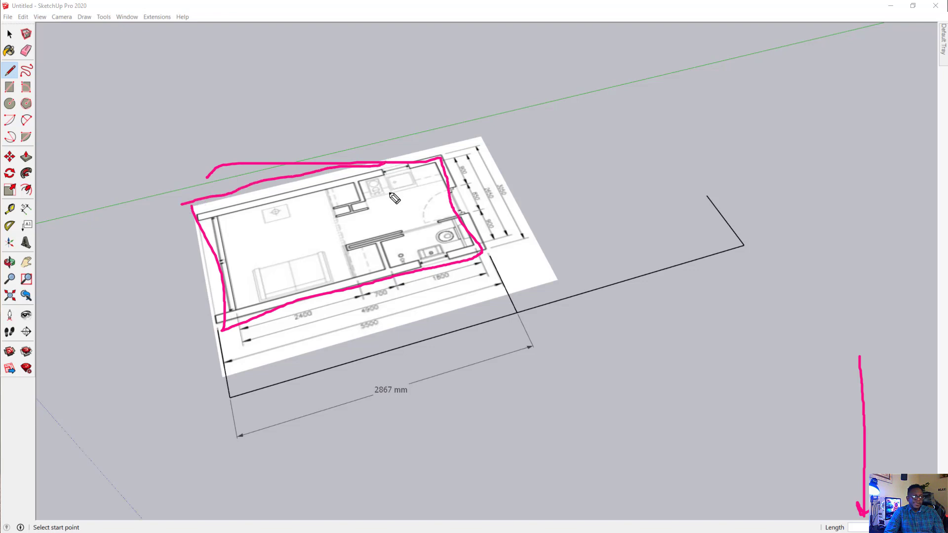
pyautogui.moveTo(228, 332)
pyautogui.mouseDown()
pyautogui.moveTo(712, 205)
pyautogui.moveTo(578, 49)
pyautogui.moveTo(454, 55)
pyautogui.mouseUp()
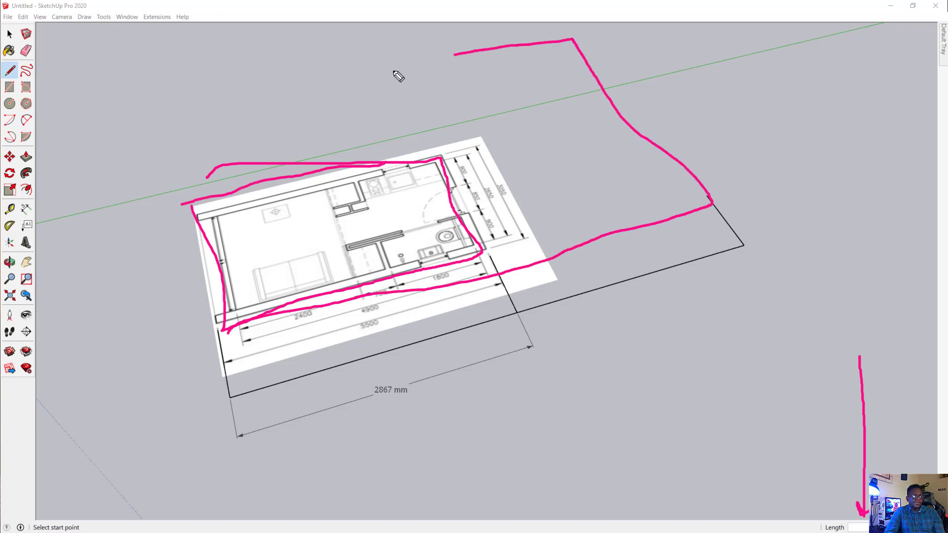
pyautogui.moveTo(394, 72)
pyautogui.mouseDown()
pyautogui.moveTo(209, 103)
pyautogui.moveTo(193, 158)
pyautogui.moveTo(227, 331)
pyautogui.mouseUp()
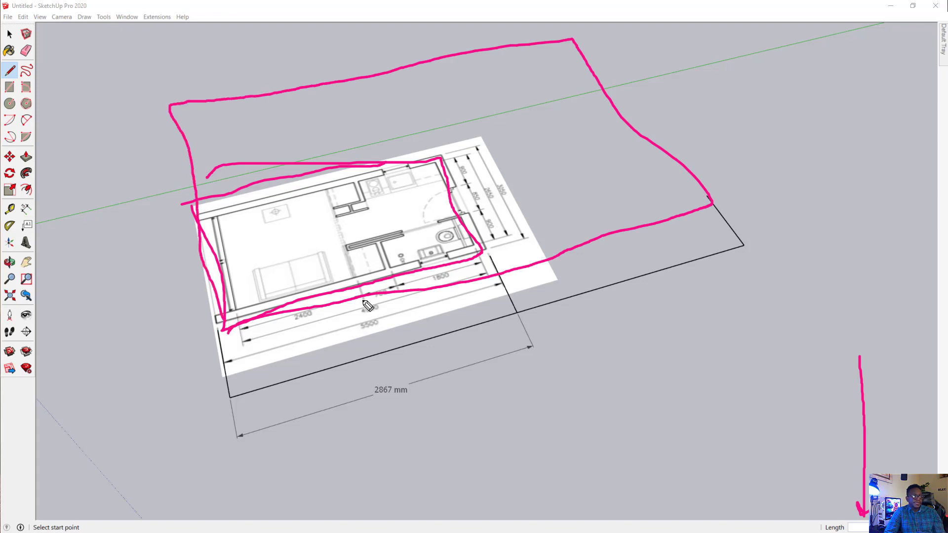
pyautogui.moveTo(197, 204)
pyautogui.mouseDown()
pyautogui.moveTo(464, 241)
pyautogui.moveTo(442, 224)
pyautogui.mouseUp()
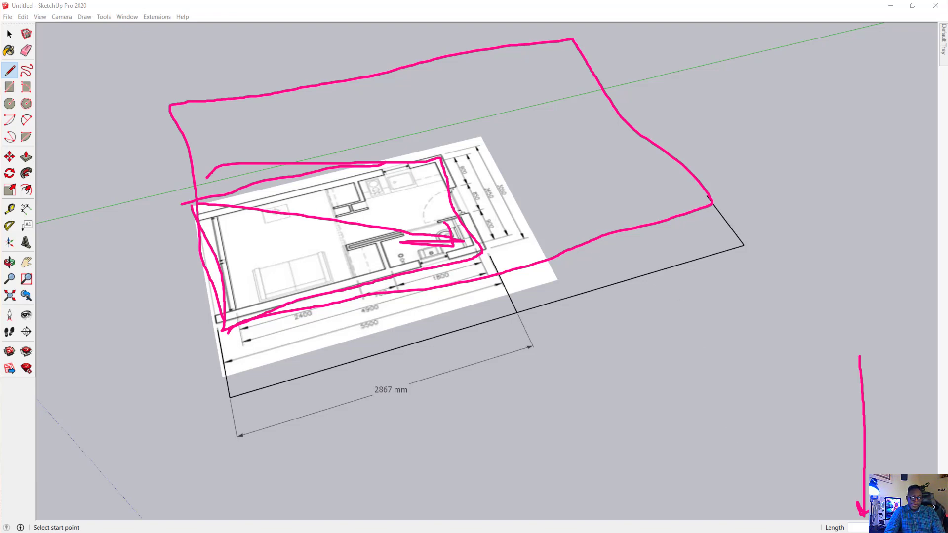
pyautogui.press('Escape')
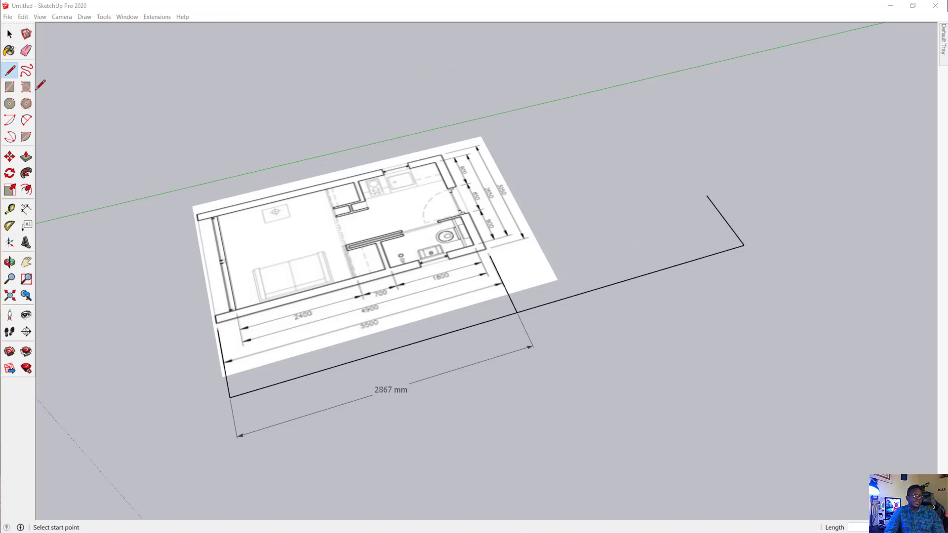
# Scale the floor plan image up uniformly about its opposite corner until its 5500 dimension roughly spans the 5500 mm line.
pyautogui.click(10, 34)
pyautogui.click(323, 191)
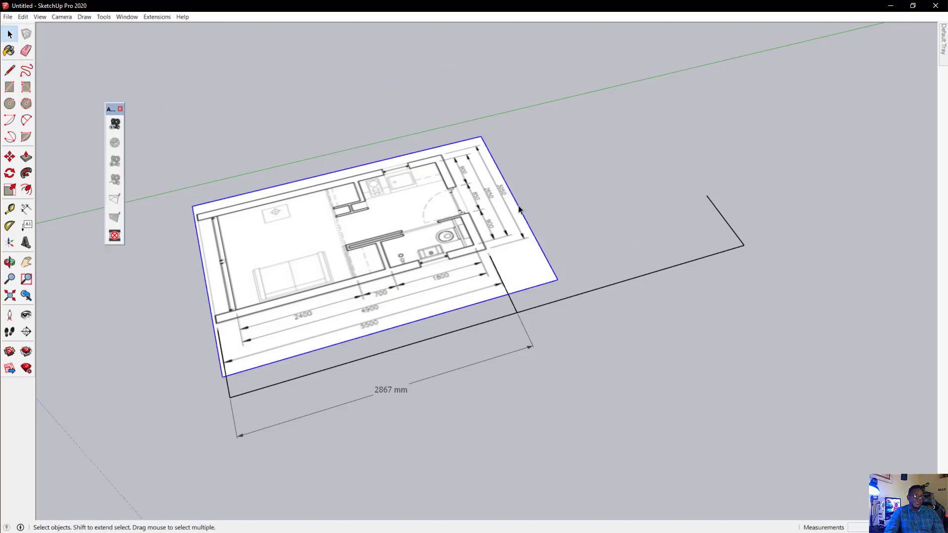
pyautogui.moveTo(563, 197); pyautogui.dragTo(499, 204, button='middle')
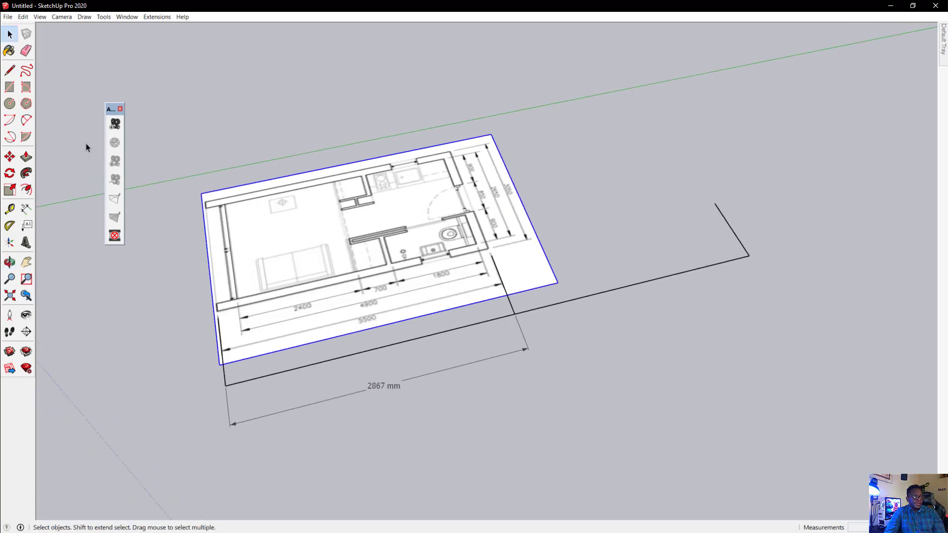
pyautogui.click(9, 189)
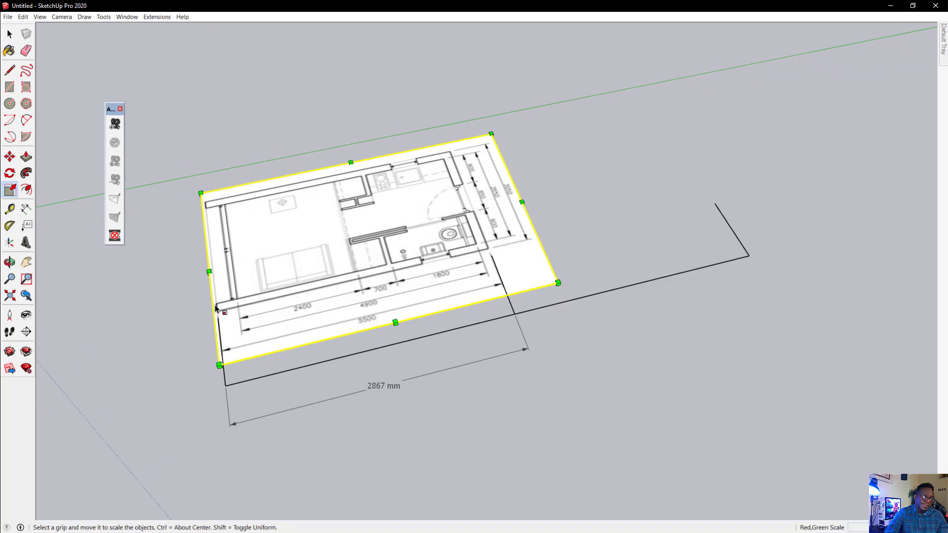
pyautogui.scroll(3, 215, 301)
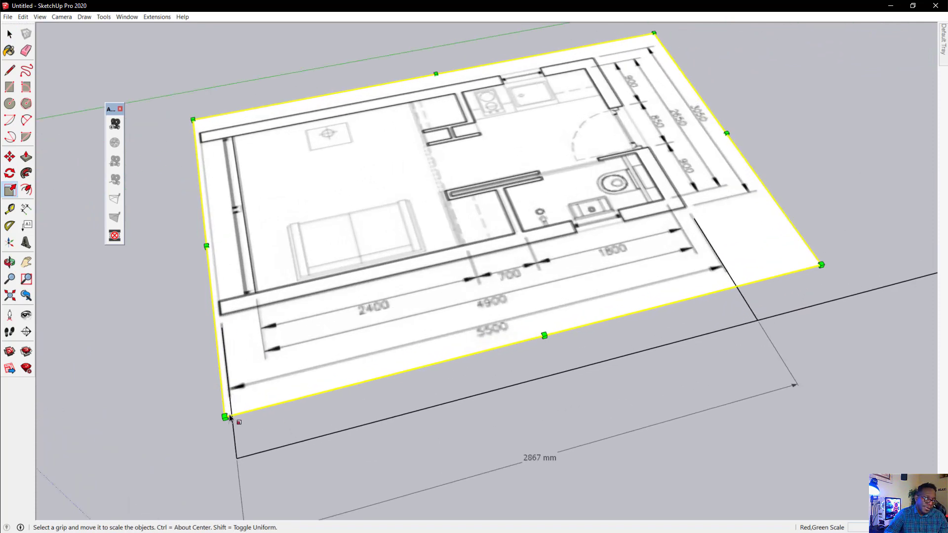
pyautogui.scroll(-3, 338, 333)
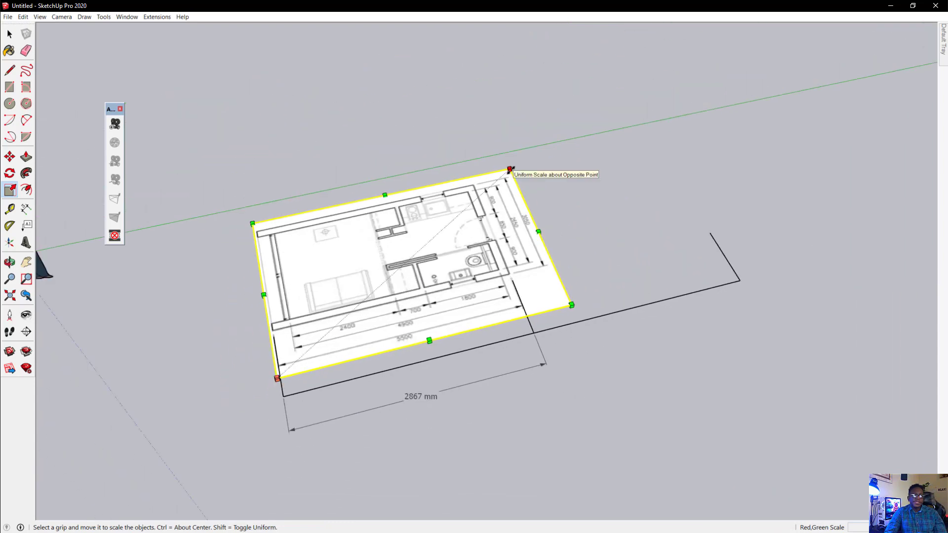
pyautogui.moveTo(509, 169); pyautogui.dragTo(660, 95)
pyautogui.scroll(5, 704, 293)
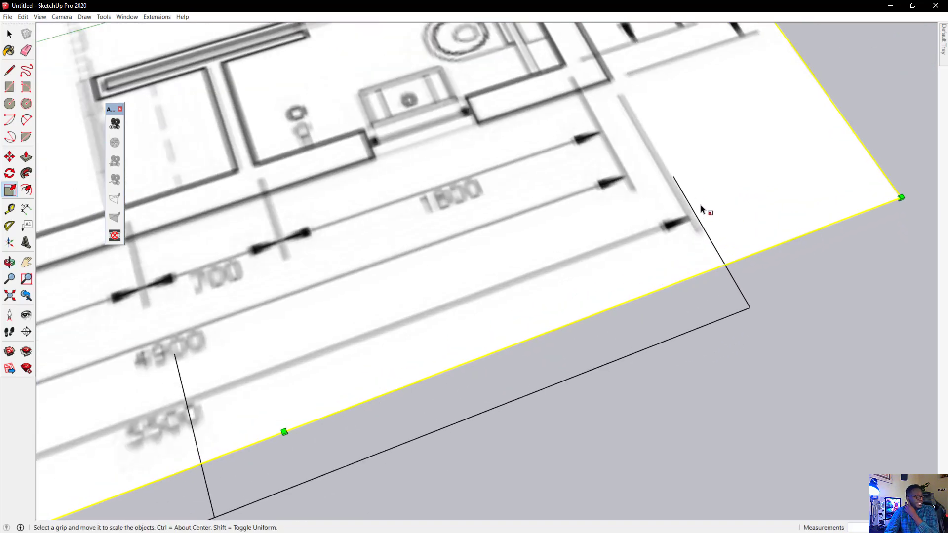
pyautogui.scroll(-4, 672, 276)
pyautogui.scroll(-5, 583, 202)
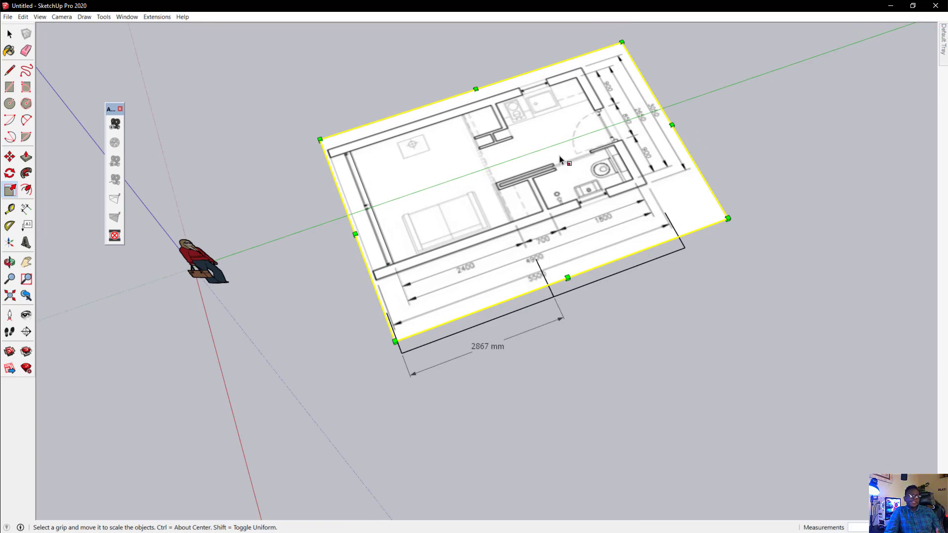
# Switch the camera to the standard Top view with the whole floor plan in sight.
pyautogui.press('o')
pyautogui.moveTo(555, 155); pyautogui.dragTo(486, 168)
pyautogui.press('s')
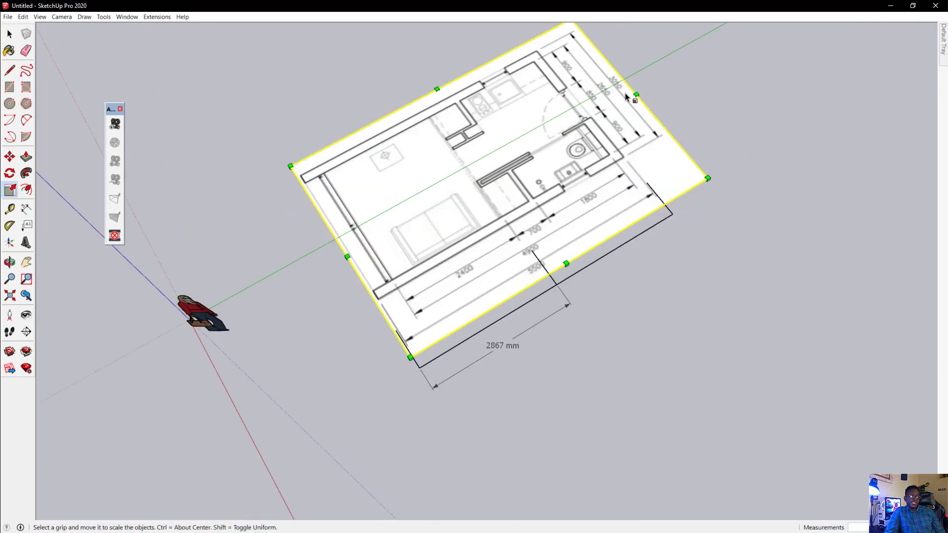
pyautogui.scroll(4, 656, 235)
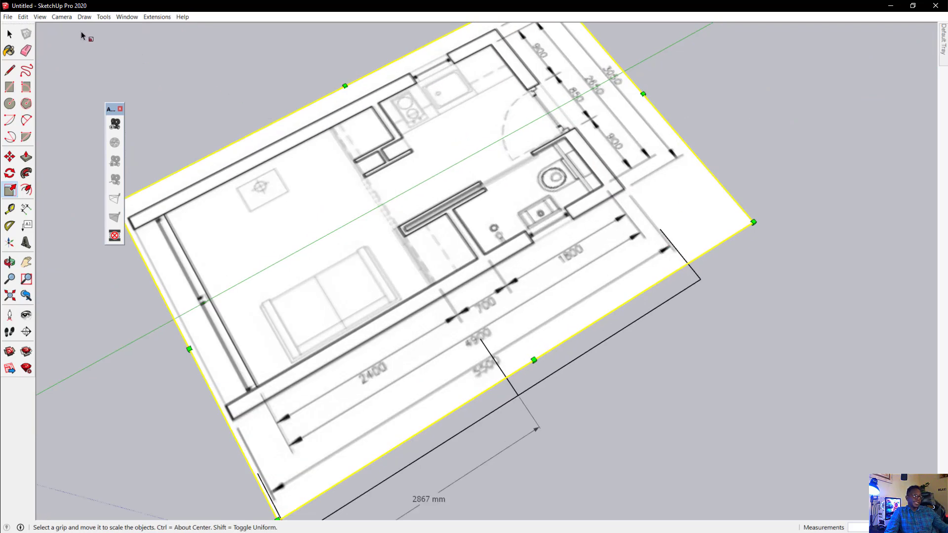
pyautogui.click(40, 17)
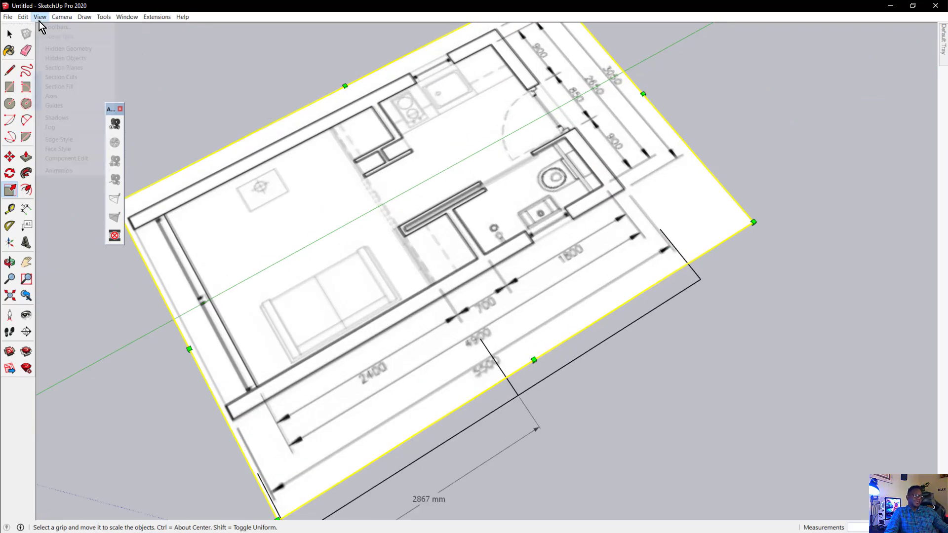
pyautogui.moveTo(30, 19)
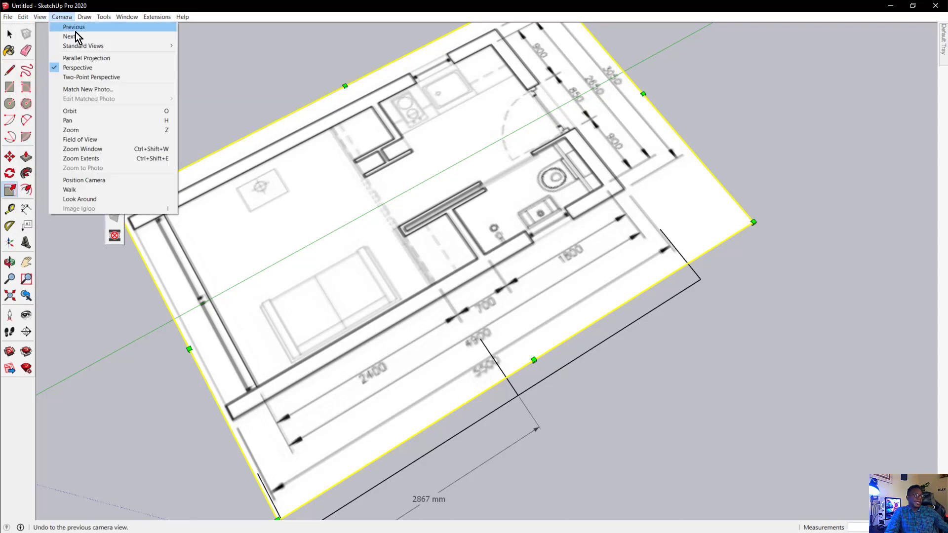
pyautogui.moveTo(140, 46)
pyautogui.click(203, 47)
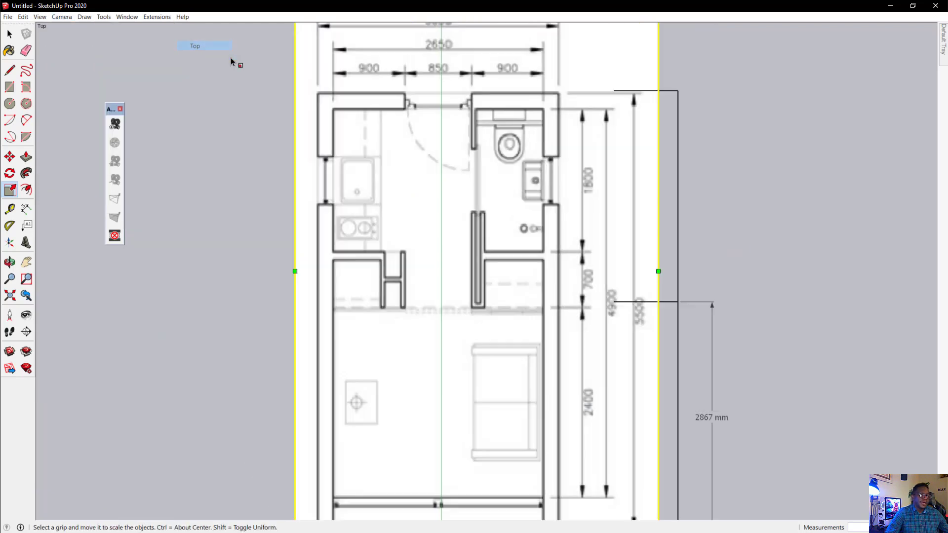
pyautogui.scroll(-3, 459, 195)
pyautogui.scroll(1, 574, 399)
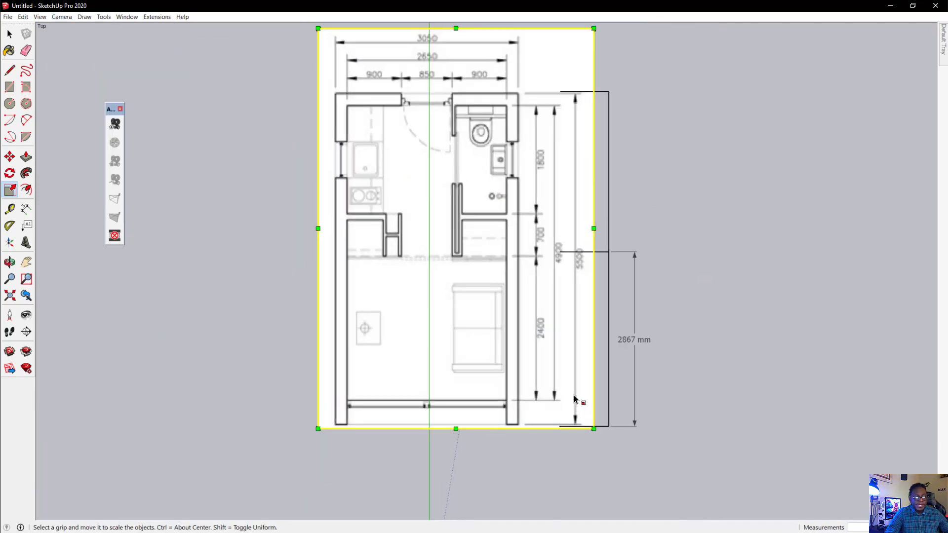
pyautogui.scroll(-1, 574, 404)
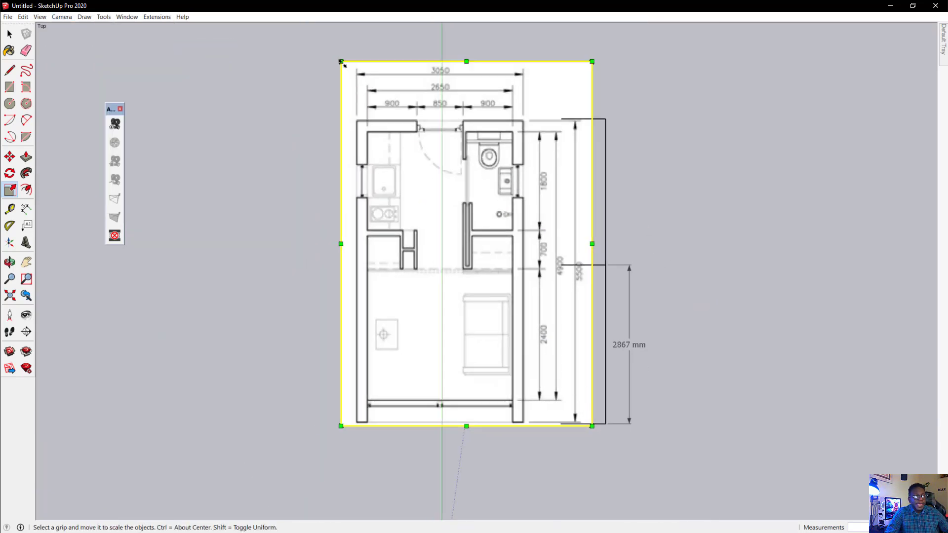
# Fine-tune the floor plan's size by scaling it uniformly by about 1.01 from its upper-left corner and again from its lower-right corner.
pyautogui.moveTo(340, 61); pyautogui.dragTo(339, 58)
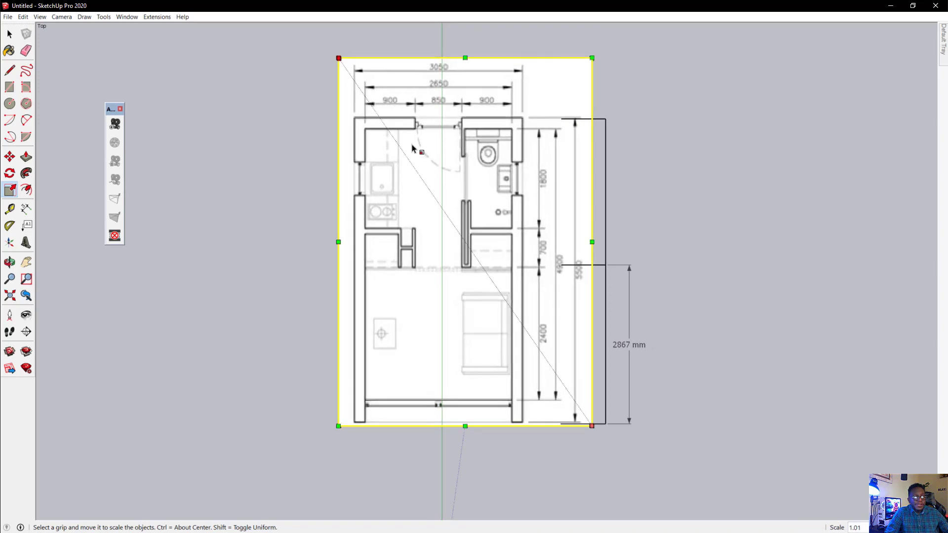
pyautogui.scroll(8, 590, 451)
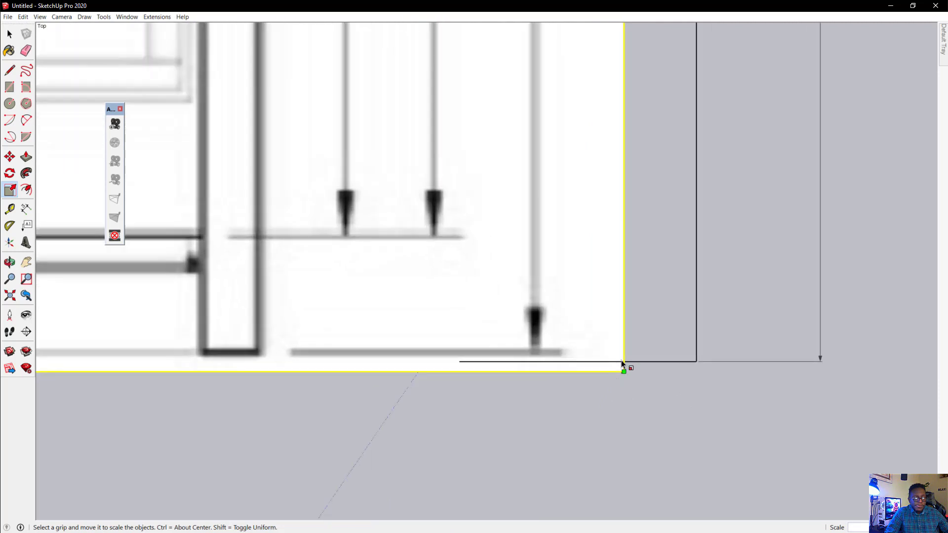
pyautogui.moveTo(621, 369); pyautogui.dragTo(638, 381)
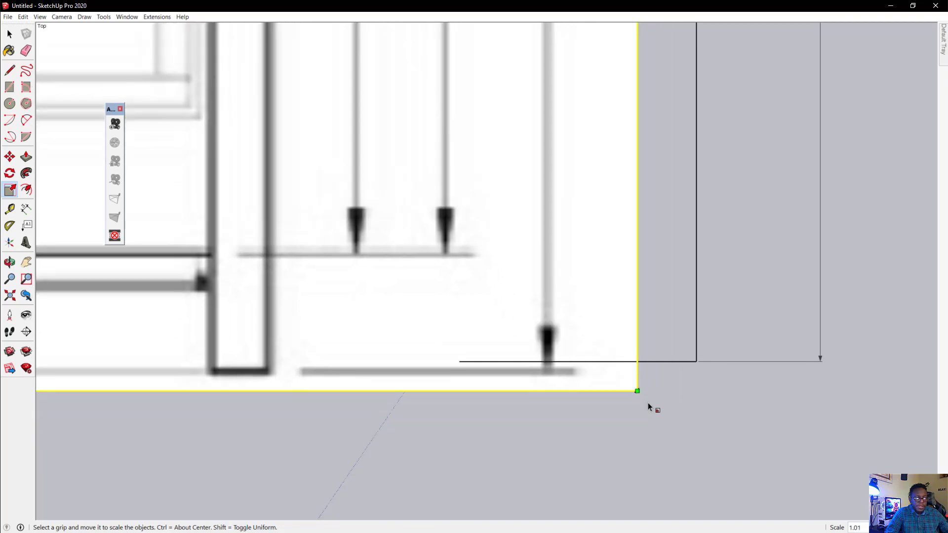
pyautogui.keyDown('shift'); pyautogui.moveTo(637, 391); pyautogui.dragTo(678, 432, button='middle'); pyautogui.keyUp('shift')
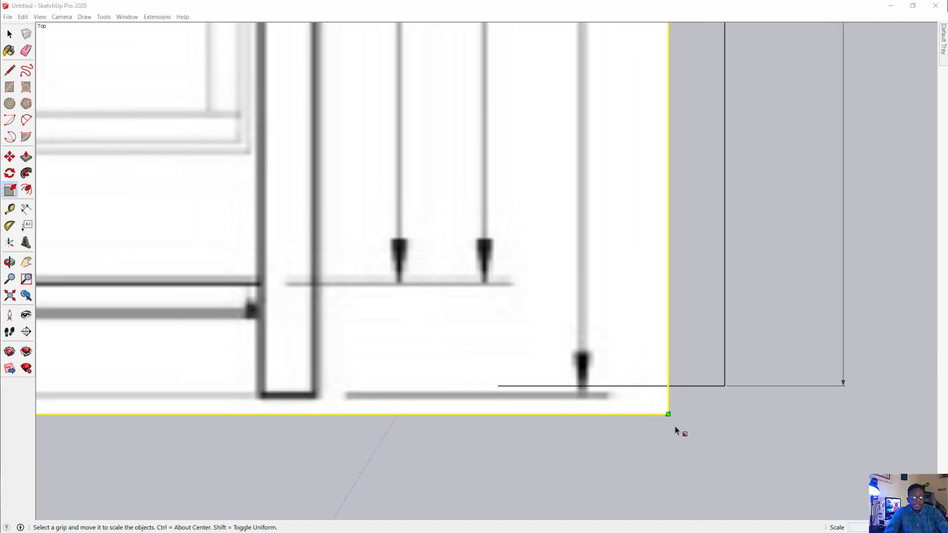
pyautogui.moveTo(666, 413)
pyautogui.mouseDown()
pyautogui.moveTo(645, 391)
pyautogui.moveTo(666, 411)
pyautogui.moveTo(647, 399)
pyautogui.moveTo(660, 417)
pyautogui.moveTo(649, 417)
pyautogui.mouseUp()
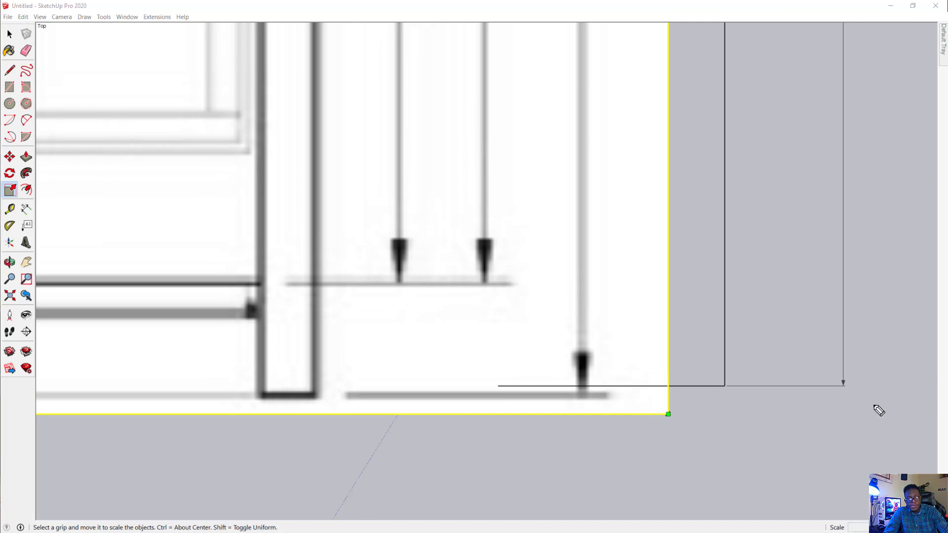
pyautogui.moveTo(894, 397); pyautogui.dragTo(894, 450)
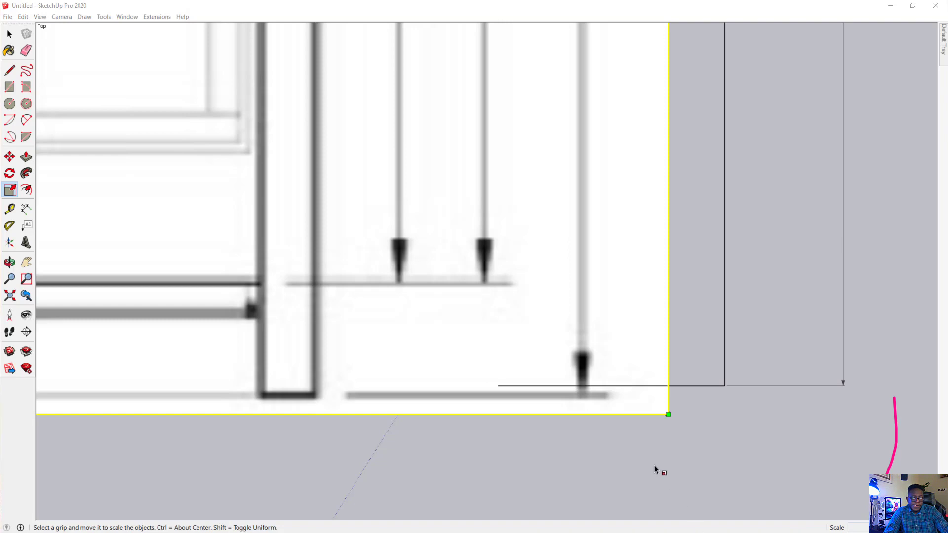
# Scale the floor plan uniformly by 0.995 from its lower-right corner so the lower end of the 5500 dimension meets the end marker.
pyautogui.moveTo(667, 414); pyautogui.dragTo(683, 428)
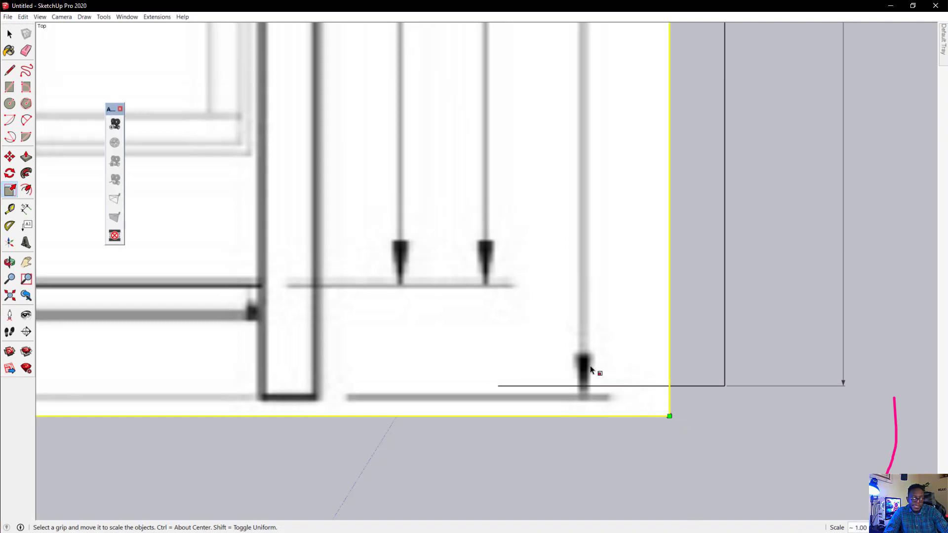
pyautogui.moveTo(666, 412)
pyautogui.mouseDown()
pyautogui.moveTo(691, 435)
pyautogui.moveTo(628, 398)
pyautogui.moveTo(577, 348)
pyautogui.moveTo(578, 364)
pyautogui.moveTo(652, 417)
pyautogui.mouseUp()
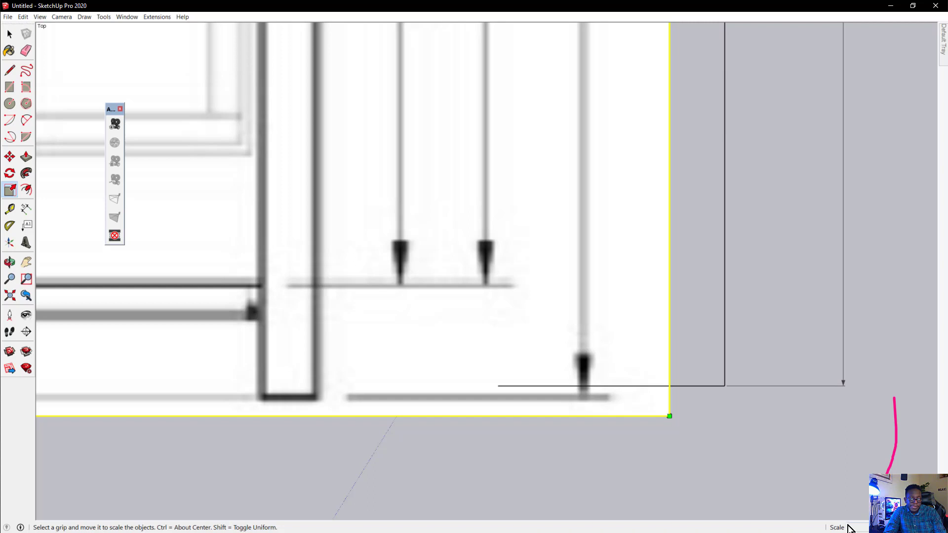
pyautogui.click(669, 417)
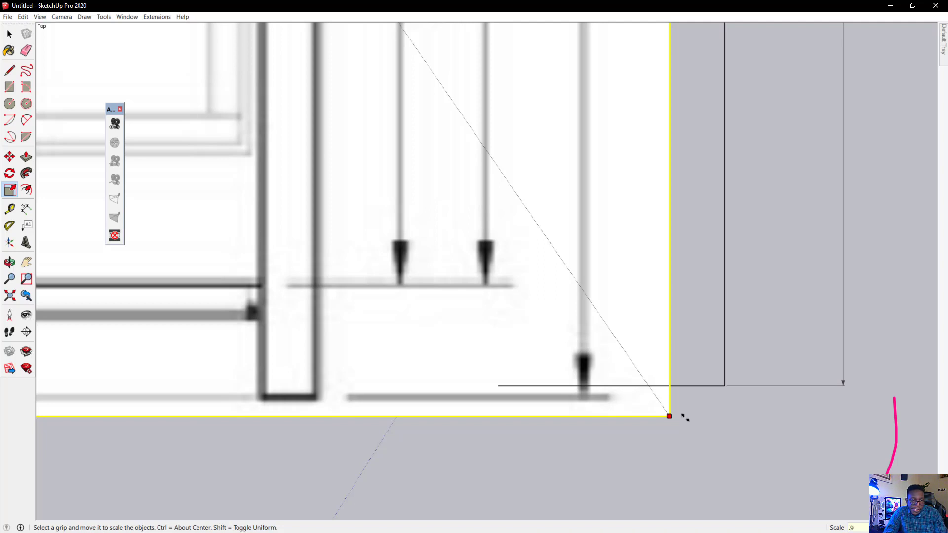
pyautogui.press('Escape')
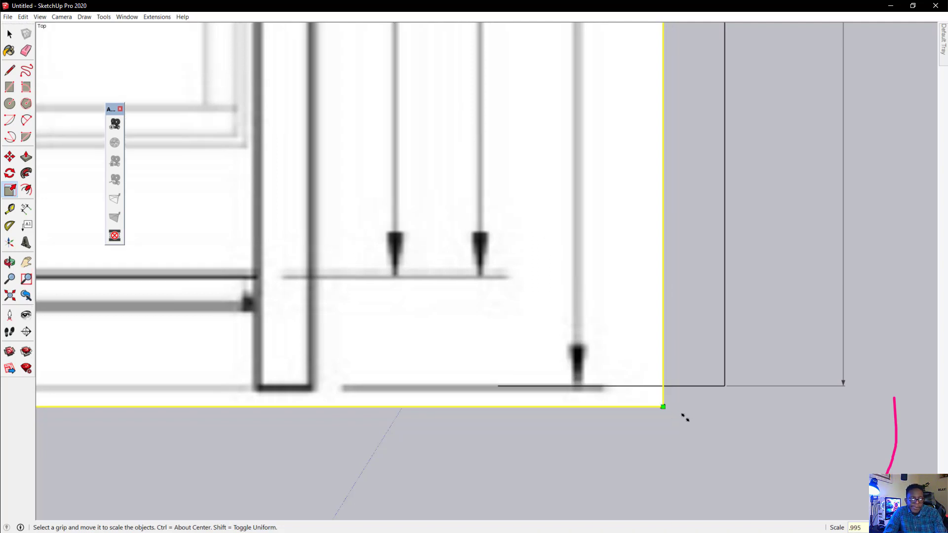
pyautogui.click(653, 454)
pyautogui.scroll(-6, 652, 454)
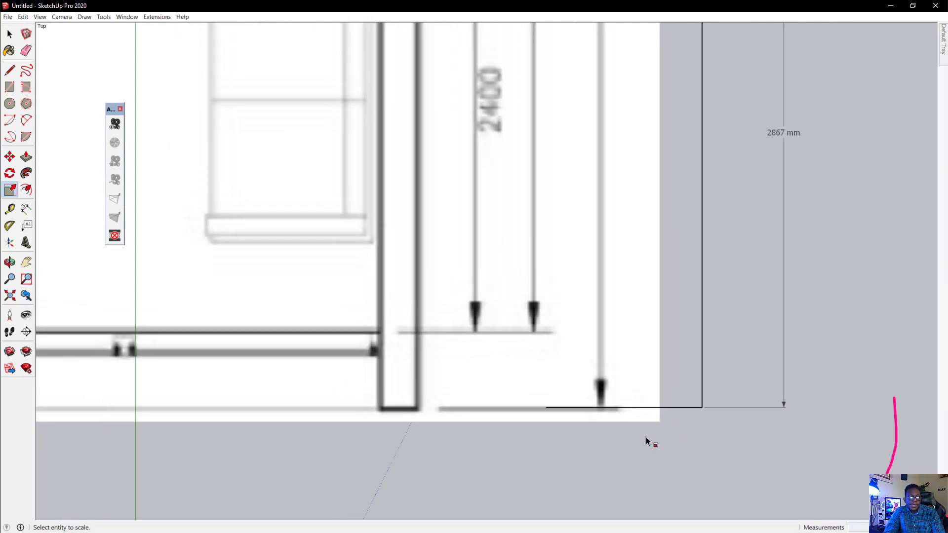
# Scale the floor plan uniformly by 0.995 from its upper-right corner to align the 5500 dimension's upper end, and check both ends.
pyautogui.scroll(-3, 635, 222)
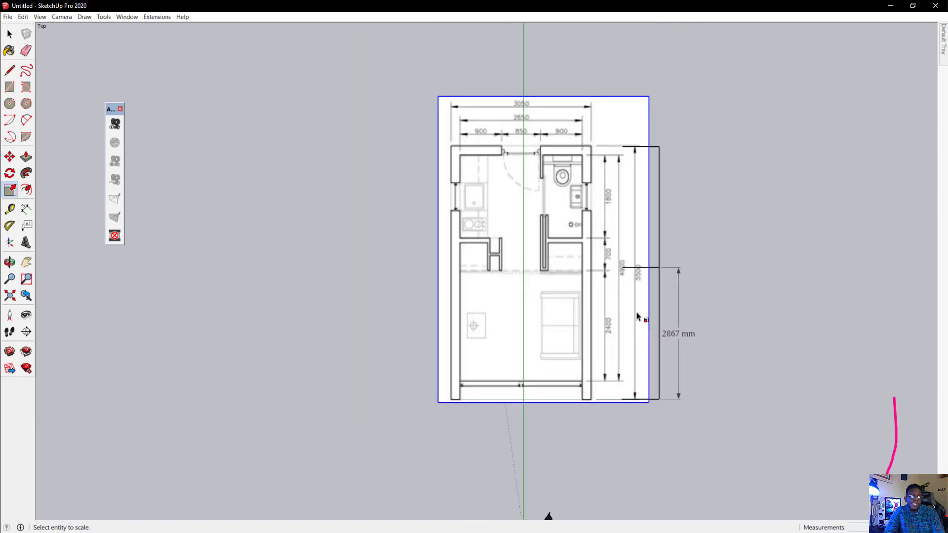
pyautogui.scroll(6, 652, 163)
pyautogui.scroll(6, 679, 189)
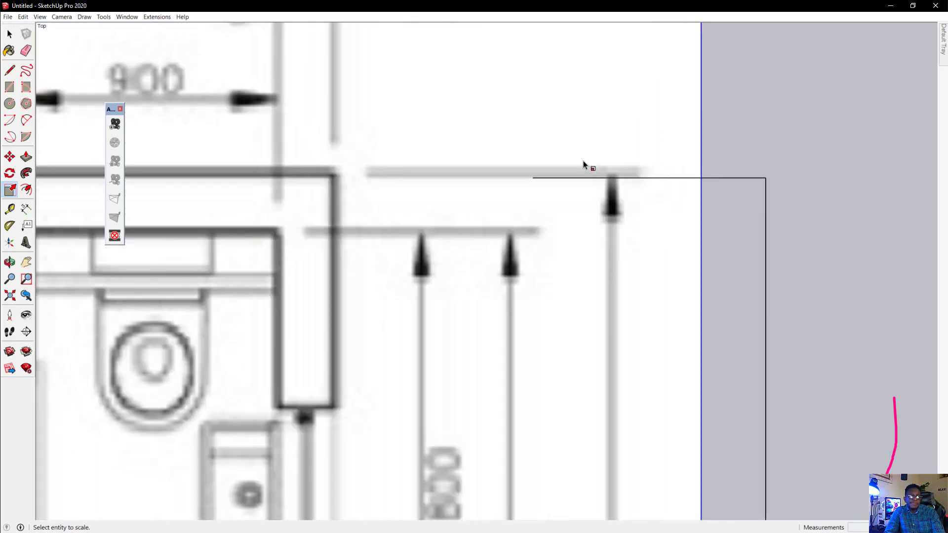
pyautogui.scroll(-2, 622, 198)
pyautogui.scroll(6, 669, 101)
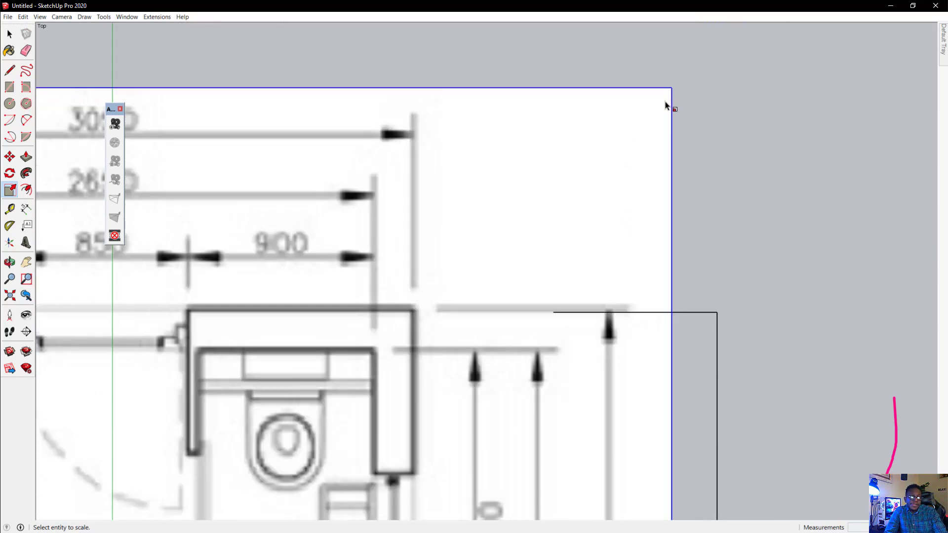
pyautogui.click(670, 95)
pyautogui.click(675, 82)
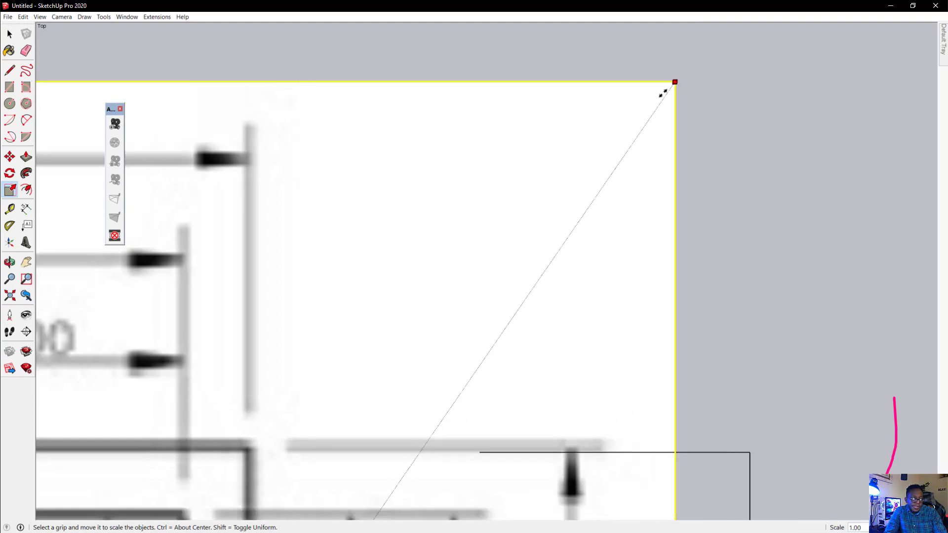
pyautogui.moveTo(663, 93)
pyautogui.mouseDown()
pyautogui.moveTo(675, 89)
pyautogui.moveTo(666, 98)
pyautogui.mouseUp()
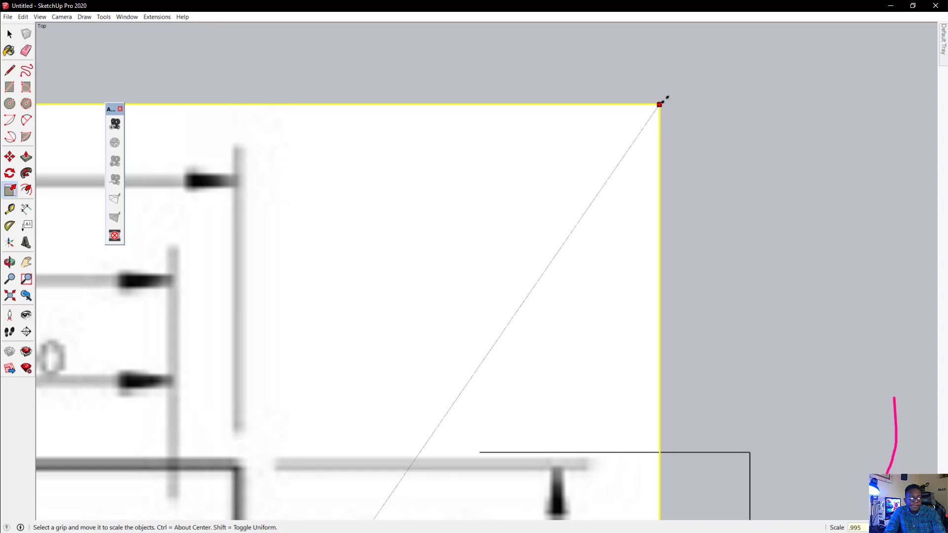
pyautogui.moveTo(665, 100); pyautogui.dragTo(664, 100)
pyautogui.press('Return')
pyautogui.scroll(-5, 554, 237)
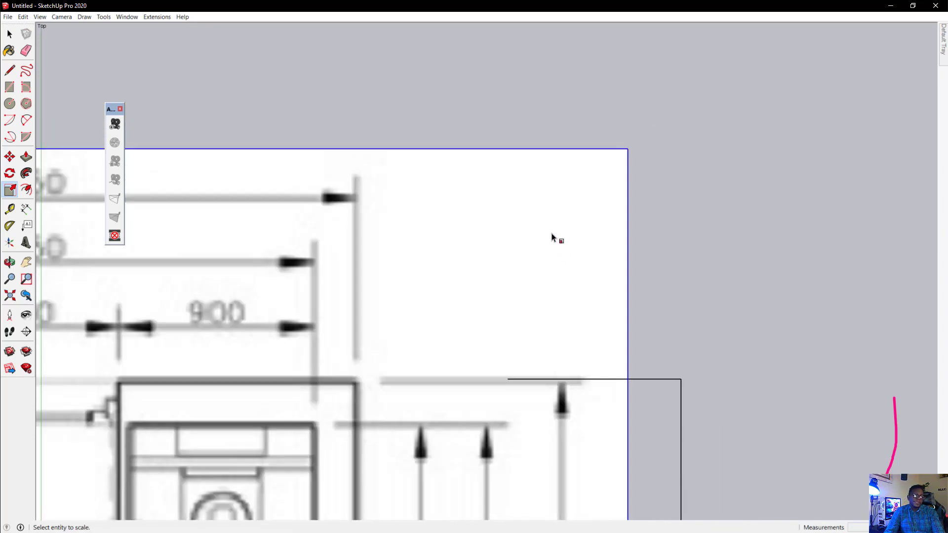
pyautogui.scroll(-4, 571, 296)
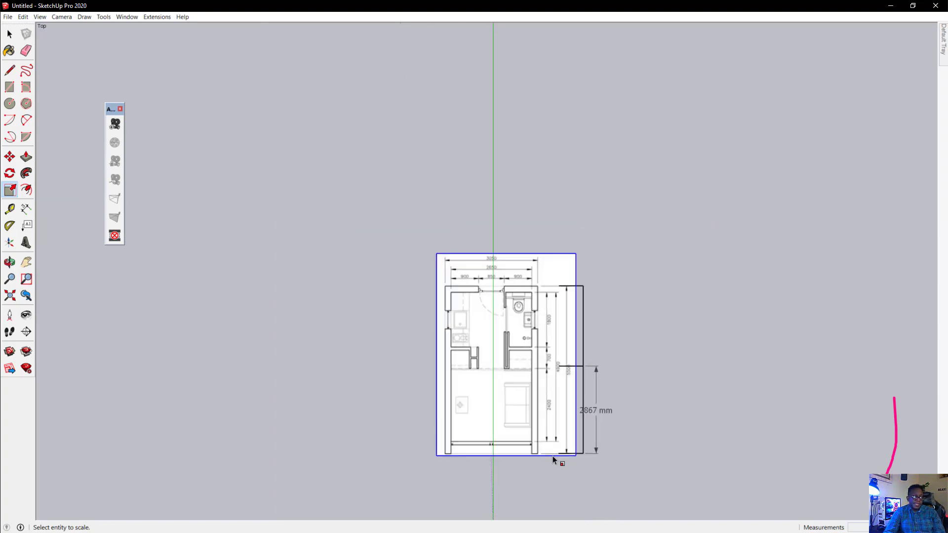
pyautogui.scroll(6, 556, 456)
pyautogui.moveTo(568, 452); pyautogui.dragTo(565, 190, button='middle')
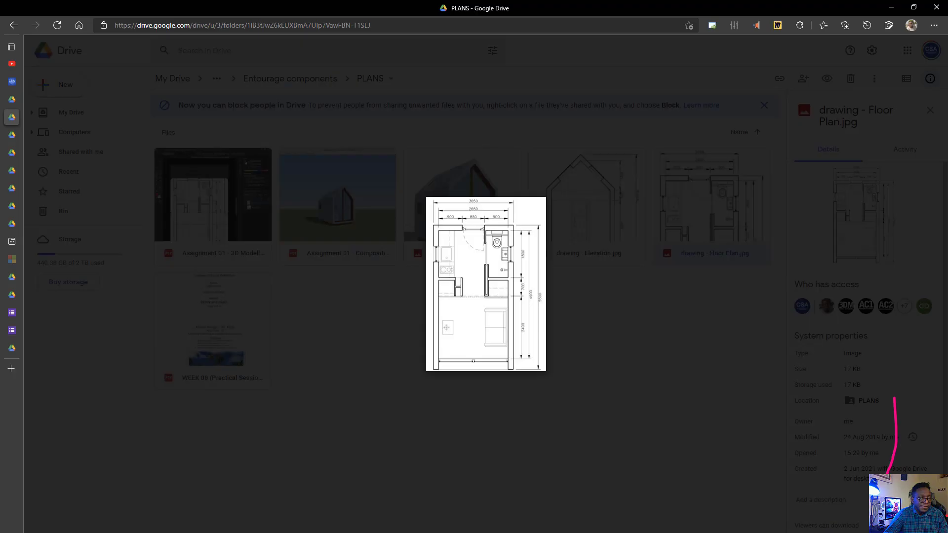
# In Google Drive, leave the file preview, download drawing - Elevation.jpg from the PLANS folder and show it in its download folder.
pyautogui.click(930, 286)
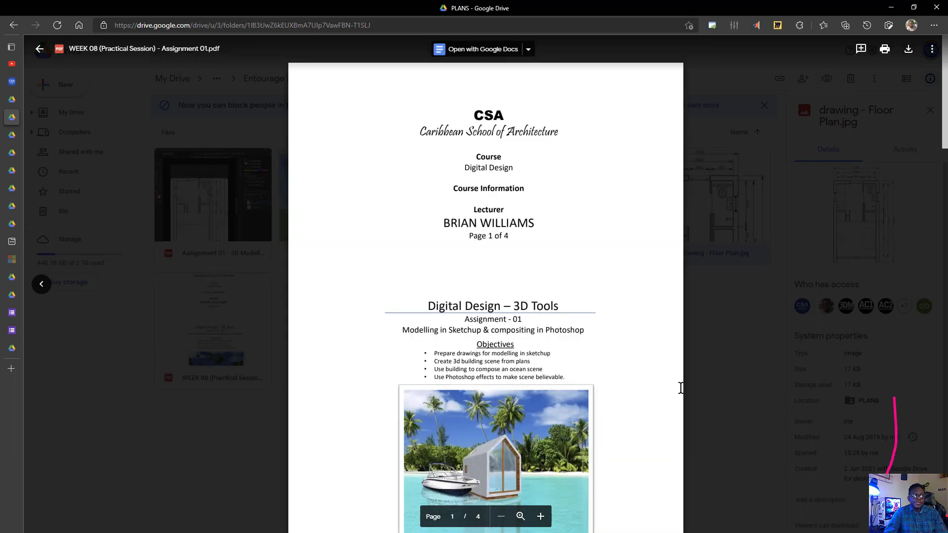
pyautogui.click(699, 316)
pyautogui.click(496, 231)
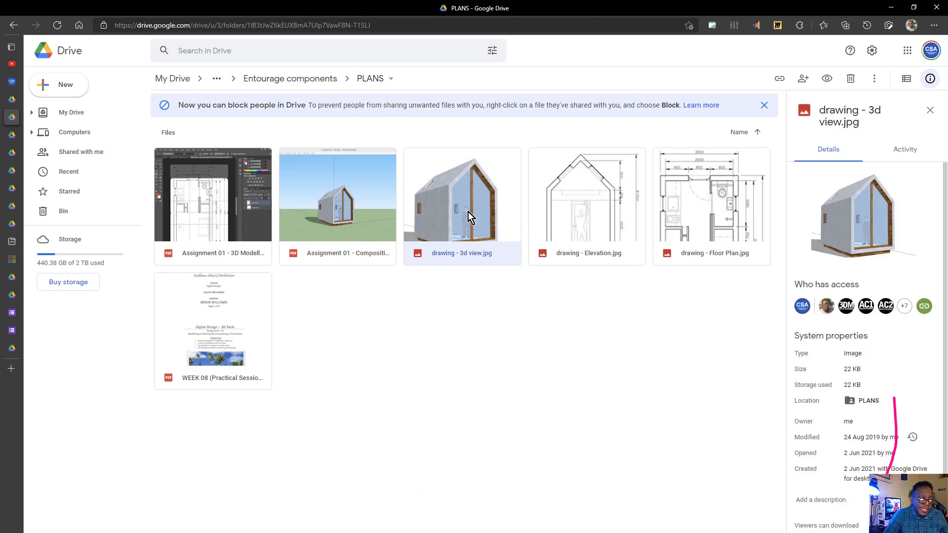
pyautogui.click(544, 211)
pyautogui.rightClick(580, 208)
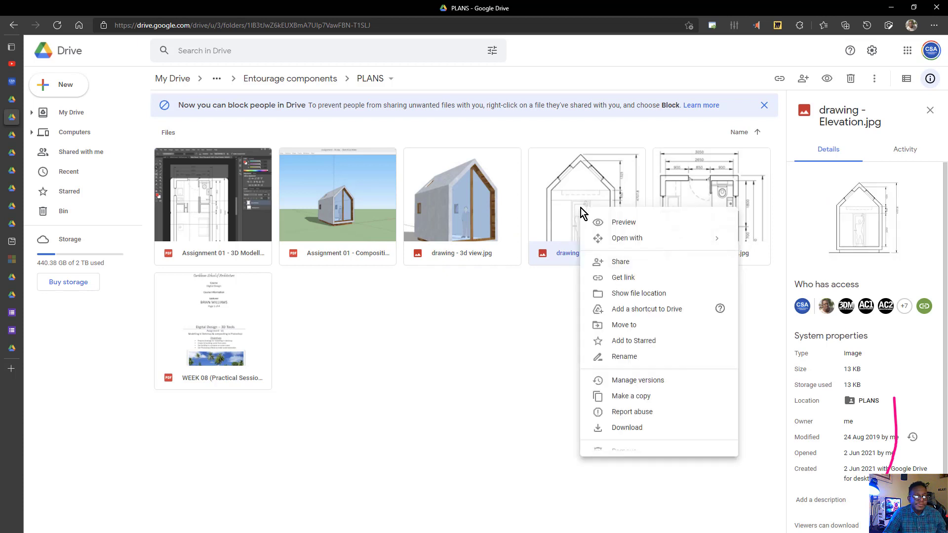
pyautogui.click(627, 427)
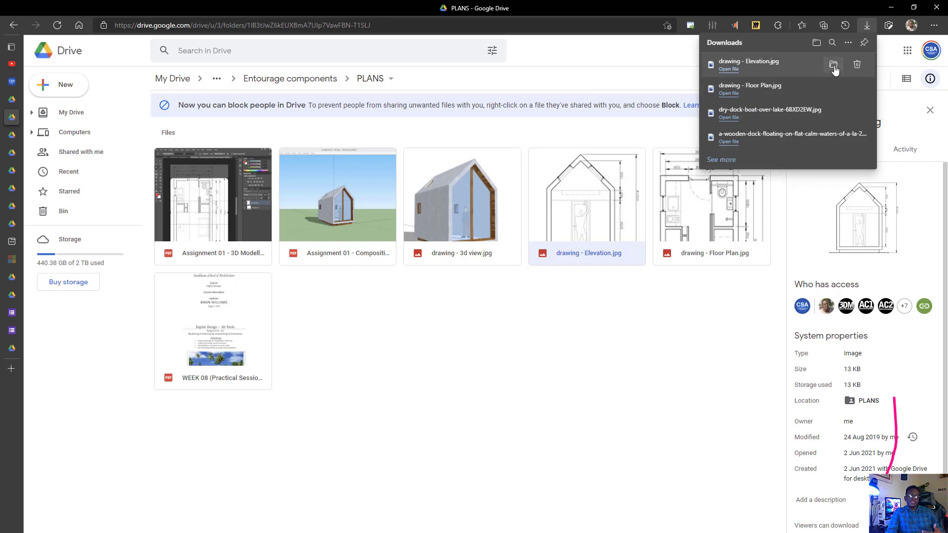
pyautogui.click(834, 65)
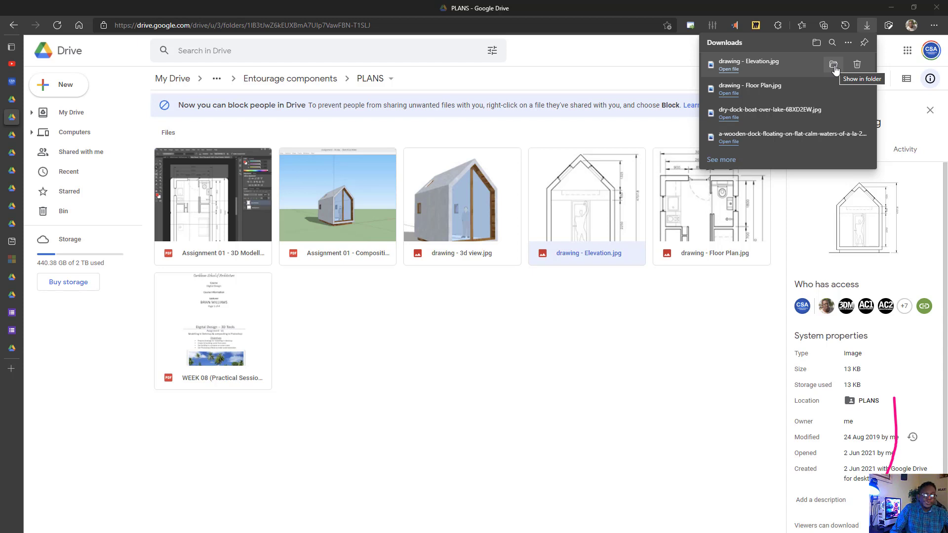
# Return to SketchUp and import drawing - Elevation.jpg as an image lying flat, overlapping the floor plan.
pyautogui.click(891, 7)
pyautogui.scroll(-4, 592, 156)
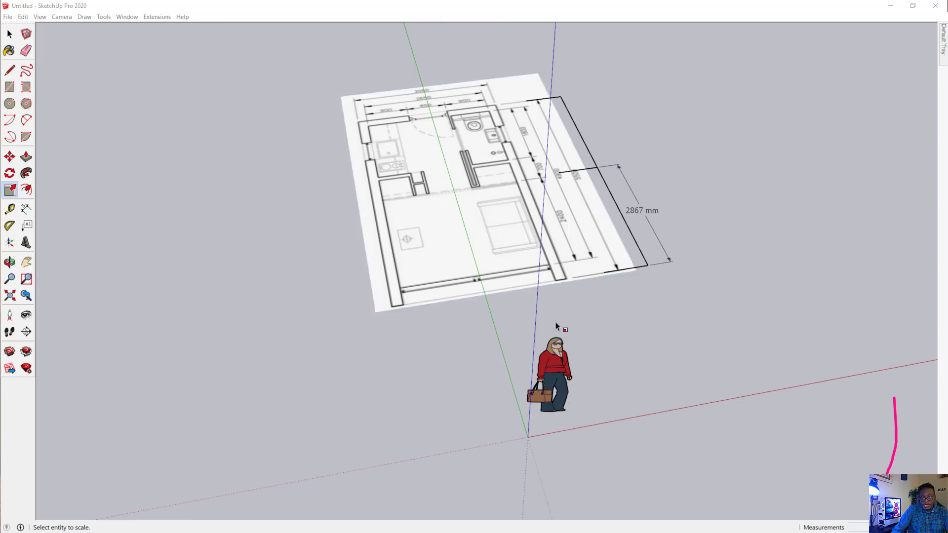
pyautogui.moveTo(620, 364); pyautogui.dragTo(562, 389, button='middle')
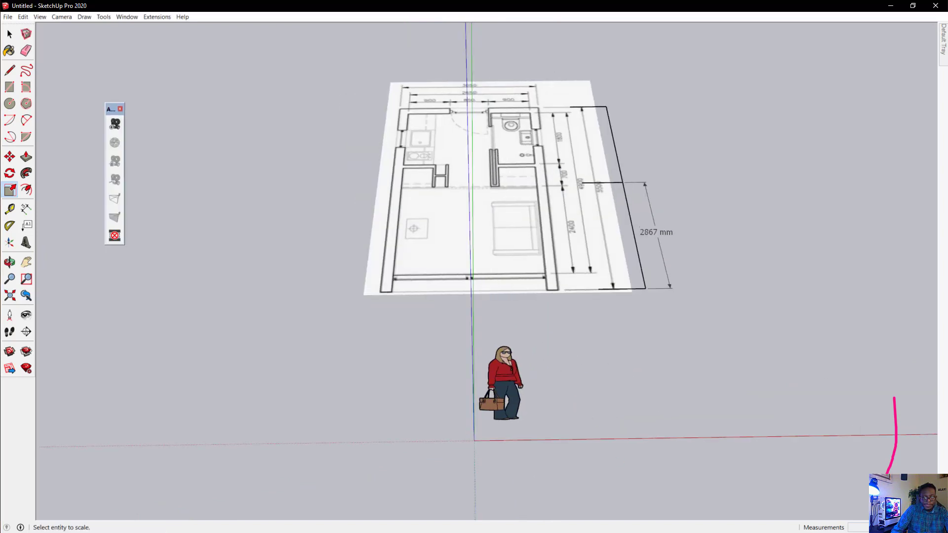
pyautogui.press('Escape')
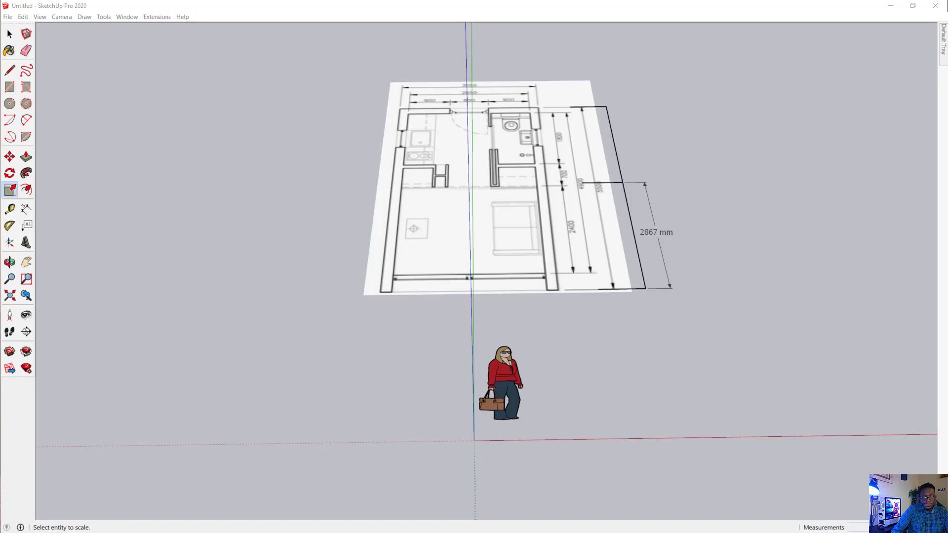
pyautogui.moveTo(664, 386); pyautogui.dragTo(276, 405, button='middle')
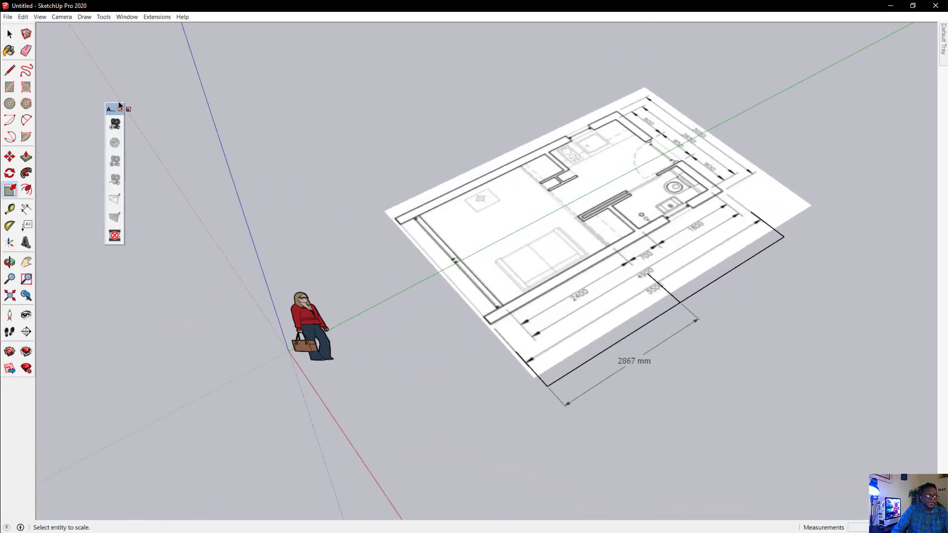
pyautogui.click(9, 34)
pyautogui.moveTo(592, 300); pyautogui.dragTo(596, 341, button='middle')
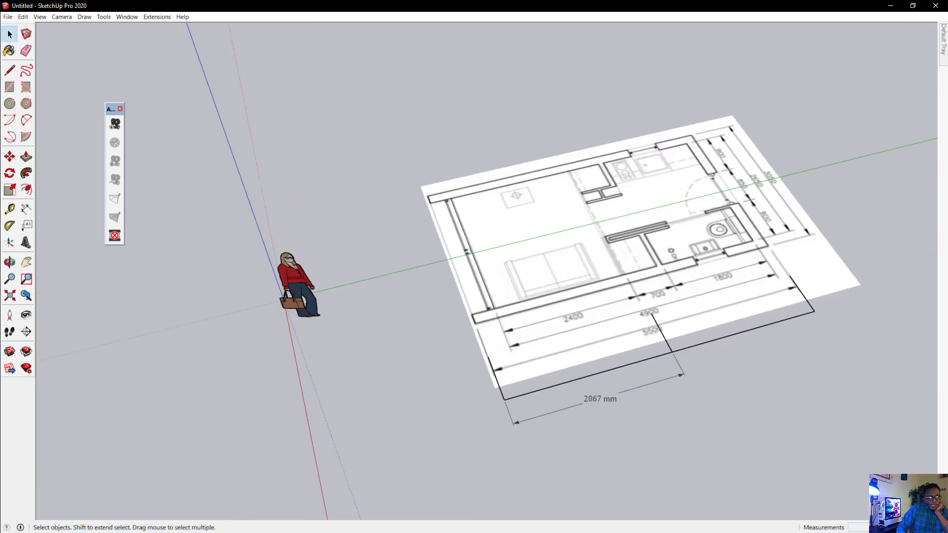
pyautogui.hotkey('alt', 'Tab')
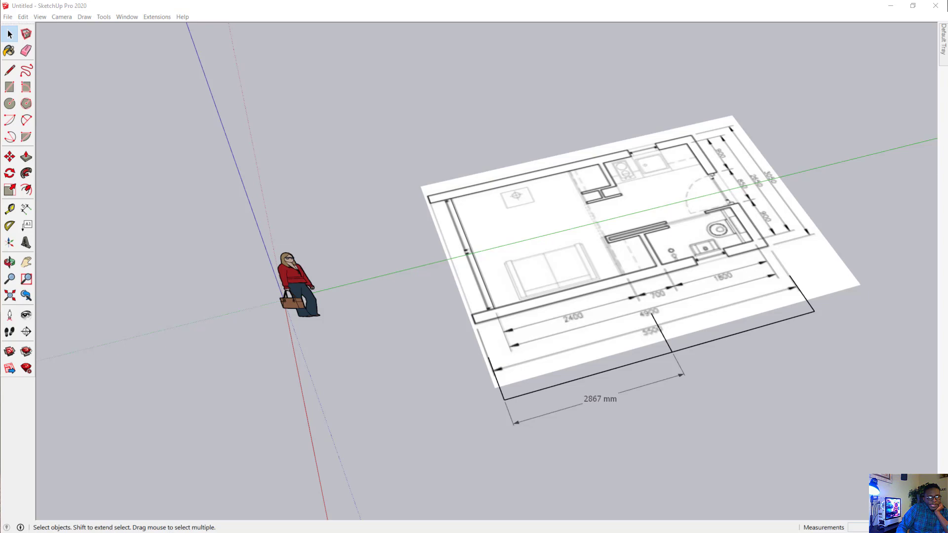
pyautogui.moveTo(376, 380)
pyautogui.mouseDown()
pyautogui.moveTo(362, 121)
pyautogui.moveTo(360, 163)
pyautogui.mouseUp()
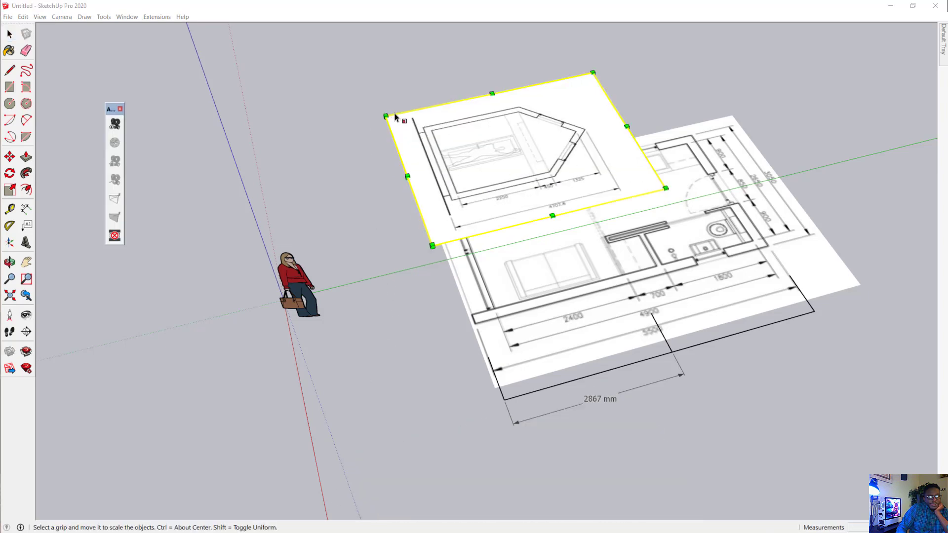
pyautogui.moveTo(359, 181); pyautogui.dragTo(518, 145, button='middle')
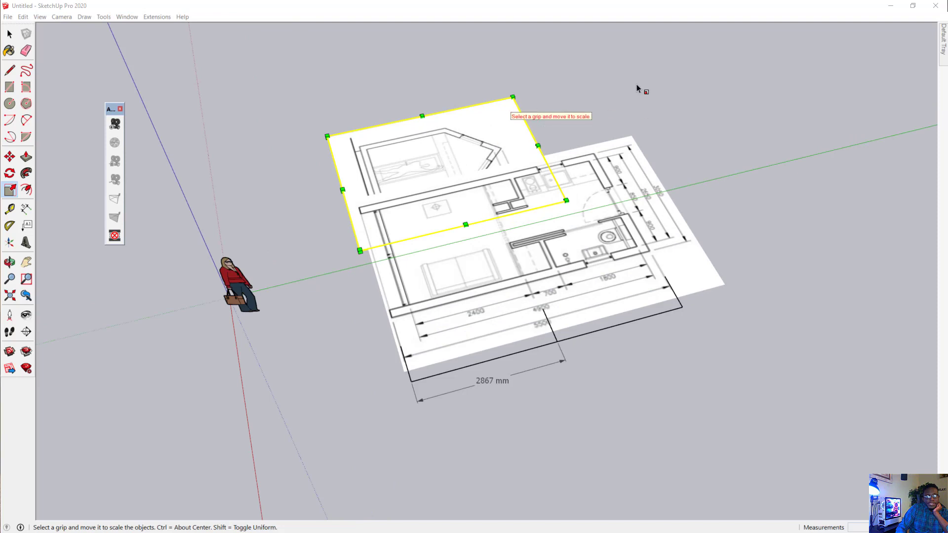
# Move the elevation image off the floor plan to the clear area beyond its entrance end.
pyautogui.click(10, 33)
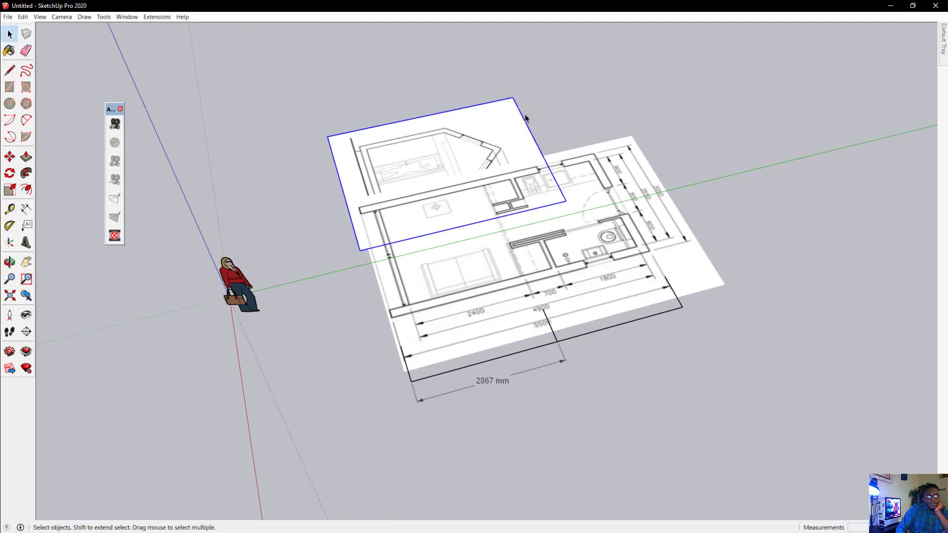
pyautogui.click(526, 85)
pyautogui.click(511, 112)
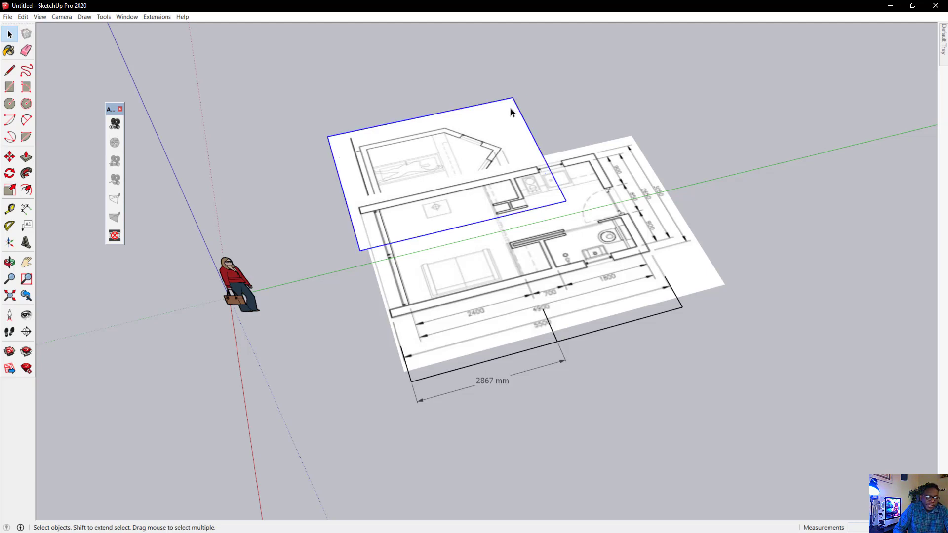
pyautogui.press('m')
pyautogui.click(500, 126)
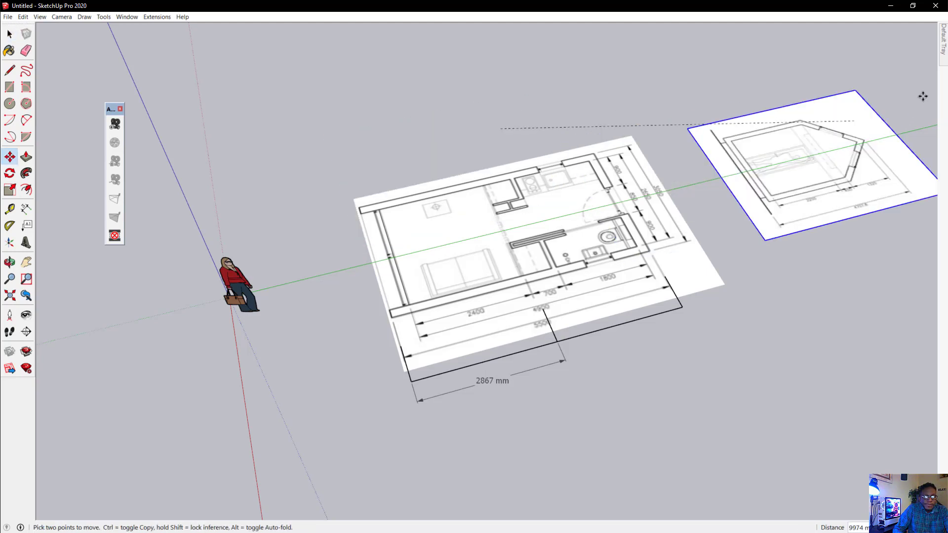
pyautogui.click(869, 96)
pyautogui.scroll(3, 839, 168)
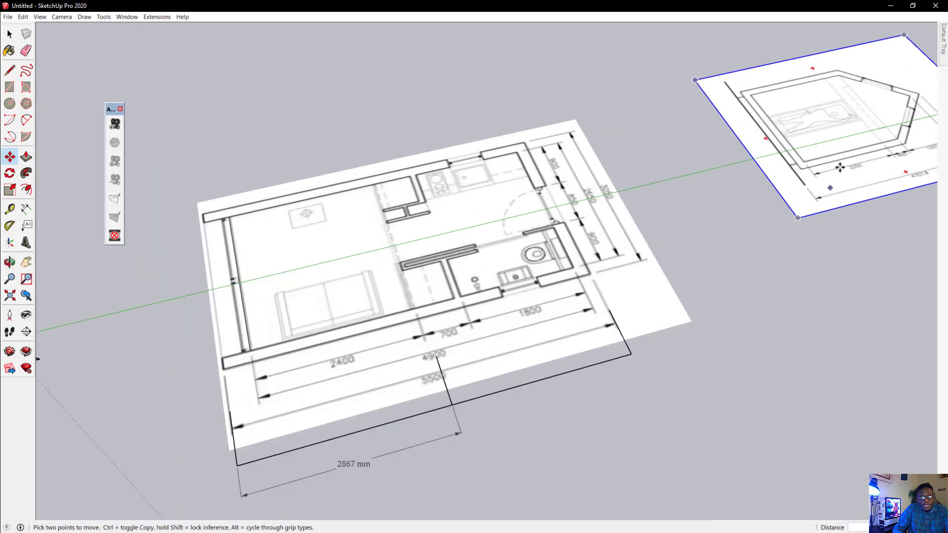
# Draw a line along the green axis from the bathroom-side wall's outer face to just past the elevation image's near corner.
pyautogui.scroll(2, 840, 168)
pyautogui.moveTo(839, 168); pyautogui.dragTo(514, 254, button='middle')
pyautogui.press('m')
pyautogui.moveTo(419, 214); pyautogui.dragTo(387, 197, button='middle')
pyautogui.scroll(3, 79, 123)
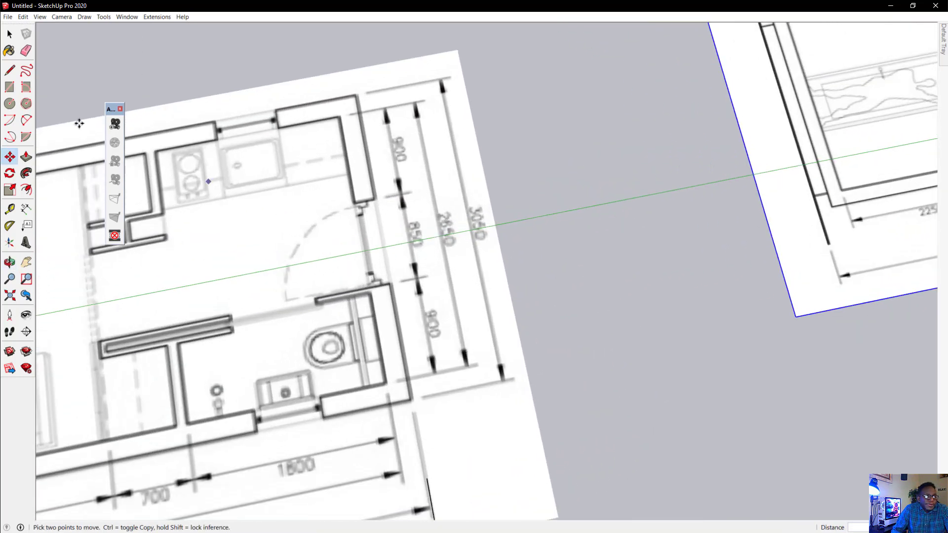
pyautogui.click(11, 74)
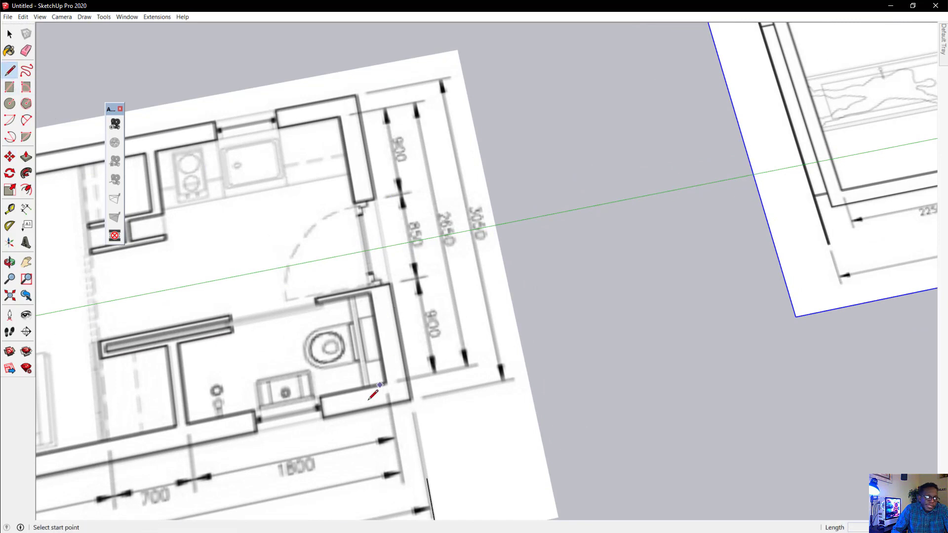
pyautogui.click(354, 411)
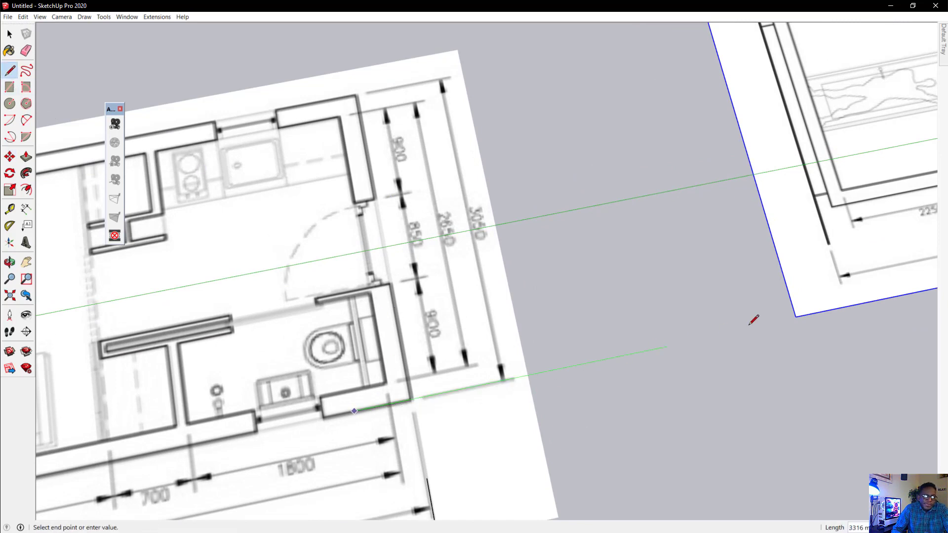
pyautogui.click(887, 302)
pyautogui.press('Escape')
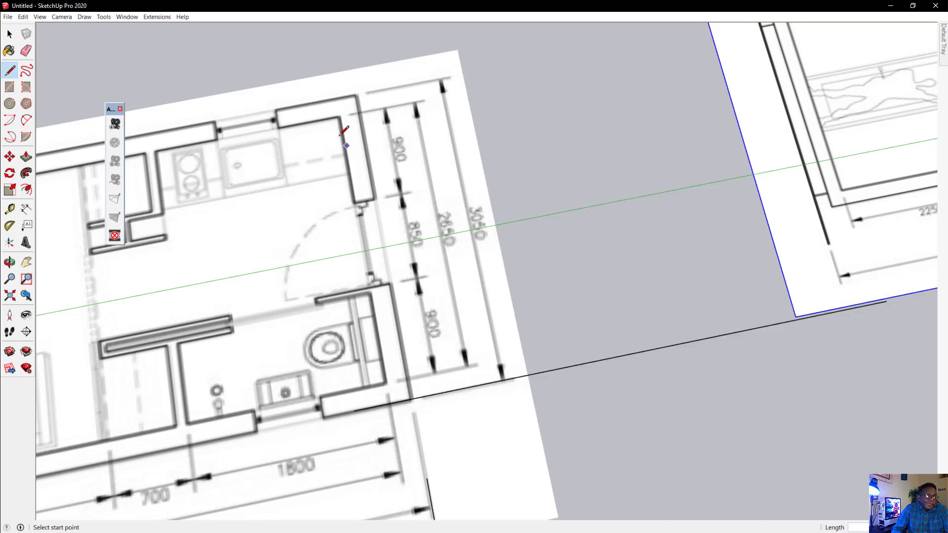
# Draw a line along the green axis from the kitchen-side wall's outer face to the elevation image's matching side wall.
pyautogui.click(285, 109)
pyautogui.scroll(-3, 188, 242)
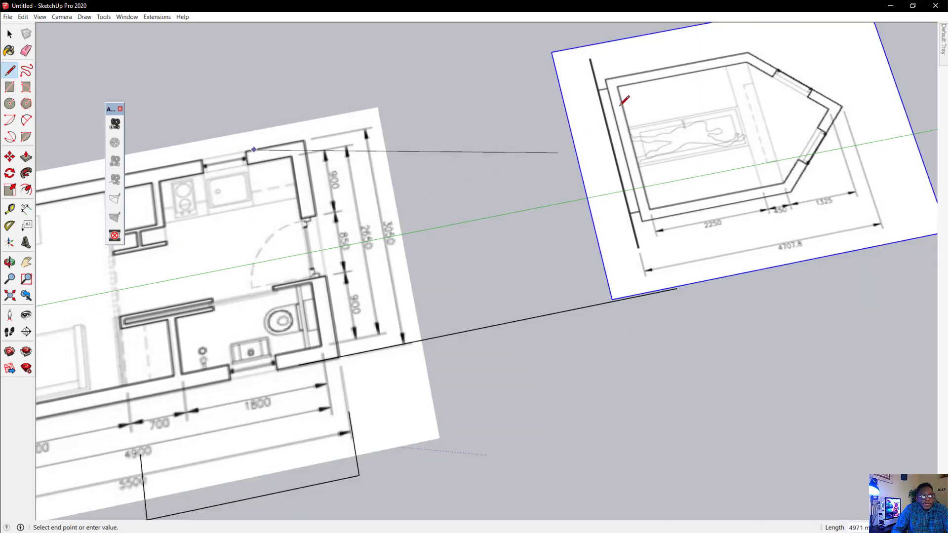
pyautogui.click(652, 74)
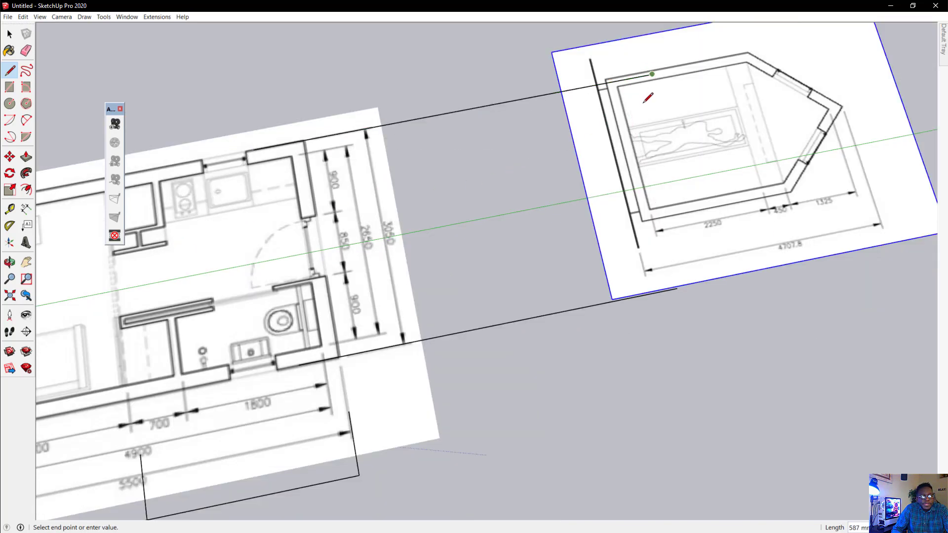
pyautogui.press('Escape')
# Move the elevation image about 264 mm toward the floor plan and the kitchen side.
pyautogui.moveTo(647, 156)
pyautogui.mouseDown(button='middle')
pyautogui.moveTo(507, 197)
pyautogui.moveTo(814, 167)
pyautogui.moveTo(464, 79)
pyautogui.moveTo(599, 140)
pyautogui.moveTo(387, 99)
pyautogui.mouseUp(button='middle')
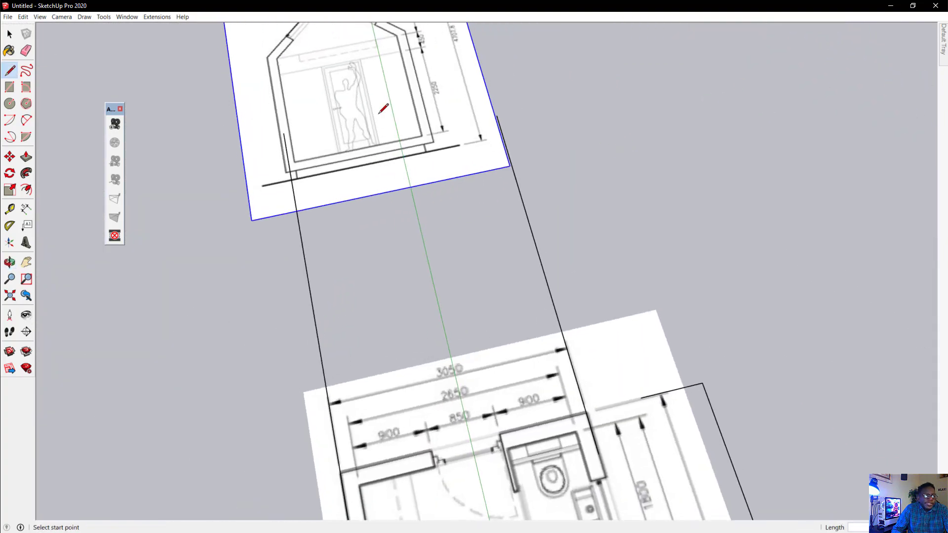
pyautogui.scroll(6, 333, 89)
pyautogui.scroll(-2, 289, 126)
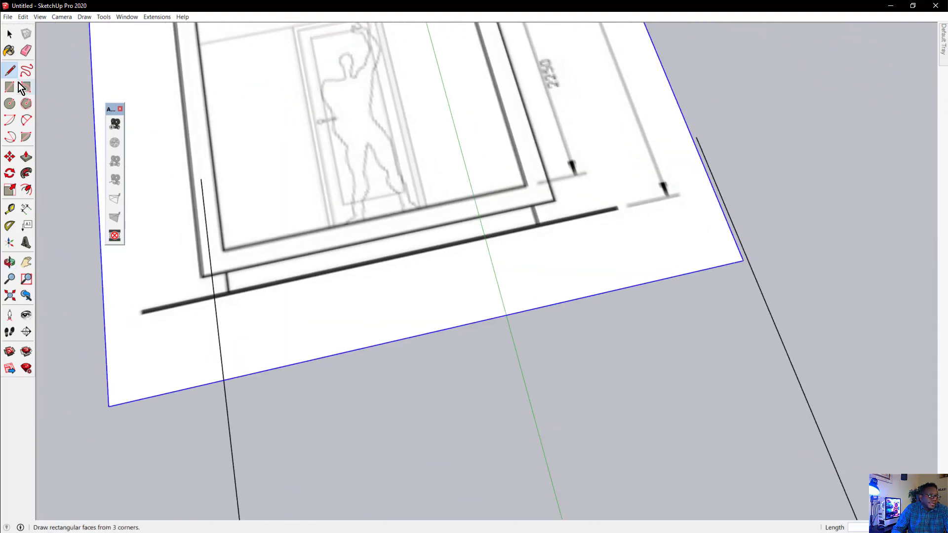
pyautogui.click(10, 157)
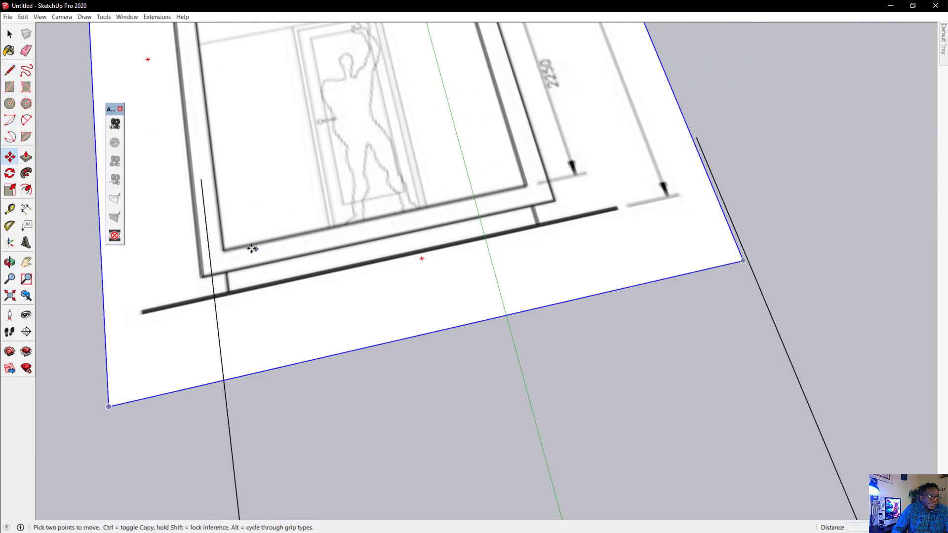
pyautogui.scroll(2, 217, 269)
pyautogui.scroll(-3, 346, 261)
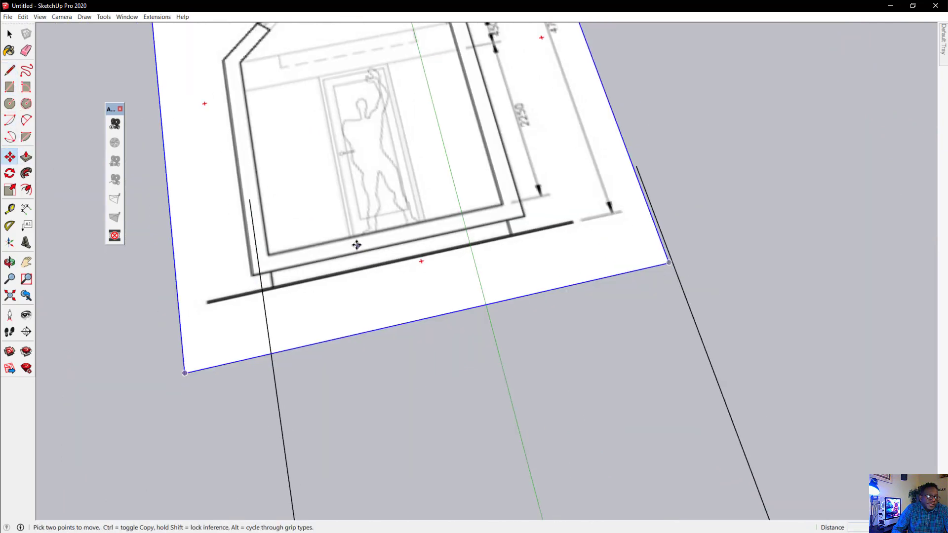
pyautogui.click(354, 247)
pyautogui.scroll(2, 326, 261)
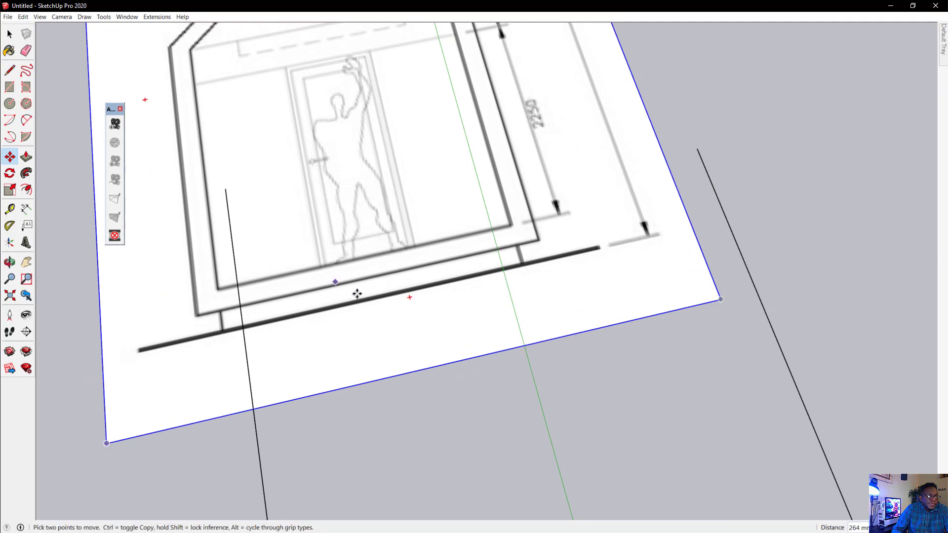
pyautogui.click(355, 293)
# Scale the elevation image down uniformly from its far corners in several passes, starting with 0.92 and ending with 0.95.
pyautogui.click(9, 189)
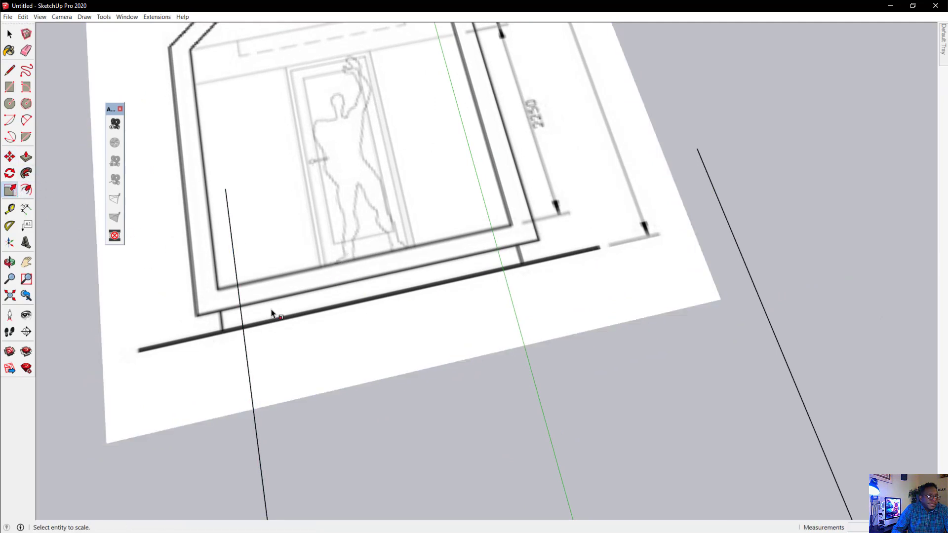
pyautogui.scroll(-3, 481, 360)
pyautogui.scroll(-3, 405, 217)
pyautogui.scroll(3, 336, 135)
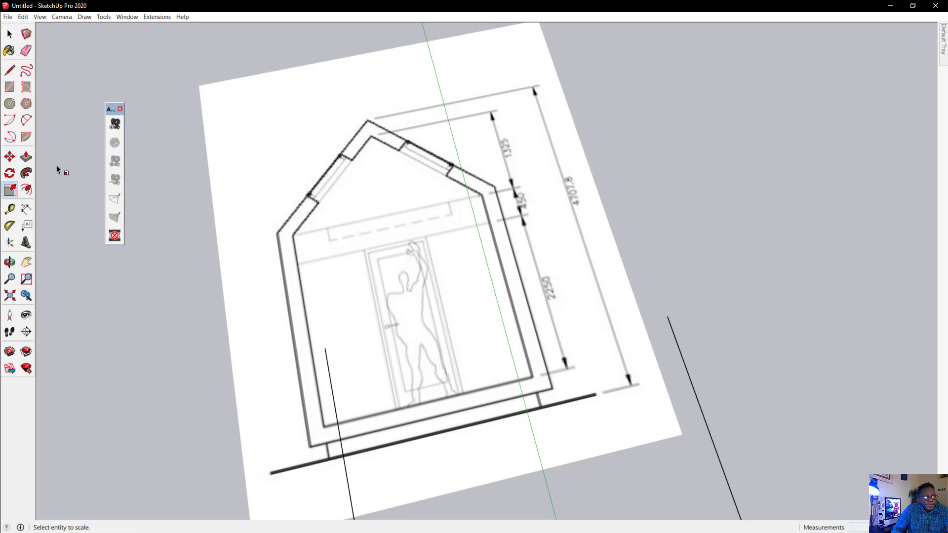
pyautogui.click(212, 121)
pyautogui.moveTo(199, 86); pyautogui.dragTo(230, 109)
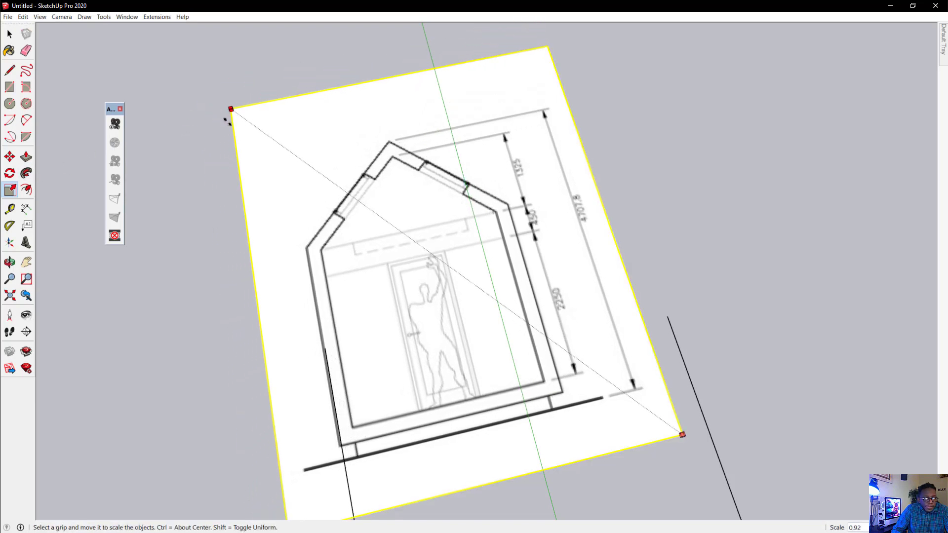
pyautogui.moveTo(304, 113); pyautogui.dragTo(306, 112)
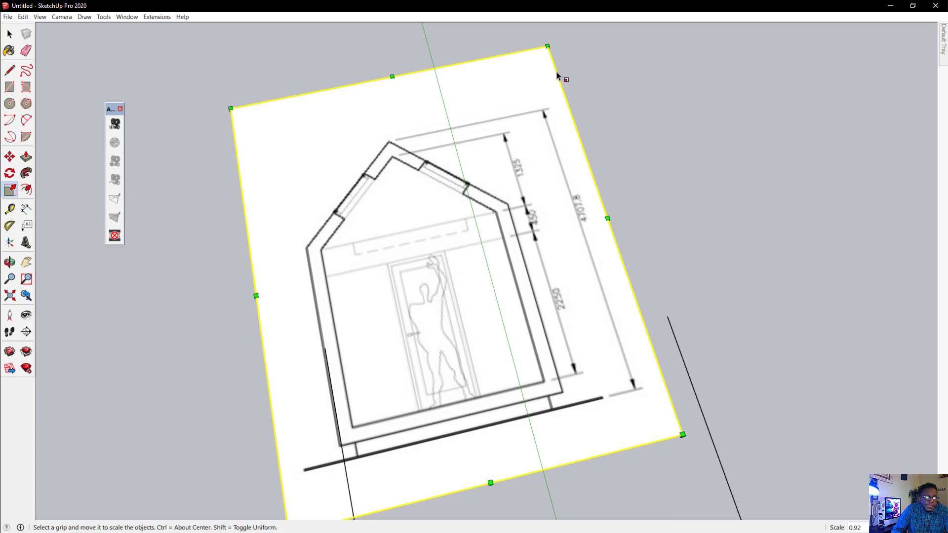
pyautogui.moveTo(548, 46); pyautogui.dragTo(518, 100)
pyautogui.moveTo(237, 157); pyautogui.dragTo(259, 189)
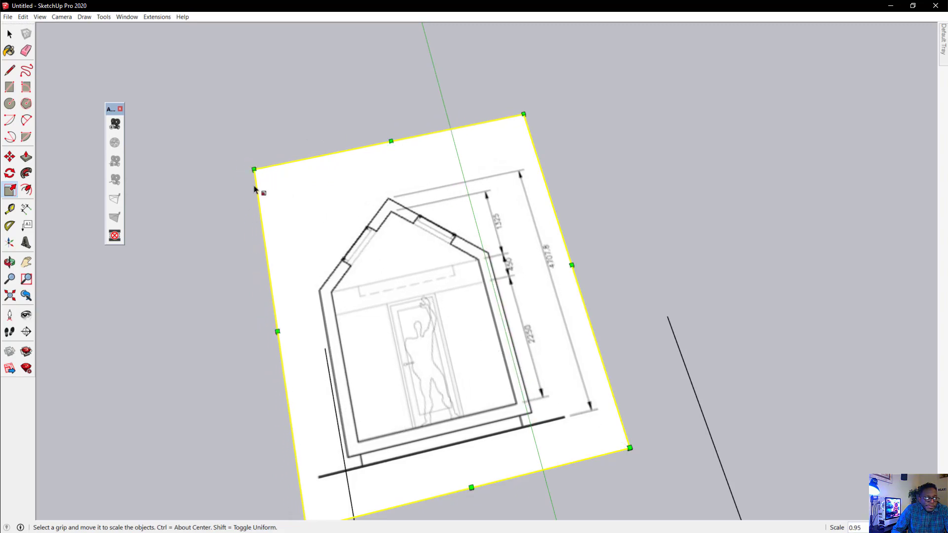
# Move the elevation image about 50 mm to bring its lower outer wall corner onto the kitchen-side guide line.
pyautogui.scroll(5, 345, 483)
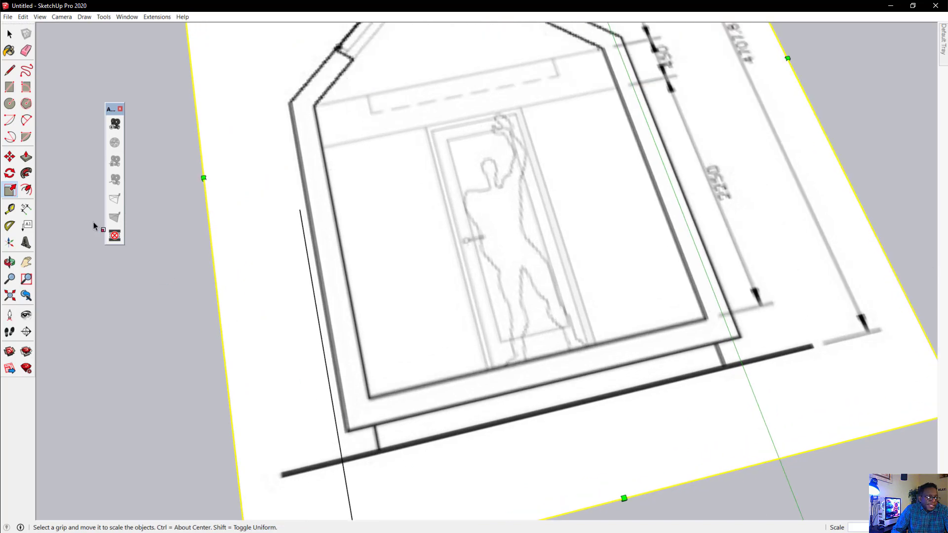
pyautogui.click(10, 157)
pyautogui.scroll(2, 323, 447)
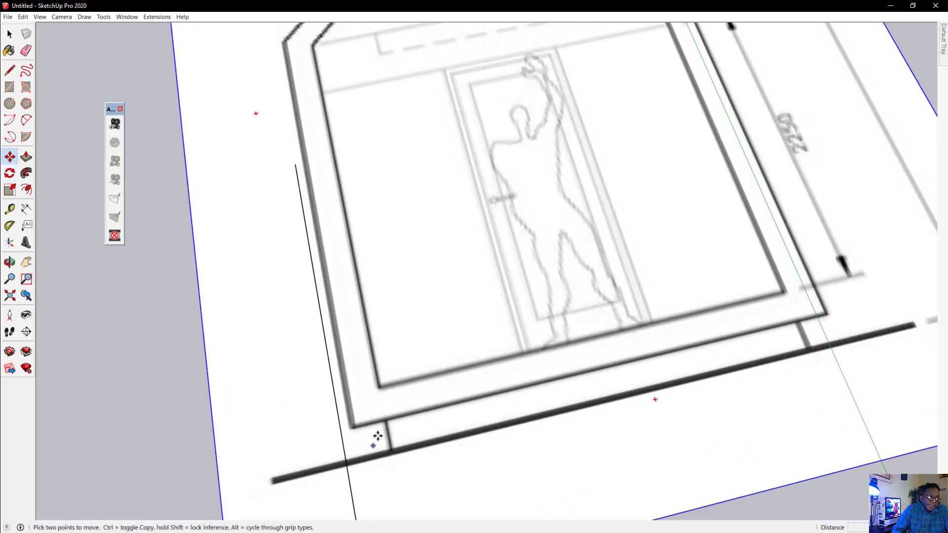
pyautogui.click(355, 422)
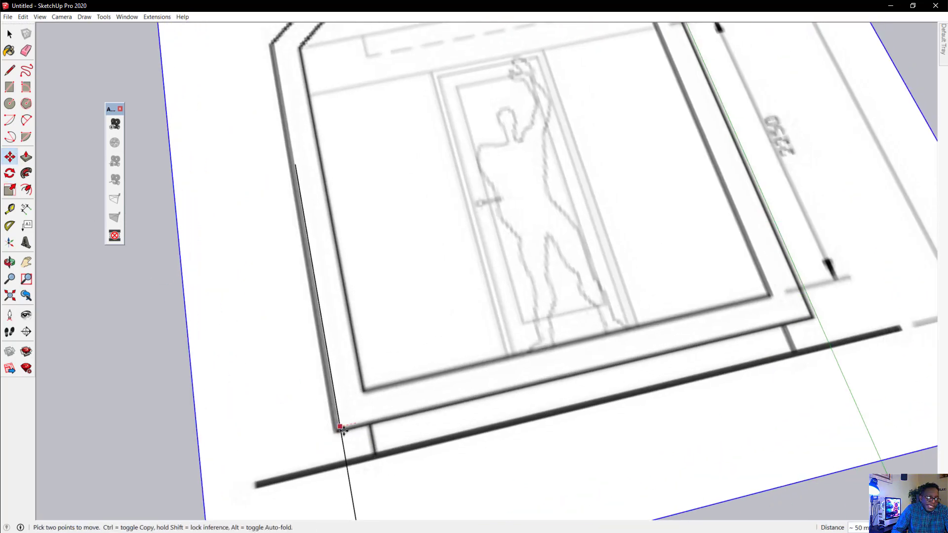
pyautogui.click(340, 427)
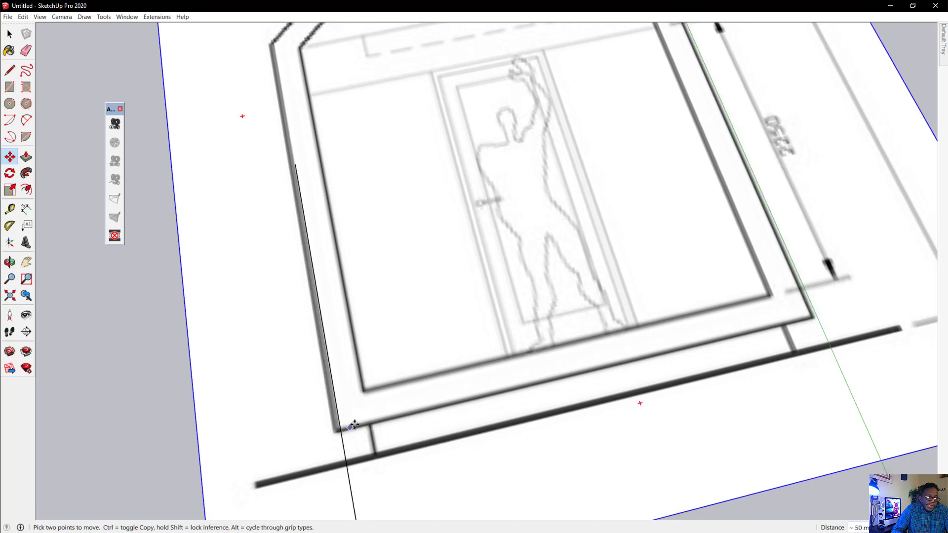
# Nudge the elevation image about 14 mm to align its outer wall corner precisely with the kitchen-side guide line.
pyautogui.scroll(-5, 449, 380)
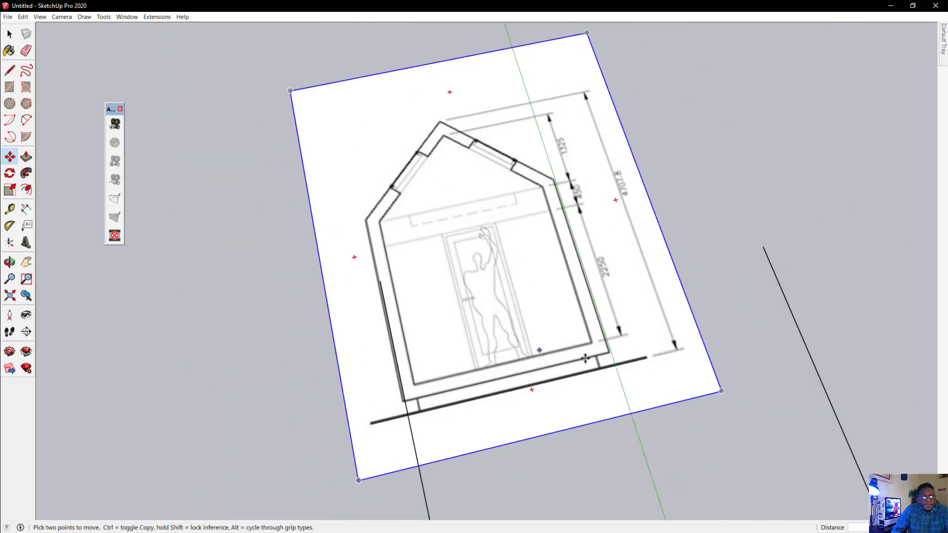
pyautogui.scroll(5, 634, 384)
pyautogui.scroll(2, 634, 384)
pyautogui.moveTo(649, 330)
pyautogui.mouseDown(button='middle')
pyautogui.moveTo(563, 327)
pyautogui.moveTo(628, 321)
pyautogui.mouseUp(button='middle')
pyautogui.scroll(2, 629, 319)
pyautogui.scroll(-2, 587, 319)
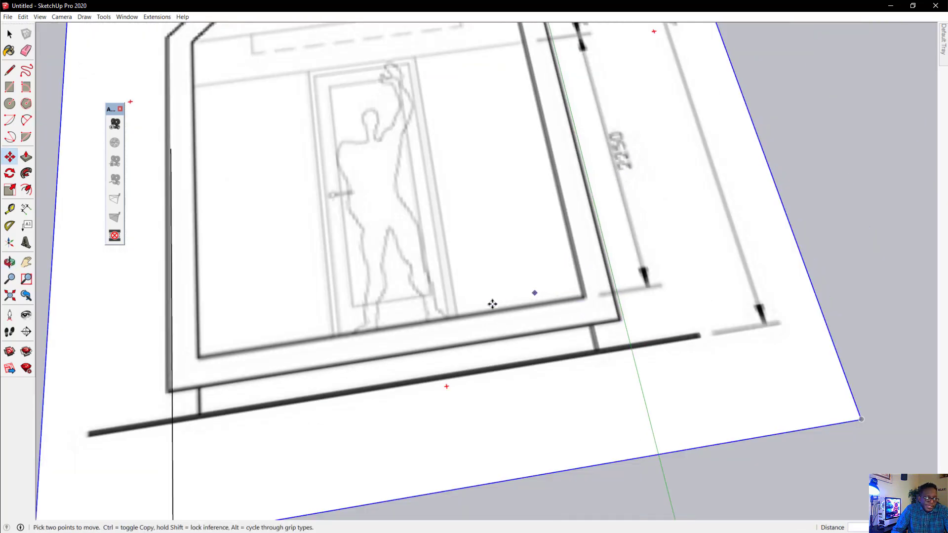
pyautogui.scroll(3, 156, 380)
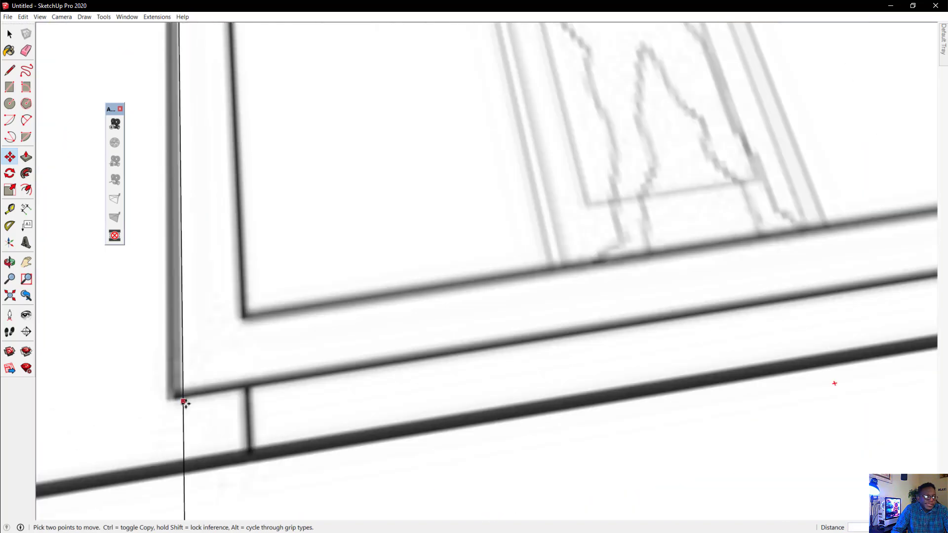
pyautogui.scroll(-2, 174, 392)
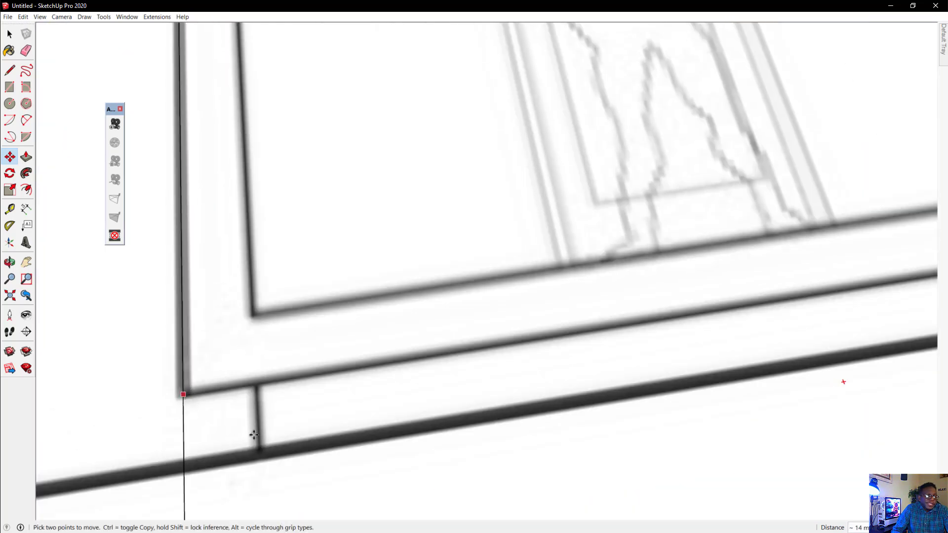
pyautogui.scroll(-5, 254, 429)
pyautogui.scroll(-4, 502, 345)
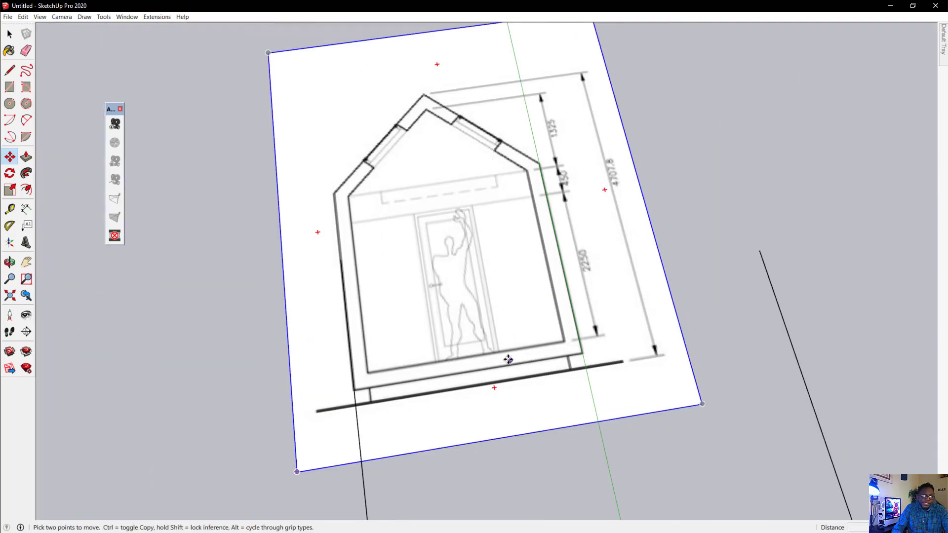
# Examine the elevation's position between the guide lines and the floor plan's walls and dimensions from several angles.
pyautogui.scroll(-5, 502, 325)
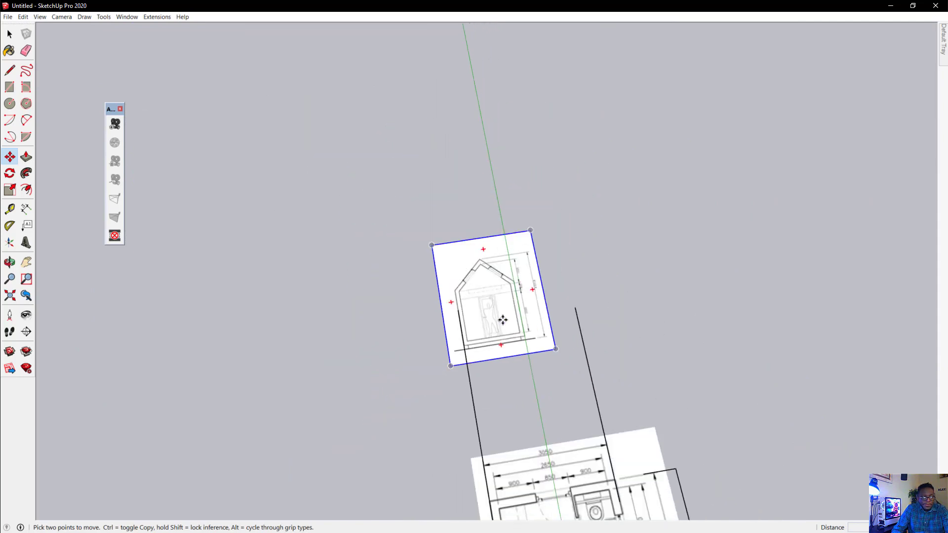
pyautogui.press('o')
pyautogui.moveTo(538, 402)
pyautogui.mouseDown()
pyautogui.moveTo(641, 313)
pyautogui.moveTo(802, 453)
pyautogui.mouseUp()
pyautogui.press('m')
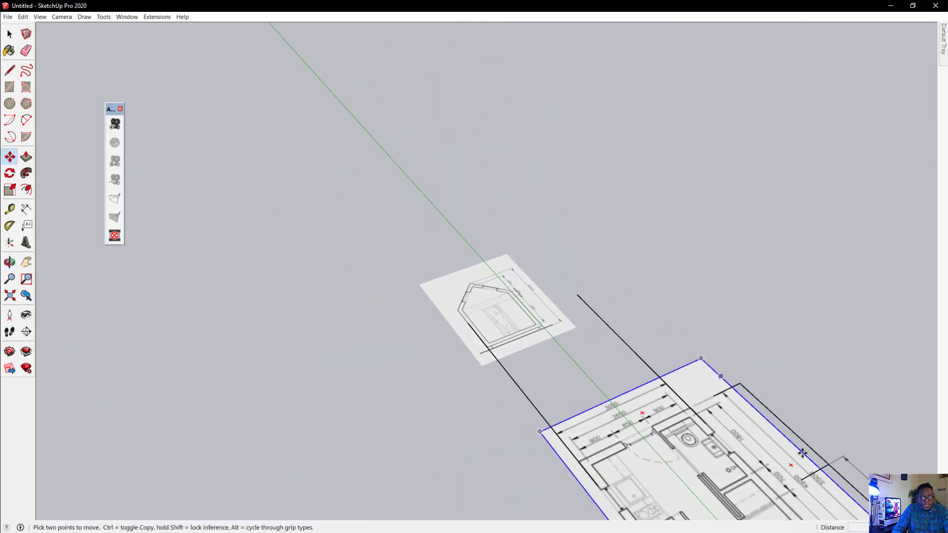
pyautogui.scroll(4, 800, 445)
pyautogui.moveTo(800, 438); pyautogui.dragTo(447, 335, button='middle')
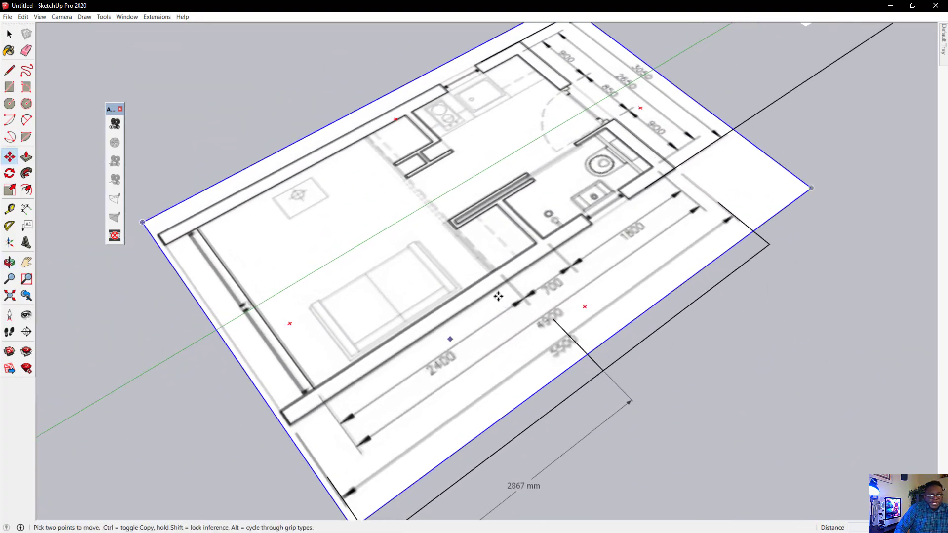
pyautogui.scroll(-1, 498, 328)
pyautogui.scroll(3, 535, 308)
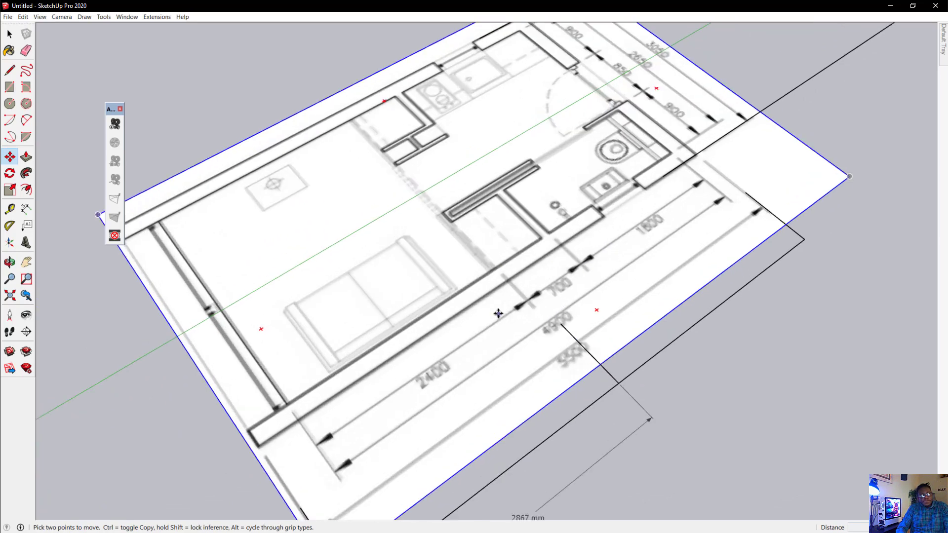
pyautogui.moveTo(530, 311); pyautogui.dragTo(334, 355, button='middle')
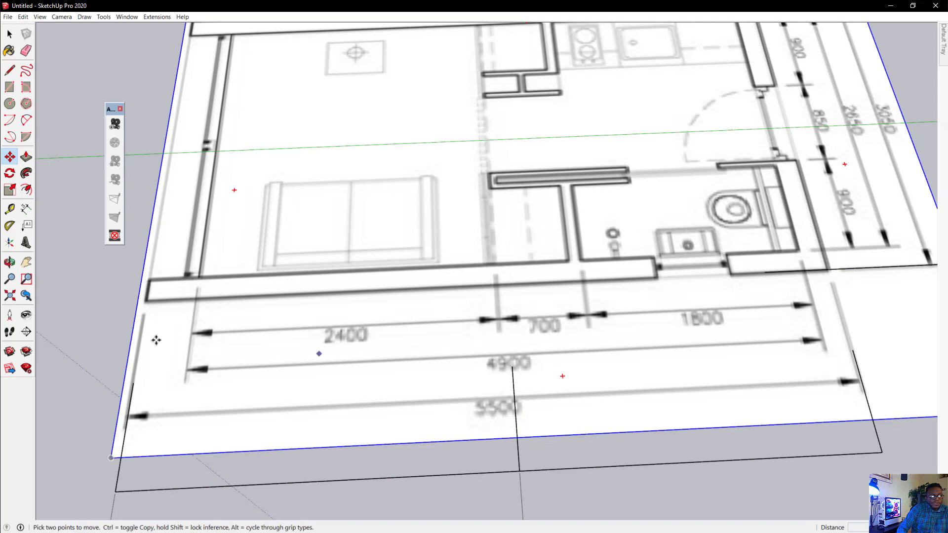
# Draw a line about 5526 mm long along the bathroom-side wall's outer face to the entrance corner, adding a short upright edge there.
pyautogui.press('space')
pyautogui.click(10, 70)
pyautogui.scroll(6, 146, 296)
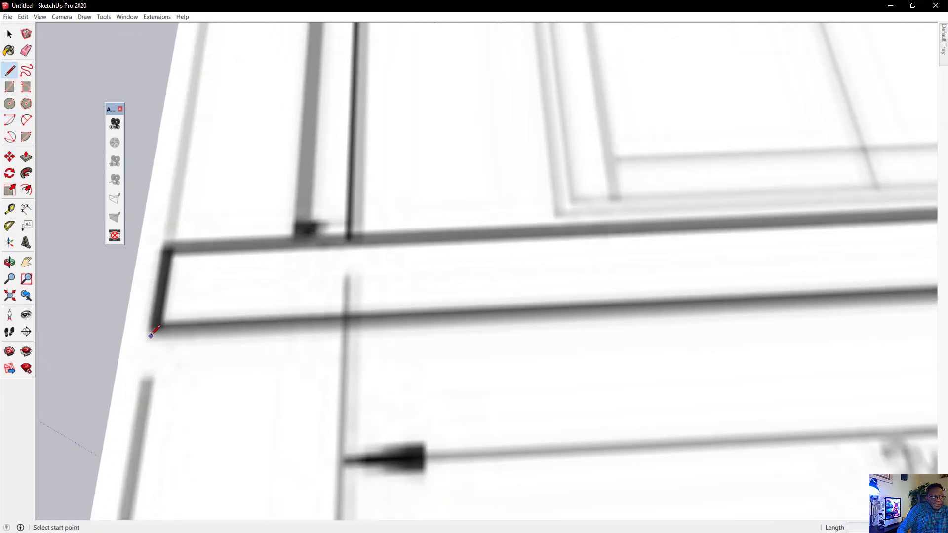
pyautogui.click(151, 335)
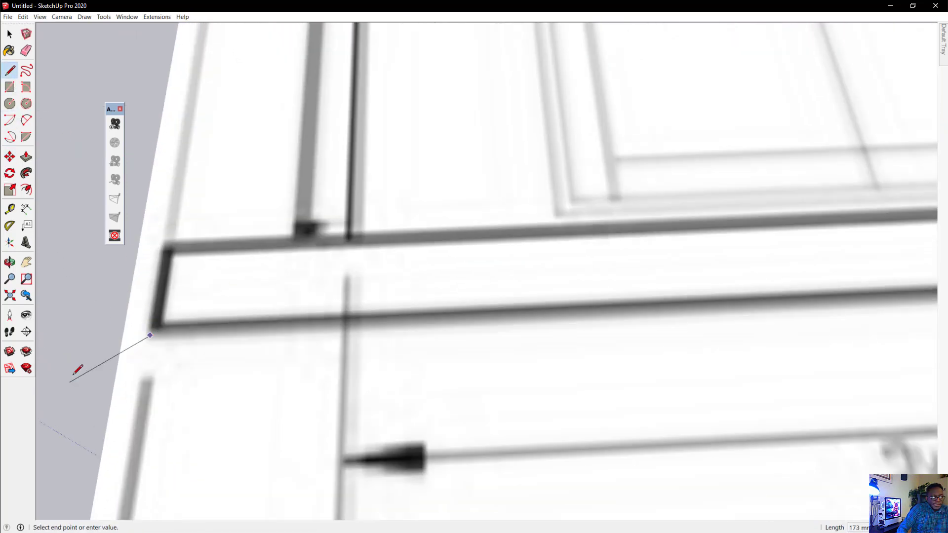
pyautogui.scroll(-5, 82, 363)
pyautogui.scroll(-5, 129, 358)
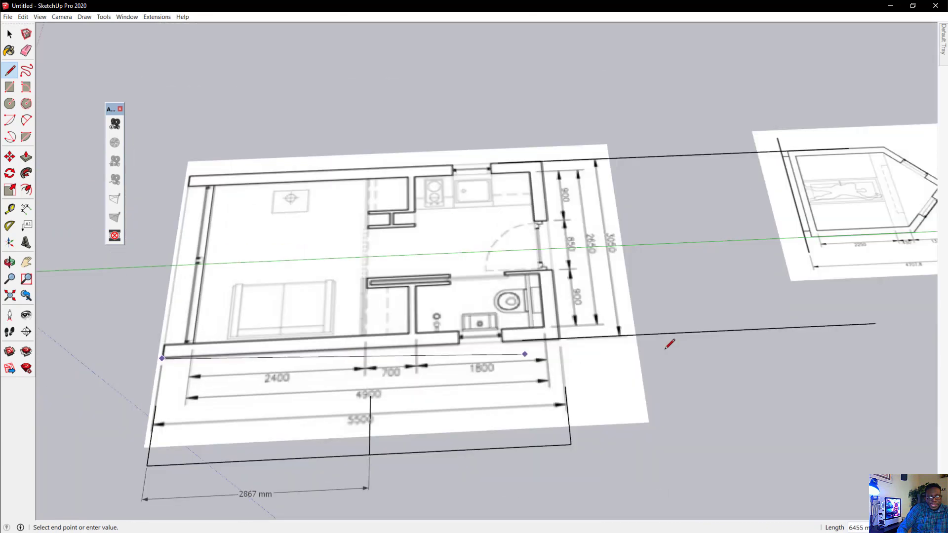
pyautogui.scroll(6, 672, 339)
pyautogui.scroll(5, 437, 329)
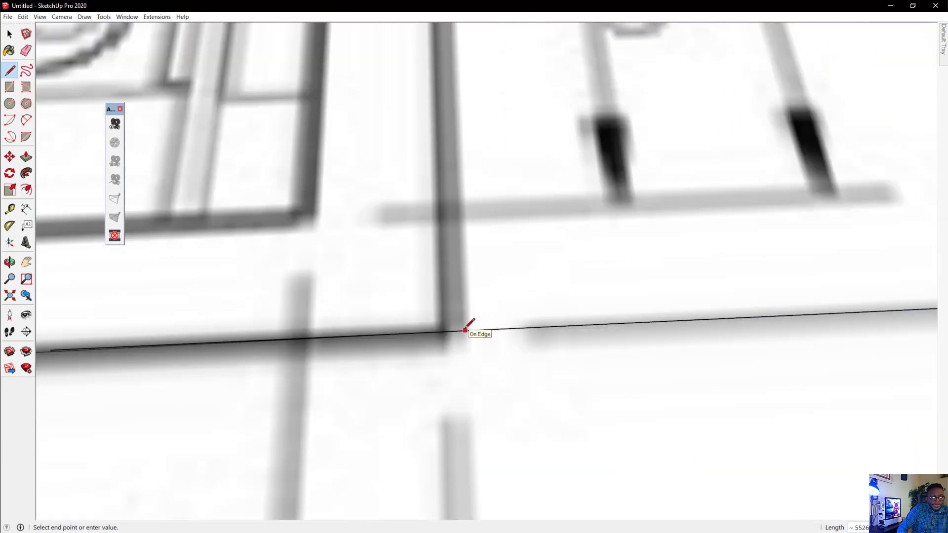
pyautogui.click(465, 330)
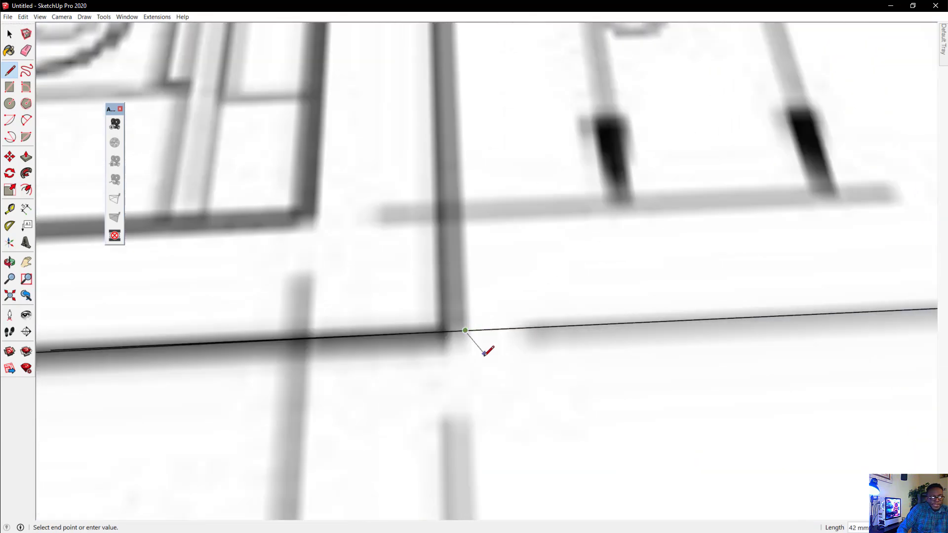
pyautogui.click(453, 144)
pyautogui.press('Escape')
# Dimension the line traced along the bathroom-side wall's outer face, placing the dimension just outside the wall.
pyautogui.scroll(-4, 599, 281)
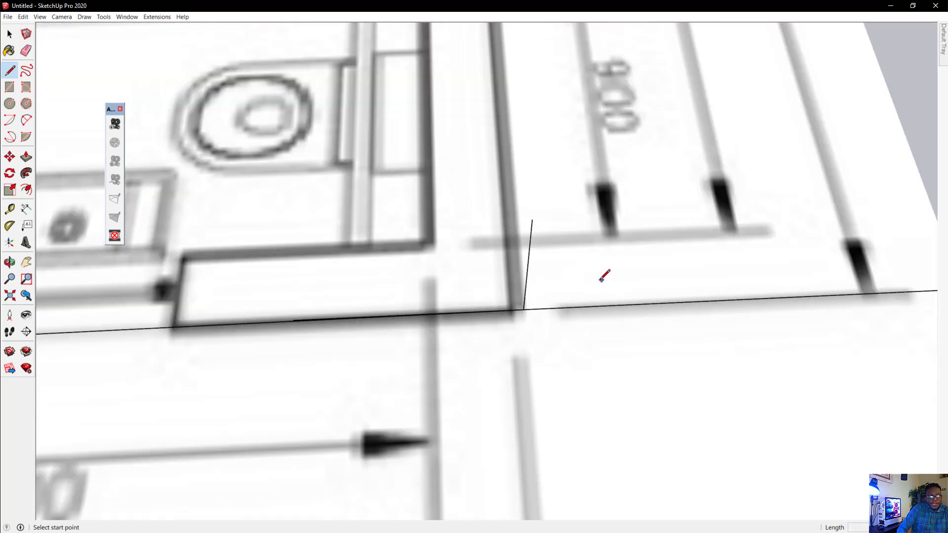
pyautogui.scroll(2, 597, 286)
pyautogui.moveTo(455, 288); pyautogui.dragTo(309, 155, button='middle')
pyautogui.click(10, 34)
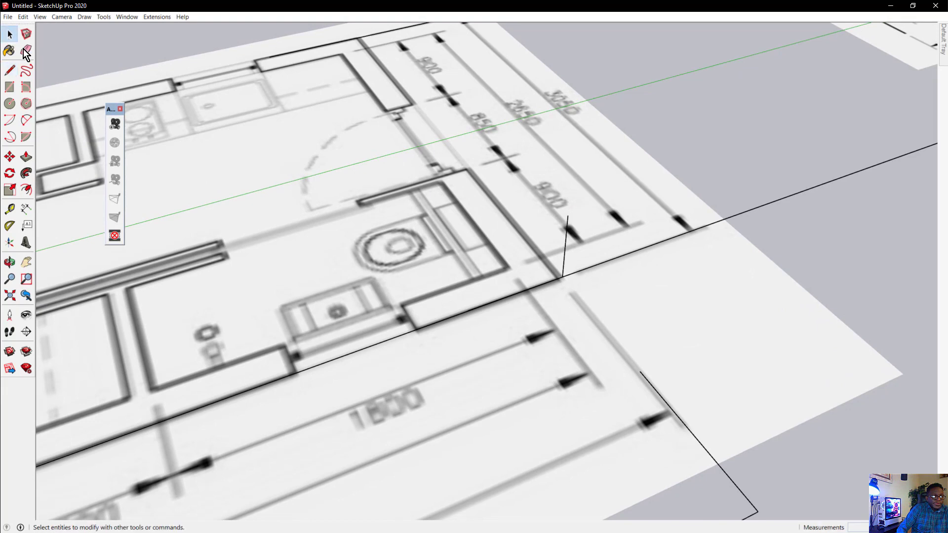
pyautogui.click(481, 306)
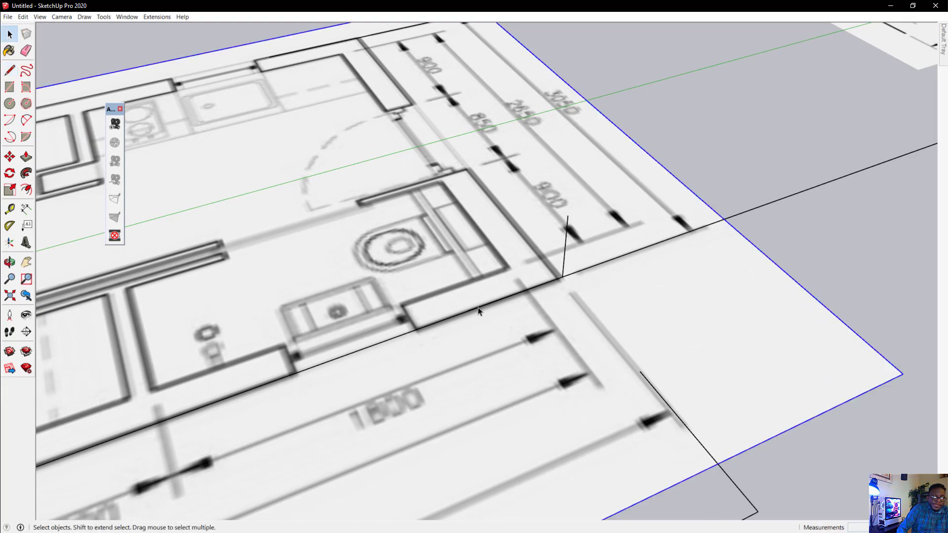
pyautogui.click(393, 339)
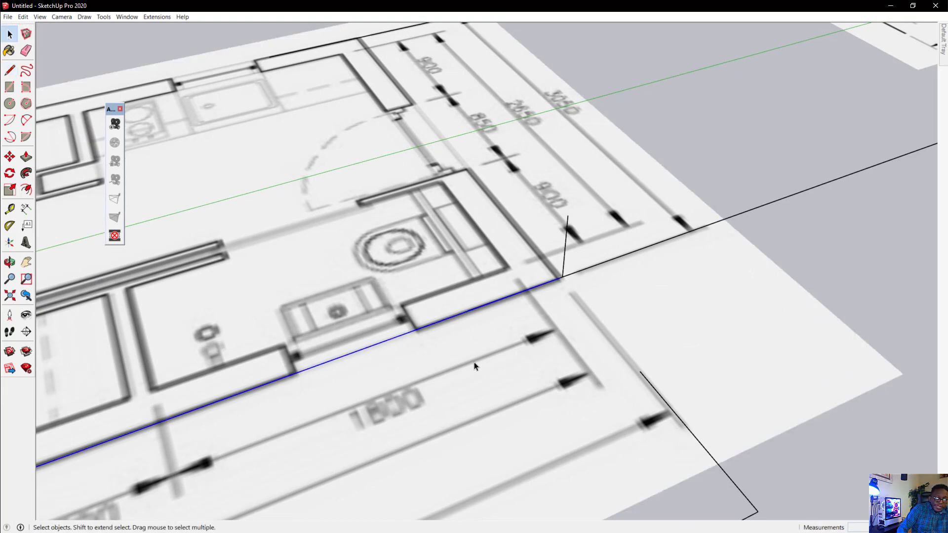
pyautogui.keyDown('shift'); pyautogui.moveTo(528, 356); pyautogui.dragTo(647, 292, button='middle'); pyautogui.keyUp('shift')
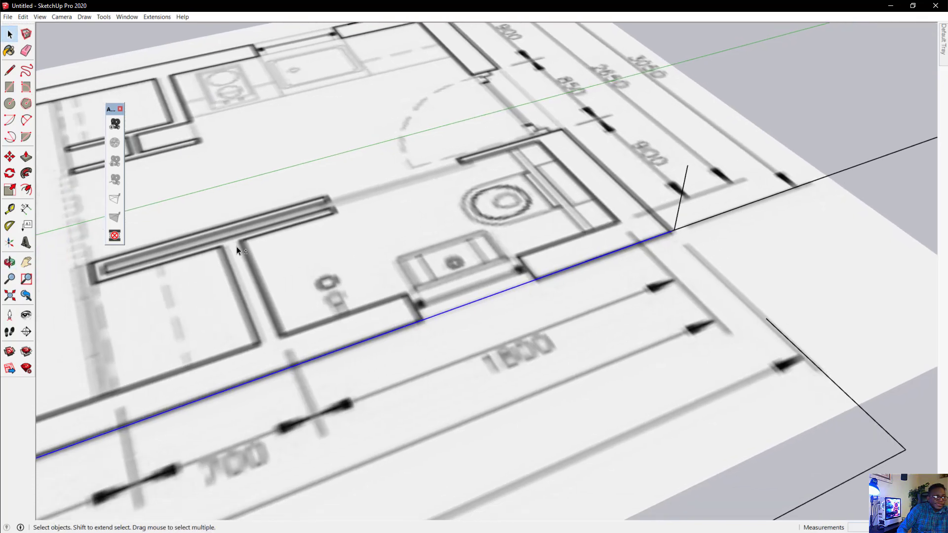
pyautogui.click(27, 211)
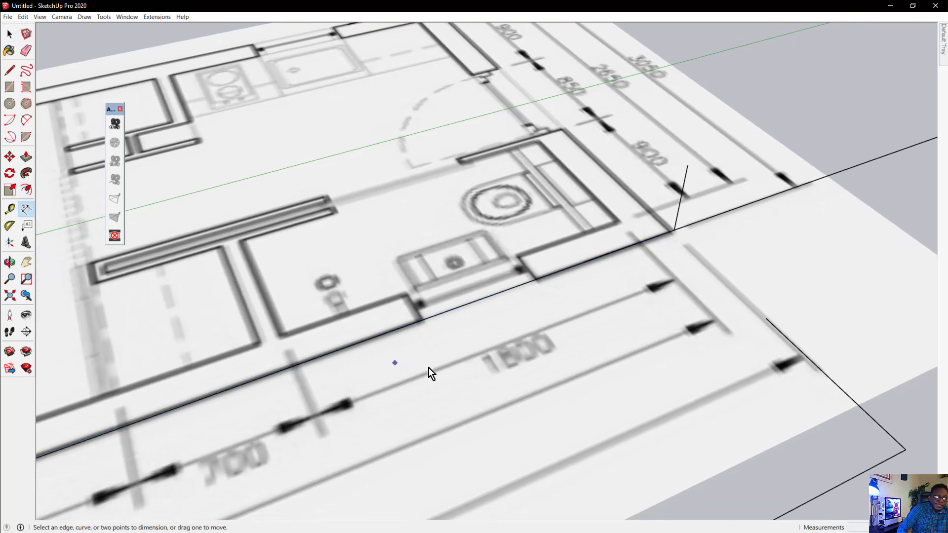
pyautogui.click(454, 311)
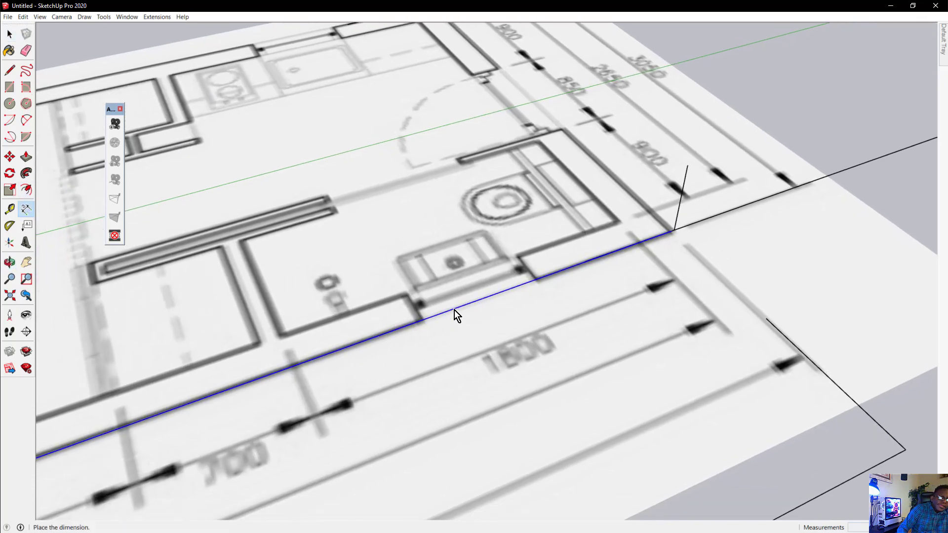
pyautogui.click(488, 341)
pyautogui.moveTo(190, 458)
pyautogui.mouseDown(button='middle')
pyautogui.moveTo(247, 402)
pyautogui.moveTo(197, 459)
pyautogui.mouseUp(button='middle')
pyautogui.scroll(2, 198, 459)
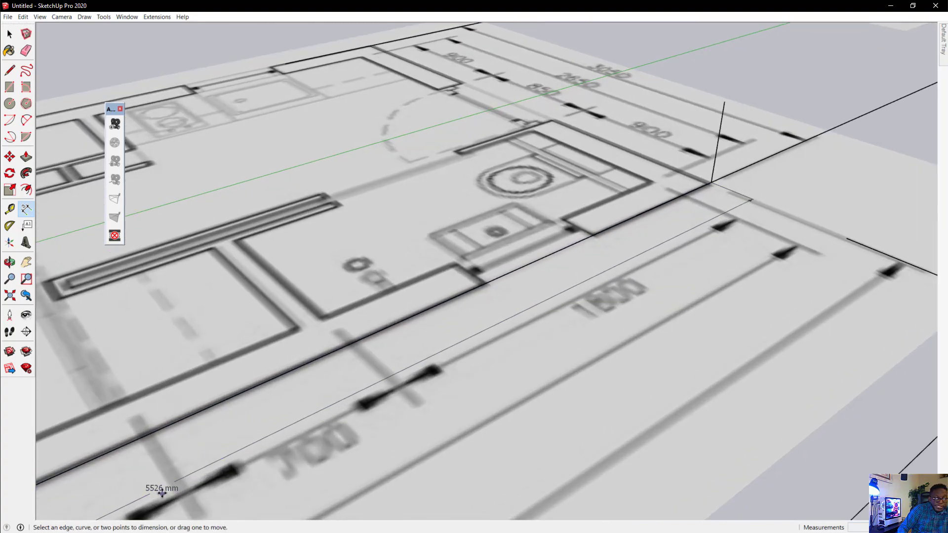
# Undo the new wall-line dimension and the short upright edge at the entrance corner.
pyautogui.scroll(-5, 494, 335)
pyautogui.moveTo(597, 332); pyautogui.dragTo(252, 368, button='middle')
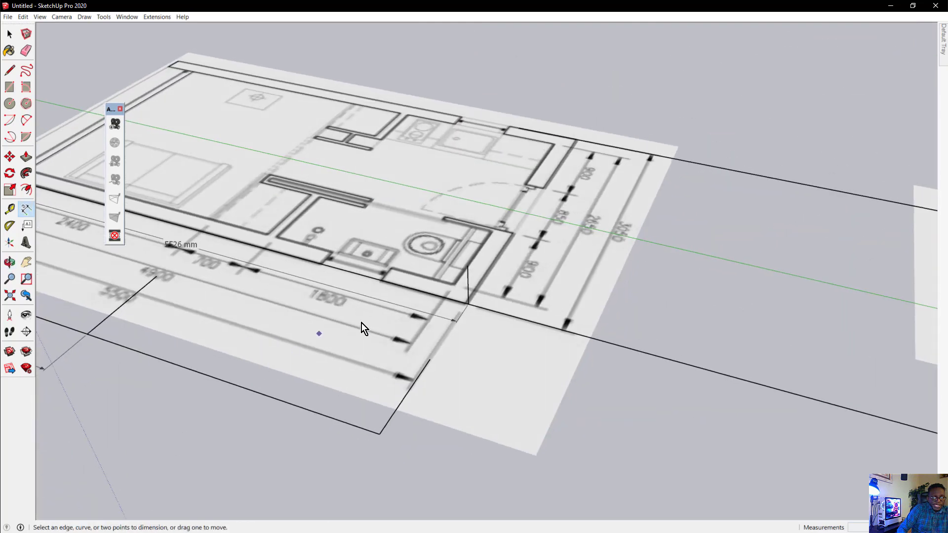
pyautogui.click(389, 338)
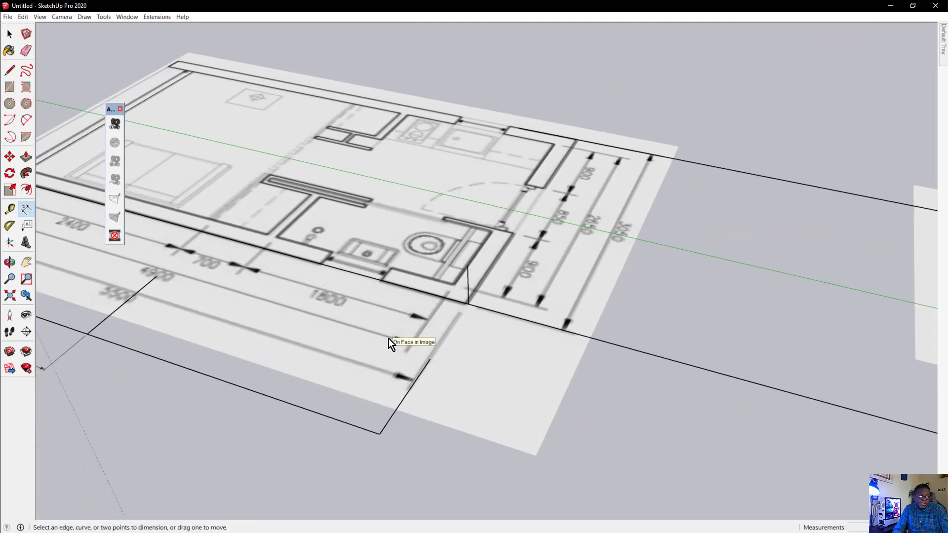
pyautogui.scroll(5, 445, 304)
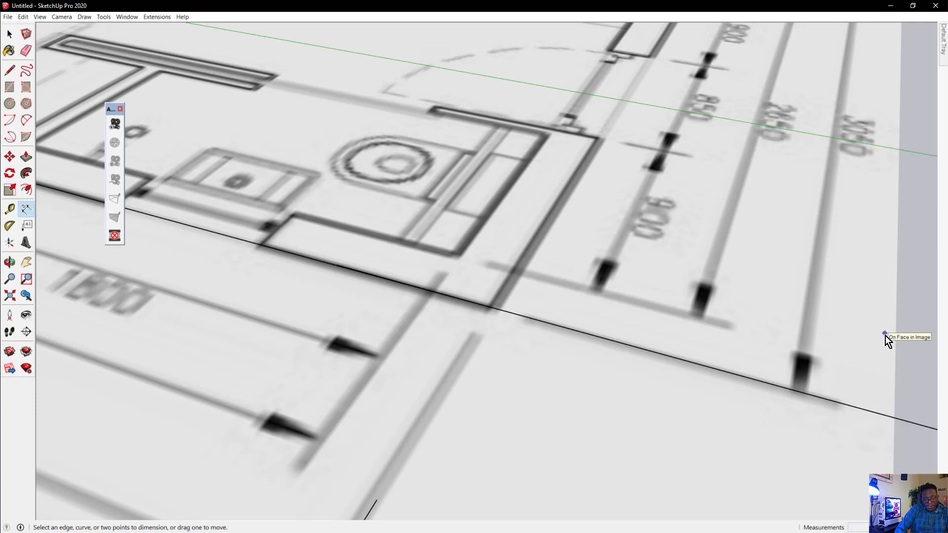
# Examine the floor plan's kitchen, bathroom and living area walls against the traced line from several angles.
pyautogui.scroll(-10, 790, 329)
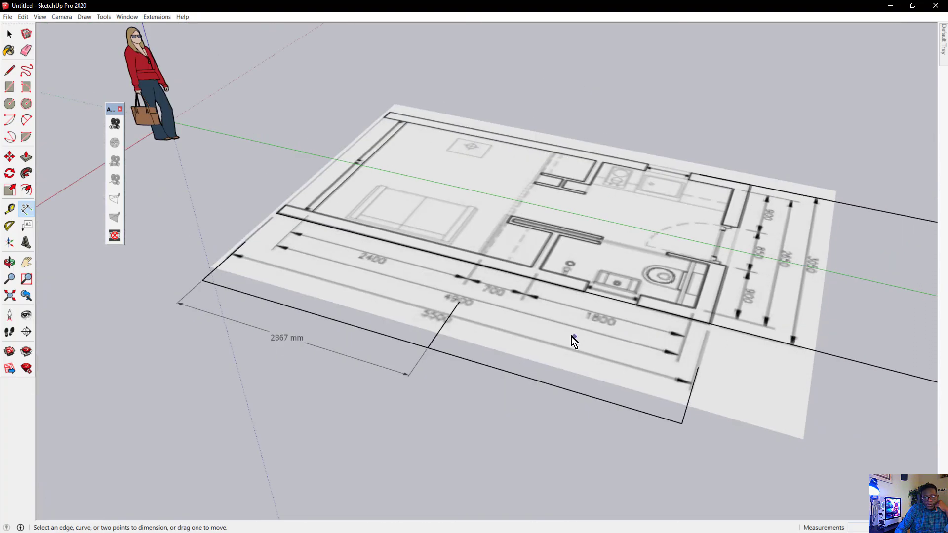
pyautogui.moveTo(463, 334); pyautogui.dragTo(817, 331, button='middle')
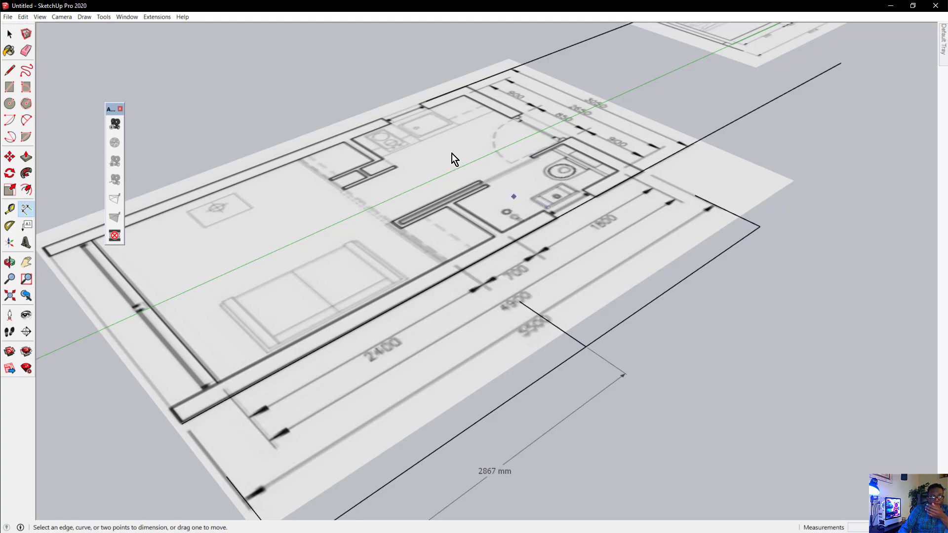
pyautogui.scroll(6, 452, 154)
pyautogui.moveTo(469, 164)
pyautogui.mouseDown(button='middle')
pyautogui.moveTo(598, 277)
pyautogui.moveTo(758, 258)
pyautogui.mouseUp(button='middle')
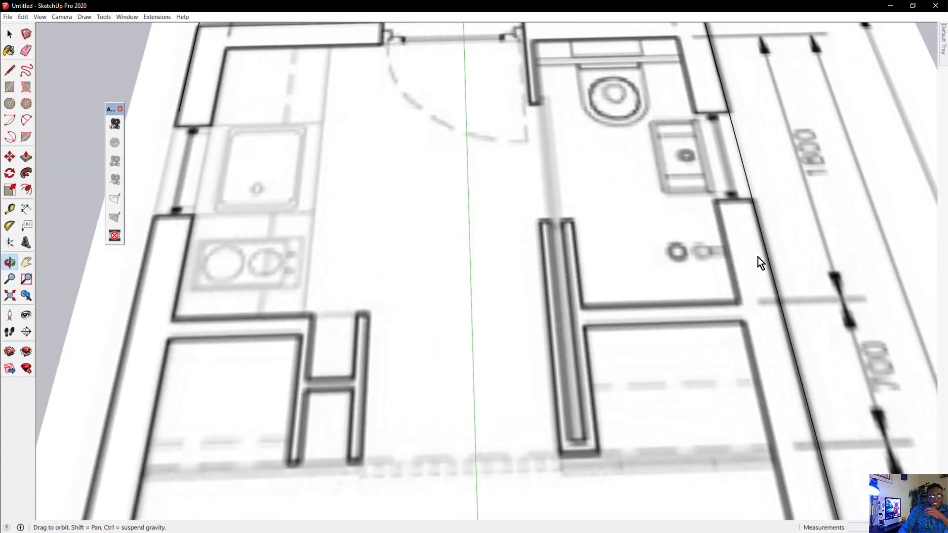
pyautogui.scroll(-5, 662, 252)
pyautogui.scroll(4, 643, 412)
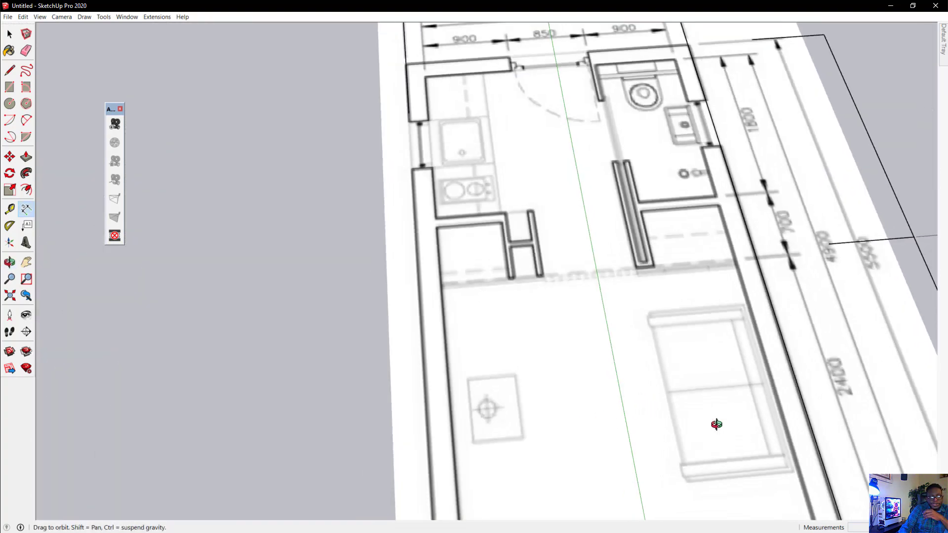
pyautogui.scroll(-5, 716, 425)
pyautogui.scroll(6, 767, 78)
pyautogui.moveTo(767, 78); pyautogui.dragTo(707, 141, button='middle')
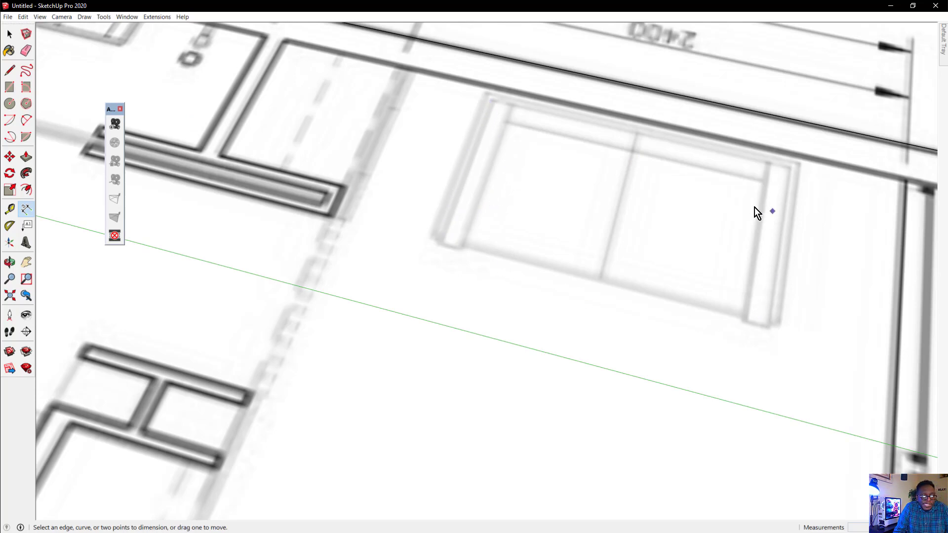
pyautogui.scroll(-4, 628, 254)
pyautogui.scroll(3, 641, 130)
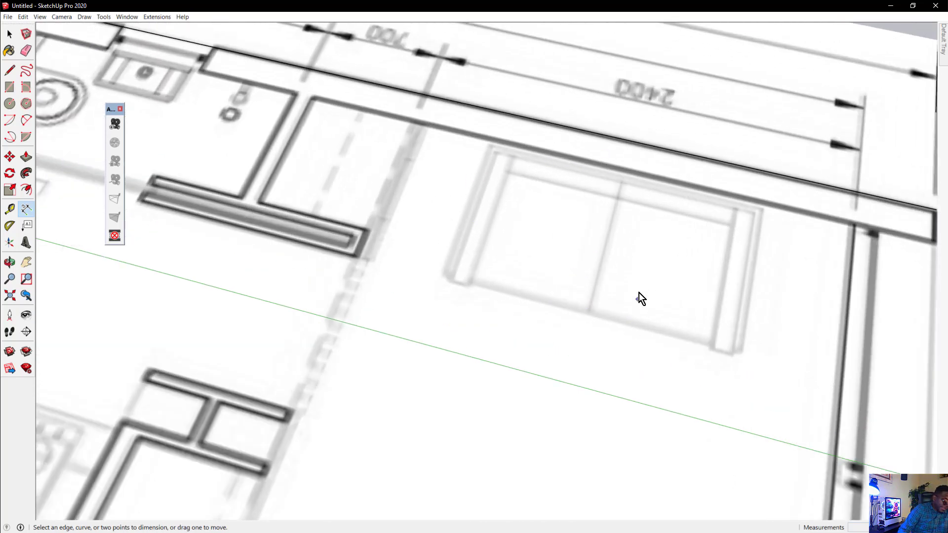
pyautogui.scroll(-3, 622, 301)
pyautogui.scroll(3, 618, 295)
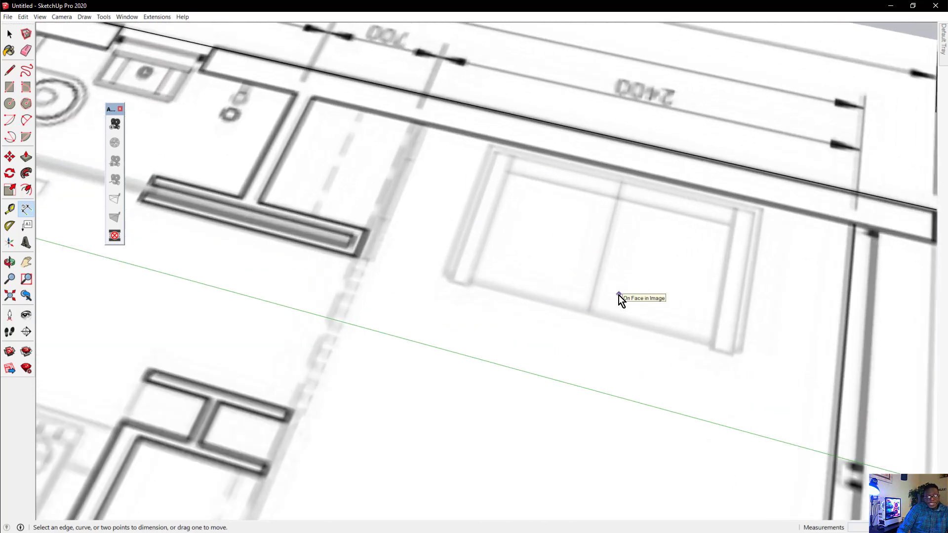
pyautogui.scroll(-3, 618, 295)
pyautogui.scroll(3, 668, 233)
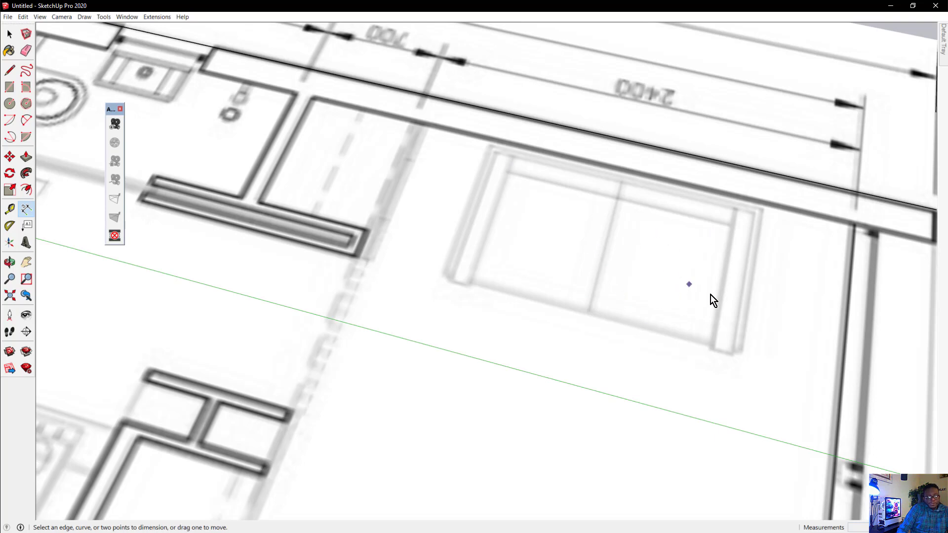
pyautogui.scroll(-3, 770, 333)
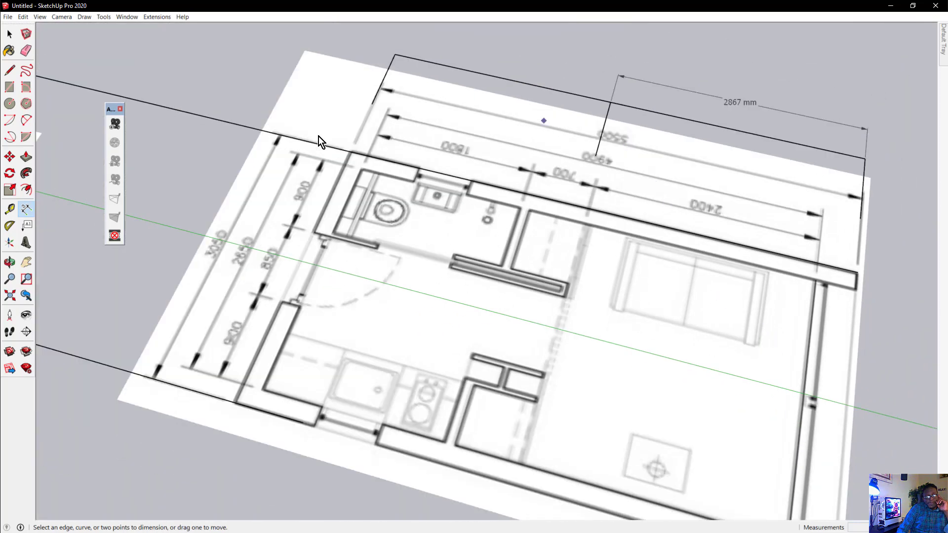
# Examine the entrance wall and door opening alongside the plan's 900, 850 and 900 dimensions.
pyautogui.scroll(4, 209, 260)
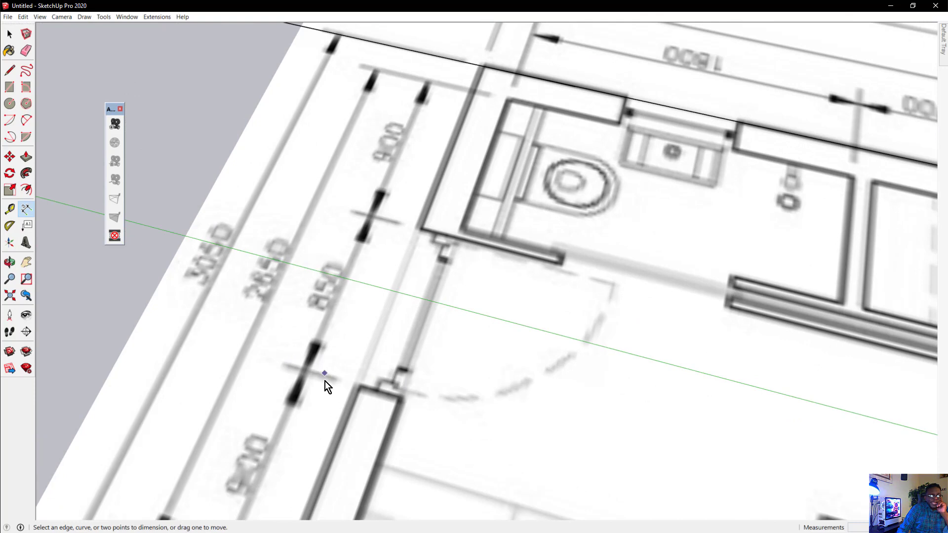
pyautogui.scroll(-3, 325, 382)
pyautogui.scroll(3, 391, 249)
pyautogui.scroll(-3, 382, 218)
pyautogui.scroll(3, 381, 217)
pyautogui.scroll(-3, 337, 296)
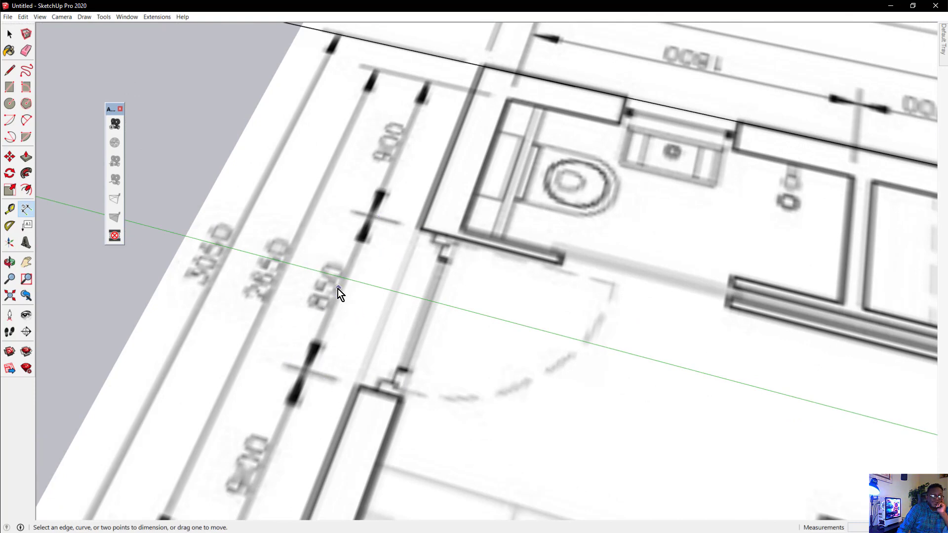
pyautogui.scroll(5, 359, 400)
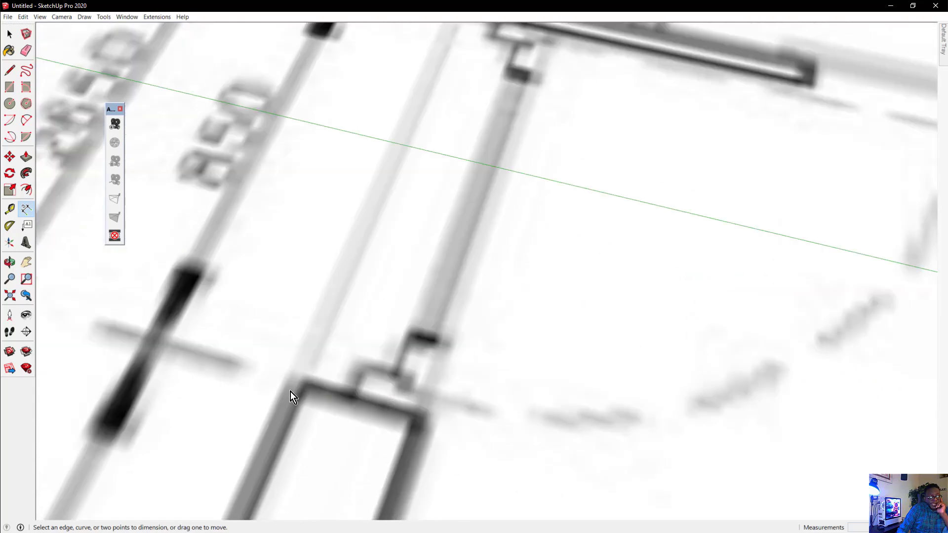
pyautogui.scroll(-3, 375, 414)
pyautogui.scroll(2, 395, 419)
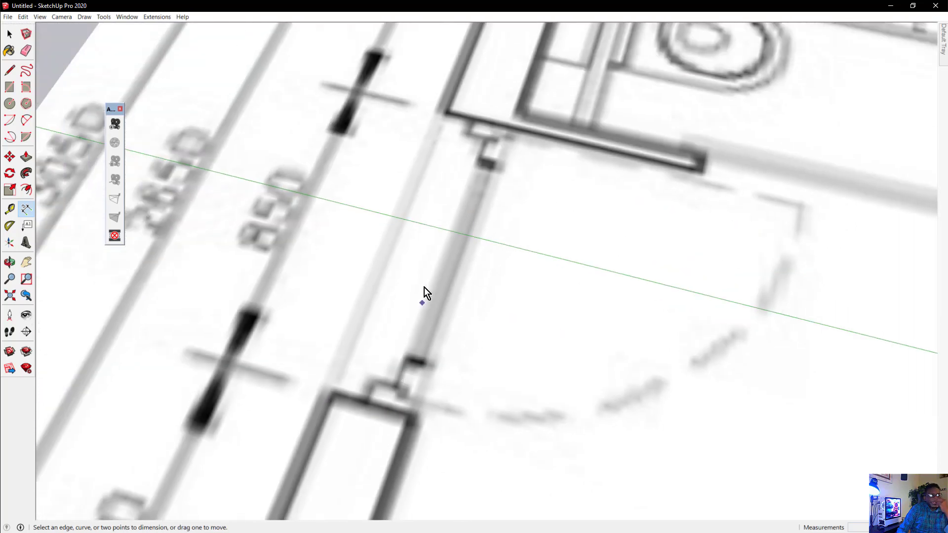
pyautogui.scroll(-5, 407, 303)
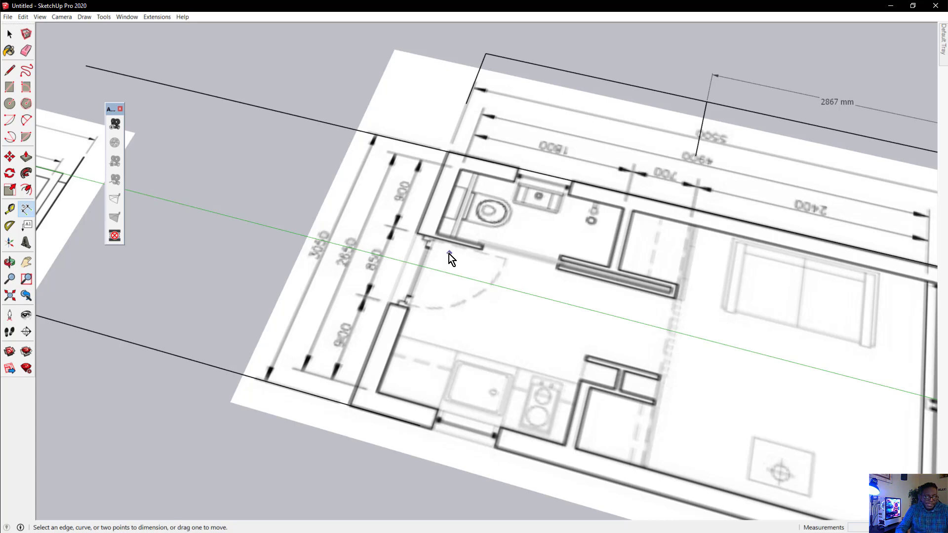
# Examine the plan's long-side dimensions and the bathroom-side outer wall up to its living-area end corner.
pyautogui.scroll(-3, 469, 313)
pyautogui.moveTo(470, 313); pyautogui.dragTo(353, 258, button='middle')
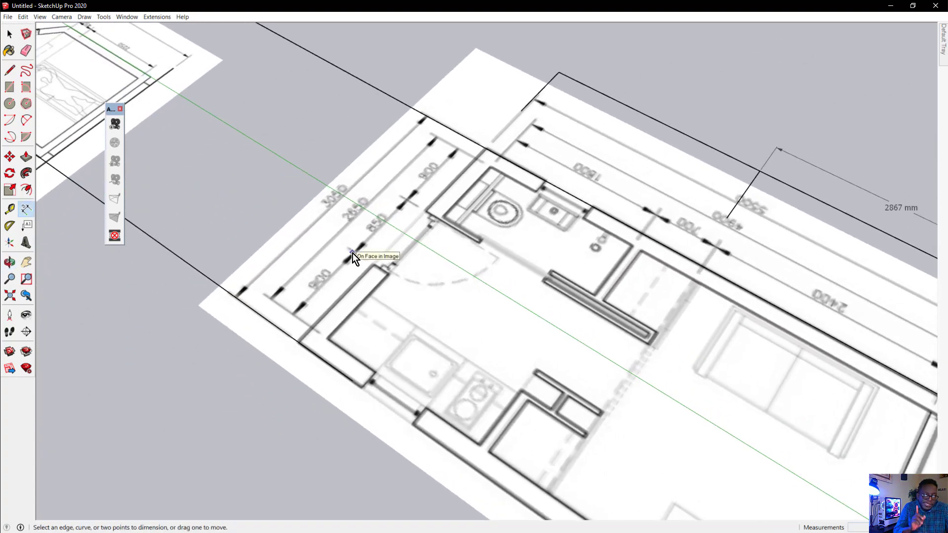
pyautogui.scroll(-5, 462, 171)
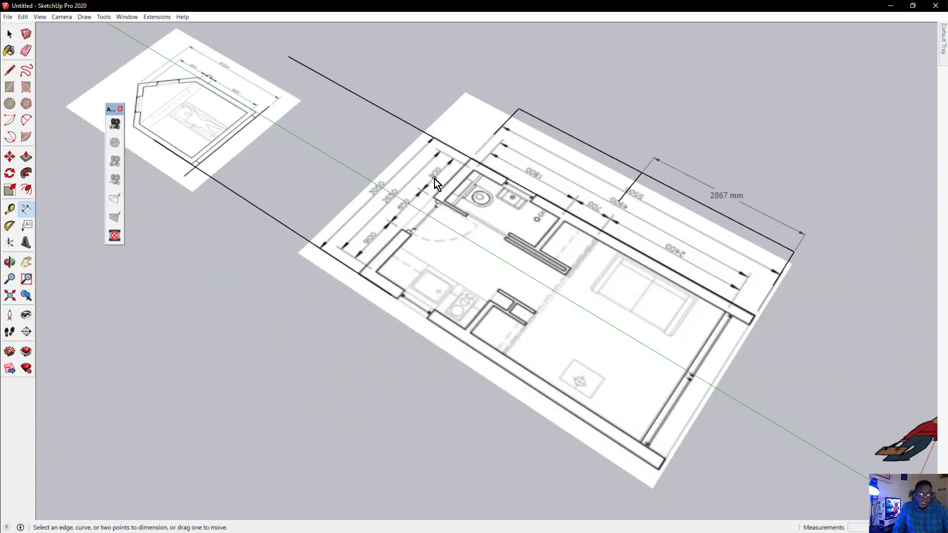
pyautogui.scroll(3, 665, 208)
pyautogui.scroll(3, 666, 210)
pyautogui.moveTo(482, 208); pyautogui.dragTo(377, 144, button='middle')
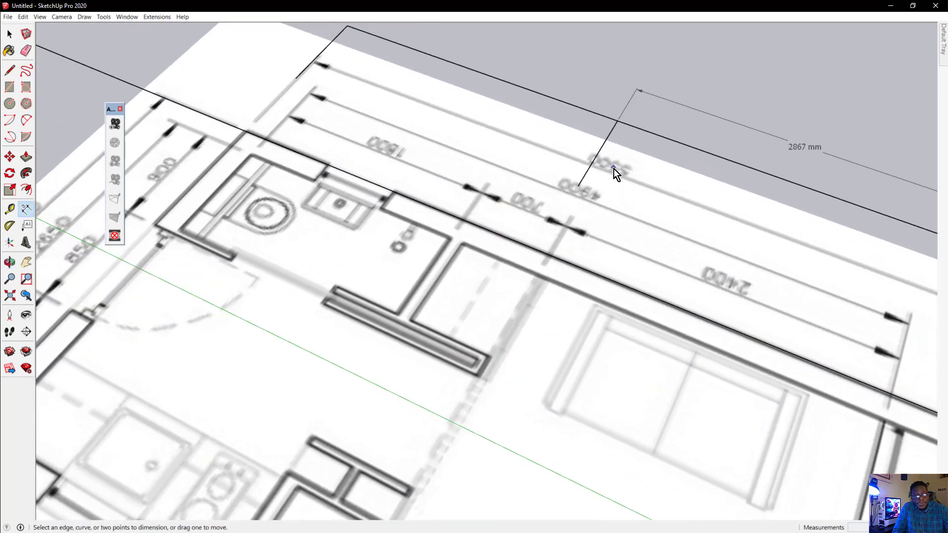
pyautogui.moveTo(614, 169); pyautogui.dragTo(579, 183, button='middle')
pyautogui.scroll(-4, 629, 200)
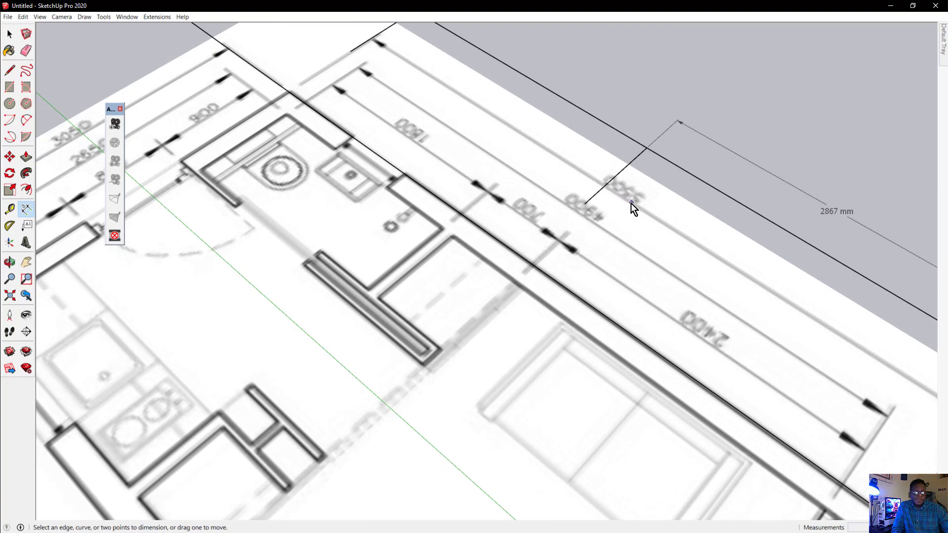
pyautogui.scroll(4, 766, 416)
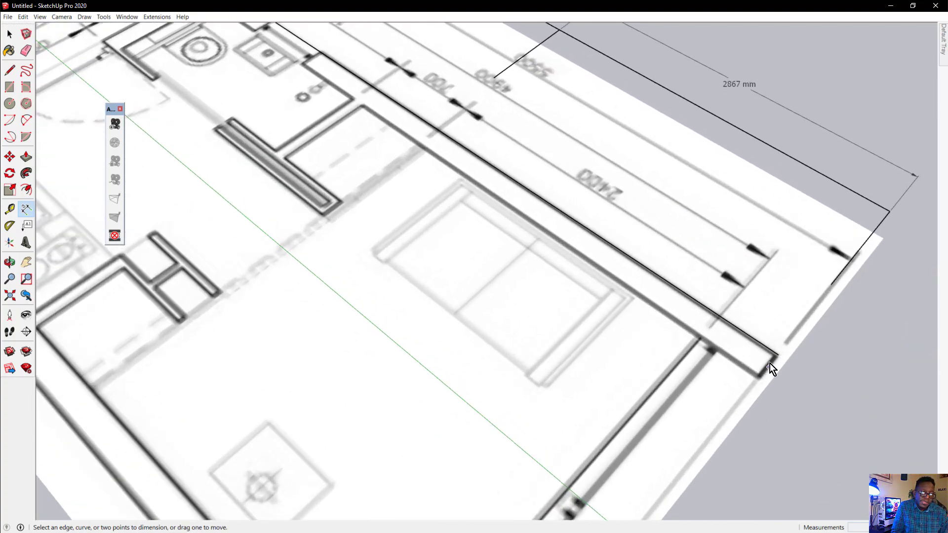
pyautogui.scroll(4, 771, 366)
pyautogui.scroll(-8, 749, 369)
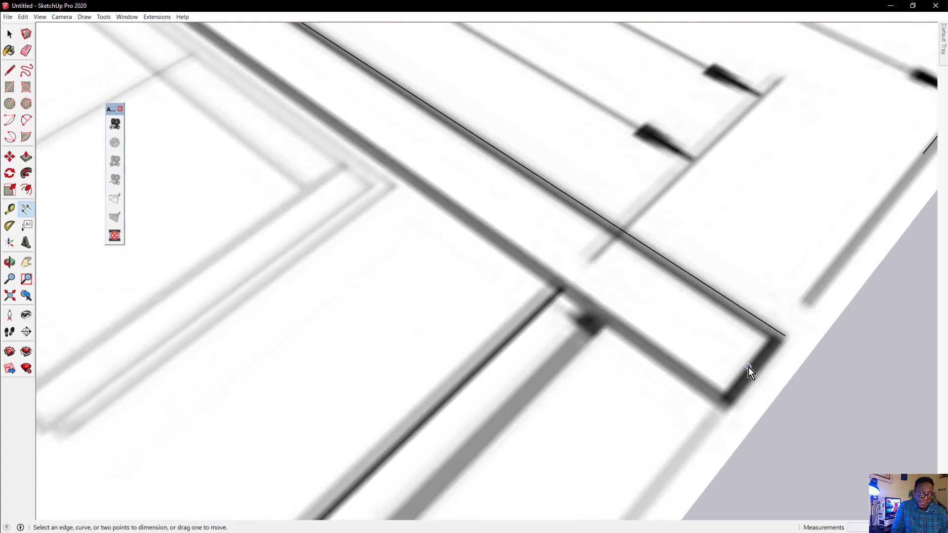
pyautogui.scroll(-5, 721, 343)
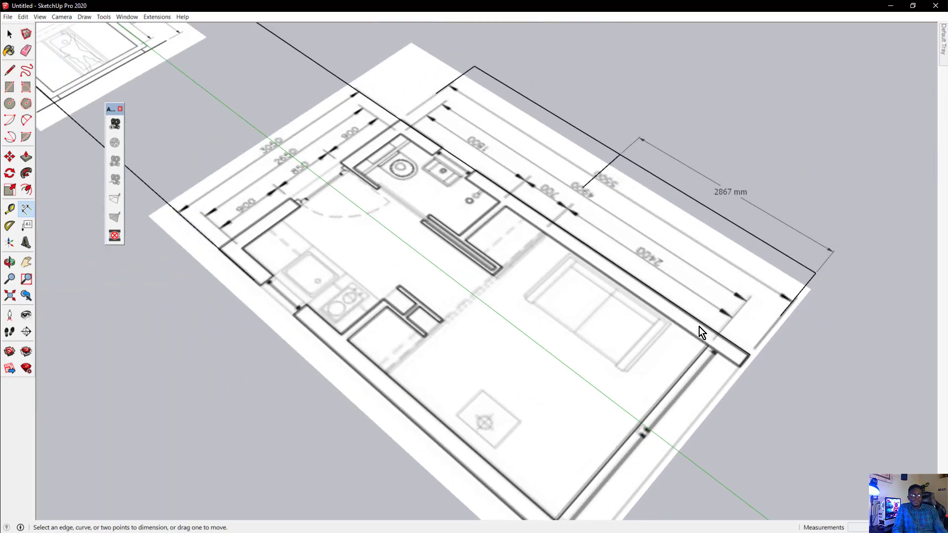
# Draw a rectangle about 5515 by 195 mm over the bathroom-side outer wall, from its living-area end to the entrance corner.
pyautogui.moveTo(620, 315); pyautogui.dragTo(125, 339, button='middle')
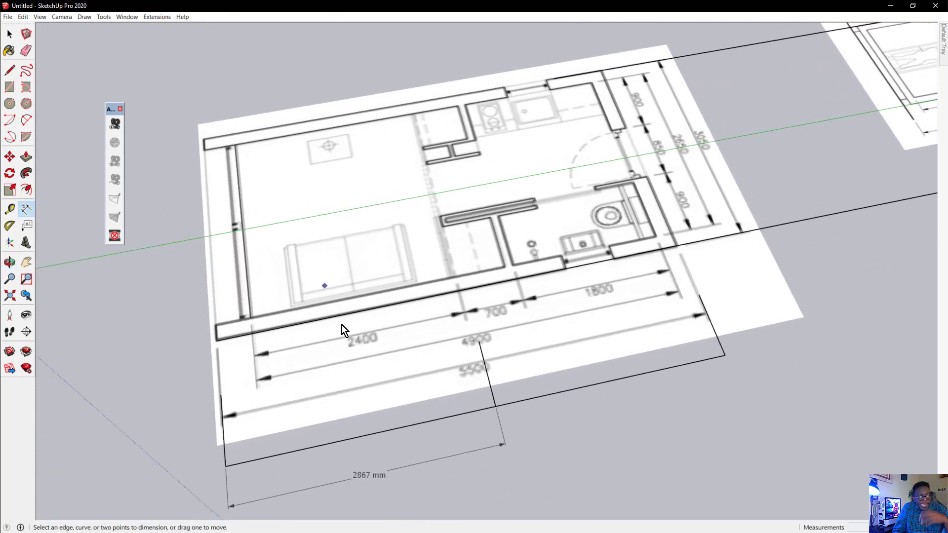
pyautogui.click(9, 89)
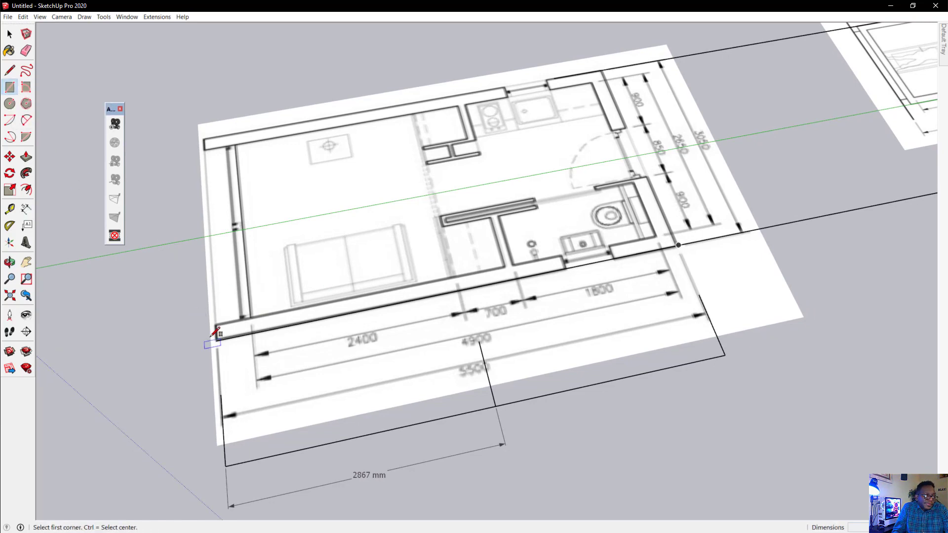
pyautogui.scroll(5, 212, 327)
pyautogui.click(217, 331)
pyautogui.scroll(-6, 423, 306)
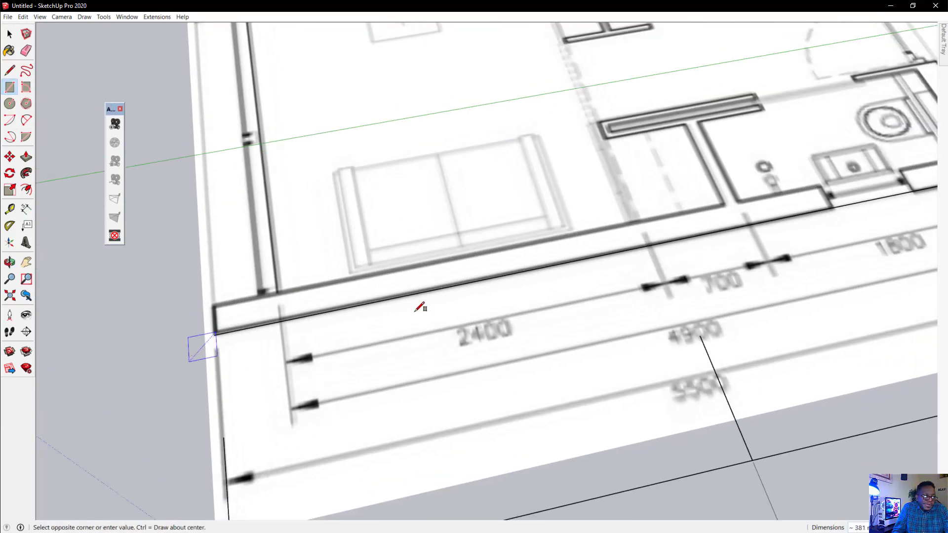
pyautogui.scroll(3, 742, 207)
pyautogui.scroll(3, 561, 248)
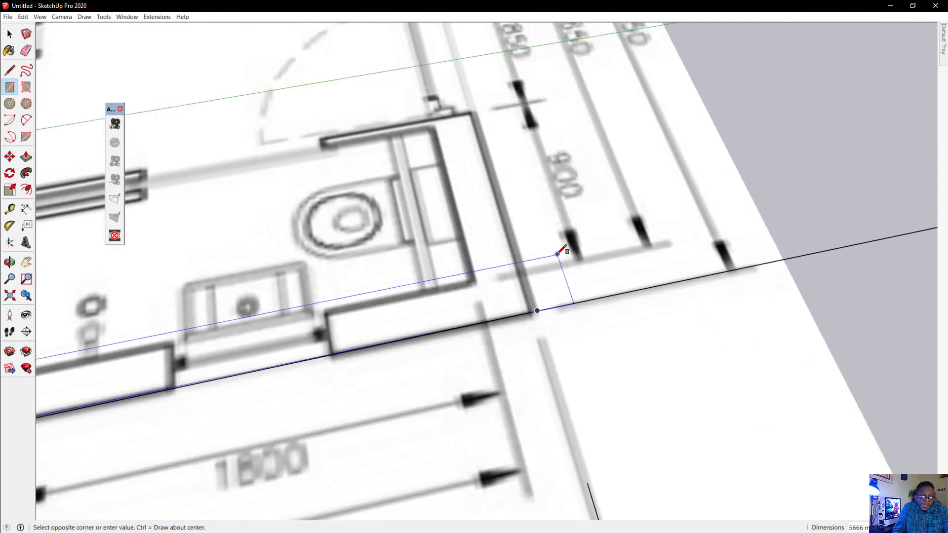
pyautogui.scroll(3, 508, 272)
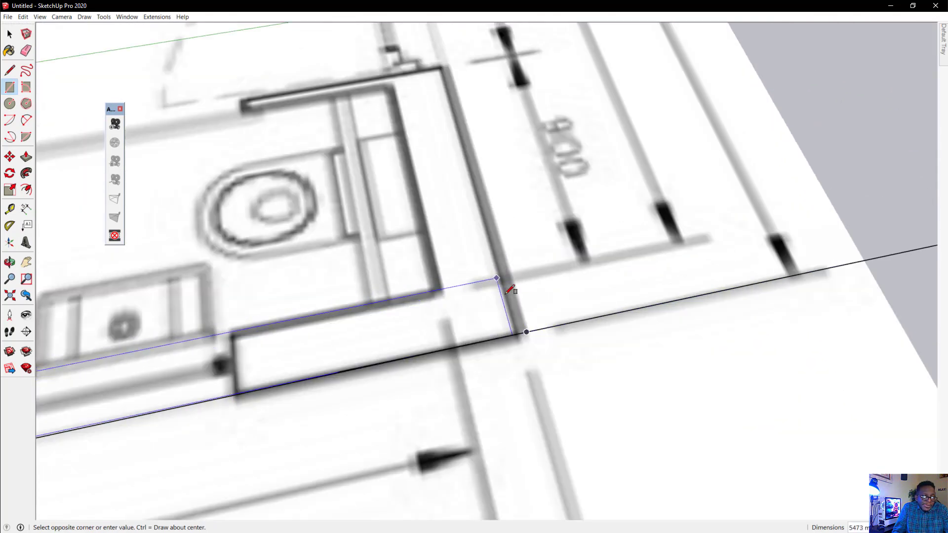
pyautogui.click(505, 275)
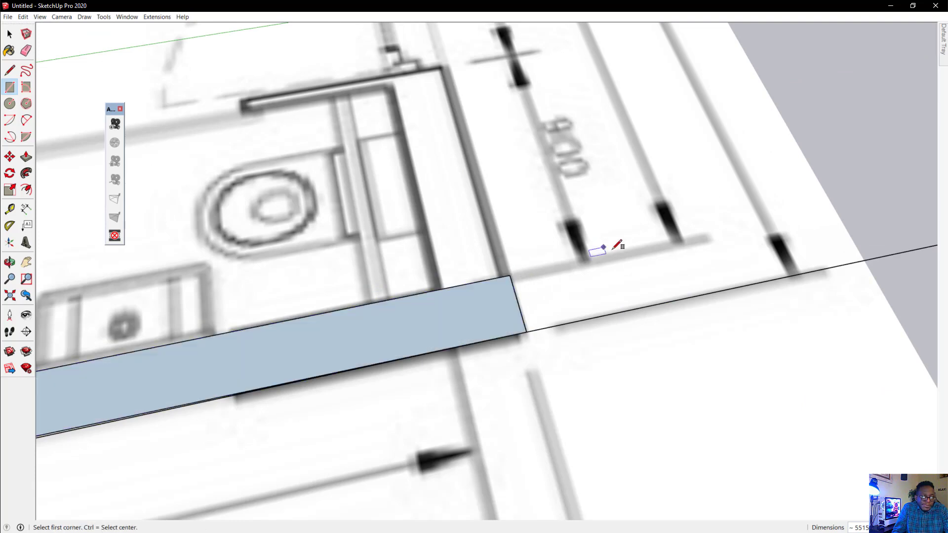
# Examine the rectangle's entrance end against the plan's wall outline and the short-side dimensions.
pyautogui.scroll(-2, 598, 247)
pyautogui.scroll(2, 547, 285)
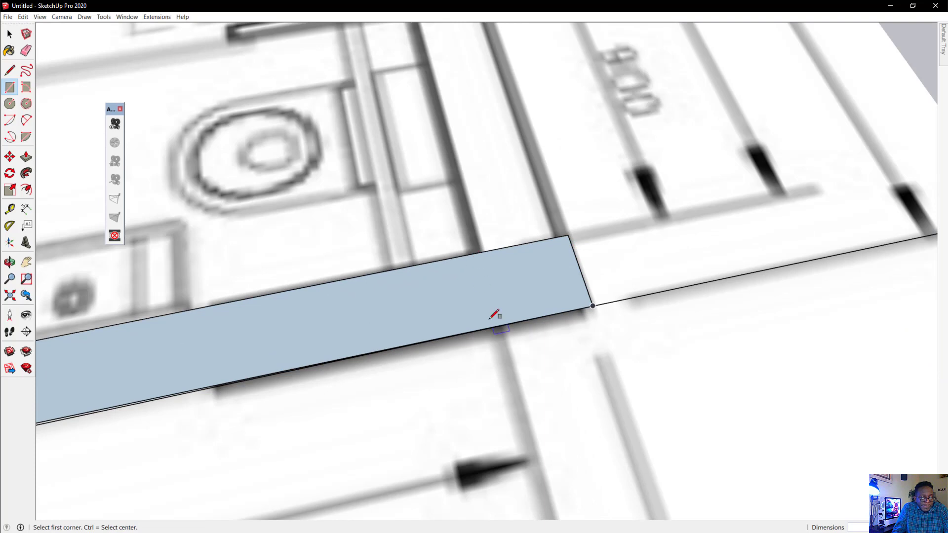
pyautogui.scroll(-3, 495, 312)
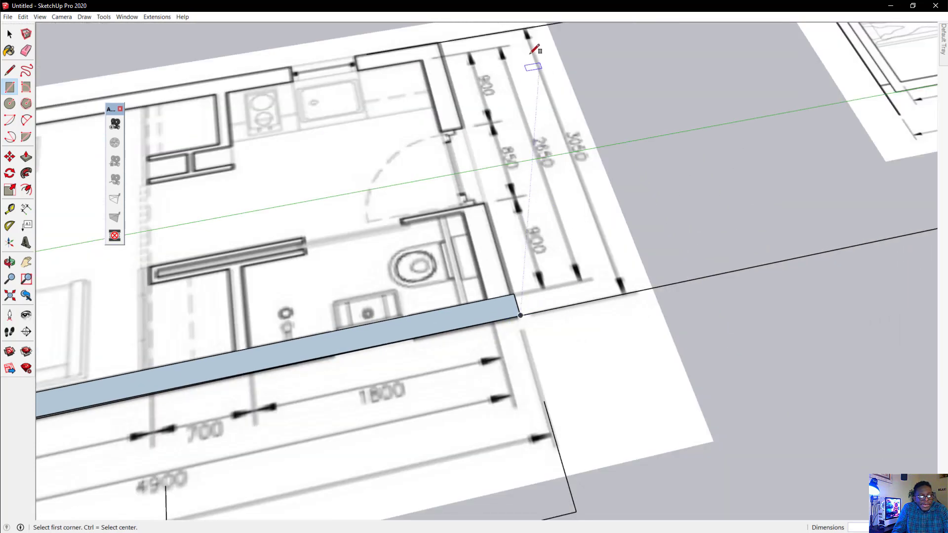
pyautogui.scroll(2, 599, 93)
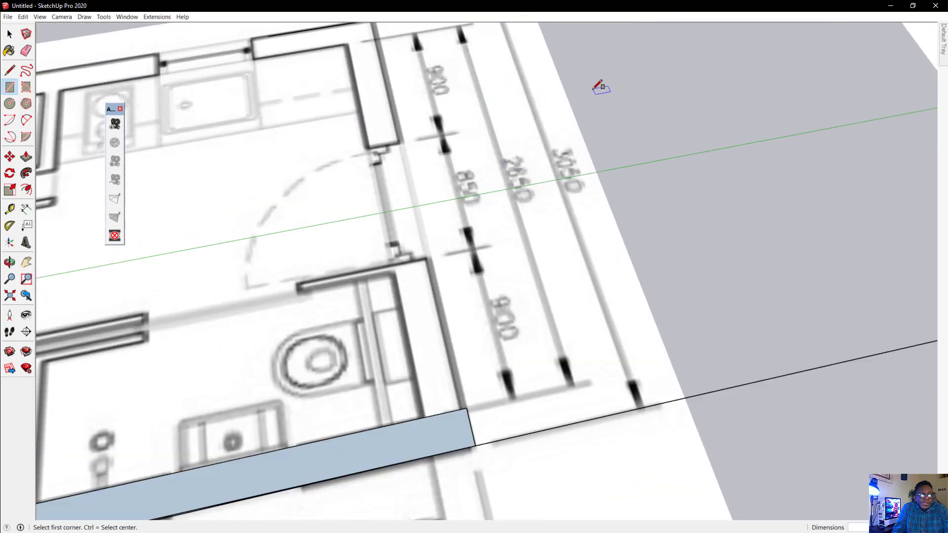
pyautogui.moveTo(508, 191)
pyautogui.mouseDown(button='middle')
pyautogui.moveTo(710, 226)
pyautogui.moveTo(870, 233)
pyautogui.mouseUp(button='middle')
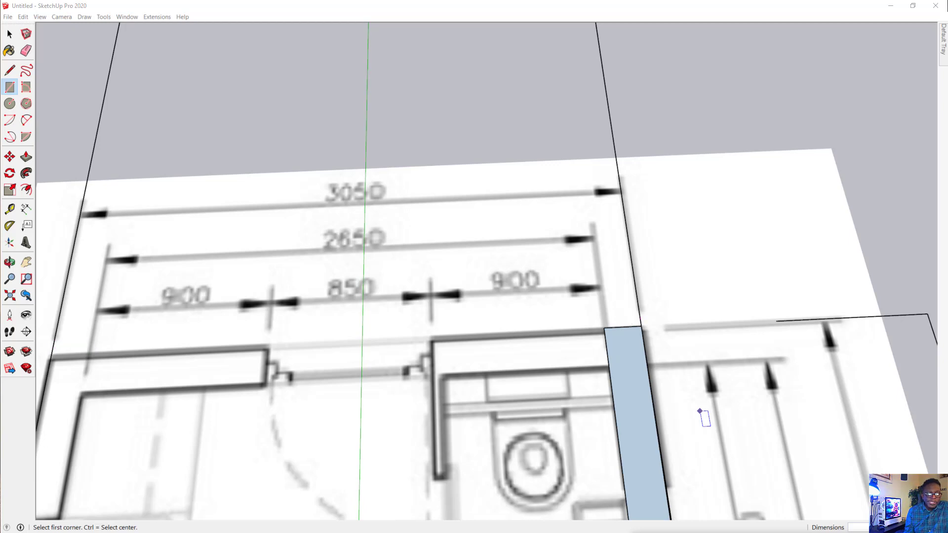
pyautogui.click(6, 35)
pyautogui.click(7, 36)
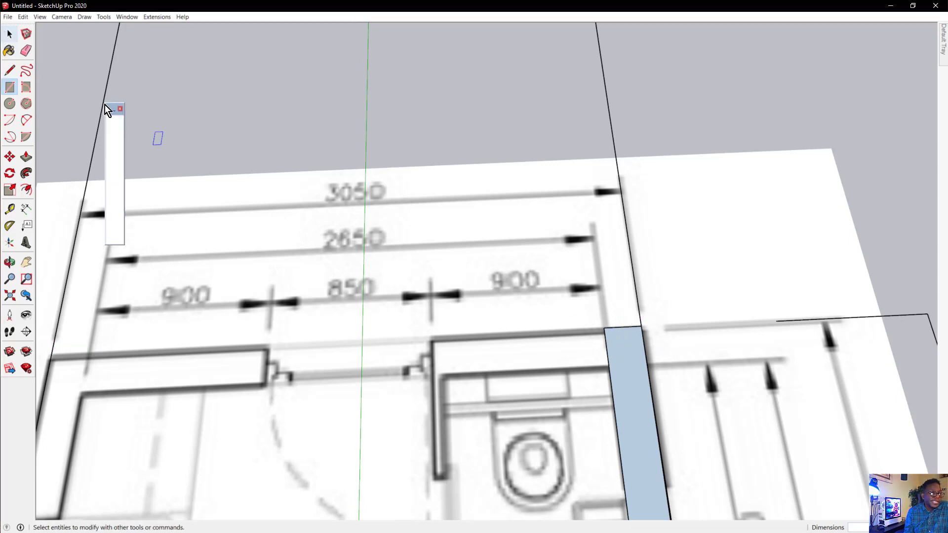
# Dimension the rectangle's short edge at the entrance corner to check the wall thickness.
pyautogui.scroll(-3, 601, 316)
pyautogui.scroll(5, 599, 301)
pyautogui.scroll(1, 595, 290)
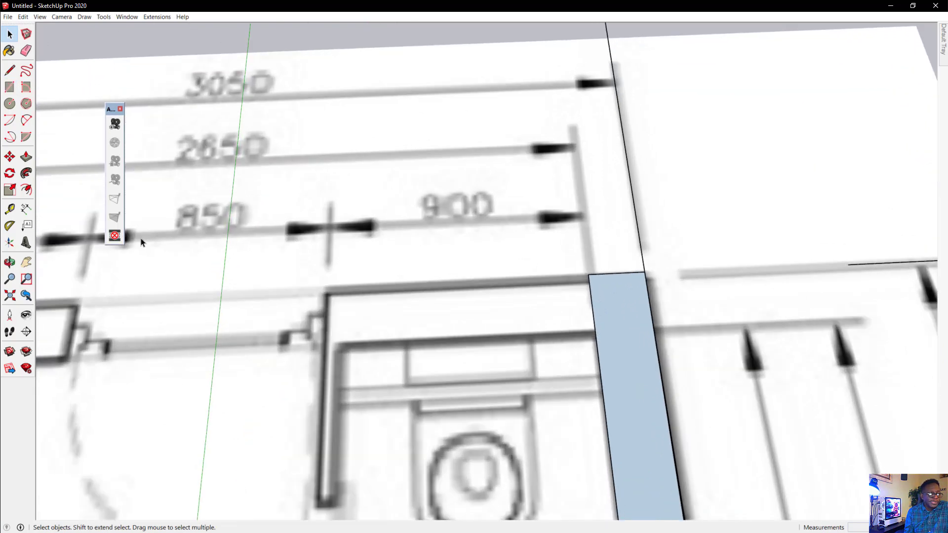
pyautogui.click(27, 209)
pyautogui.click(605, 274)
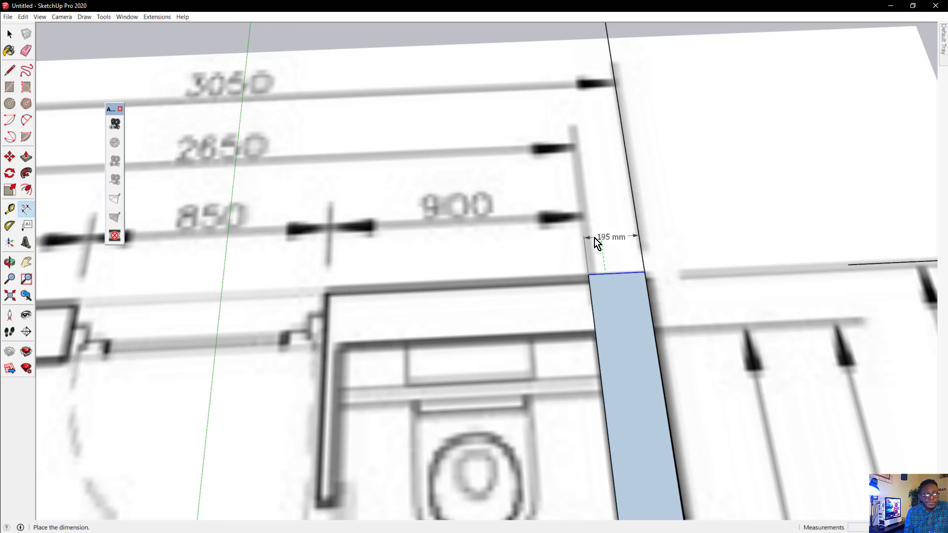
pyautogui.click(595, 238)
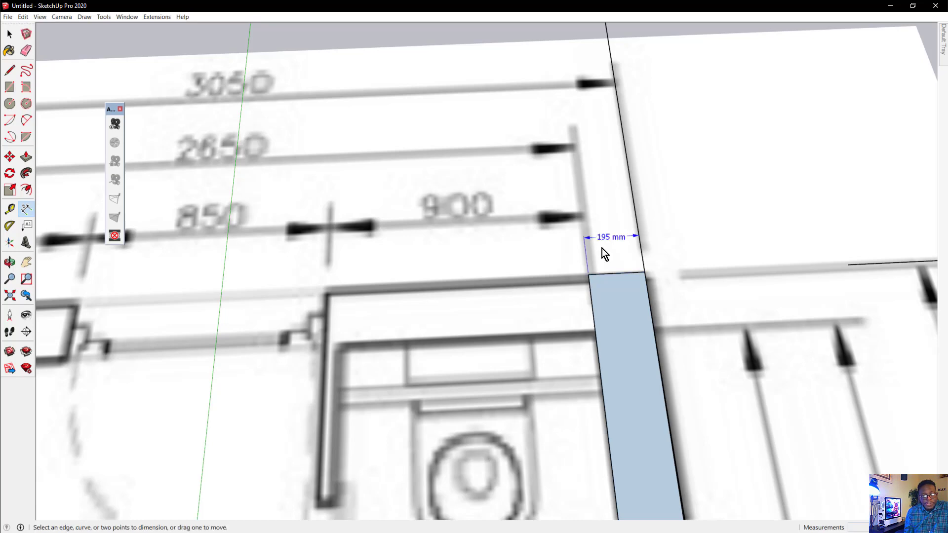
# Undo the wall-thickness dimension and the rectangle over the bathroom-side wall.
pyautogui.scroll(-5, 603, 248)
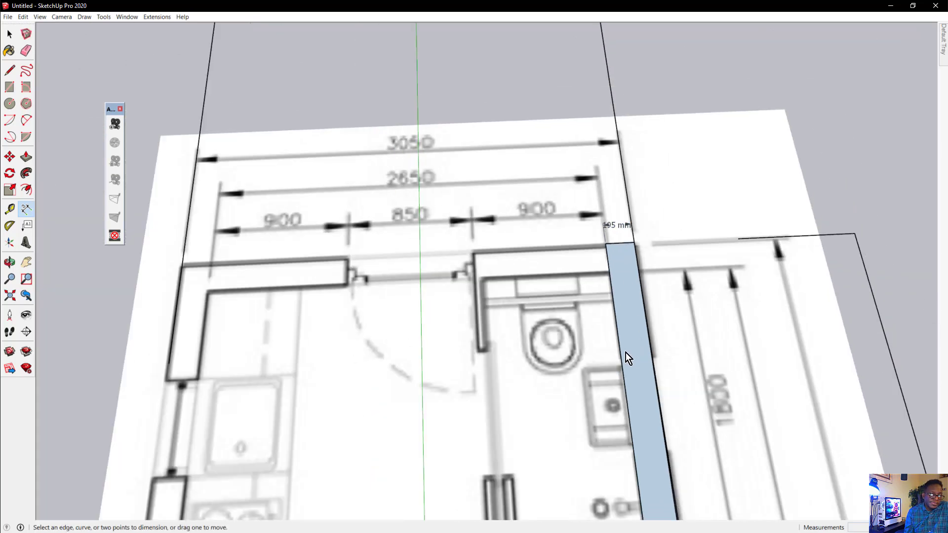
pyautogui.click(622, 365)
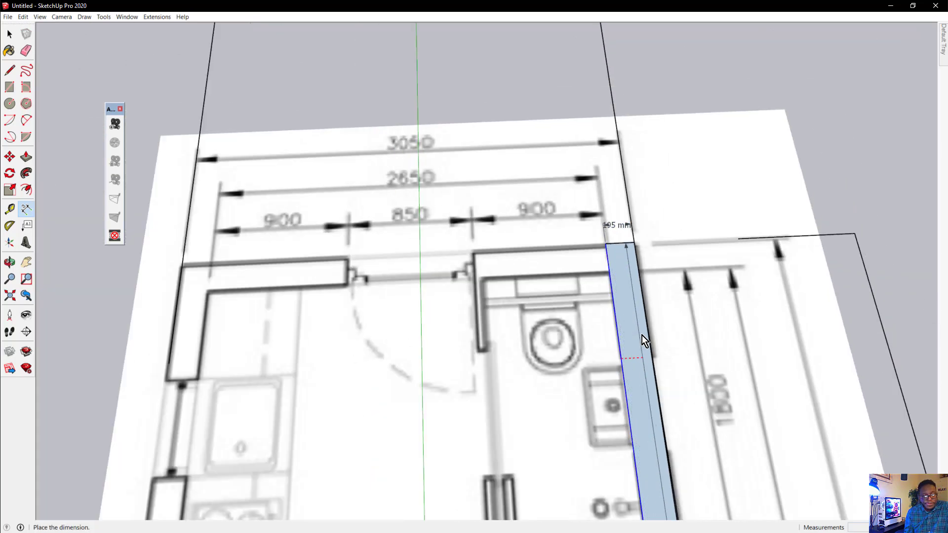
pyautogui.press('Escape')
pyautogui.hotkey('ctrl', 'z')
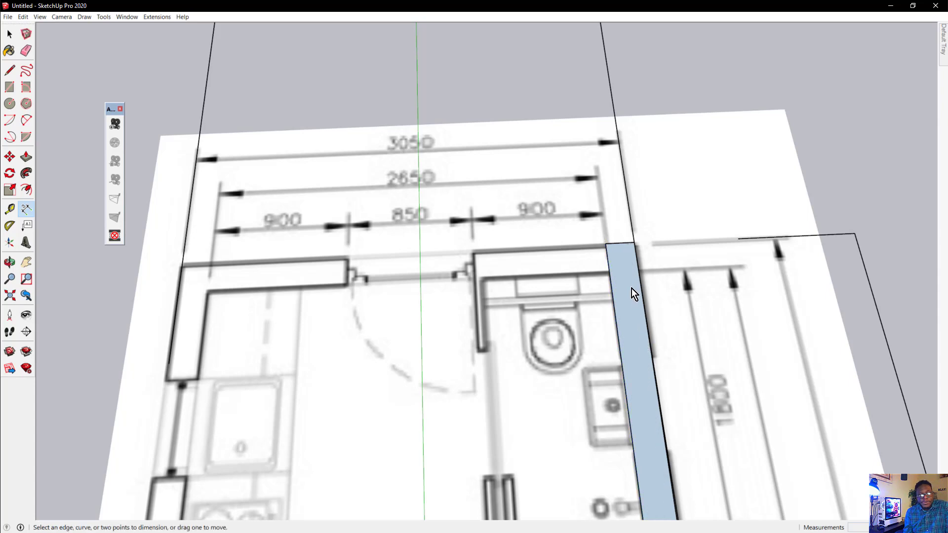
pyautogui.hotkey('ctrl', 'z')
# Draw a 200 mm line along the red axis across the bathroom-side wall's living-area end, starting at its outer corner.
pyautogui.scroll(-6, 626, 294)
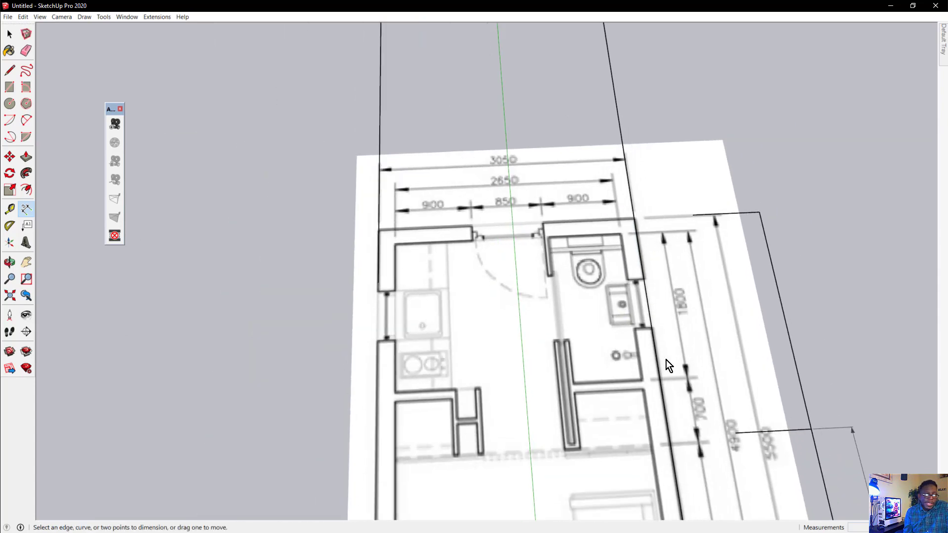
pyautogui.scroll(8, 684, 500)
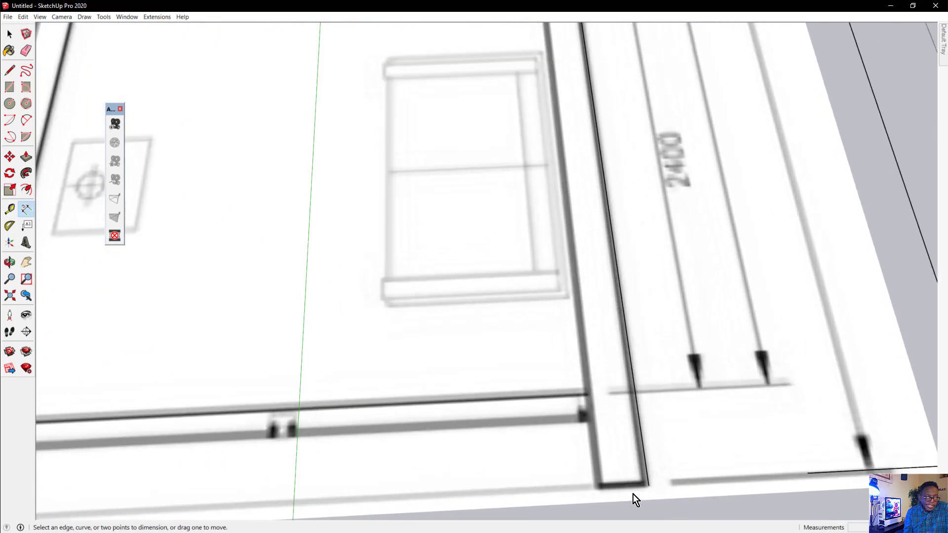
pyautogui.click(9, 70)
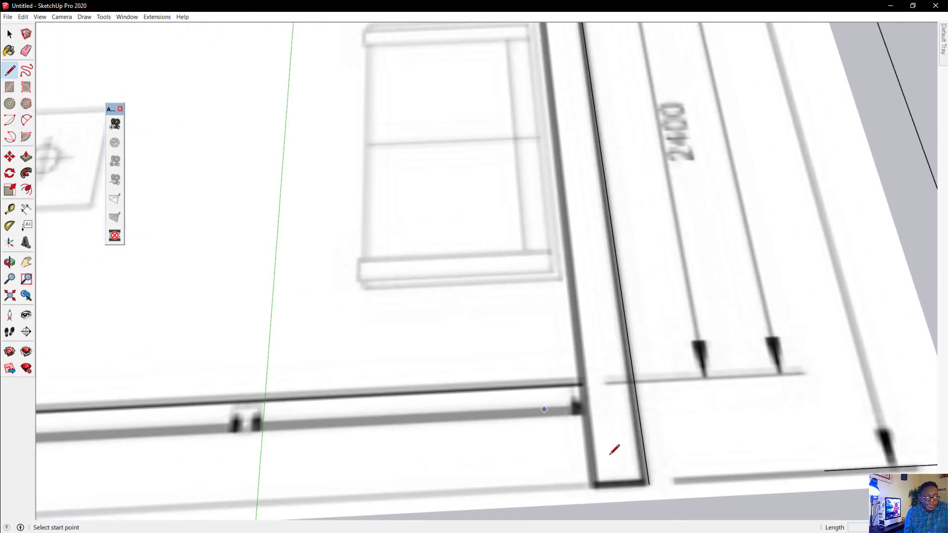
pyautogui.click(649, 485)
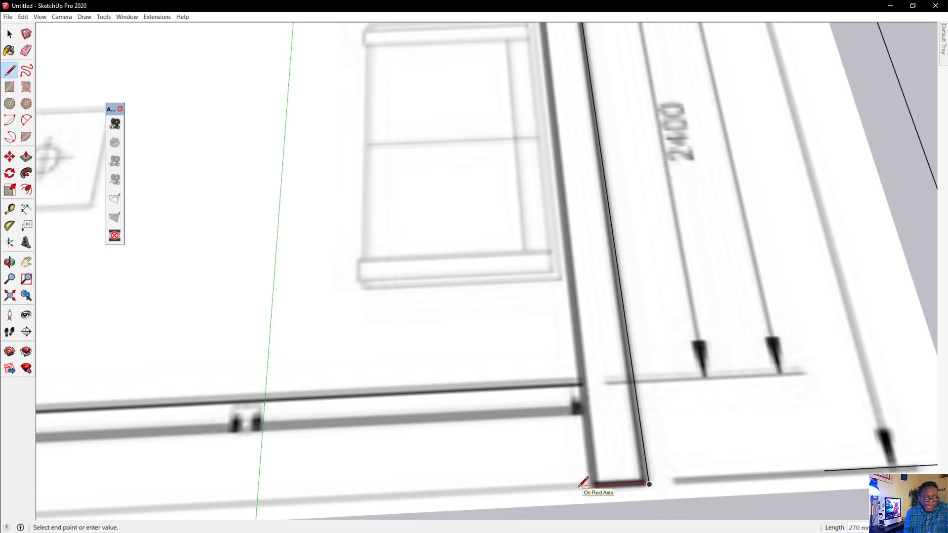
pyautogui.write('200')
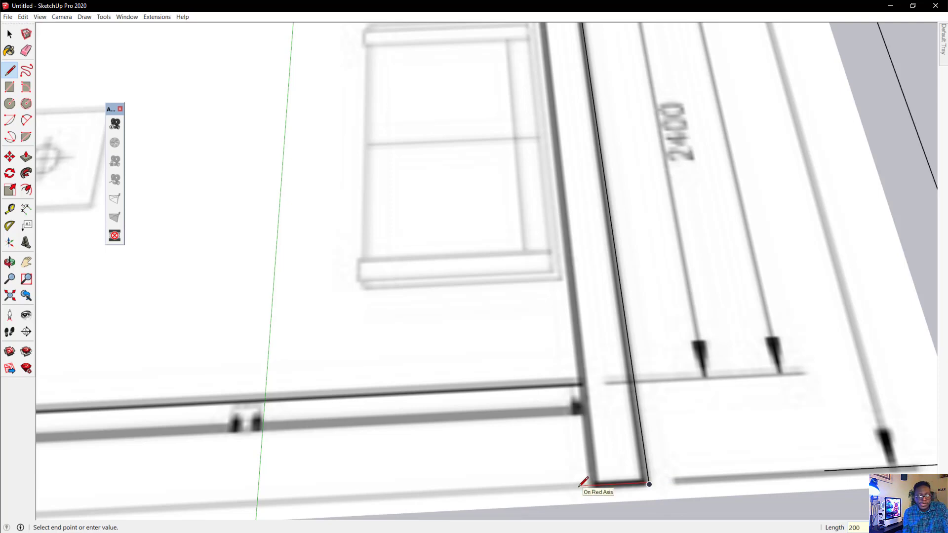
pyautogui.press('Return')
# Draw a line about 5500 mm long along the green axis from the 200 mm edge's inner end to just past the entrance wall.
pyautogui.scroll(-6, 588, 445)
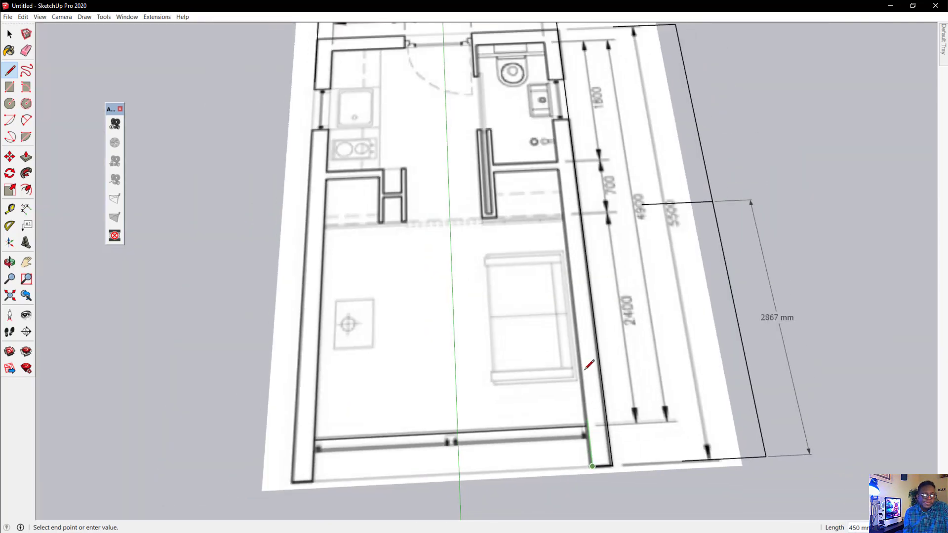
pyautogui.scroll(10, 571, 123)
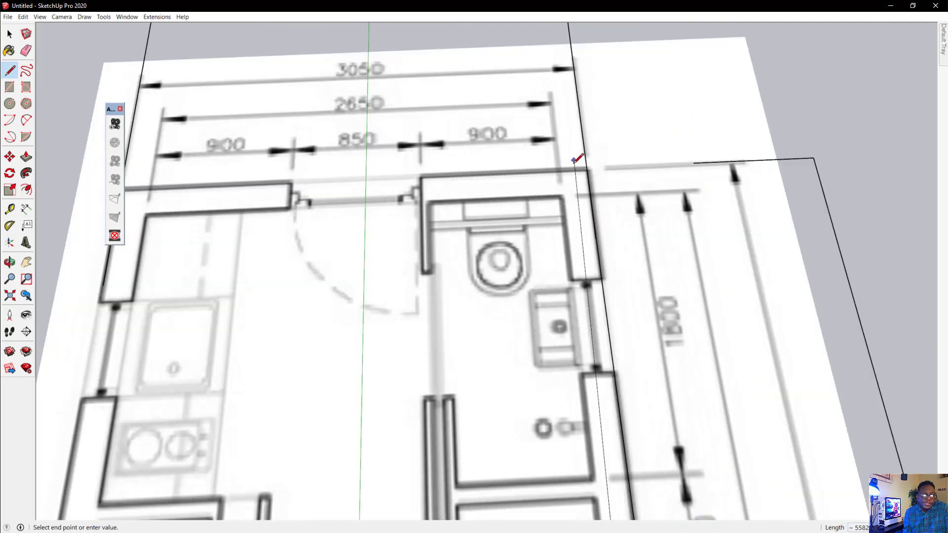
pyautogui.scroll(4, 554, 170)
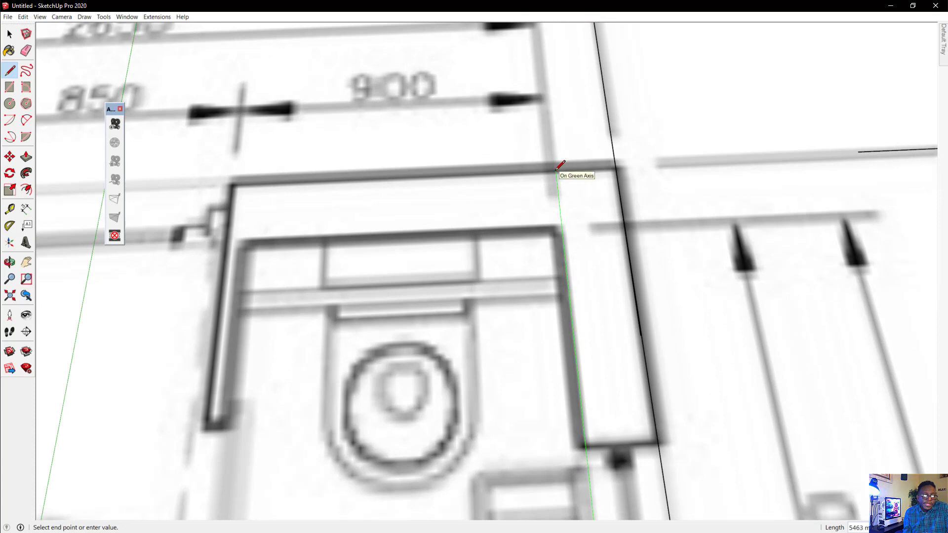
pyautogui.scroll(-2, 556, 169)
pyautogui.scroll(2, 557, 168)
pyautogui.click(555, 144)
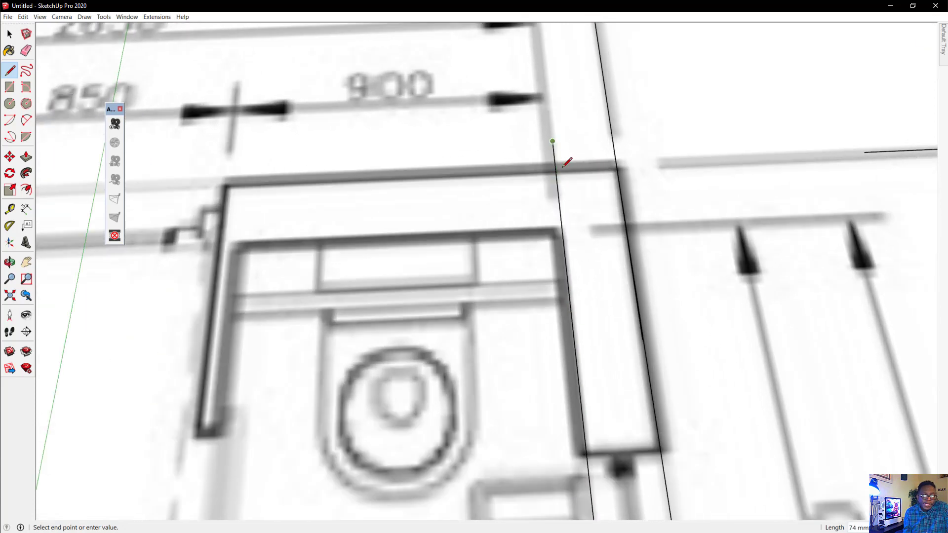
pyautogui.press('Escape')
pyautogui.scroll(-3, 598, 182)
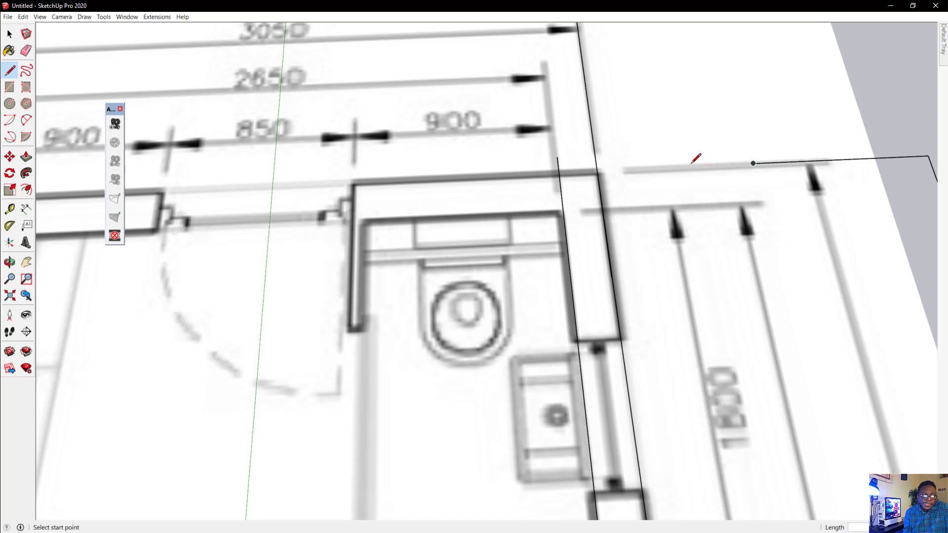
pyautogui.click(651, 168)
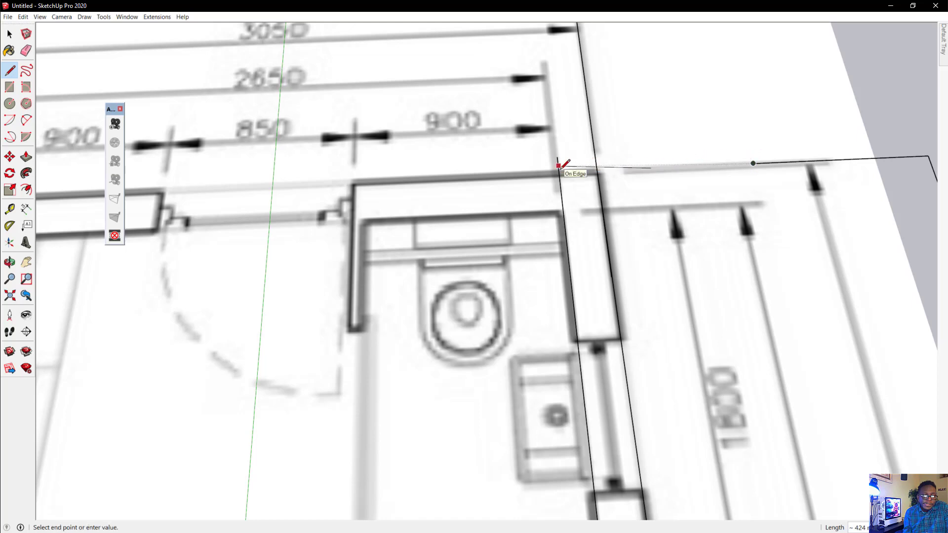
pyautogui.click(583, 172)
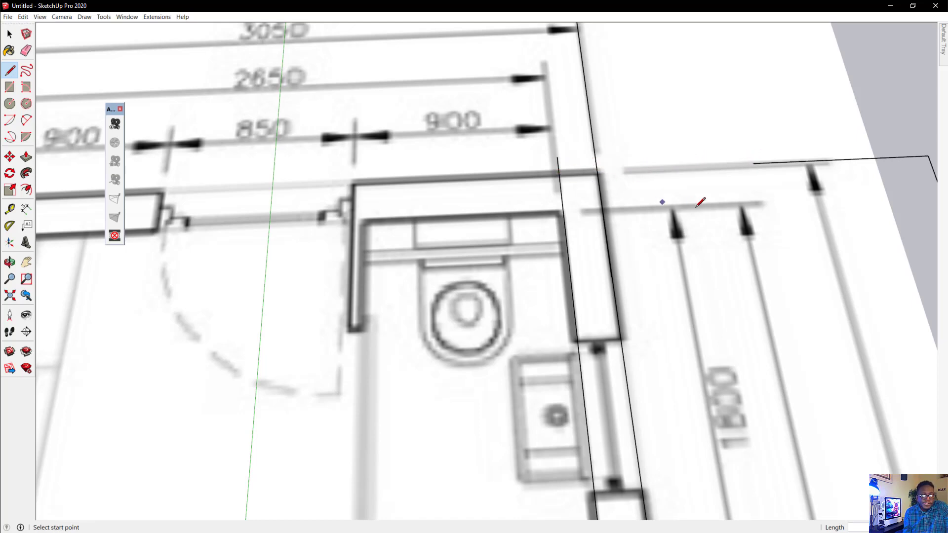
# Start a line from the inner end of the 200 mm edge at the bathroom-side wall's living-area end.
pyautogui.scroll(-5, 604, 155)
pyautogui.scroll(-1, 620, 316)
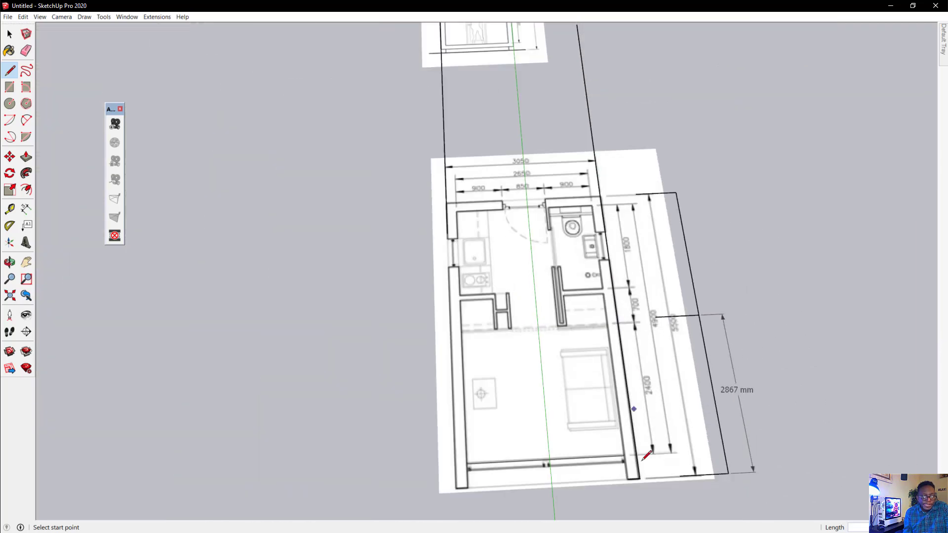
pyautogui.scroll(5, 647, 469)
pyautogui.scroll(2, 618, 482)
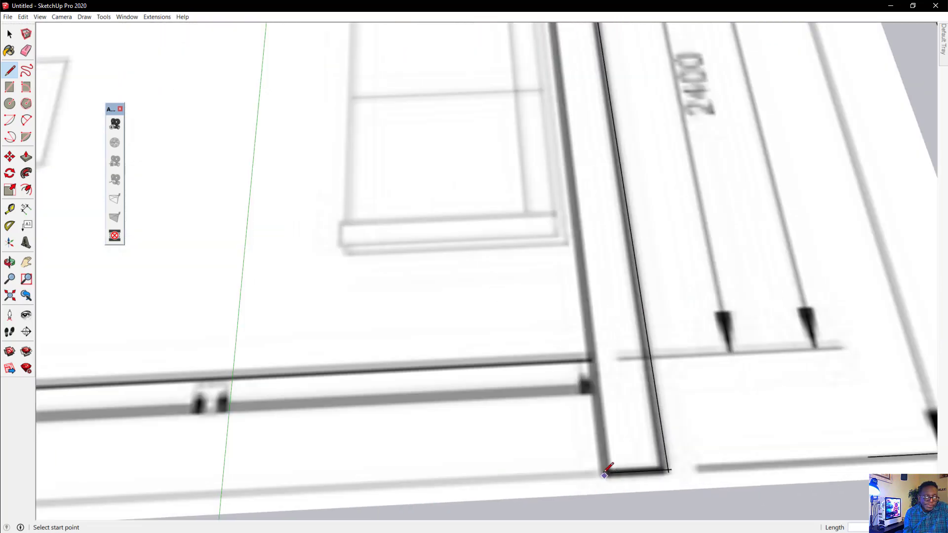
pyautogui.scroll(2, 614, 466)
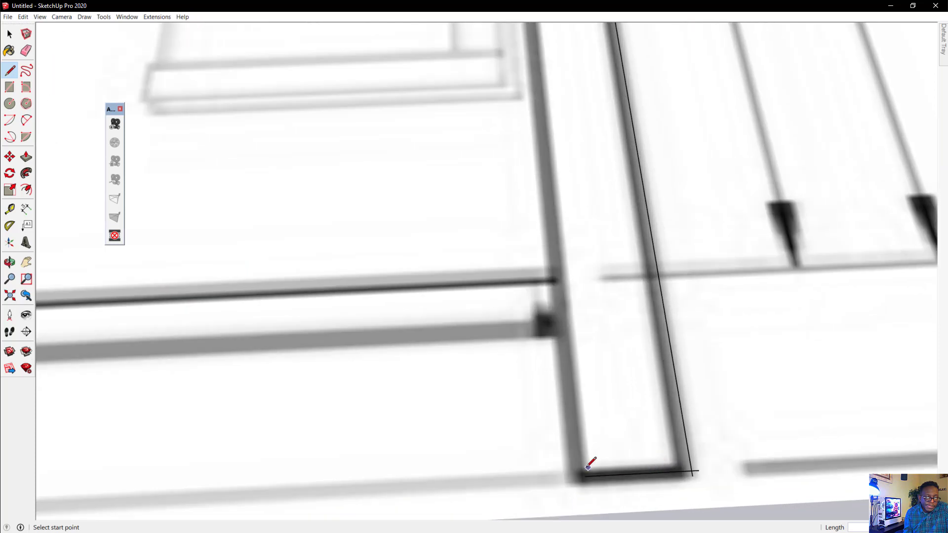
pyautogui.click(585, 476)
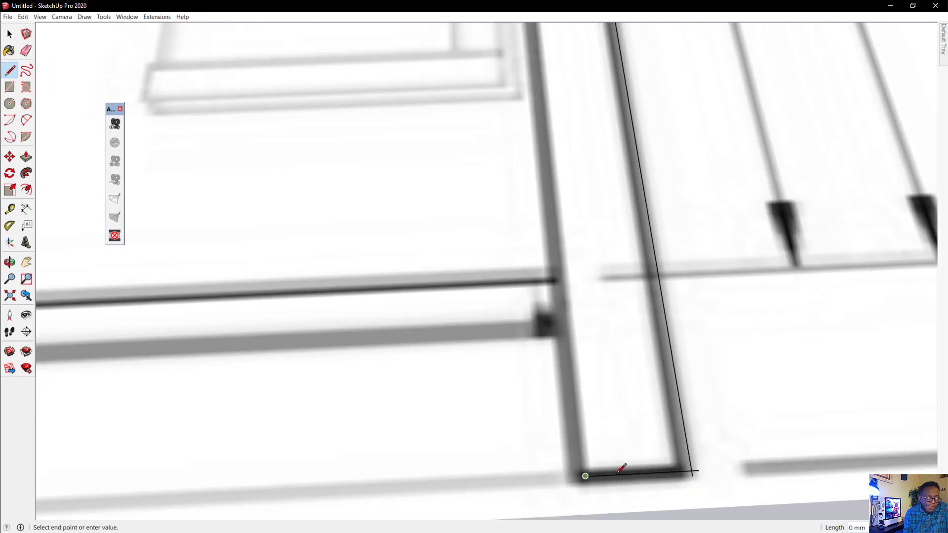
pyautogui.scroll(-5, 624, 468)
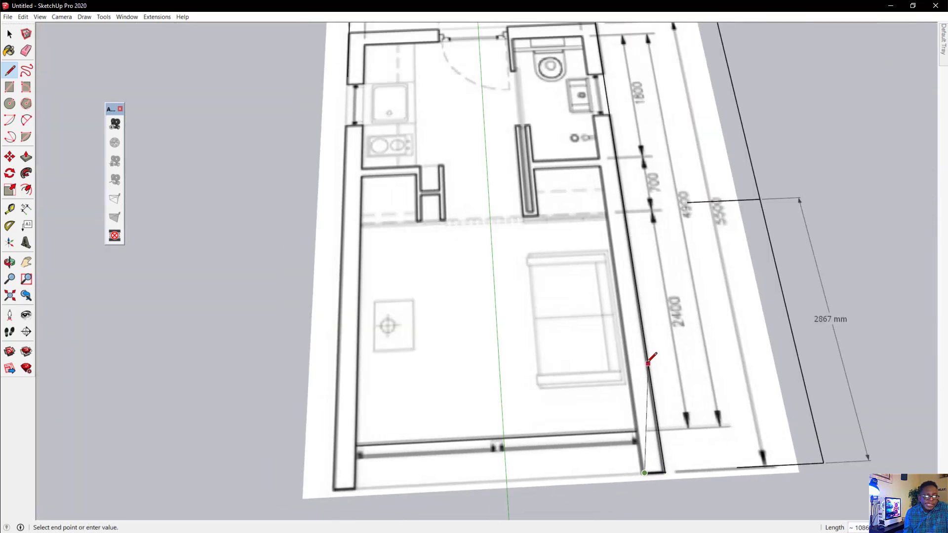
# Draw the right wall's inner face line from its lower corner along the green axis to above the top wall, about 5794 mm.
pyautogui.scroll(-1, 644, 340)
pyautogui.scroll(-1, 612, 93)
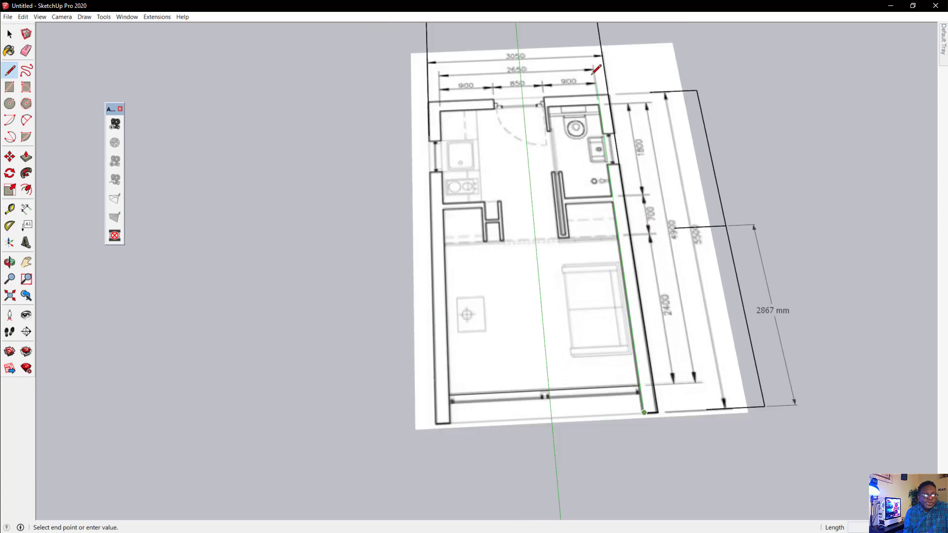
pyautogui.scroll(5, 602, 81)
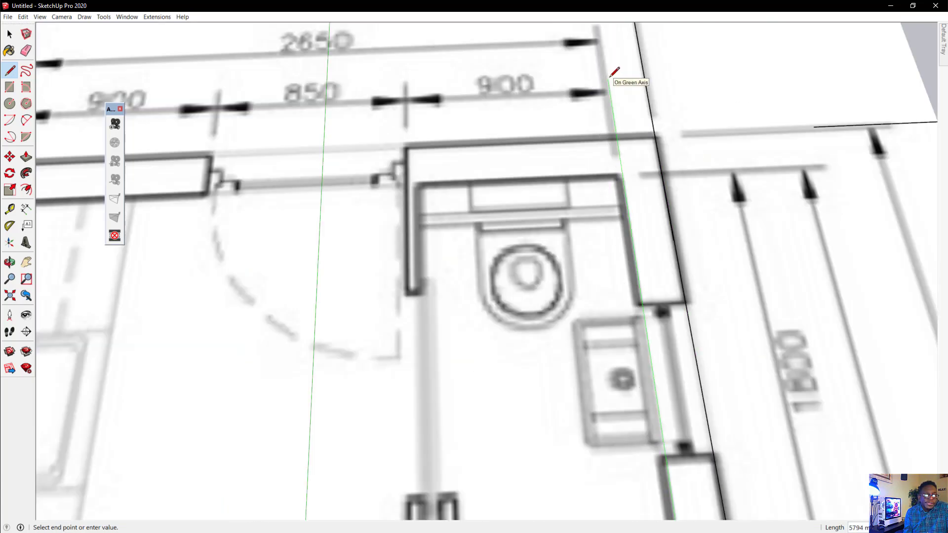
pyautogui.click(609, 78)
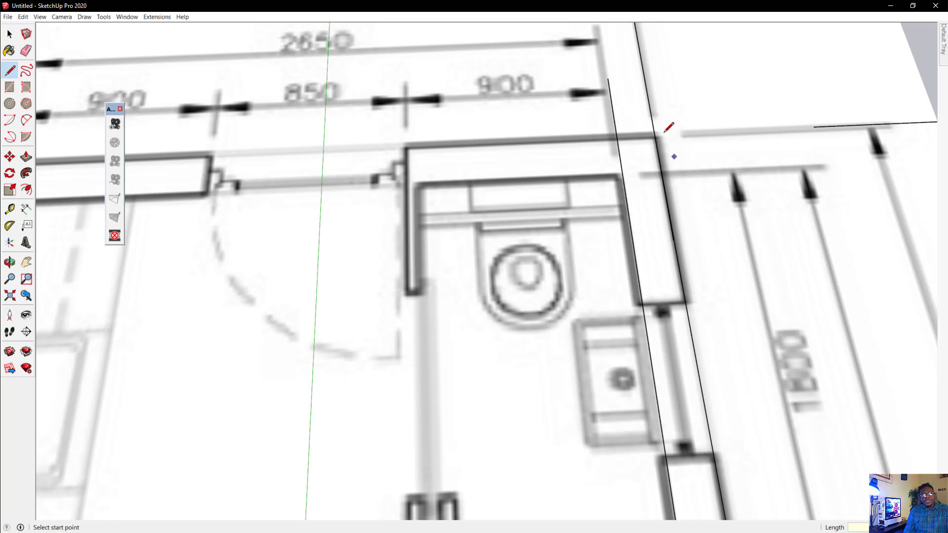
# Draw the right wall's top end line from the outer wall line across the inner face line, about 221 mm.
pyautogui.scroll(4, 661, 123)
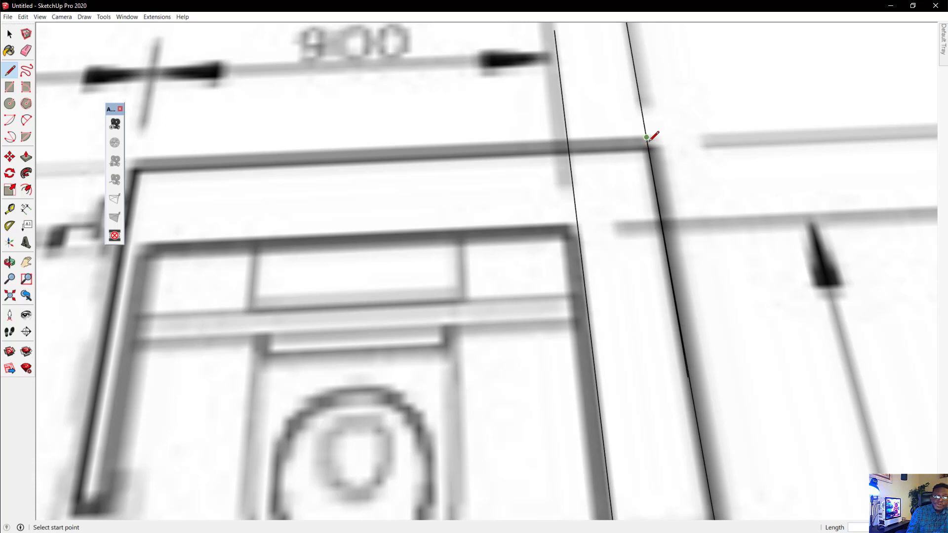
pyautogui.click(647, 141)
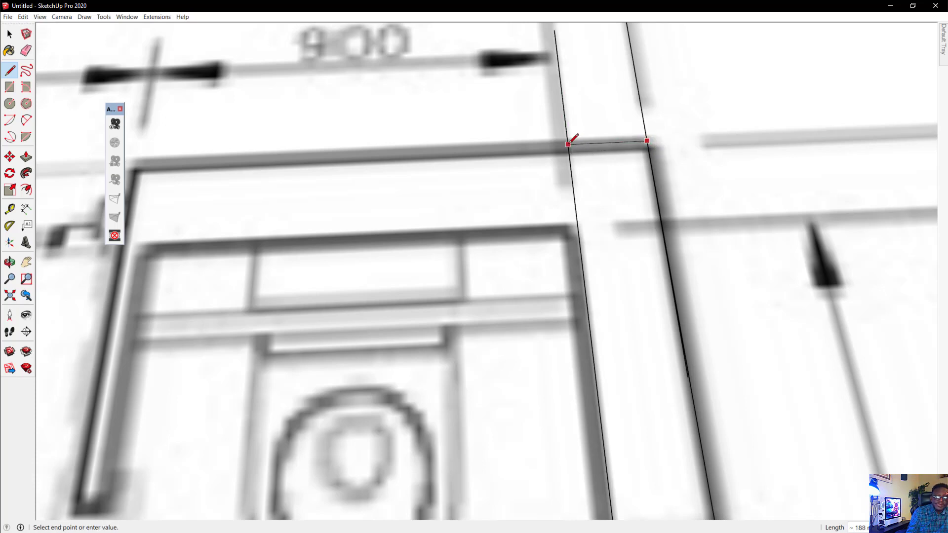
pyautogui.click(543, 144)
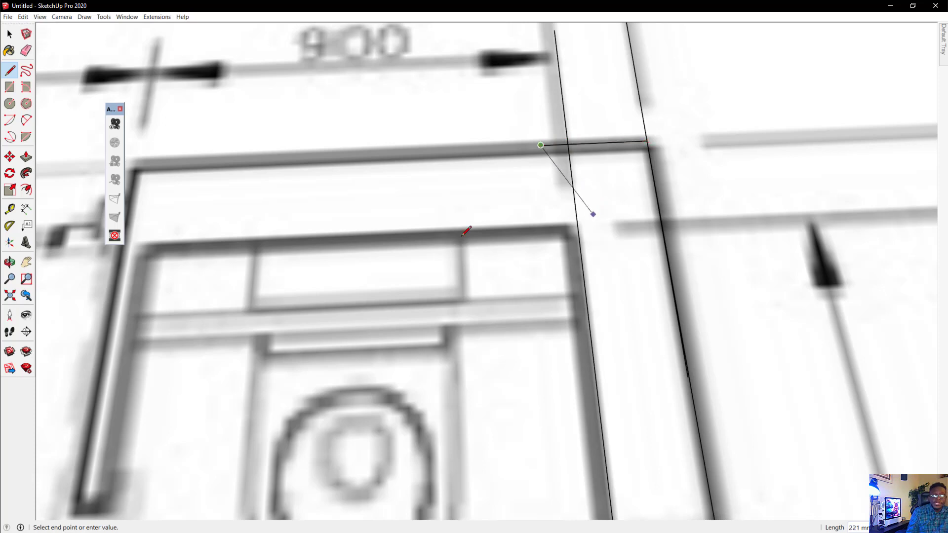
pyautogui.scroll(-3, 592, 211)
pyautogui.press('Escape')
# Select the short end line at the wall's top corner to check whether the inner face line splits it.
pyautogui.moveTo(454, 237); pyautogui.dragTo(764, 148, button='middle')
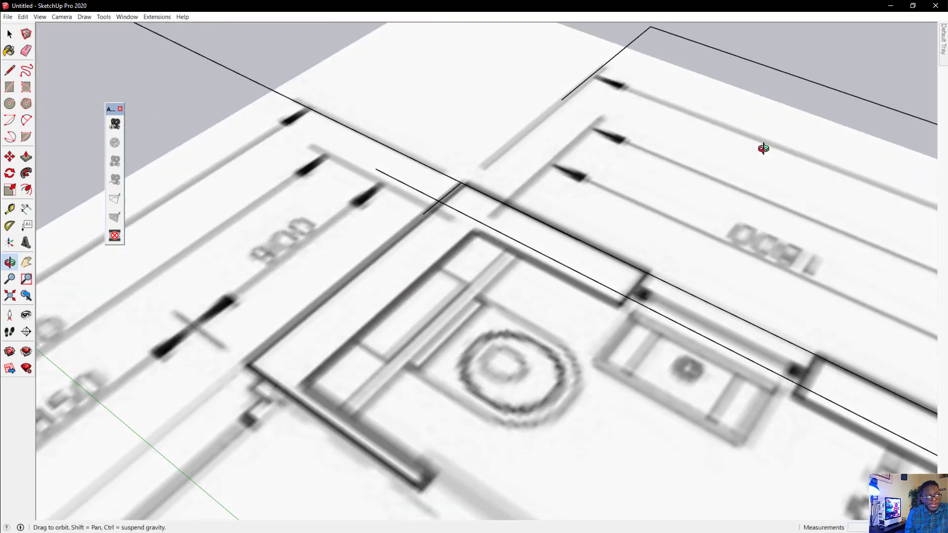
pyautogui.scroll(3, 440, 194)
pyautogui.scroll(2, 436, 199)
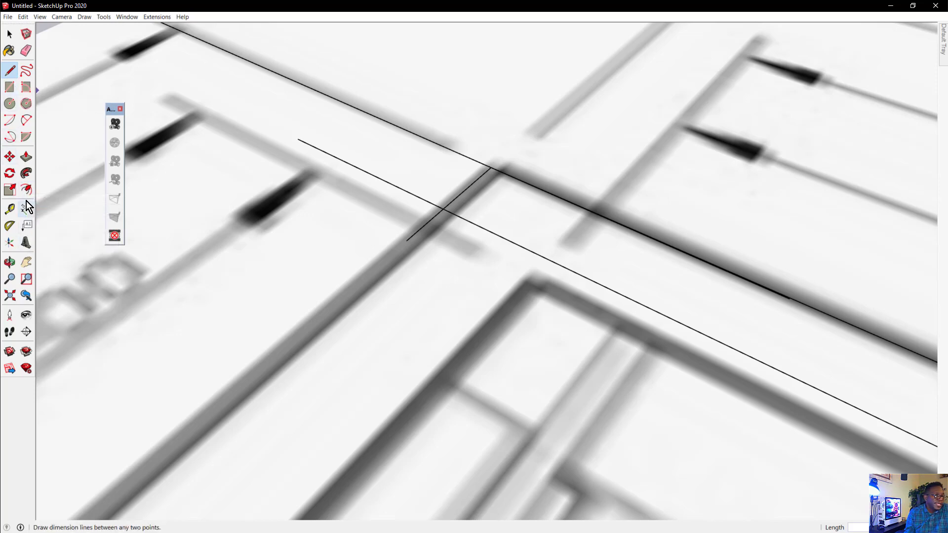
pyautogui.click(26, 51)
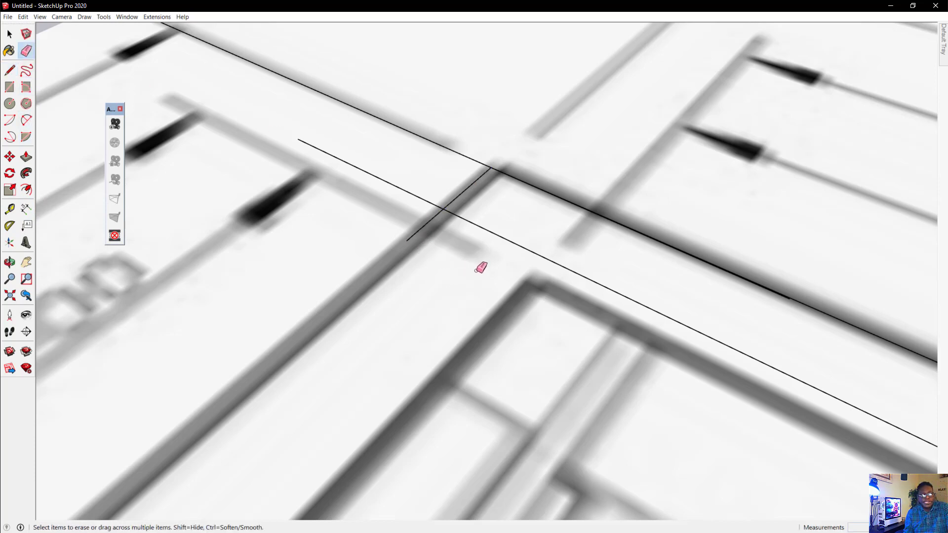
pyautogui.click(10, 33)
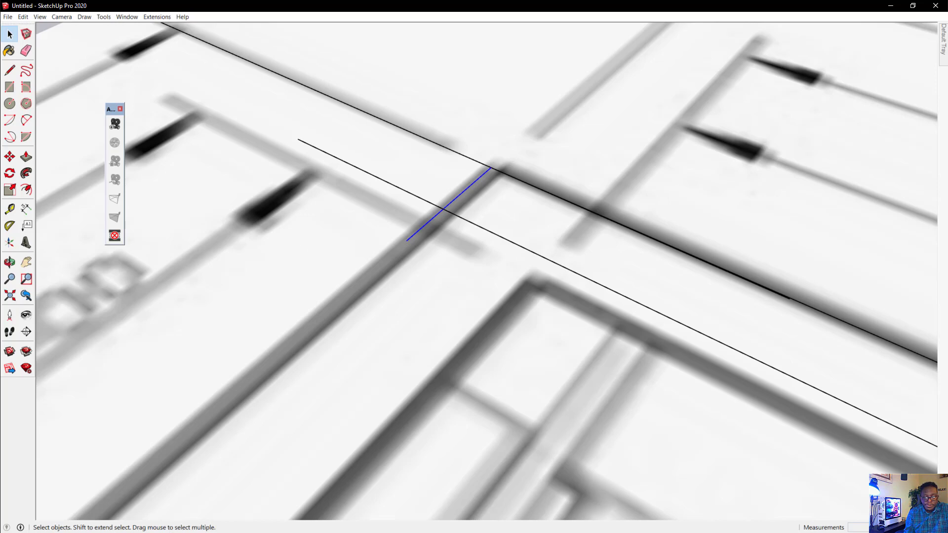
# Examine the crossing of the inner face line and the short end line at the top corner from several angles.
pyautogui.press('l')
pyautogui.moveTo(592, 444); pyautogui.dragTo(669, 499, button='middle')
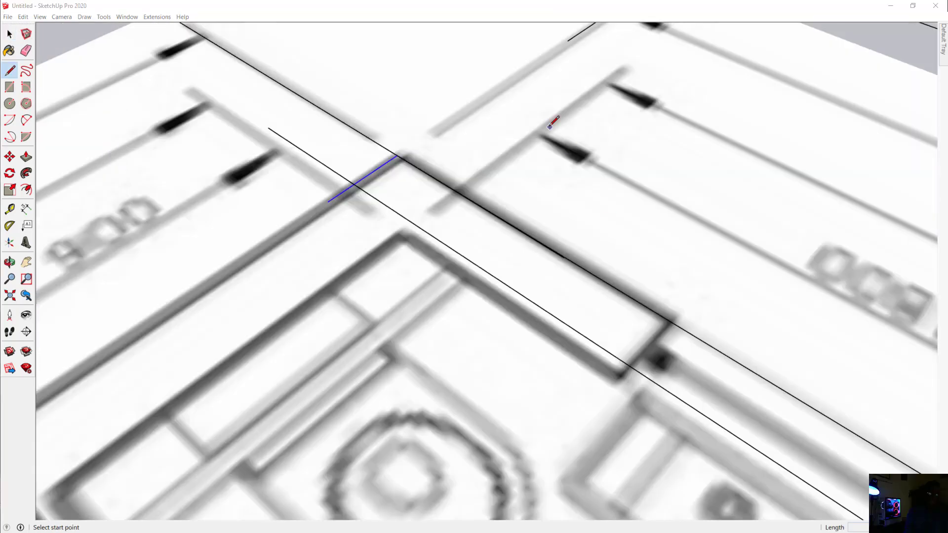
pyautogui.click(398, 188)
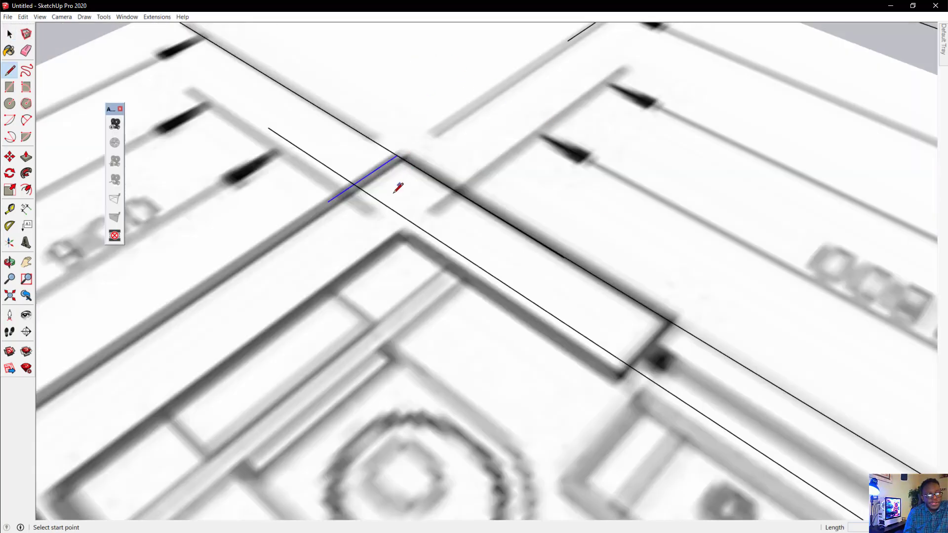
pyautogui.moveTo(393, 183)
pyautogui.mouseDown(button='middle')
pyautogui.moveTo(381, 178)
pyautogui.moveTo(395, 180)
pyautogui.mouseUp(button='middle')
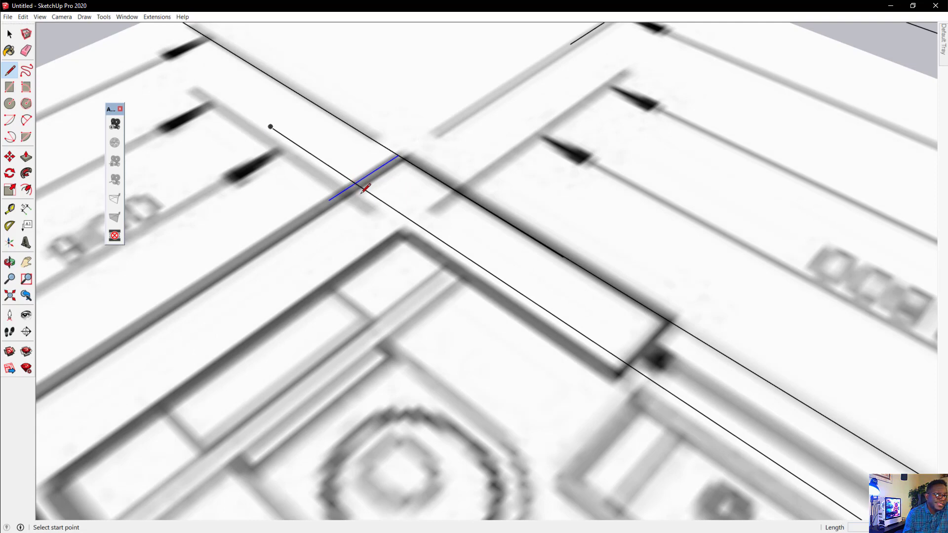
pyautogui.scroll(3, 366, 188)
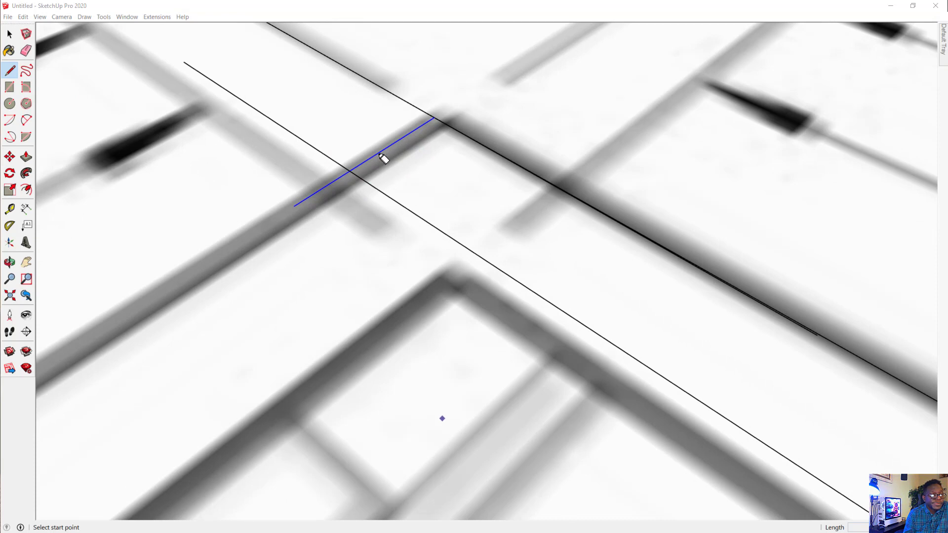
pyautogui.moveTo(393, 158)
pyautogui.mouseDown()
pyautogui.moveTo(332, 158)
pyautogui.moveTo(365, 189)
pyautogui.mouseUp()
pyautogui.moveTo(364, 311)
pyautogui.mouseDown()
pyautogui.moveTo(355, 220)
pyautogui.moveTo(346, 228)
pyautogui.mouseUp()
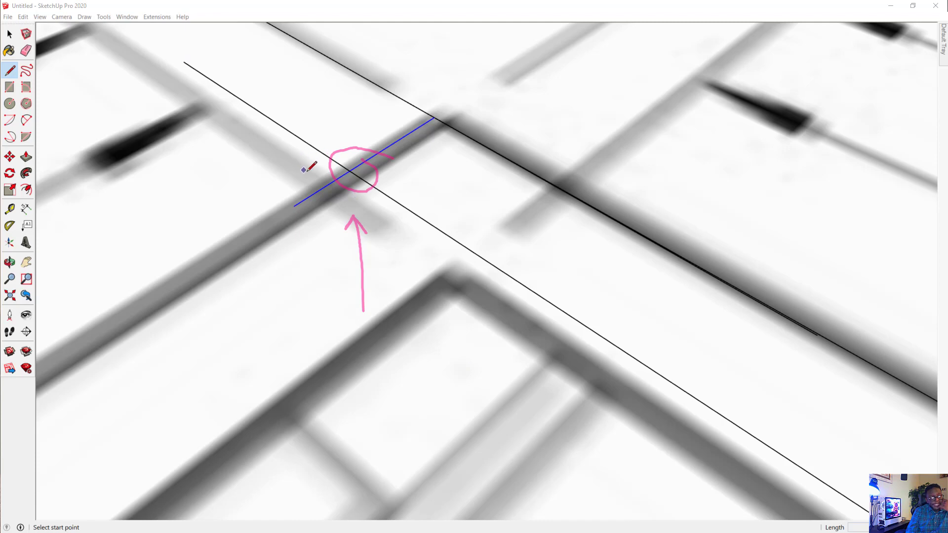
pyautogui.moveTo(362, 171)
pyautogui.mouseDown(button='middle')
pyautogui.moveTo(377, 142)
pyautogui.moveTo(364, 25)
pyautogui.moveTo(387, 27)
pyautogui.mouseUp(button='middle')
pyautogui.moveTo(380, 157)
pyautogui.mouseDown(button='middle')
pyautogui.moveTo(394, 137)
pyautogui.moveTo(347, 137)
pyautogui.moveTo(344, 240)
pyautogui.mouseUp(button='middle')
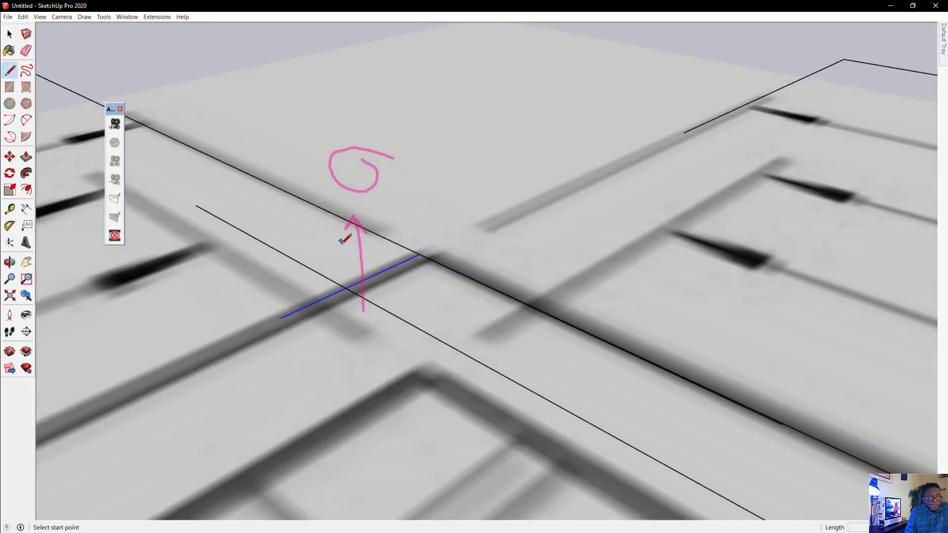
pyautogui.moveTo(352, 273)
pyautogui.mouseDown(button='middle')
pyautogui.moveTo(353, 237)
pyautogui.moveTo(343, 321)
pyautogui.moveTo(351, 331)
pyautogui.moveTo(345, 277)
pyautogui.moveTo(338, 327)
pyautogui.moveTo(339, 303)
pyautogui.moveTo(360, 186)
pyautogui.mouseUp(button='middle')
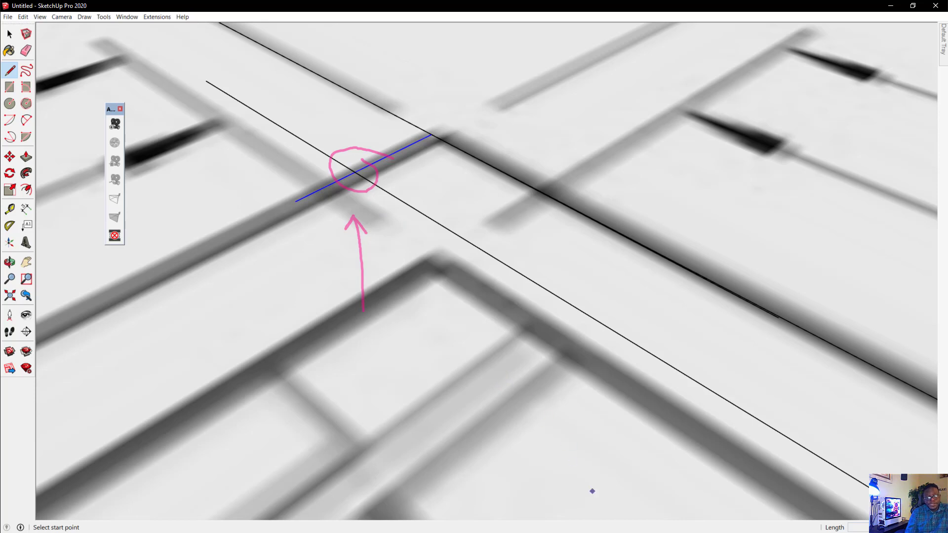
# Close the floating toolbar and delete the right wall's inner face line and the short end line at its lower corner.
pyautogui.scroll(-6, 271, 217)
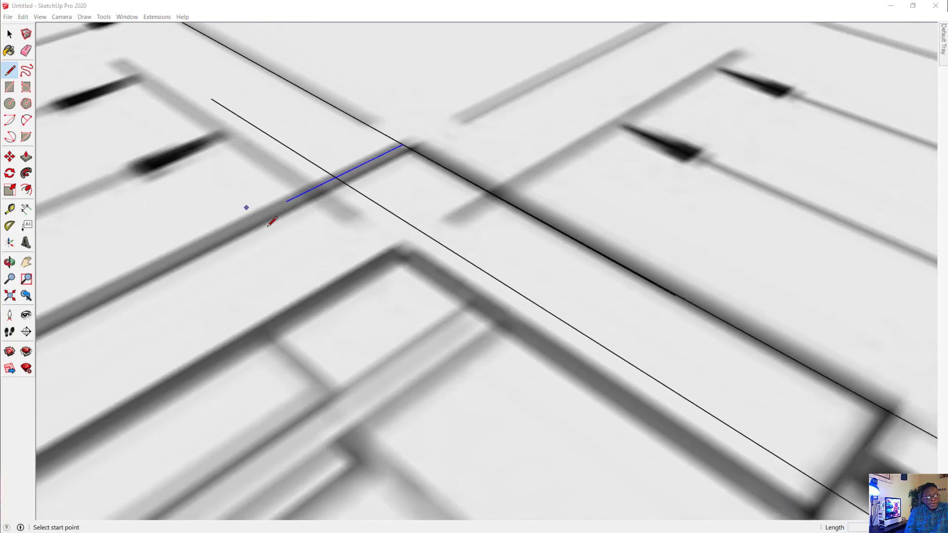
pyautogui.scroll(-5, 435, 296)
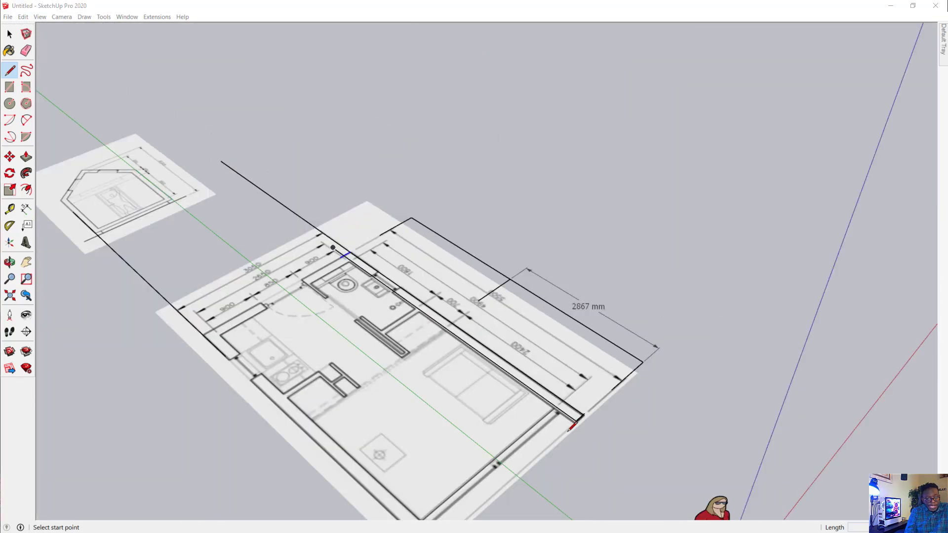
pyautogui.scroll(8, 584, 434)
pyautogui.moveTo(580, 387)
pyautogui.mouseDown(button='middle')
pyautogui.moveTo(560, 349)
pyautogui.moveTo(571, 311)
pyautogui.moveTo(514, 241)
pyautogui.moveTo(461, 216)
pyautogui.moveTo(381, 239)
pyautogui.moveTo(440, 256)
pyautogui.moveTo(493, 396)
pyautogui.moveTo(519, 355)
pyautogui.mouseUp(button='middle')
pyautogui.press('space')
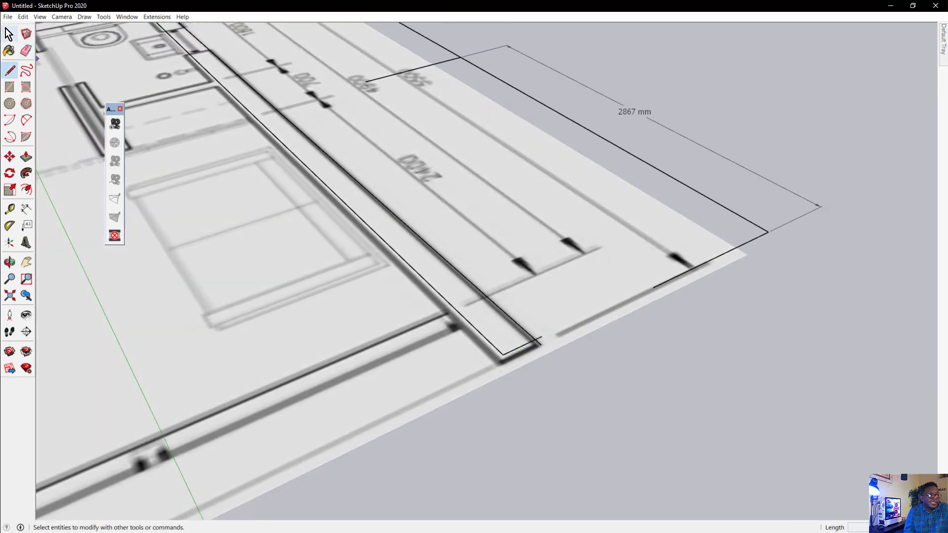
pyautogui.click(120, 108)
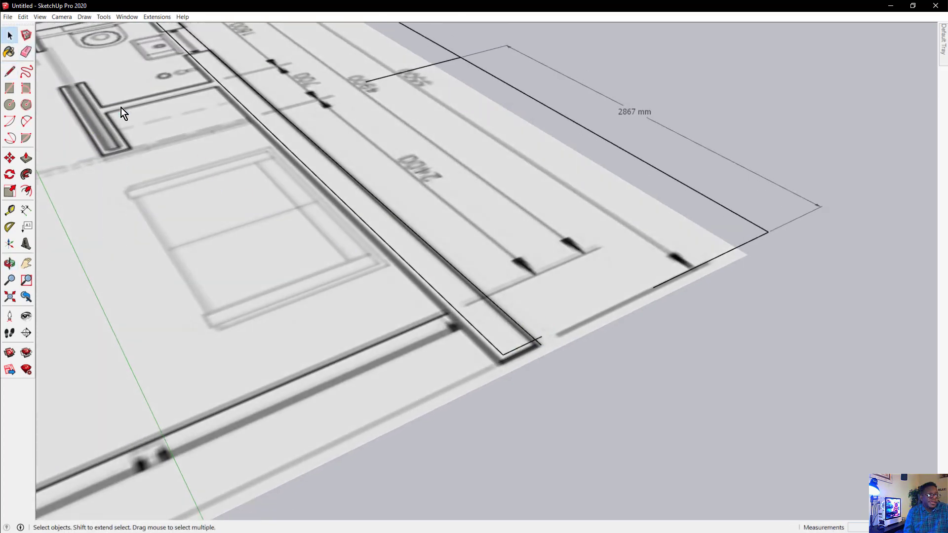
pyautogui.click(478, 330)
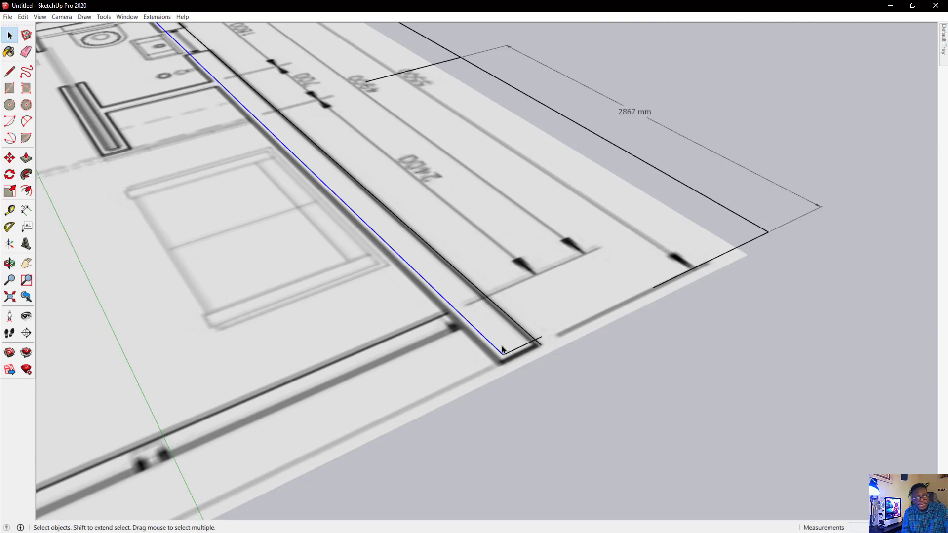
pyautogui.click(558, 370)
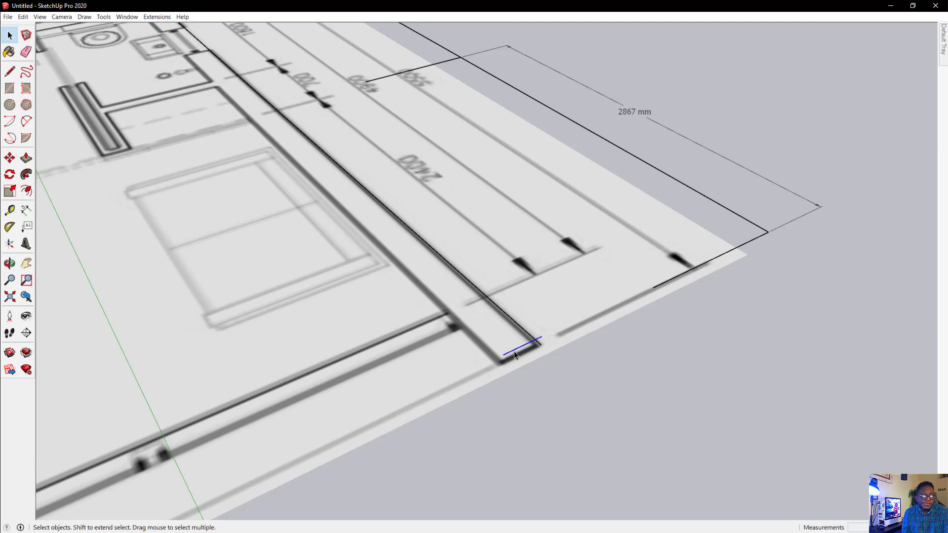
# Draw the right wall's lower end line from the outer corner along the red axis to the inner corner, about 200 mm.
pyautogui.click(10, 71)
pyautogui.scroll(2, 521, 337)
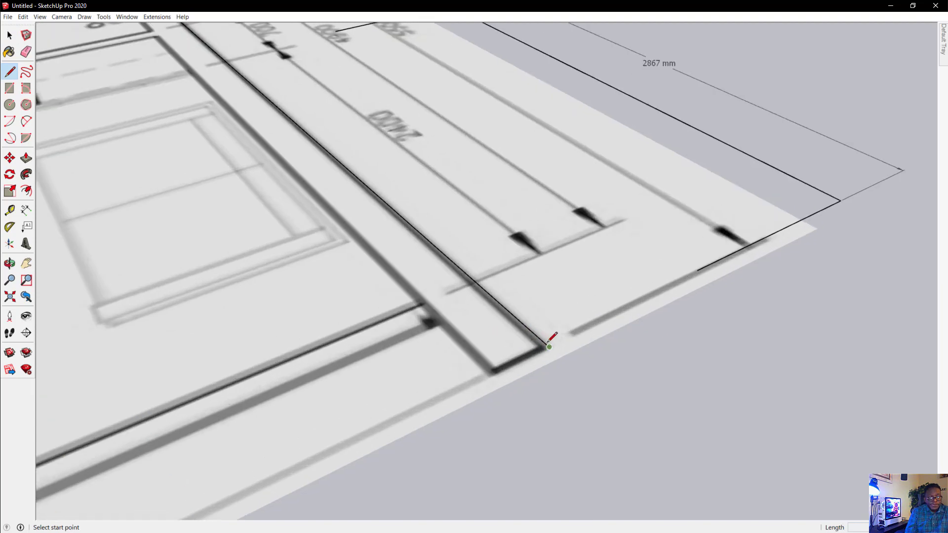
pyautogui.click(549, 346)
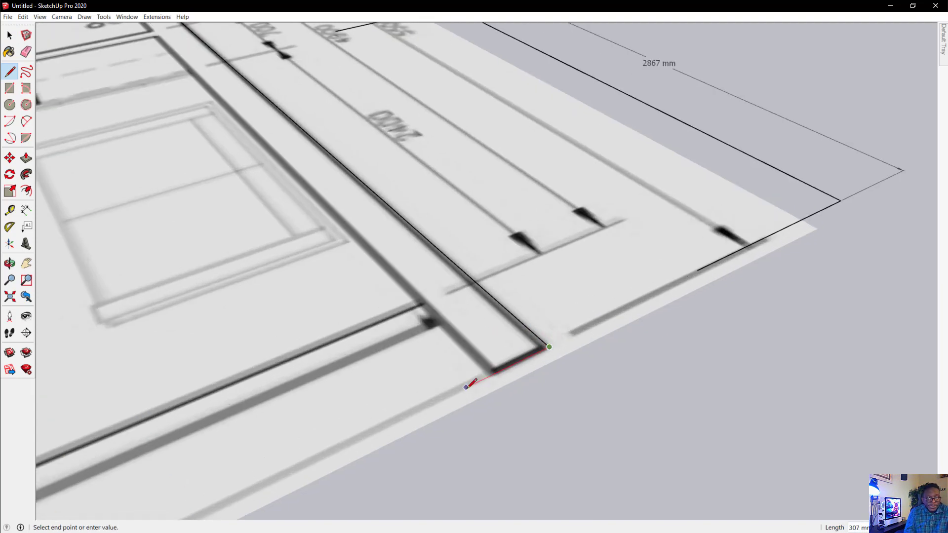
pyautogui.click(496, 373)
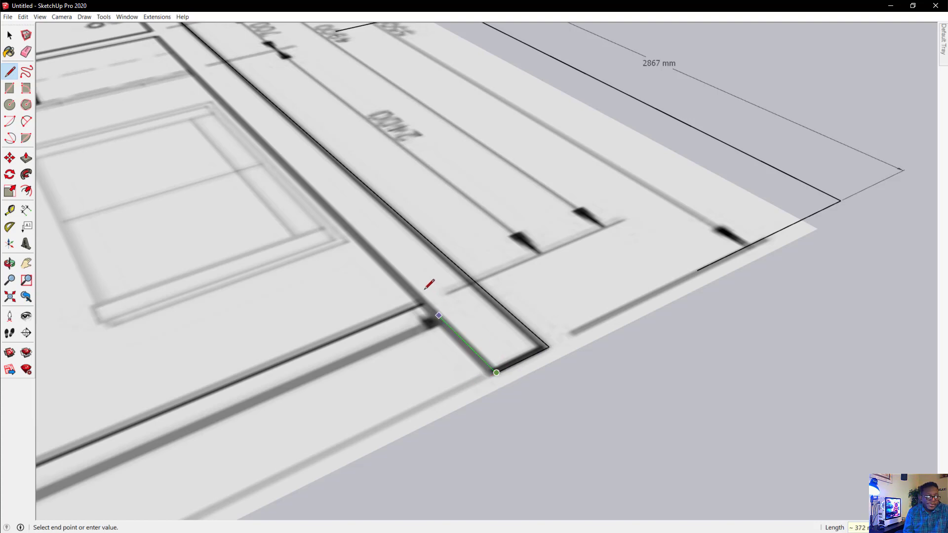
# Draw the inner face line from the wall's lower inner corner along the green axis to just past the top end line.
pyautogui.scroll(-2, 486, 346)
pyautogui.scroll(-3, 488, 348)
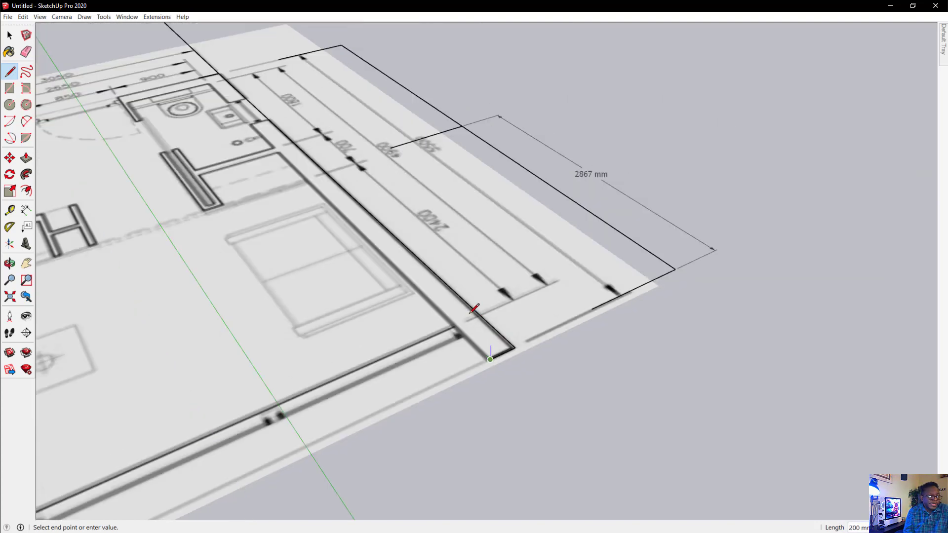
pyautogui.scroll(5, 215, 81)
pyautogui.scroll(4, 213, 79)
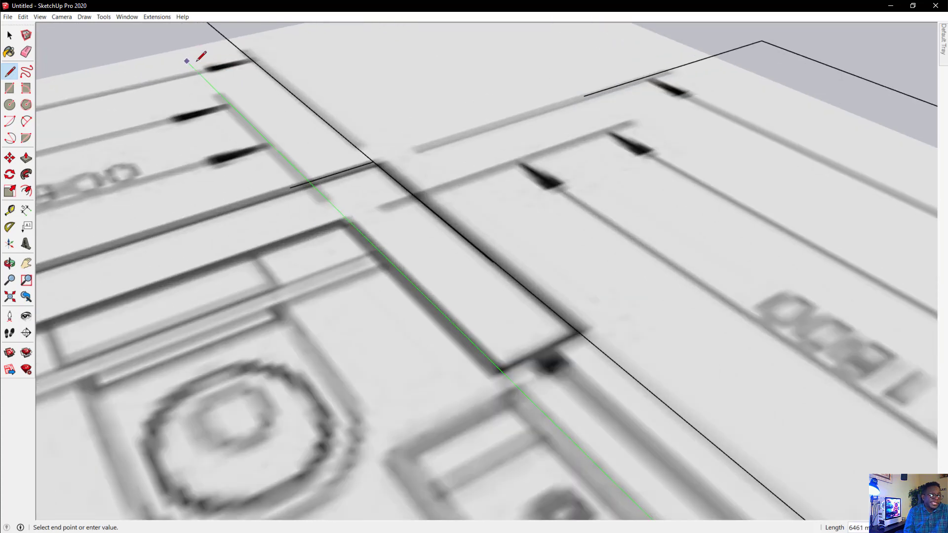
pyautogui.click(287, 159)
pyautogui.press('Escape')
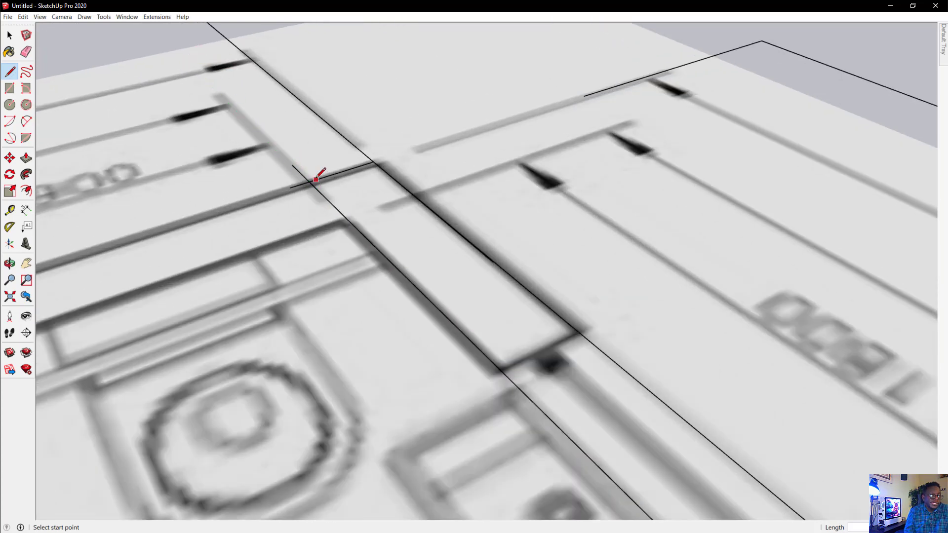
# Erase the two line stubs that overhang the crossing at the right wall's top inner corner.
pyautogui.scroll(4, 316, 178)
pyautogui.moveTo(322, 188); pyautogui.dragTo(381, 223, button='middle')
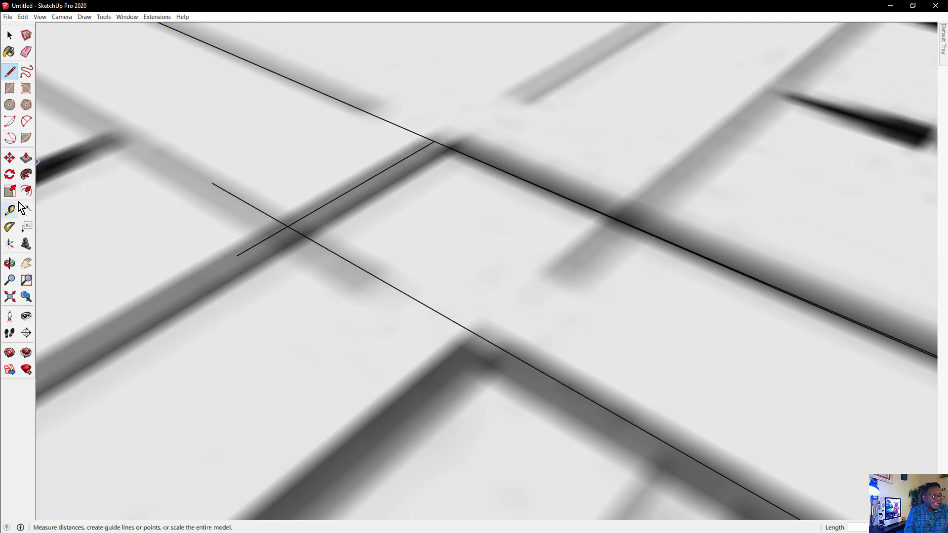
pyautogui.click(26, 51)
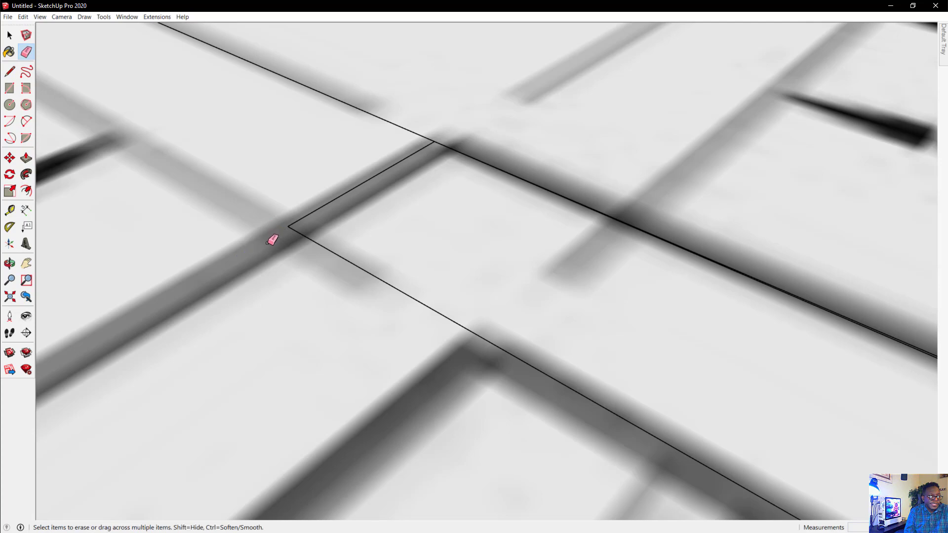
# Erase the outer wall line's extension and the leftover stub beyond the right wall's top outer corner.
pyautogui.scroll(-3, 356, 136)
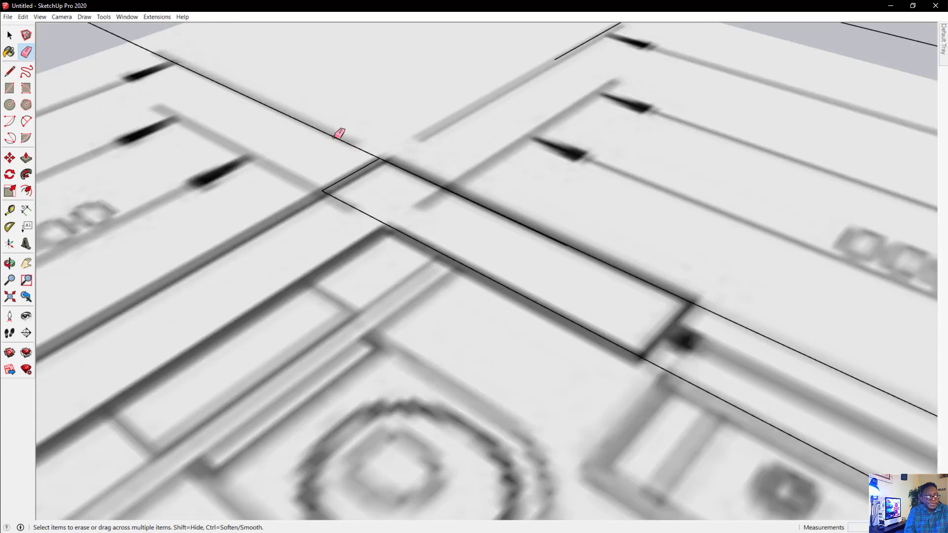
pyautogui.scroll(5, 340, 134)
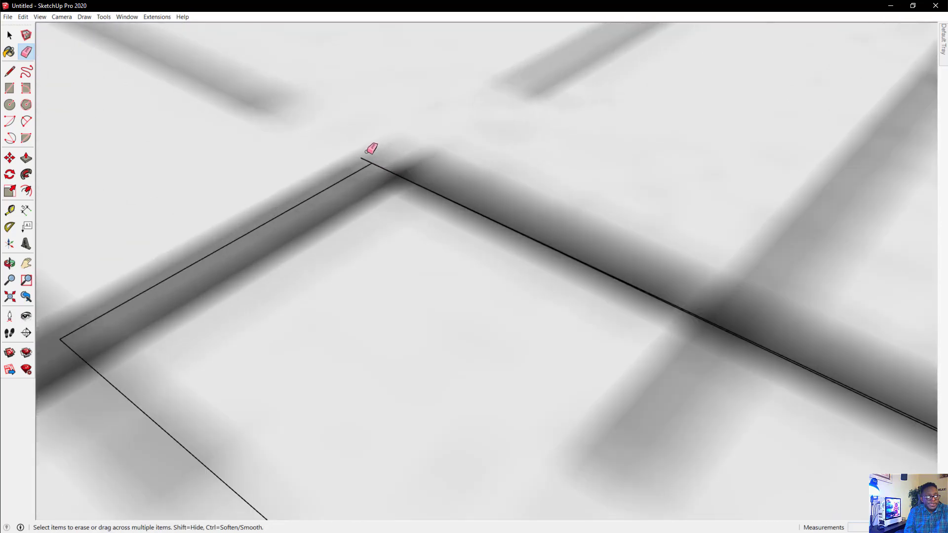
pyautogui.scroll(2, 369, 150)
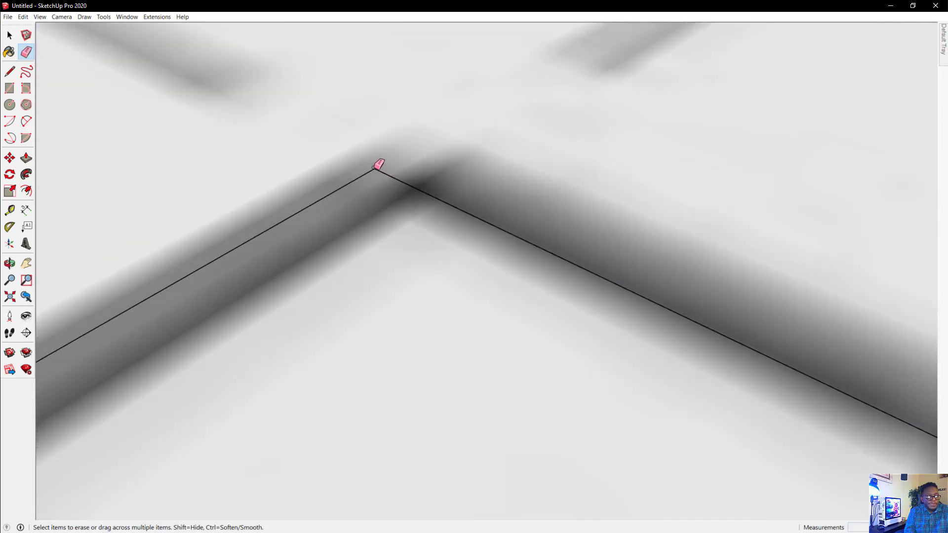
pyautogui.scroll(-6, 380, 166)
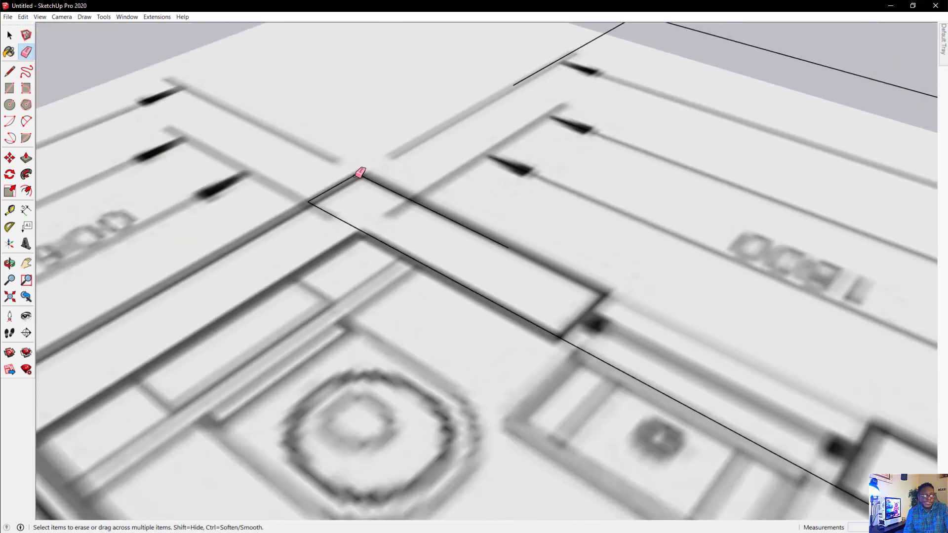
# Inspect both ends of the right wall's outline for missing stretches of the outer face line.
pyautogui.scroll(-4, 501, 250)
pyautogui.scroll(7, 298, 127)
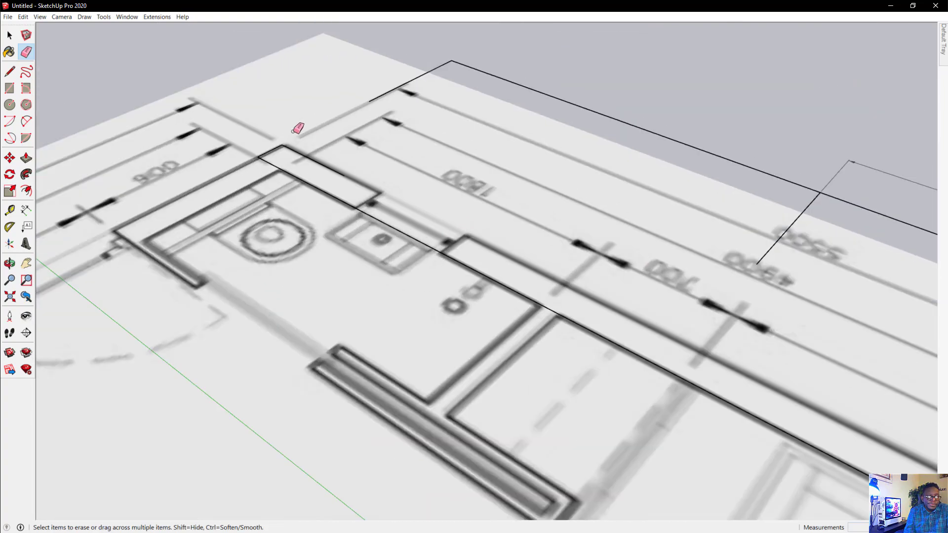
pyautogui.scroll(2, 360, 214)
pyautogui.scroll(-8, 365, 216)
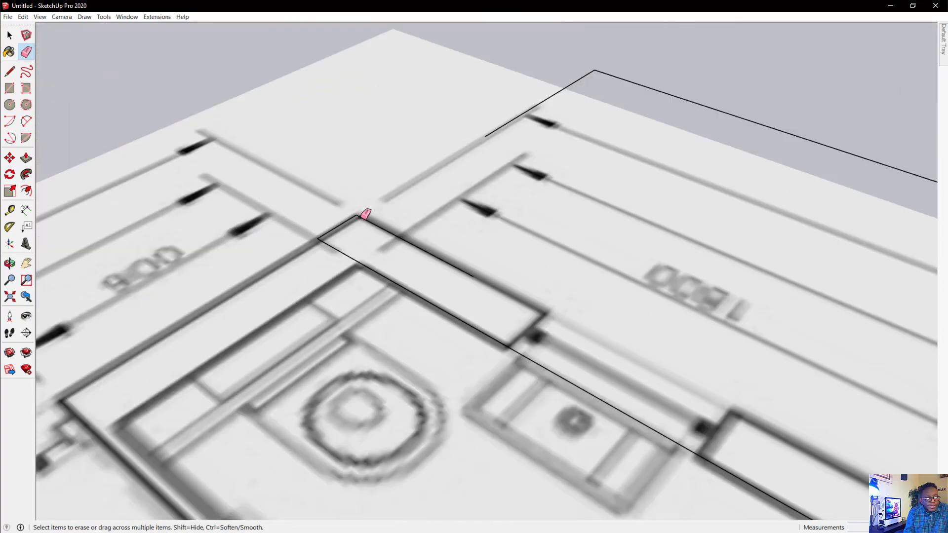
pyautogui.scroll(10, 550, 326)
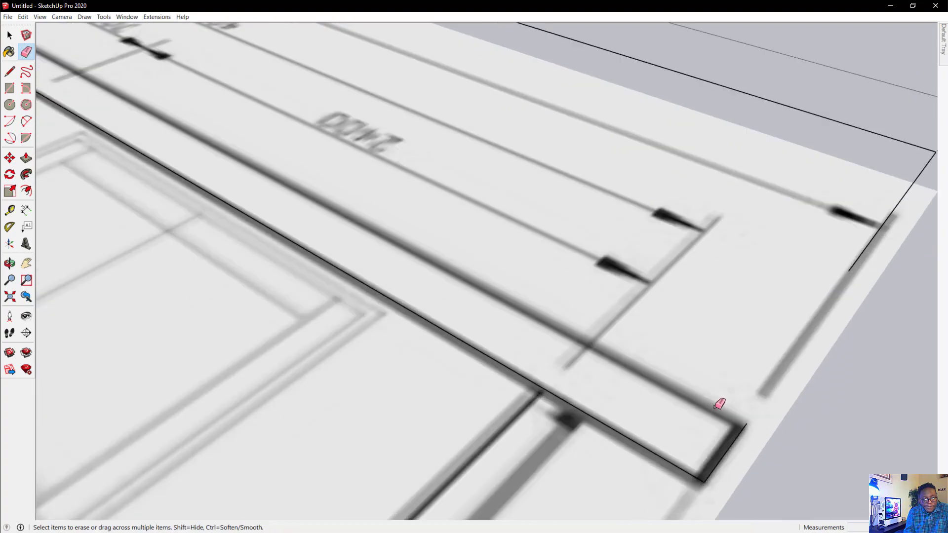
pyautogui.scroll(-10, 749, 446)
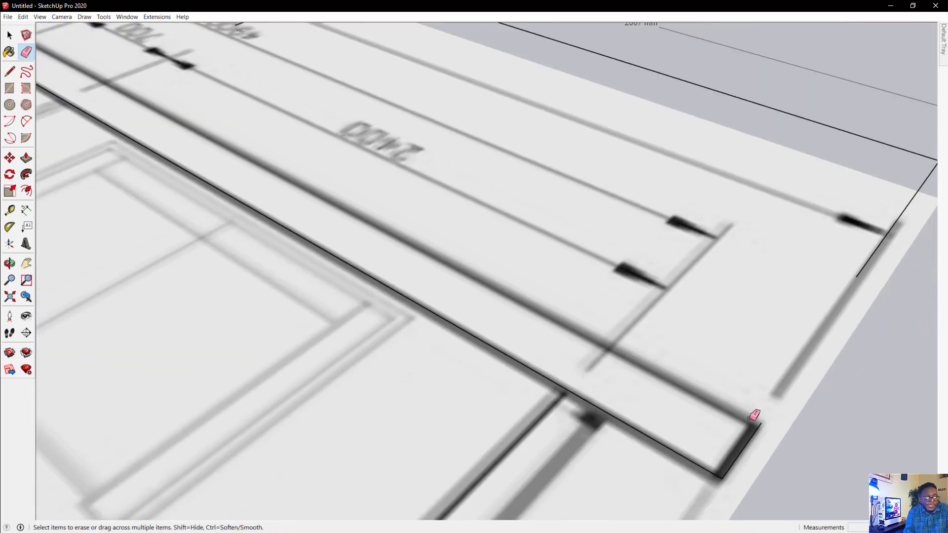
pyautogui.scroll(5, 263, 147)
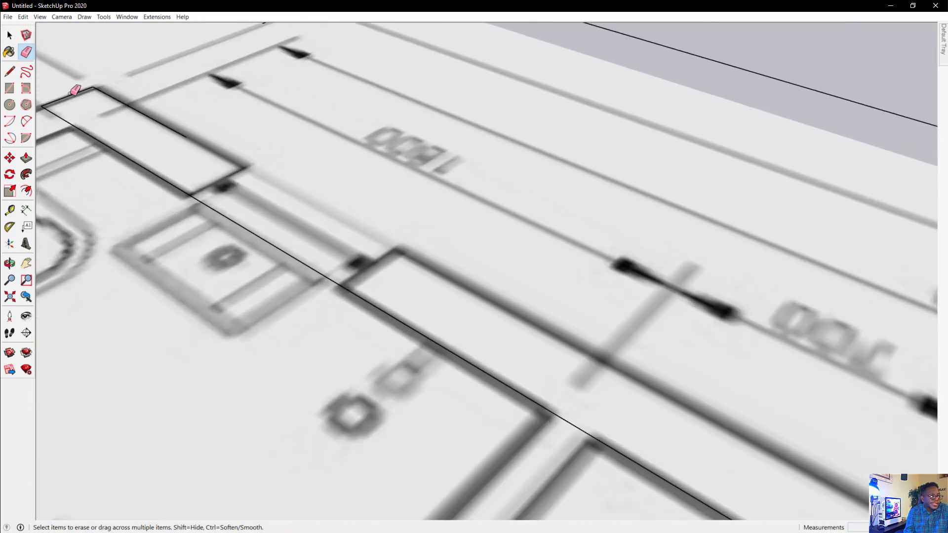
# Draw the missing outer face line of the right wall along the green axis, from the existing edge's open end to the lower end line.
pyautogui.click(9, 71)
pyautogui.scroll(6, 113, 91)
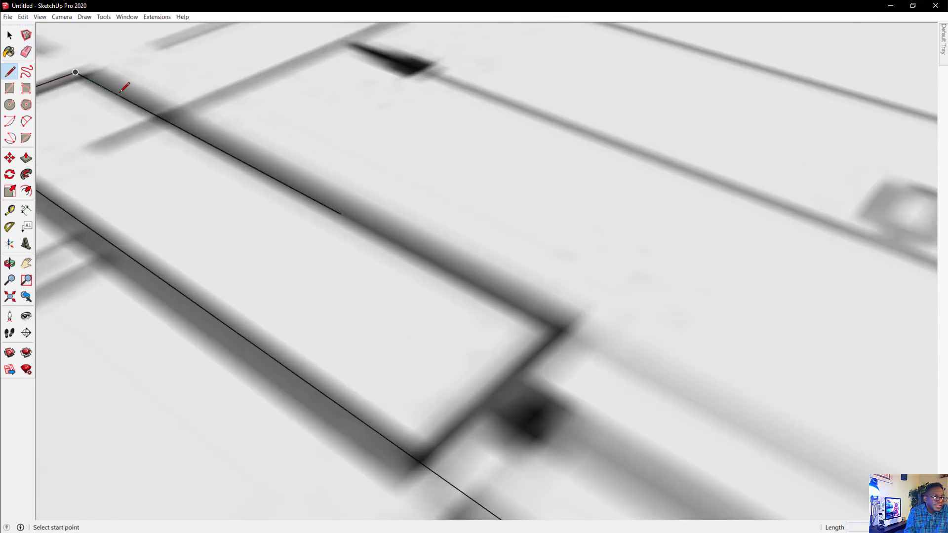
pyautogui.click(341, 214)
pyautogui.scroll(-5, 271, 186)
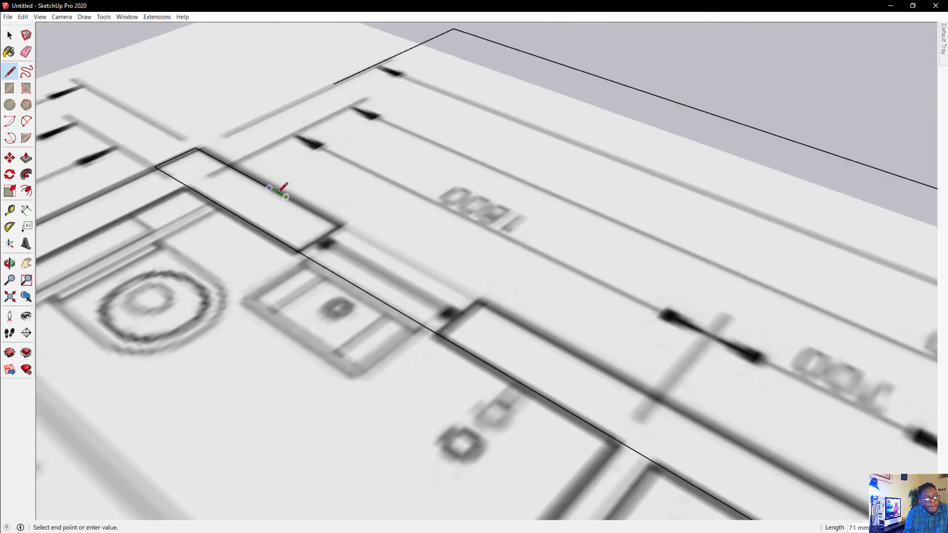
pyautogui.scroll(-5, 309, 193)
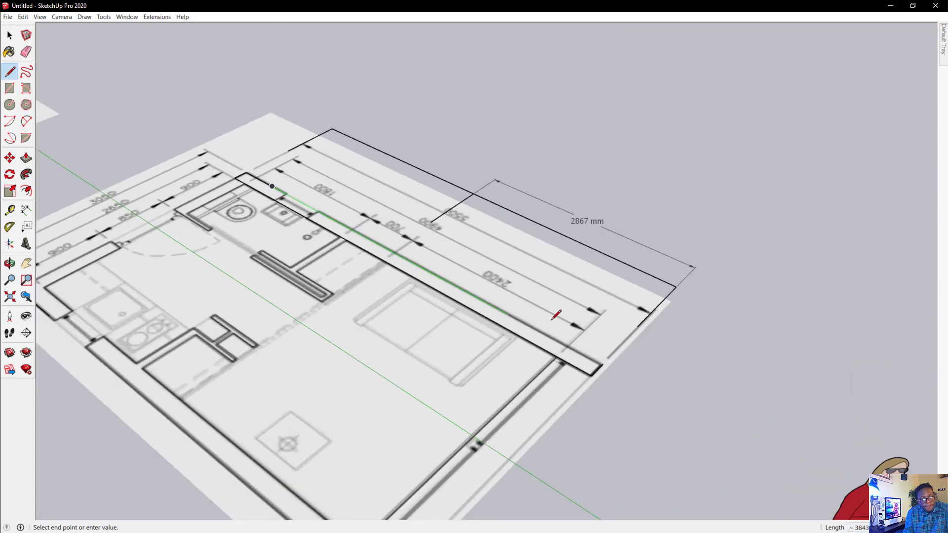
pyautogui.scroll(4, 617, 365)
pyautogui.scroll(4, 640, 383)
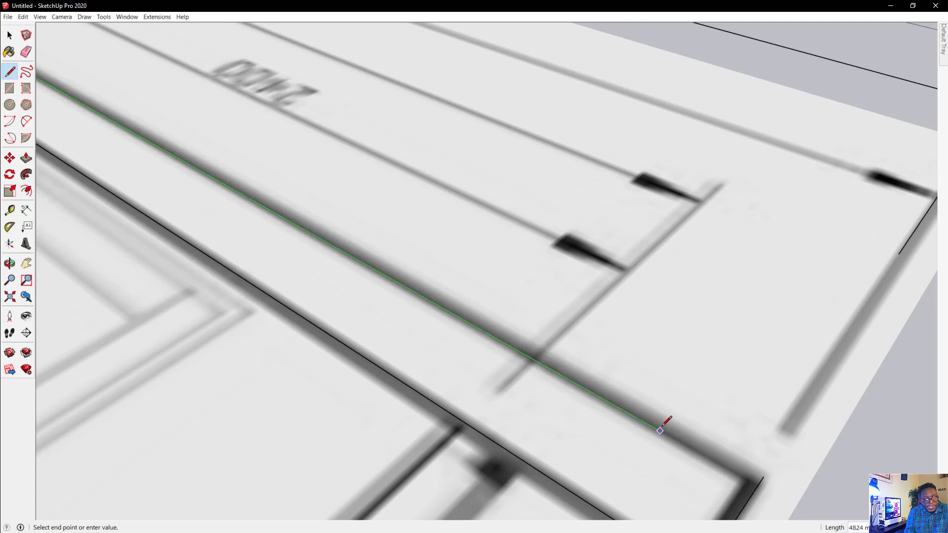
pyautogui.click(758, 486)
pyautogui.scroll(-5, 739, 414)
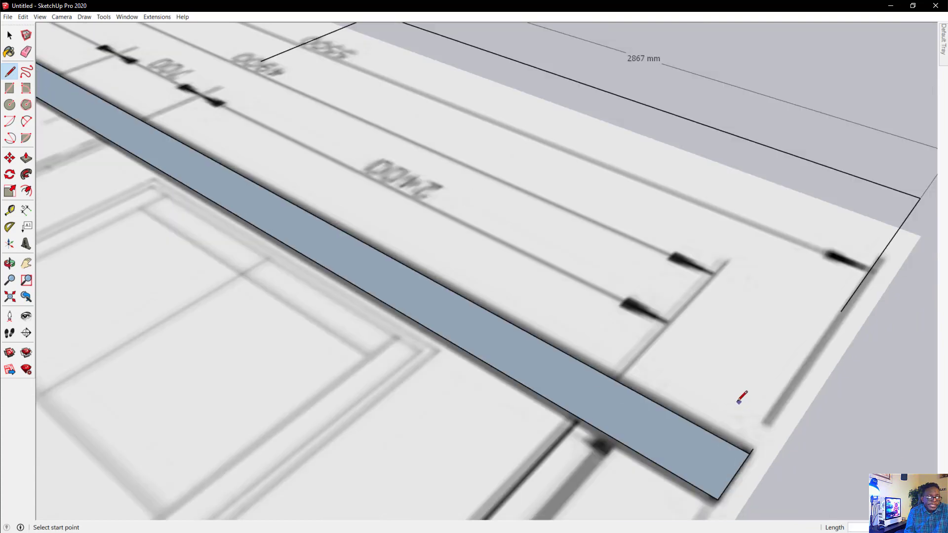
# Examine the filled right wall face from several angles, including the edge stub at its lower outer corner.
pyautogui.moveTo(730, 286); pyautogui.dragTo(418, 192, button='middle')
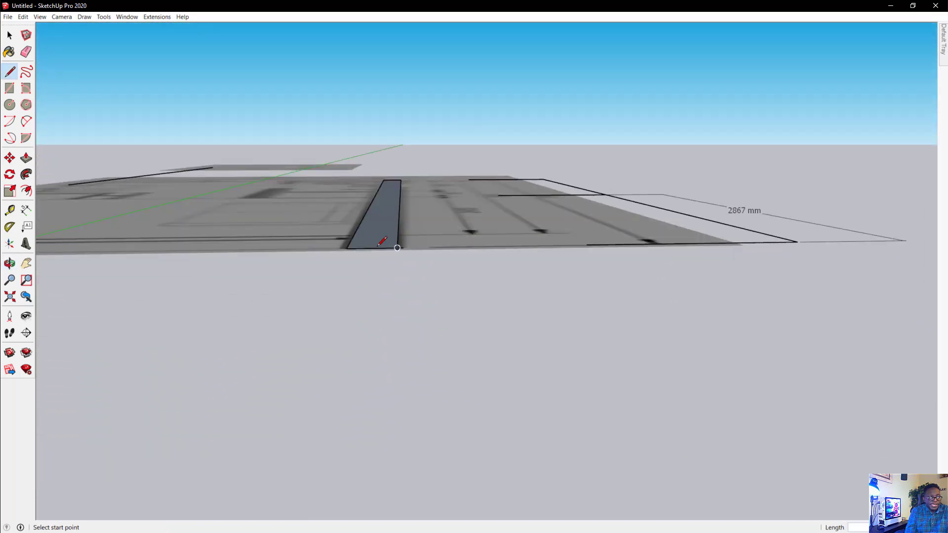
pyautogui.moveTo(634, 138)
pyautogui.mouseDown(button='middle')
pyautogui.moveTo(294, 332)
pyautogui.moveTo(151, 387)
pyautogui.moveTo(9, 374)
pyautogui.moveTo(344, 273)
pyautogui.mouseUp(button='middle')
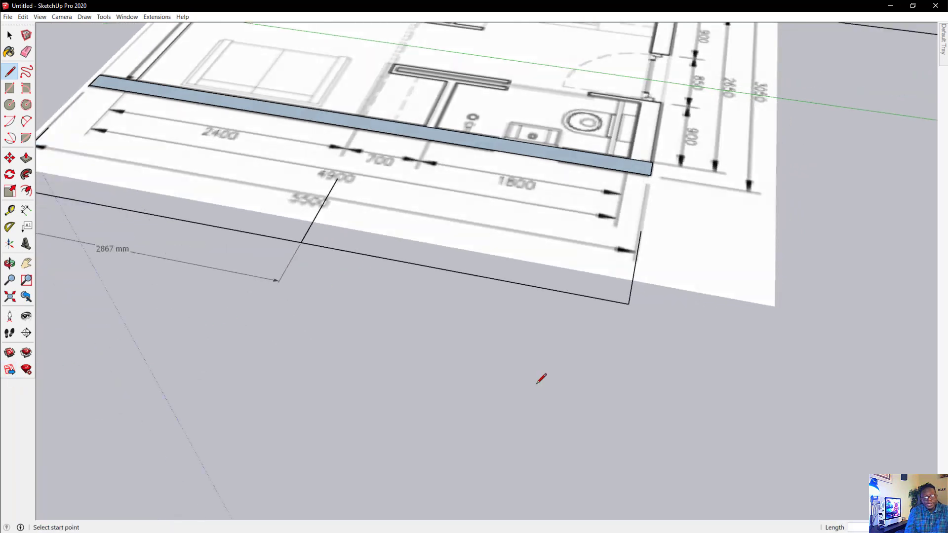
pyautogui.scroll(-3, 541, 378)
pyautogui.scroll(5, 192, 151)
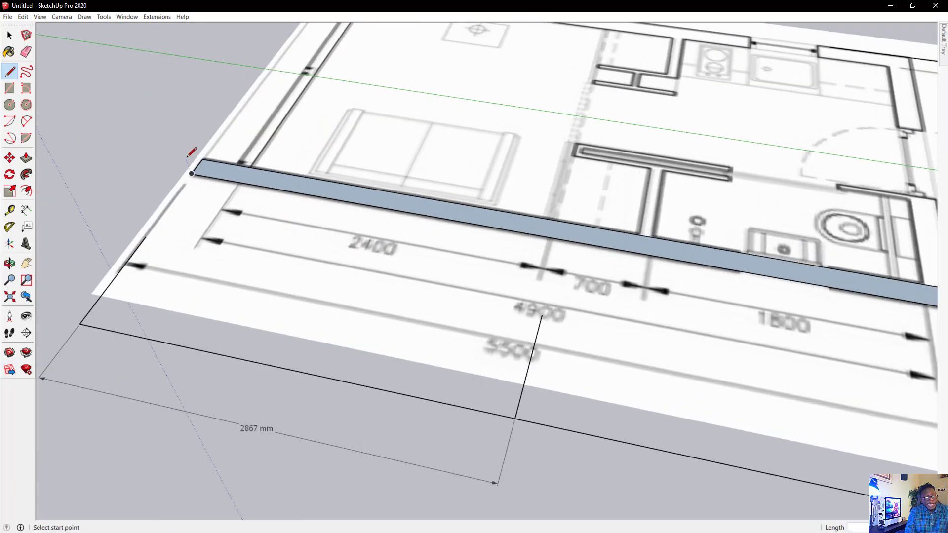
pyautogui.scroll(6, 206, 152)
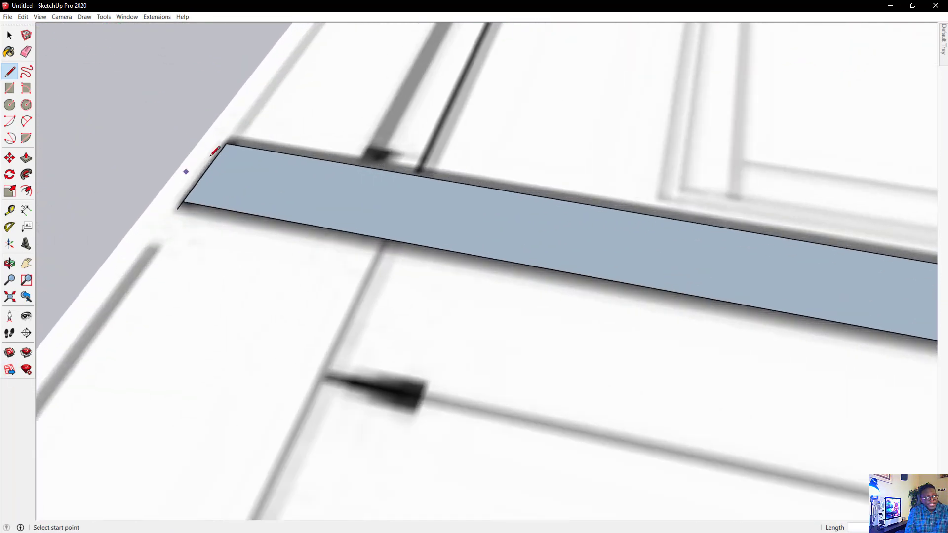
pyautogui.scroll(-8, 193, 200)
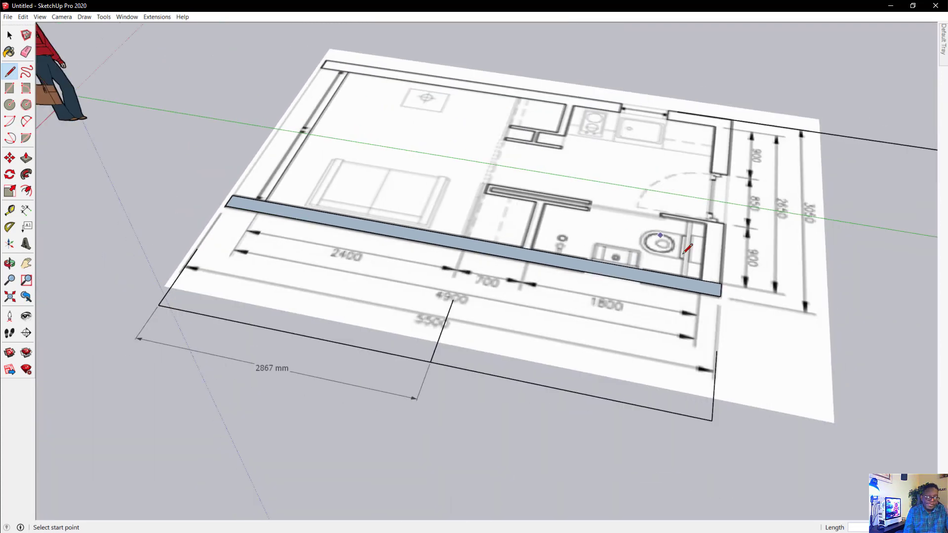
pyautogui.moveTo(568, 238); pyautogui.dragTo(499, 255, button='middle')
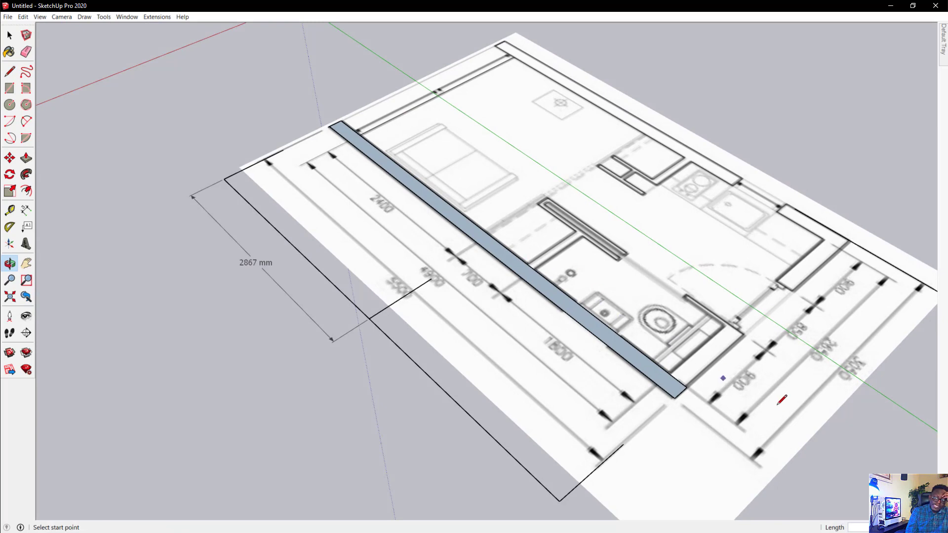
pyautogui.scroll(5, 768, 428)
pyautogui.moveTo(665, 360); pyautogui.dragTo(658, 319, button='middle')
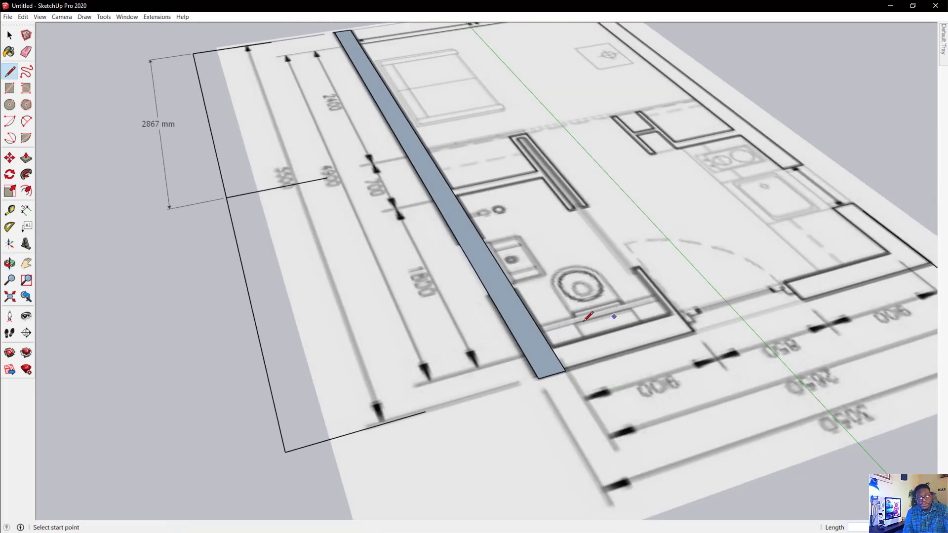
# Draw a 2850 mm long rectangle for the entrance wall, from the right wall's upper inner corner across the door opening to the opposite outer wall.
pyautogui.click(9, 87)
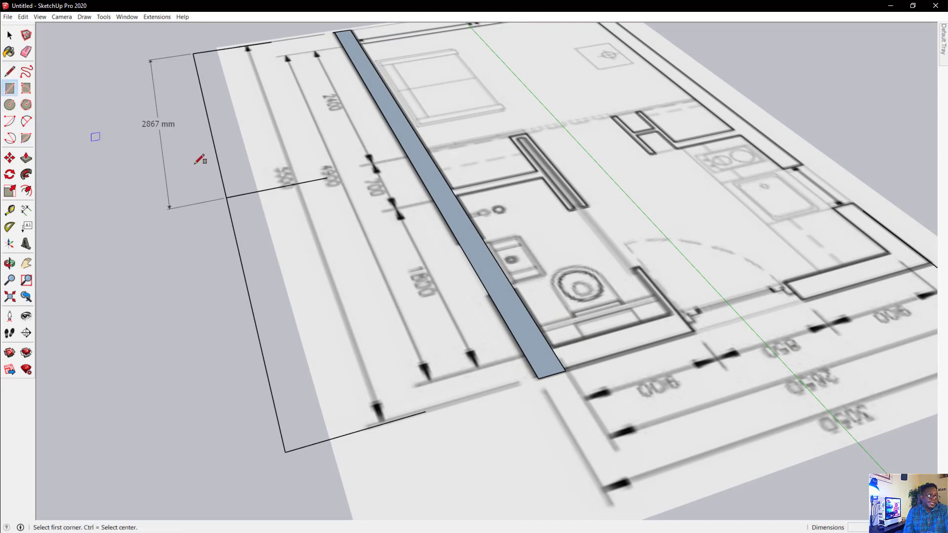
pyautogui.click(566, 371)
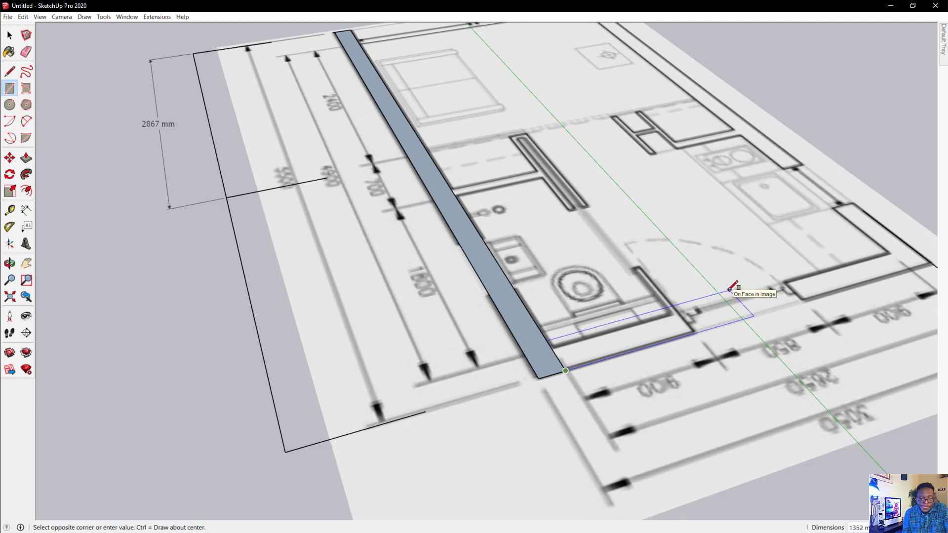
pyautogui.scroll(-3, 617, 296)
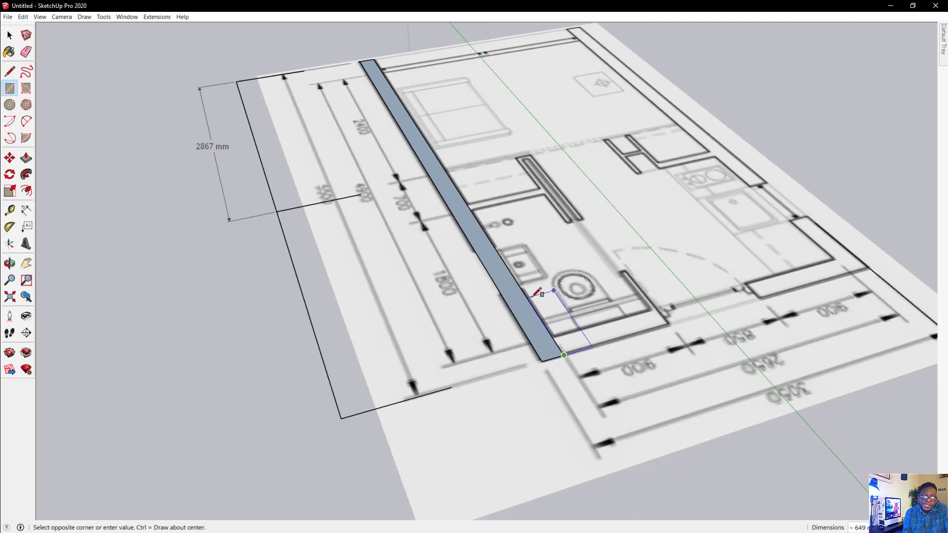
pyautogui.scroll(3, 725, 354)
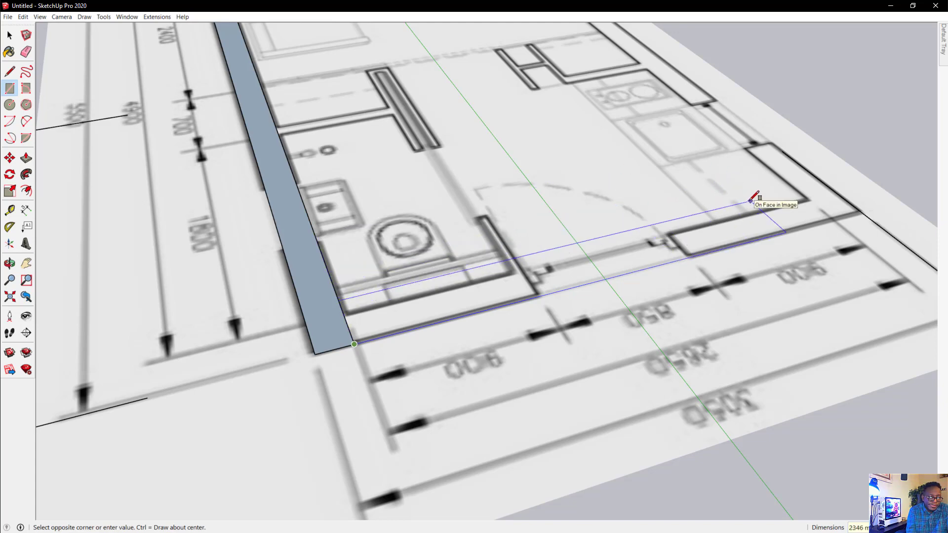
pyautogui.write('2')
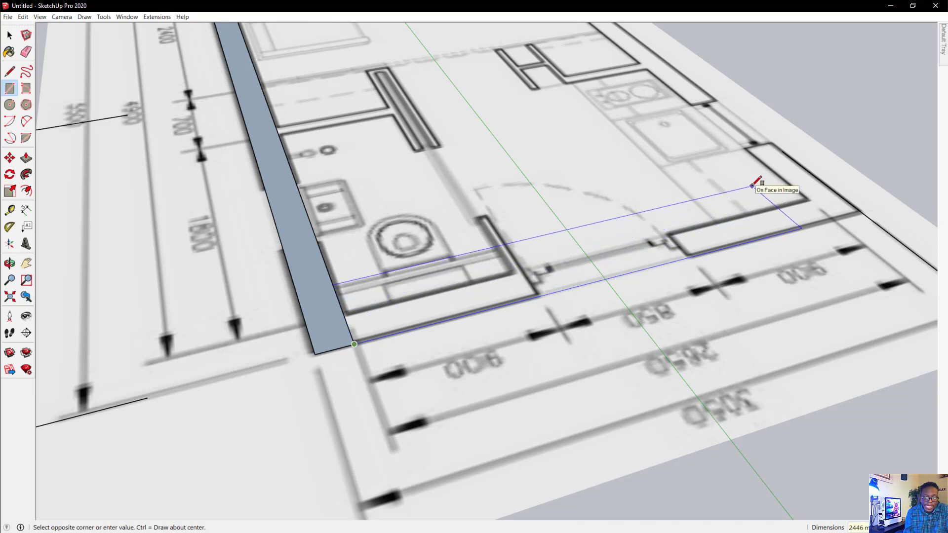
pyautogui.write('2850')
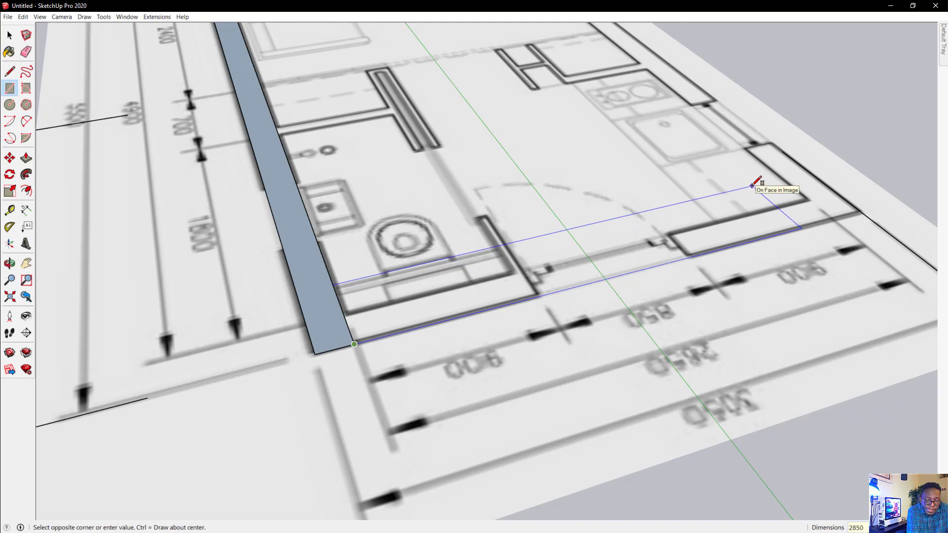
pyautogui.write(',')
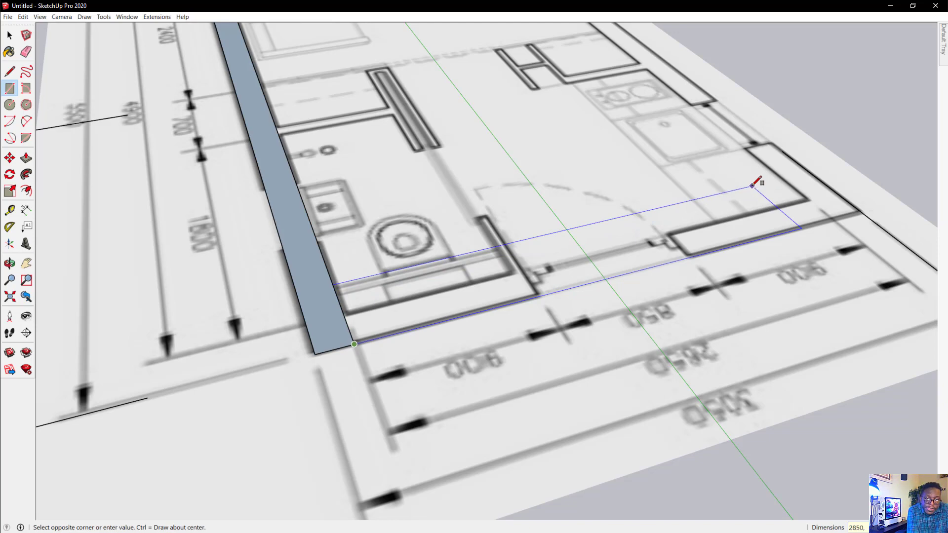
pyautogui.click(799, 164)
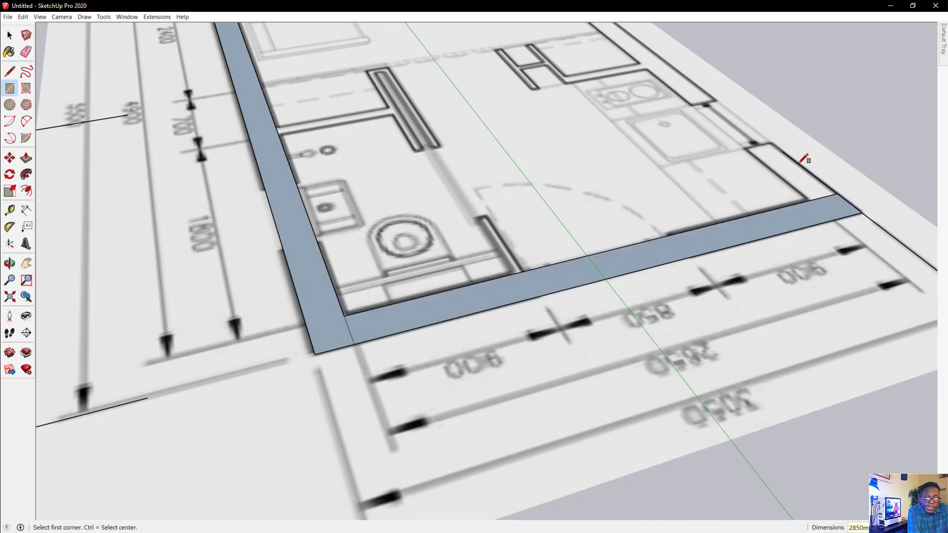
# Erase the dividing edge between the right wall and entrance wall faces at their shared corner.
pyautogui.moveTo(746, 210); pyautogui.dragTo(808, 248, button='middle')
pyautogui.scroll(5, 383, 345)
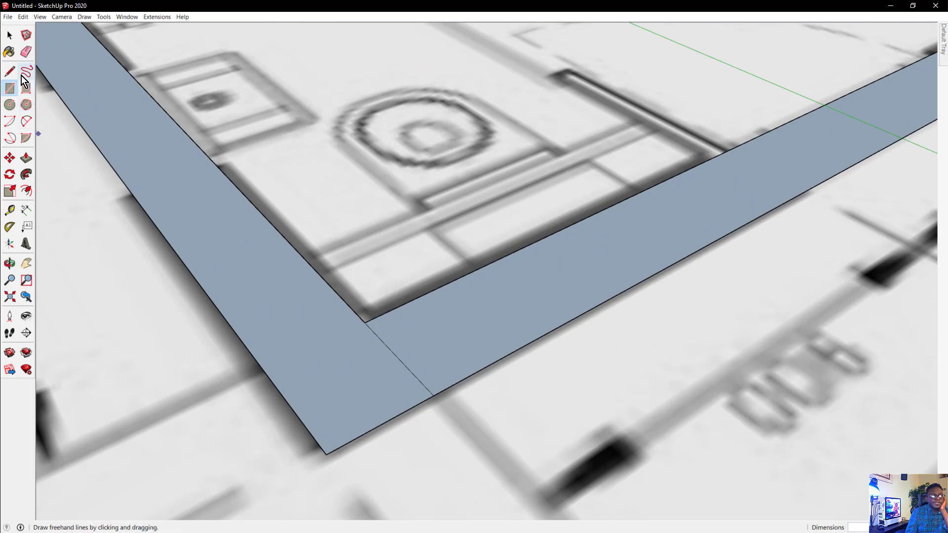
pyautogui.click(25, 51)
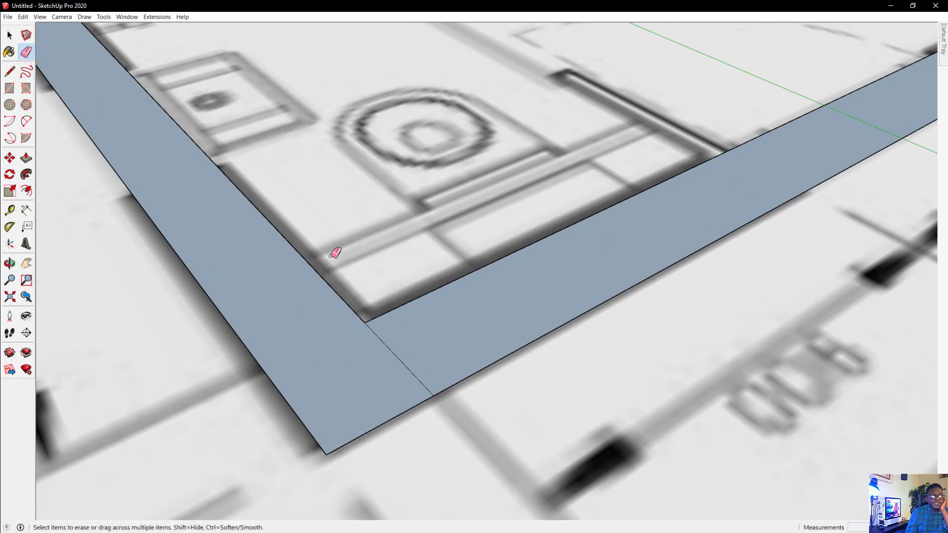
pyautogui.click(374, 330)
pyautogui.scroll(-2, 295, 306)
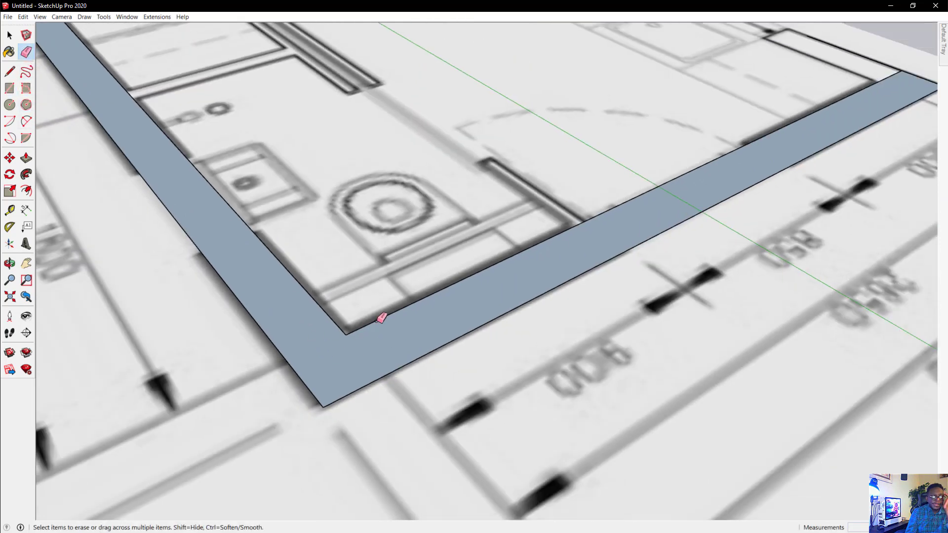
# Examine the joined L-shaped wall face against the floor plan from the opposite side.
pyautogui.scroll(-8, 419, 346)
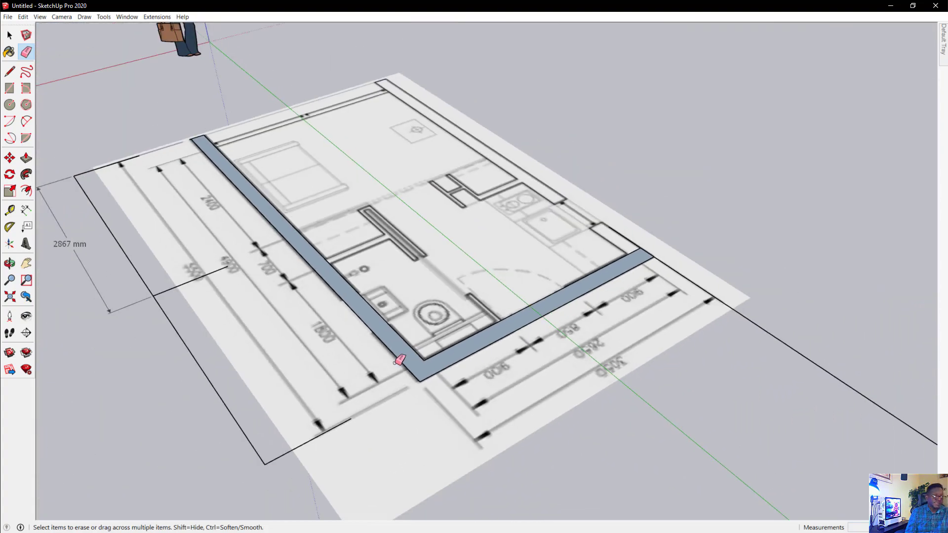
pyautogui.moveTo(327, 366); pyautogui.dragTo(638, 337, button='middle')
pyautogui.scroll(-2, 594, 415)
pyautogui.scroll(4, 563, 474)
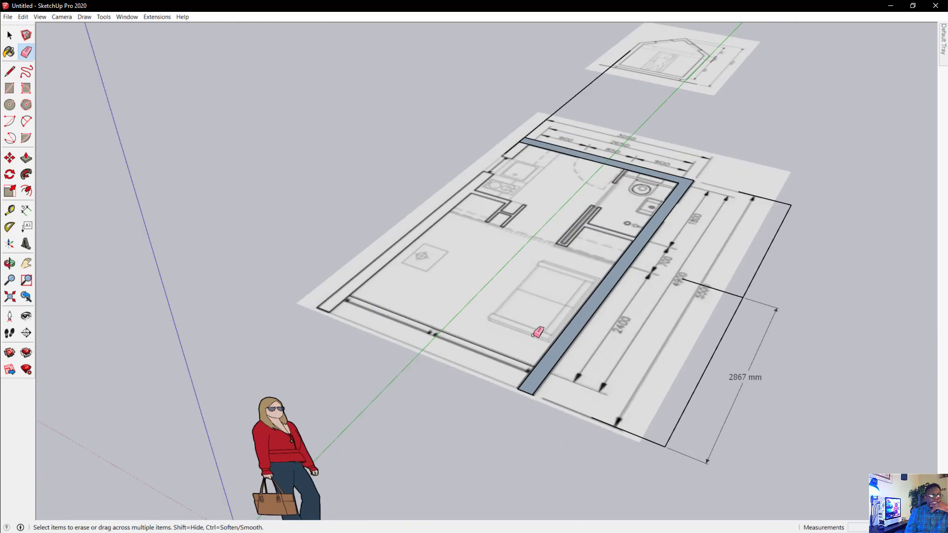
pyautogui.scroll(4, 702, 105)
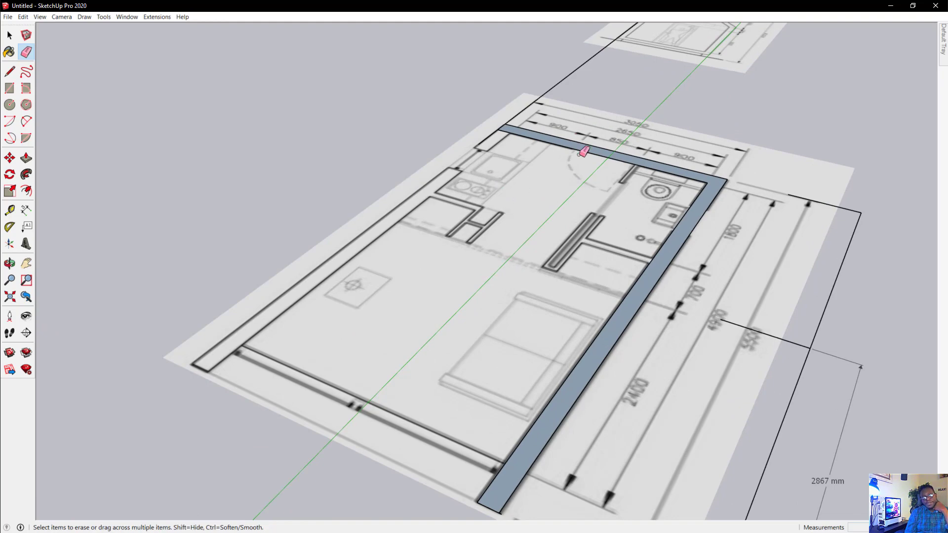
pyautogui.scroll(-2, 577, 253)
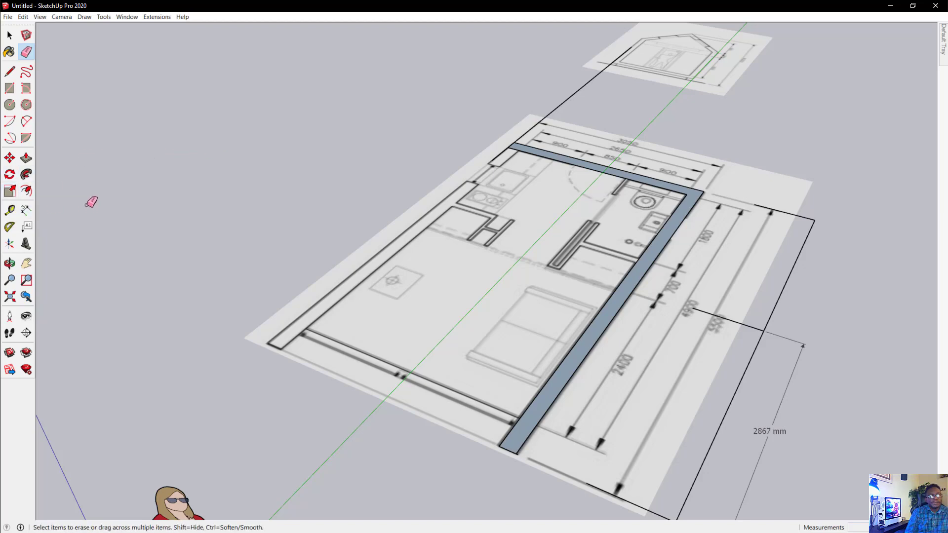
# Extrude the joined L-shaped wall face upward about 2077 mm with Push/Pull.
pyautogui.scroll(5, 161, 170)
pyautogui.moveTo(397, 161)
pyautogui.mouseDown(button='middle')
pyautogui.moveTo(398, 245)
pyautogui.moveTo(417, 228)
pyautogui.mouseUp(button='middle')
pyautogui.scroll(-5, 202, 274)
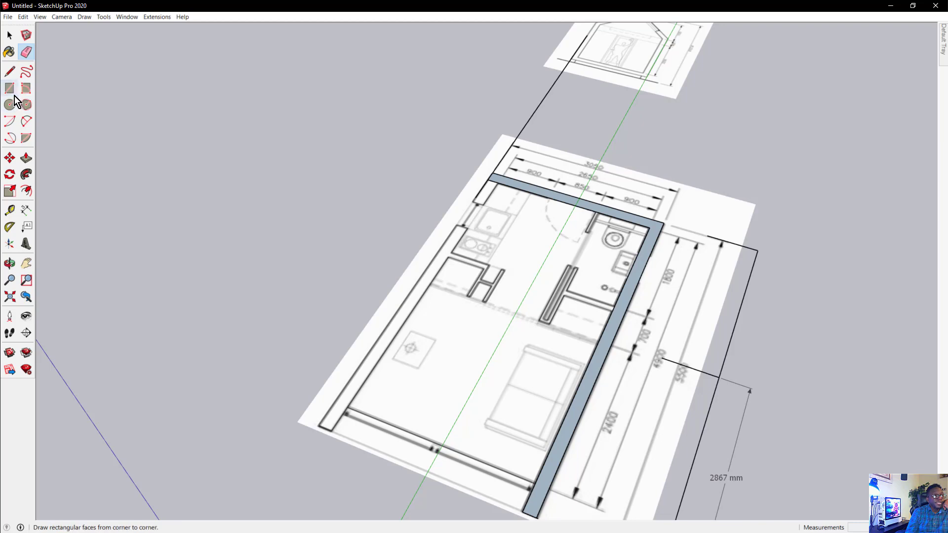
pyautogui.click(23, 159)
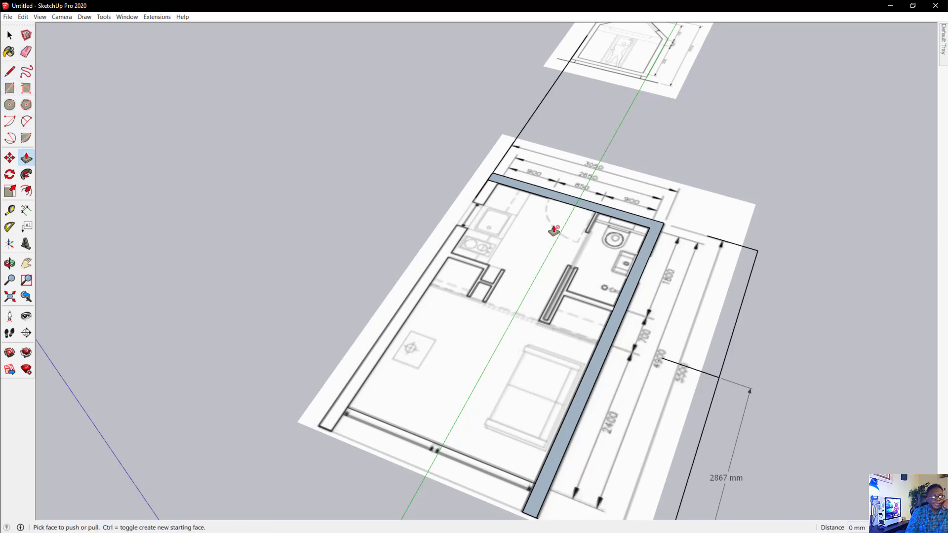
pyautogui.click(638, 266)
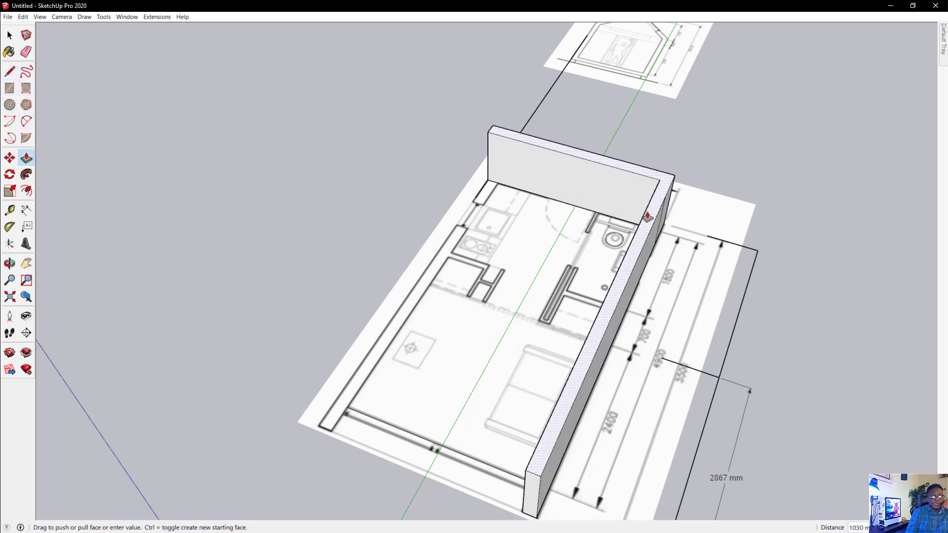
pyautogui.click(653, 151)
# Erase the vertical seam edge on the outer face of the extruded right wall, near the entrance corner.
pyautogui.moveTo(719, 218); pyautogui.dragTo(567, 220, button='middle')
pyautogui.scroll(6, 677, 356)
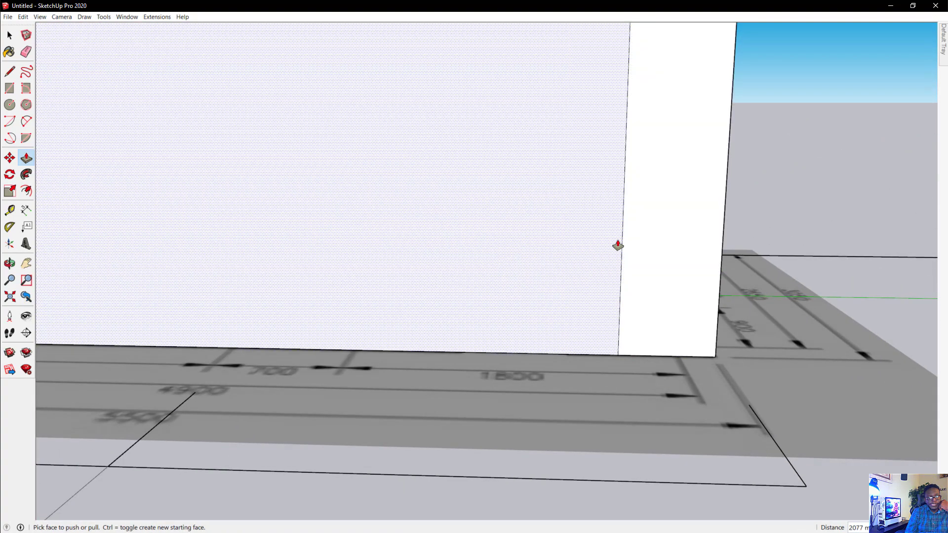
pyautogui.click(617, 245)
pyautogui.click(239, 275)
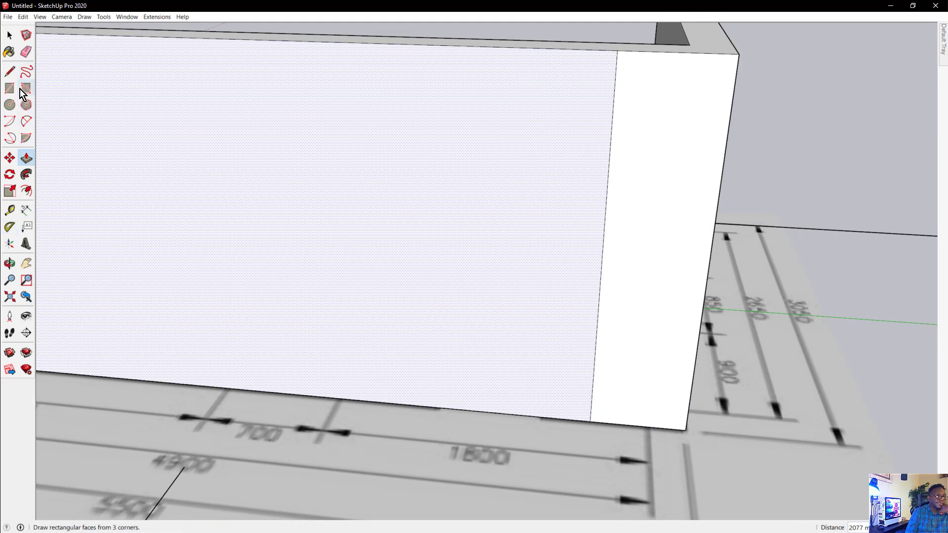
pyautogui.click(26, 52)
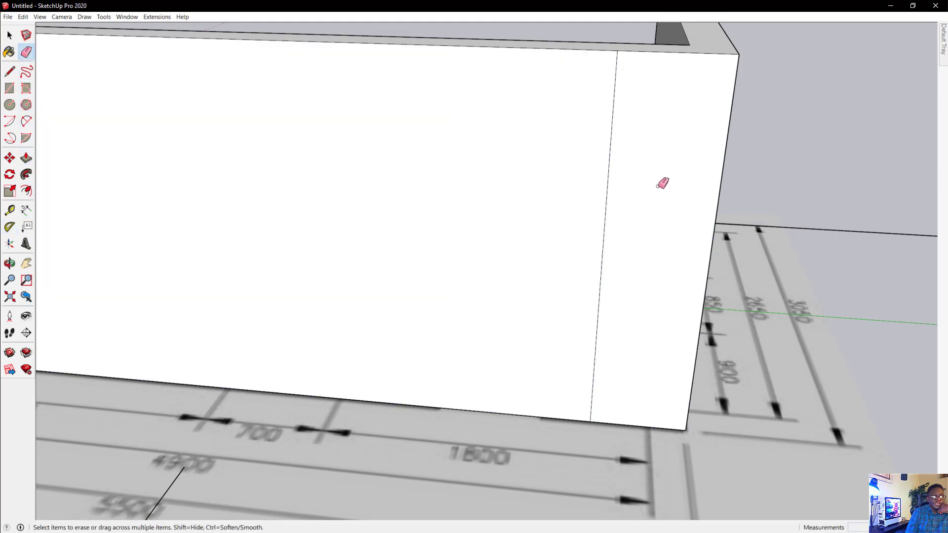
pyautogui.click(609, 190)
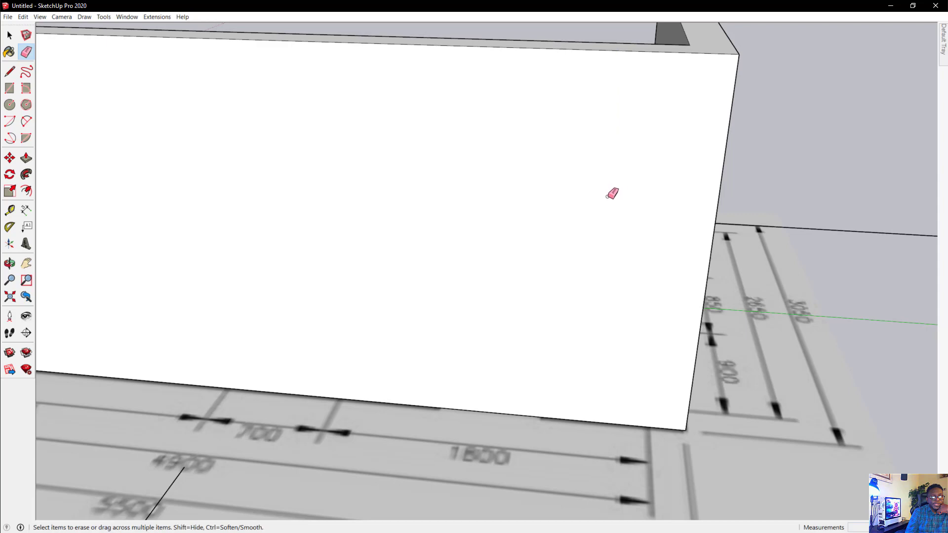
# Draw a 200 mm line on the right wall's outer face, running inward from the vertical entrance corner edge along the green axis.
pyautogui.moveTo(612, 192)
pyautogui.mouseDown(button='middle')
pyautogui.moveTo(540, 277)
pyautogui.moveTo(603, 286)
pyautogui.moveTo(642, 321)
pyautogui.mouseUp(button='middle')
pyautogui.scroll(5, 644, 317)
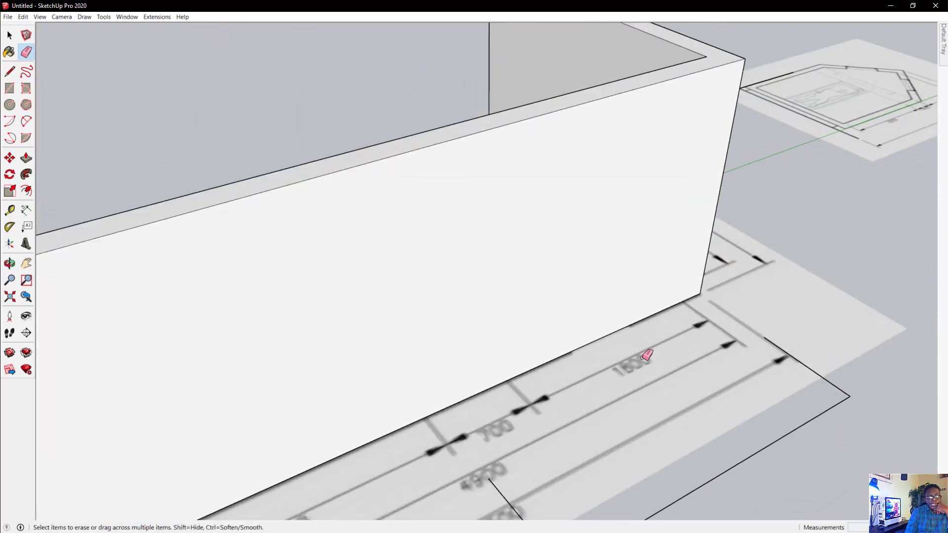
pyautogui.moveTo(531, 311)
pyautogui.mouseDown(button='middle')
pyautogui.moveTo(730, 408)
pyautogui.moveTo(842, 394)
pyautogui.moveTo(511, 341)
pyautogui.moveTo(337, 326)
pyautogui.moveTo(203, 349)
pyautogui.moveTo(380, 341)
pyautogui.mouseUp(button='middle')
pyautogui.scroll(-2, 371, 326)
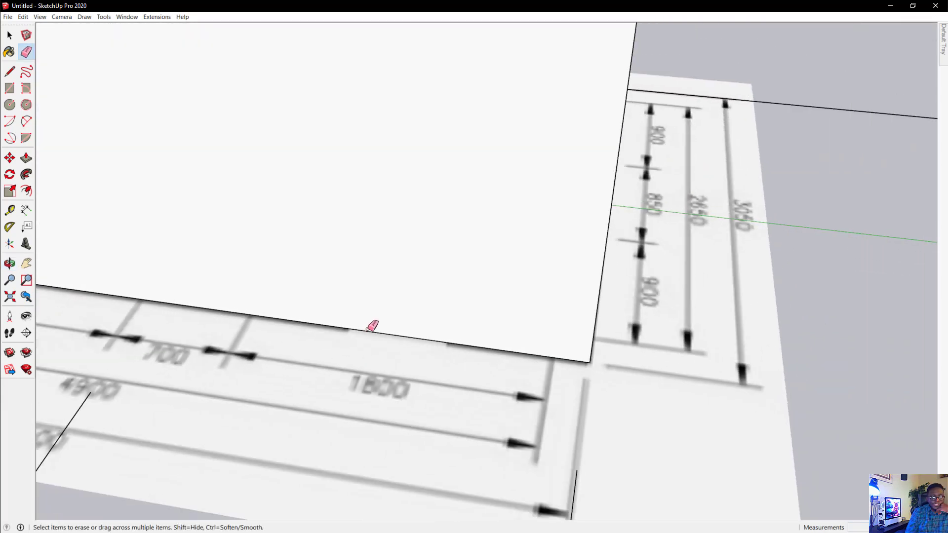
pyautogui.moveTo(381, 335); pyautogui.dragTo(439, 365, button='middle')
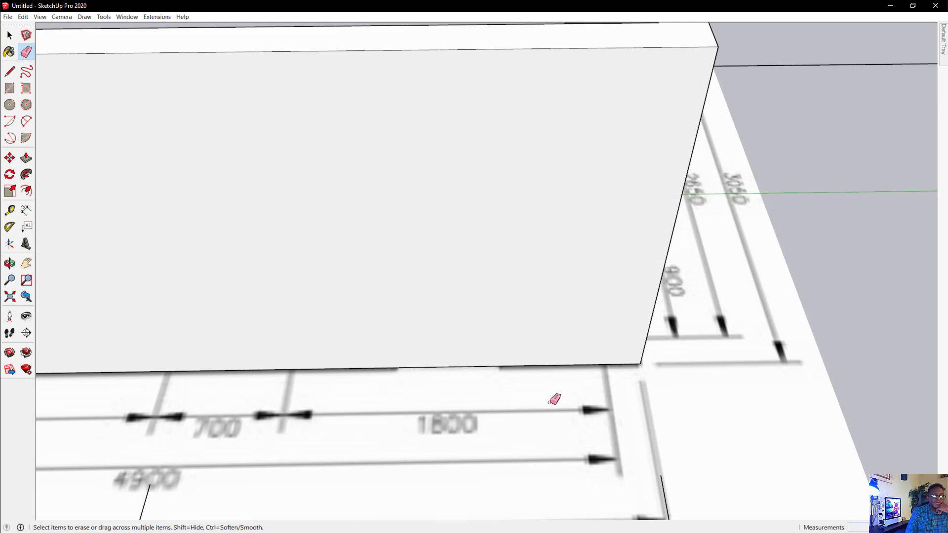
pyautogui.moveTo(532, 404); pyautogui.dragTo(558, 383, button='middle')
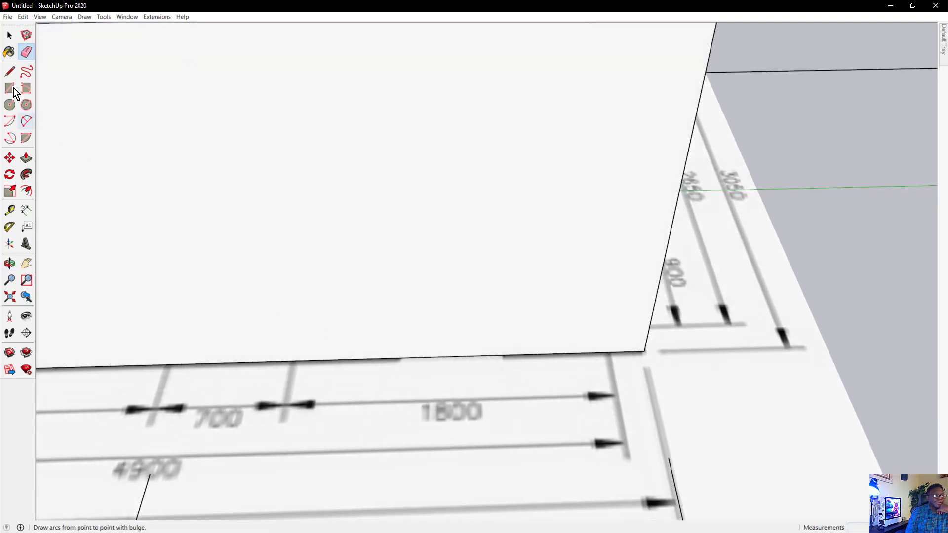
pyautogui.click(9, 71)
pyautogui.scroll(2, 664, 249)
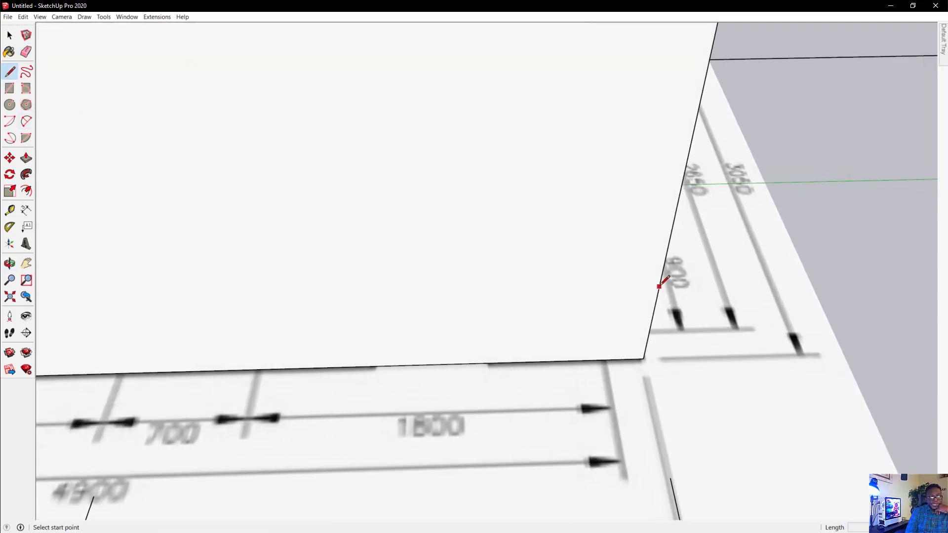
pyautogui.click(673, 224)
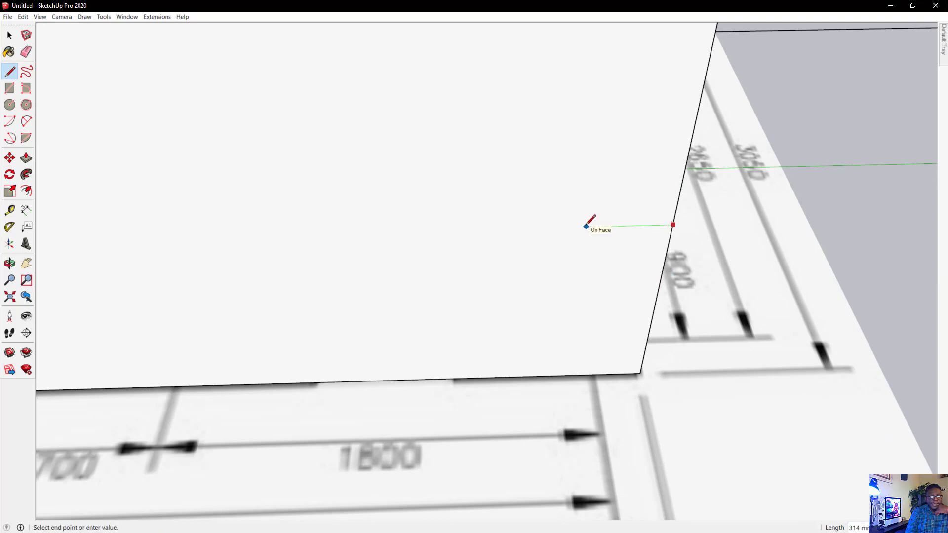
pyautogui.write('200')
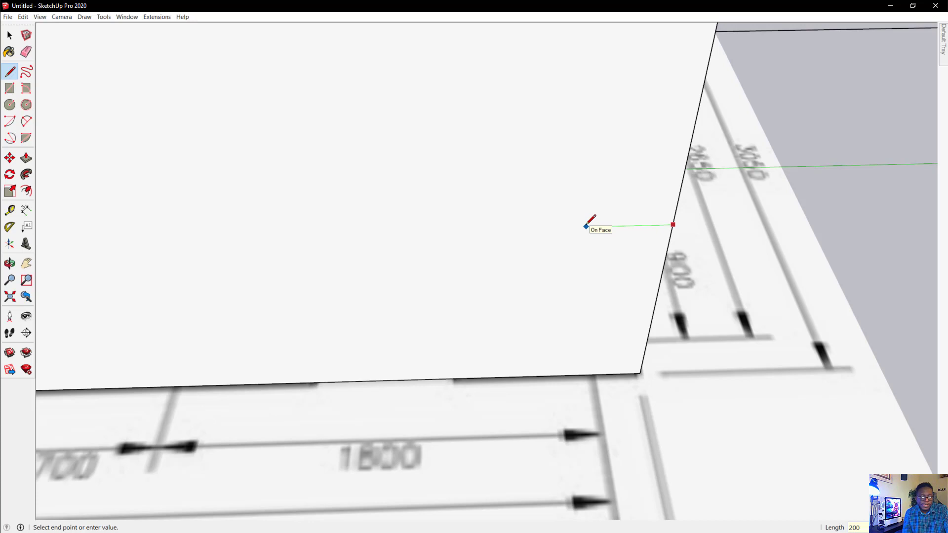
pyautogui.press('Return')
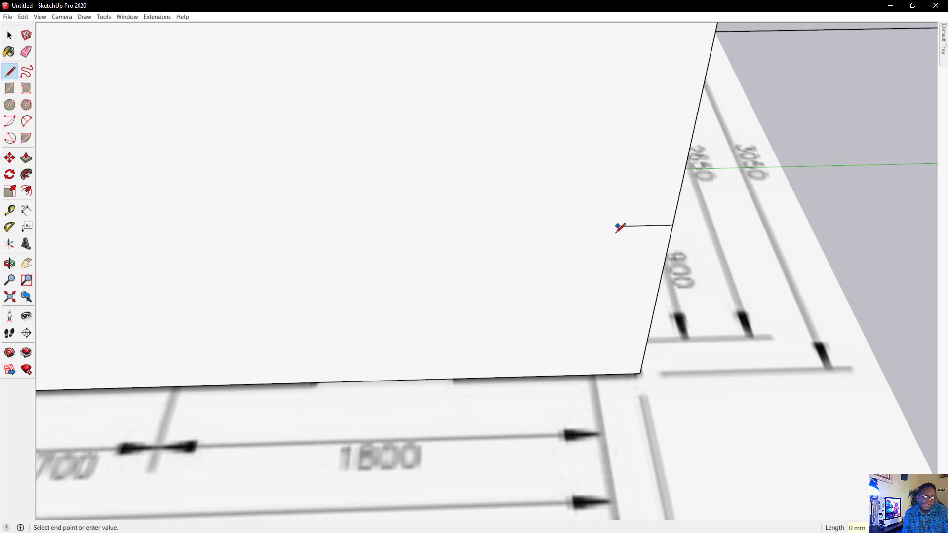
# Continue the line with a short drop, an 1800 mm run along the wall, and a segment down to the base edge at the 700/1800 division.
pyautogui.click(611, 266)
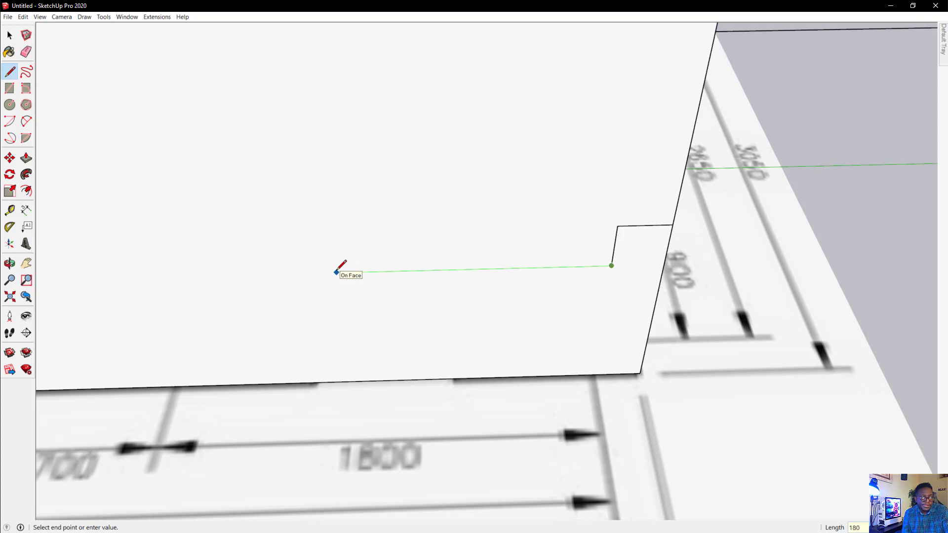
pyautogui.press('Return')
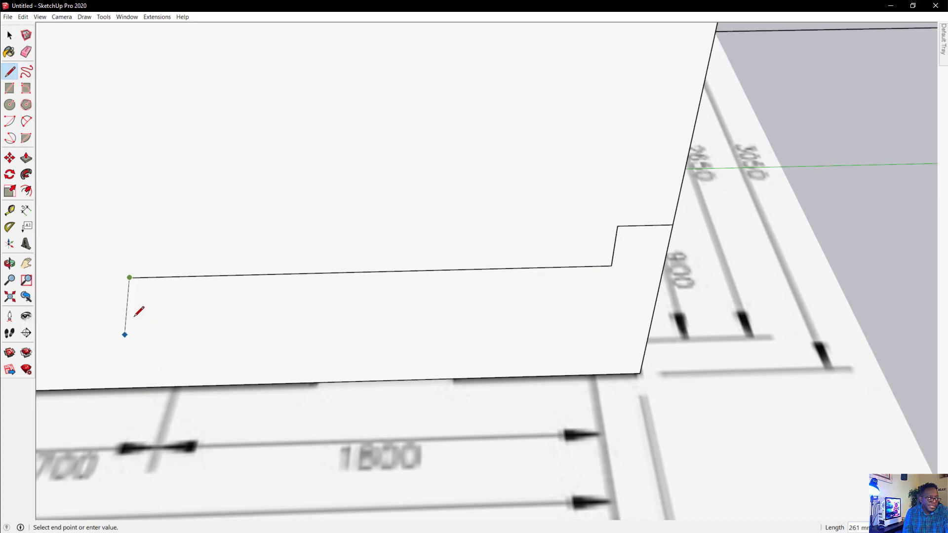
pyautogui.moveTo(141, 324); pyautogui.dragTo(420, 211, button='middle')
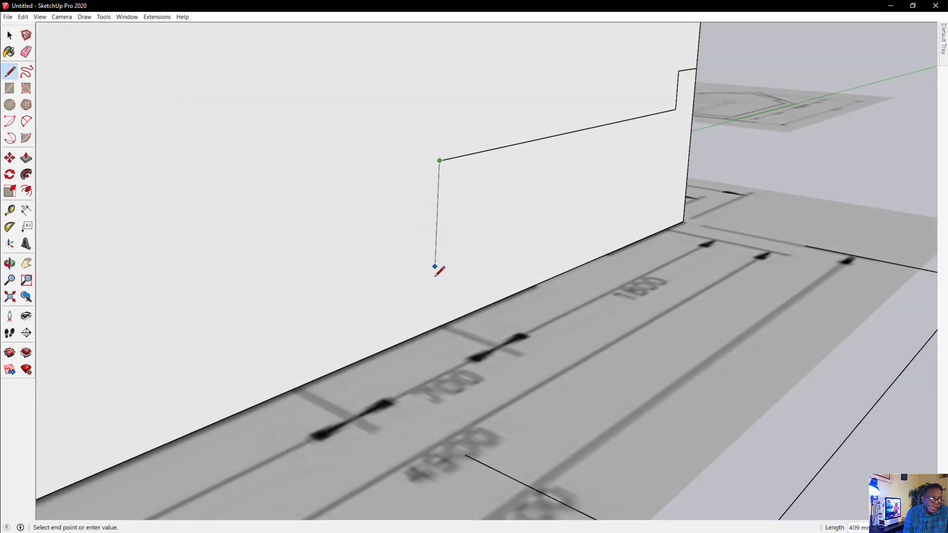
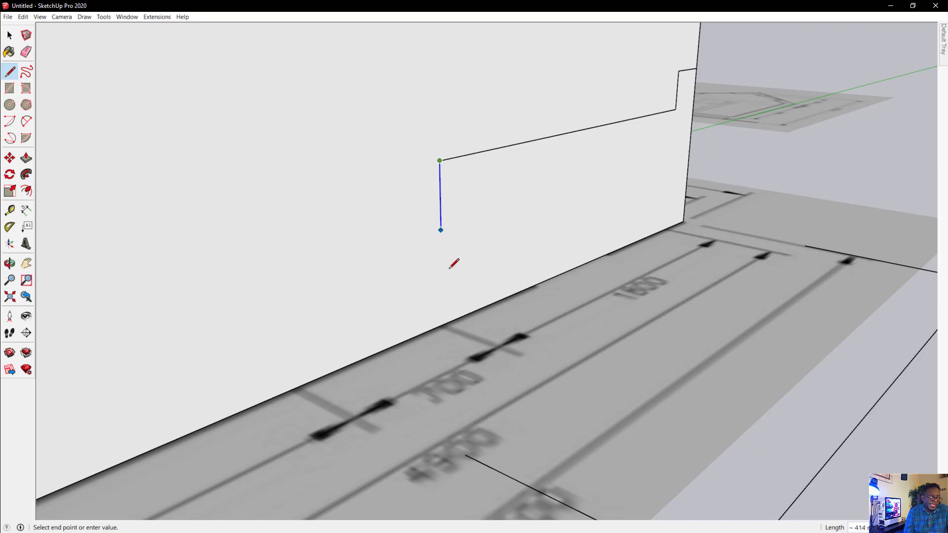
pyautogui.click(443, 325)
# Add a linear dimension to the long line on the wall's outer face, placed just below it.
pyautogui.moveTo(538, 298); pyautogui.dragTo(344, 446, button='middle')
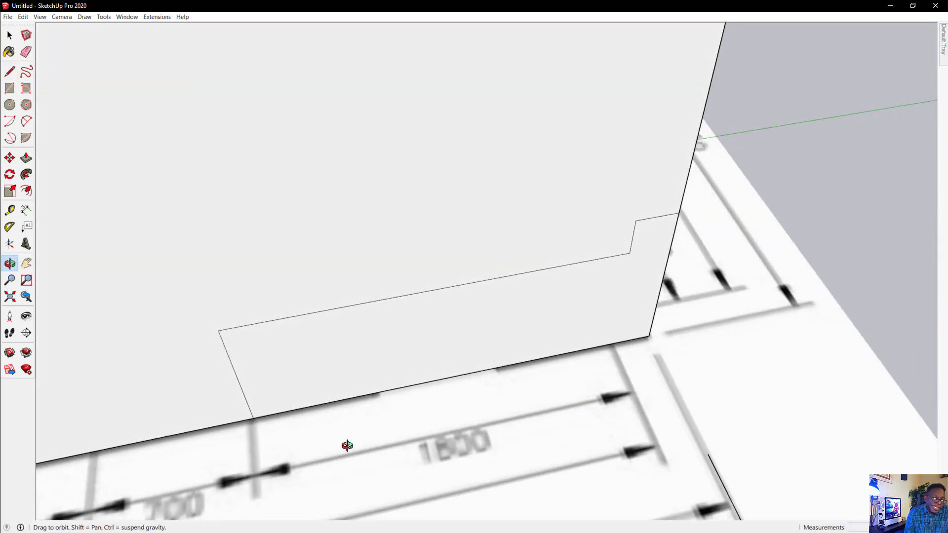
pyautogui.scroll(3, 269, 396)
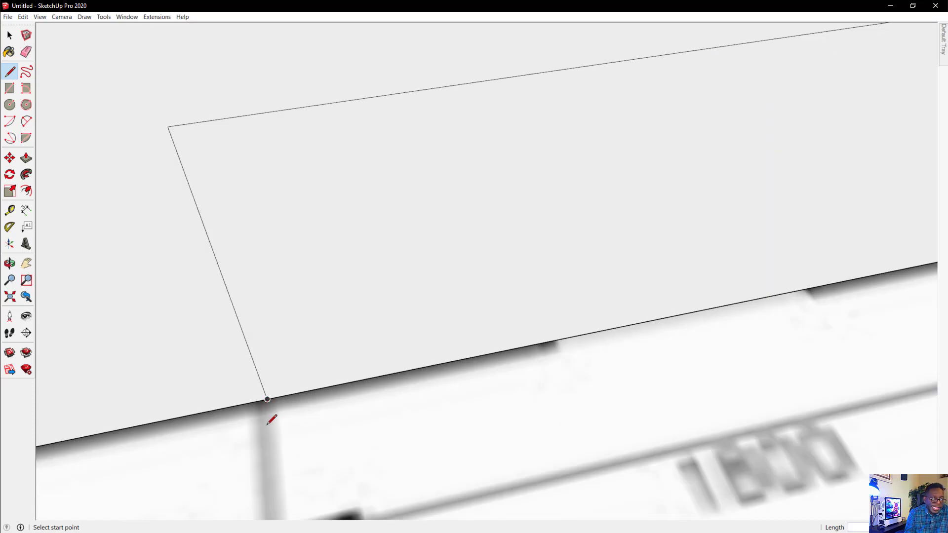
pyautogui.scroll(-5, 269, 423)
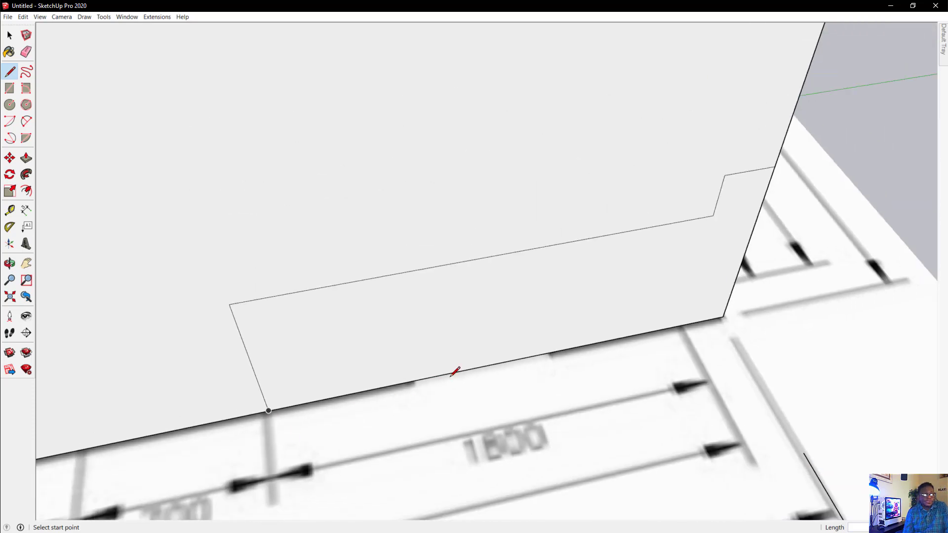
pyautogui.scroll(-1, 538, 296)
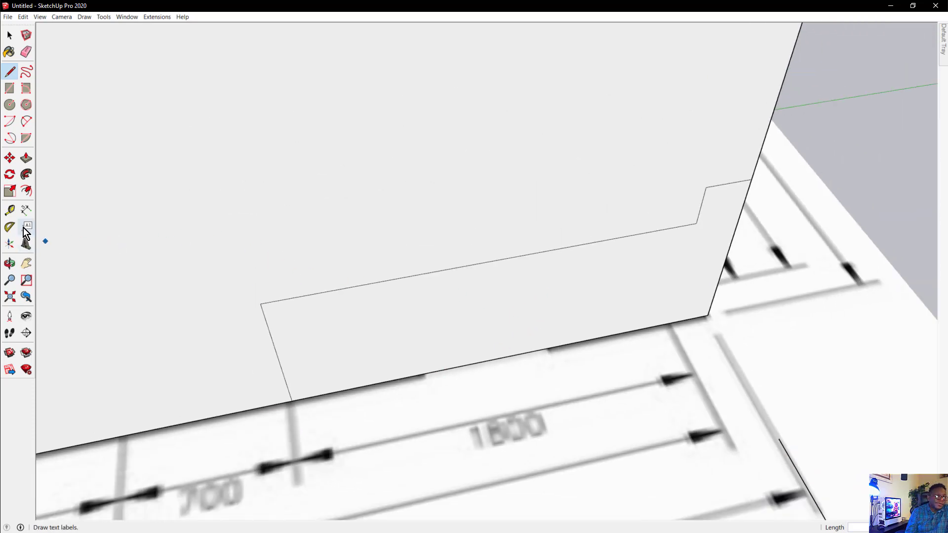
pyautogui.click(26, 210)
pyautogui.click(357, 287)
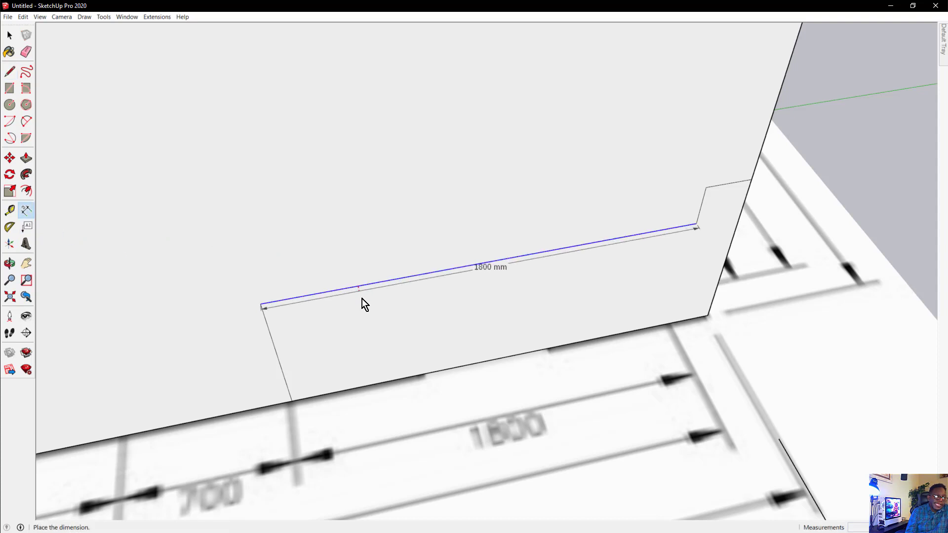
pyautogui.click(371, 324)
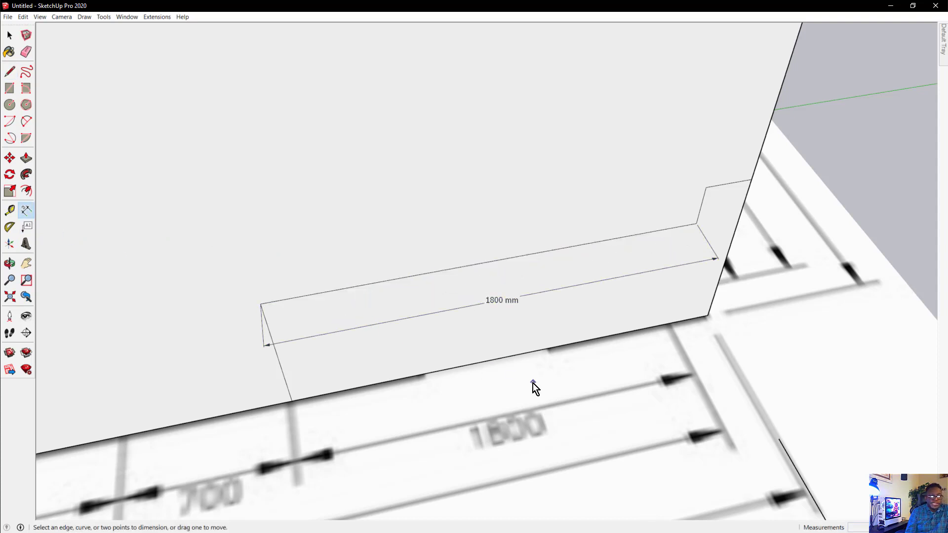
pyautogui.moveTo(543, 334); pyautogui.dragTo(505, 428, button='middle')
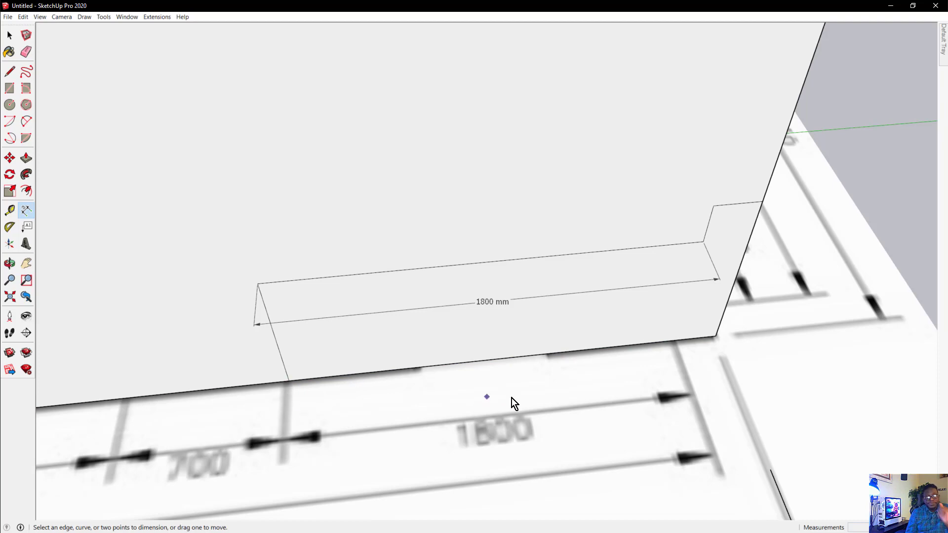
pyautogui.moveTo(437, 367); pyautogui.dragTo(536, 244, button='middle')
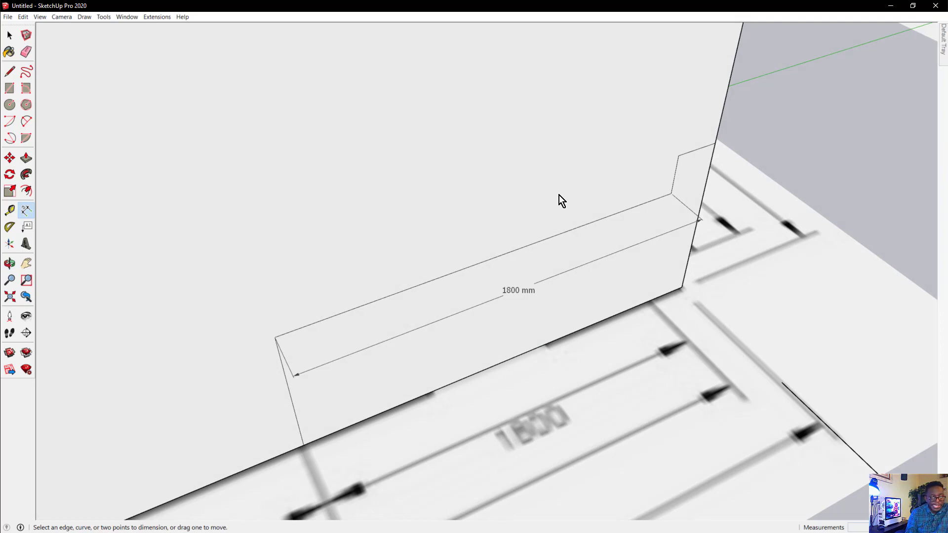
pyautogui.scroll(-5, 559, 195)
pyautogui.moveTo(552, 212); pyautogui.dragTo(413, 312, button='middle')
pyautogui.moveTo(446, 339); pyautogui.dragTo(508, 302, button='middle')
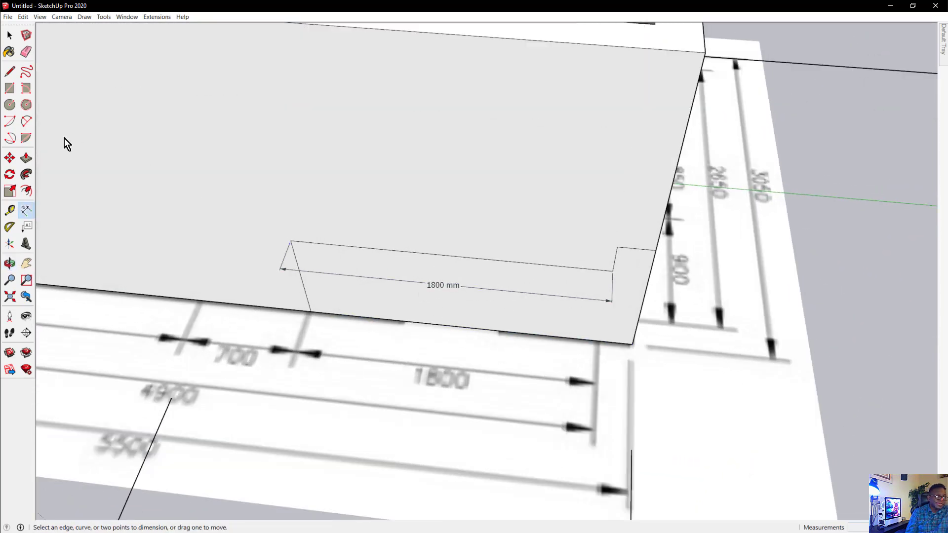
pyautogui.click(11, 72)
pyautogui.scroll(2, 394, 223)
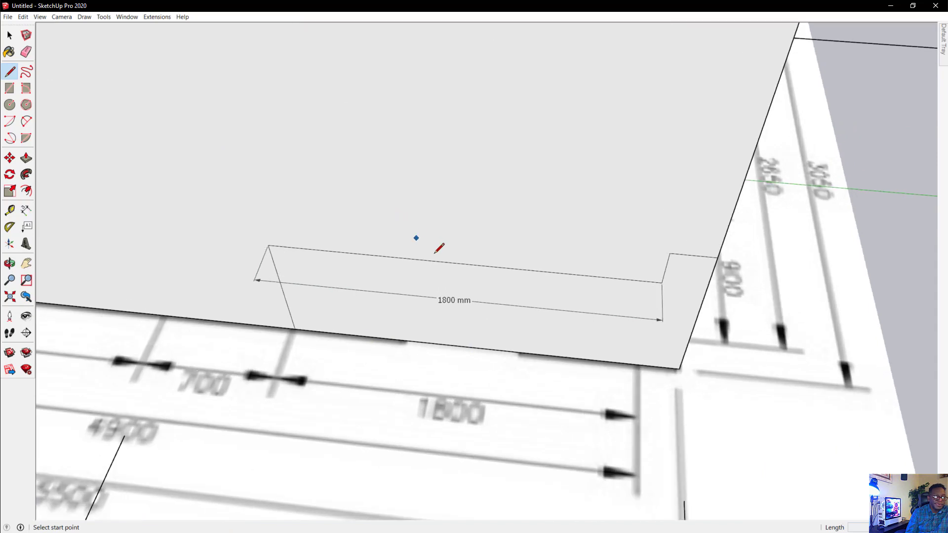
pyautogui.click(461, 264)
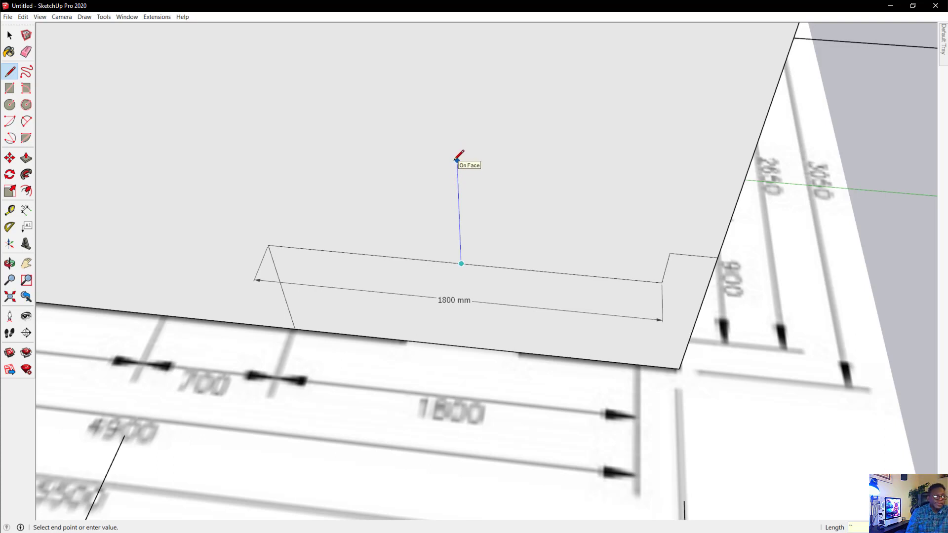
pyautogui.press('Escape')
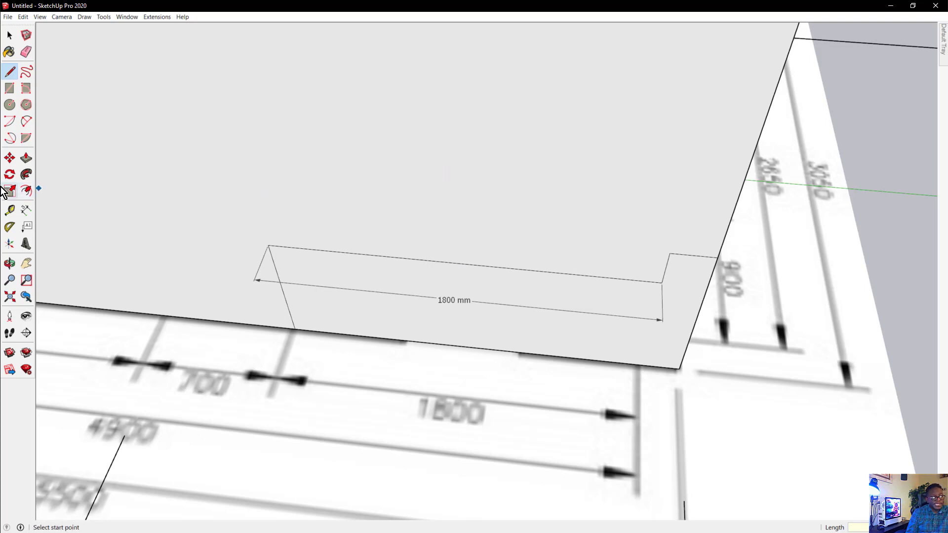
pyautogui.click(10, 210)
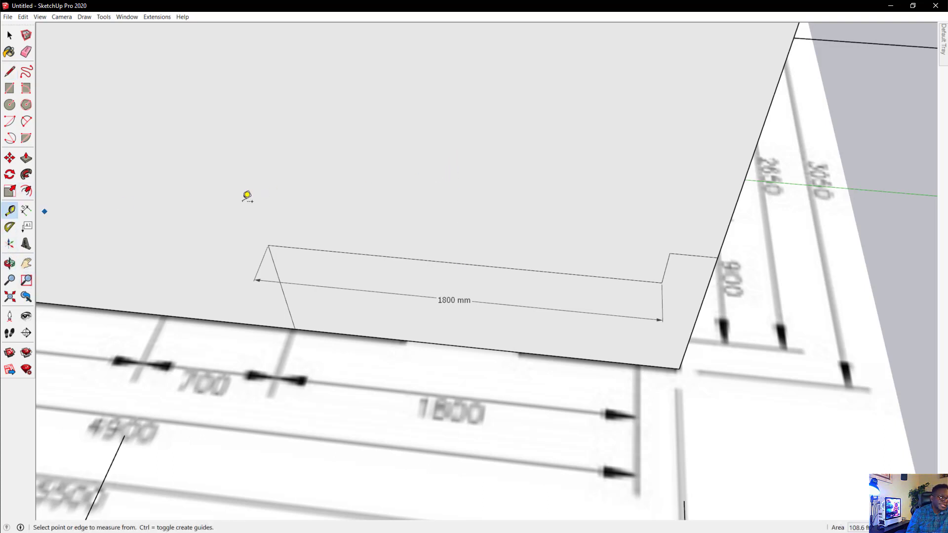
pyautogui.click(461, 264)
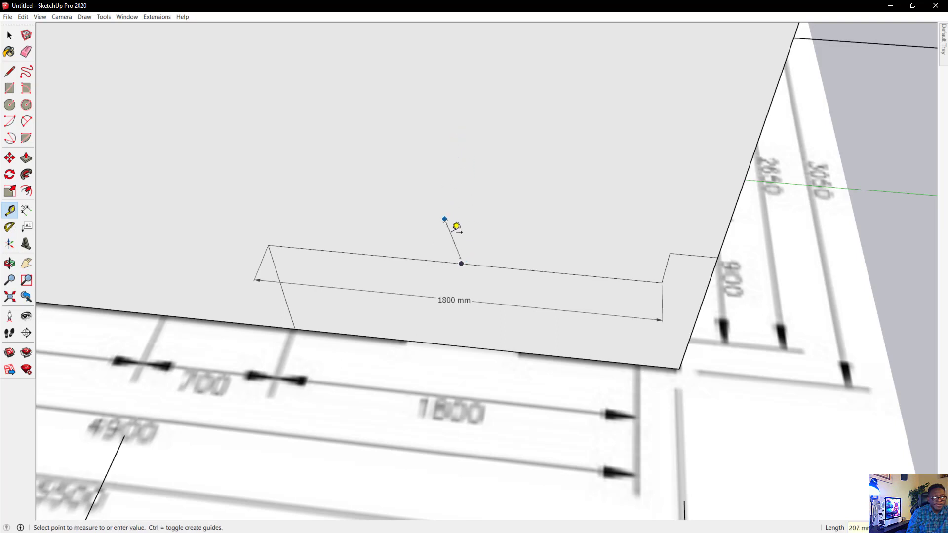
pyautogui.press('Escape')
pyautogui.click(461, 264)
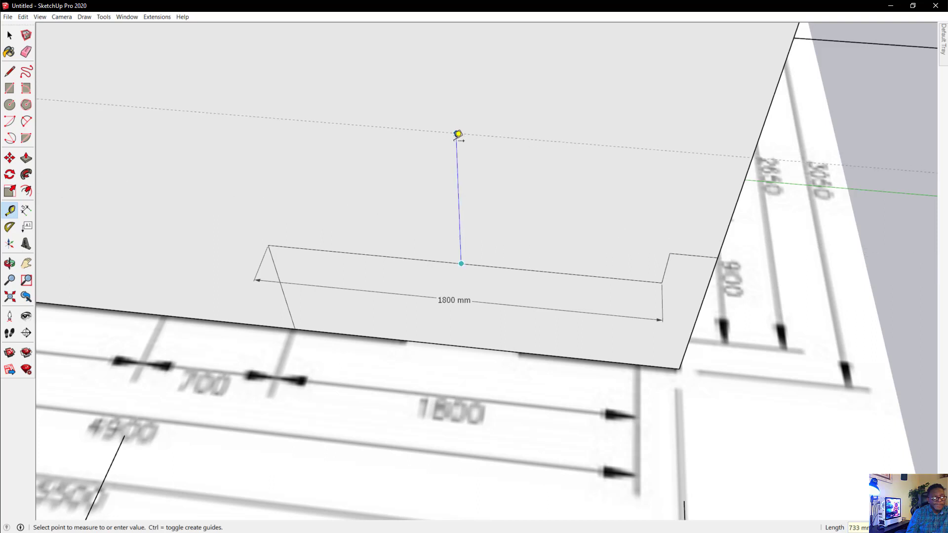
pyautogui.press('Escape')
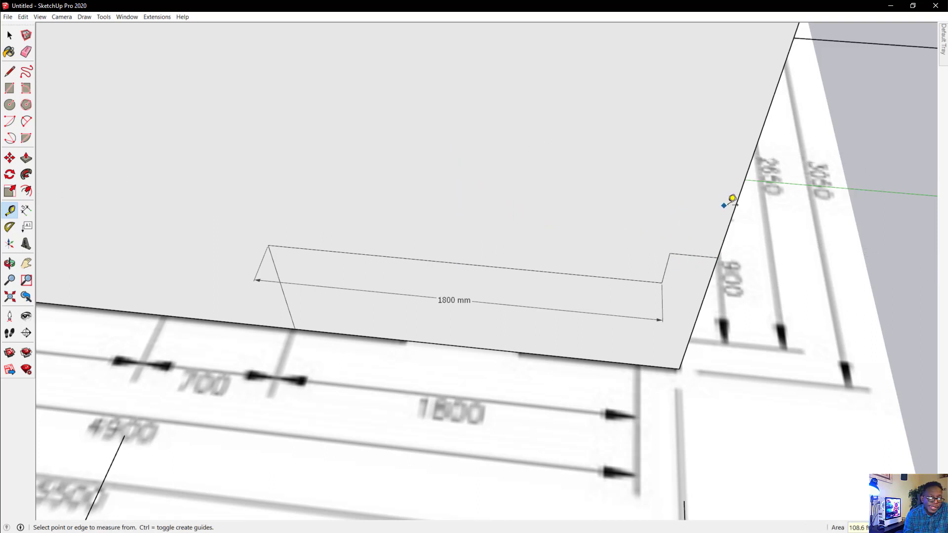
# Place a vertical guide line parallel to the entrance corner edge, through the midpoint of the 1800 mm line on the wall's outer face.
pyautogui.click(733, 210)
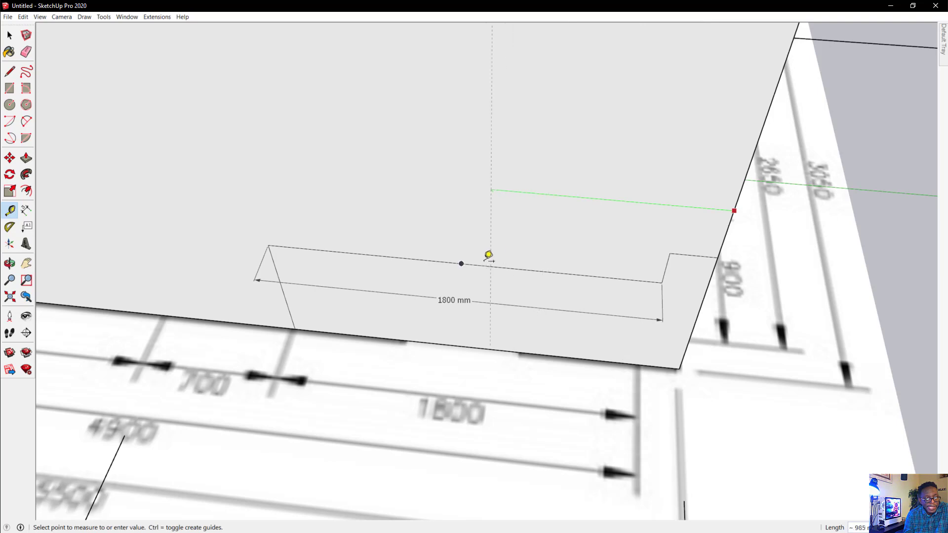
pyautogui.click(463, 256)
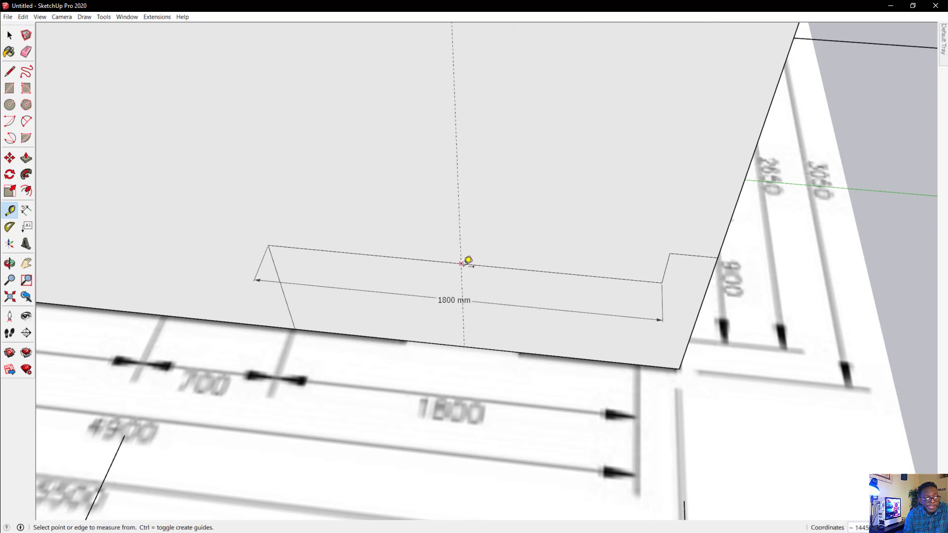
pyautogui.moveTo(478, 324)
pyautogui.mouseDown(button='middle')
pyautogui.moveTo(609, 247)
pyautogui.moveTo(552, 220)
pyautogui.moveTo(590, 233)
pyautogui.moveTo(516, 271)
pyautogui.moveTo(486, 322)
pyautogui.mouseUp(button='middle')
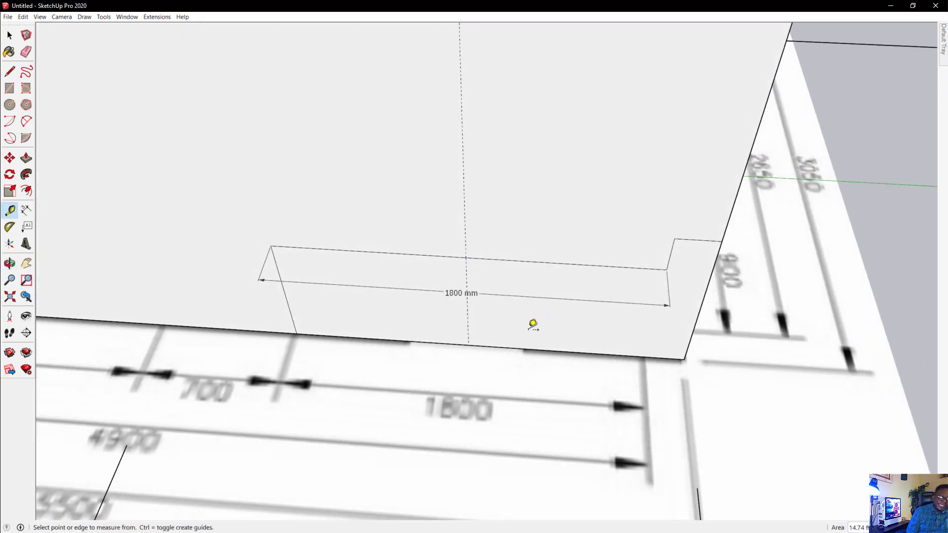
pyautogui.scroll(3, 474, 346)
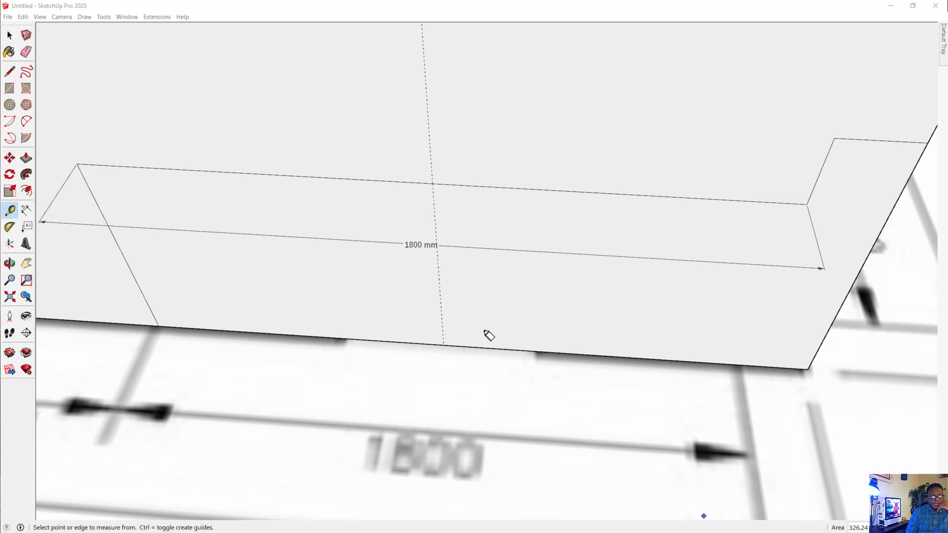
pyautogui.moveTo(442, 326)
pyautogui.mouseDown()
pyautogui.moveTo(524, 328)
pyautogui.moveTo(521, 335)
pyautogui.moveTo(523, 321)
pyautogui.mouseUp()
pyautogui.moveTo(529, 354); pyautogui.dragTo(526, 290)
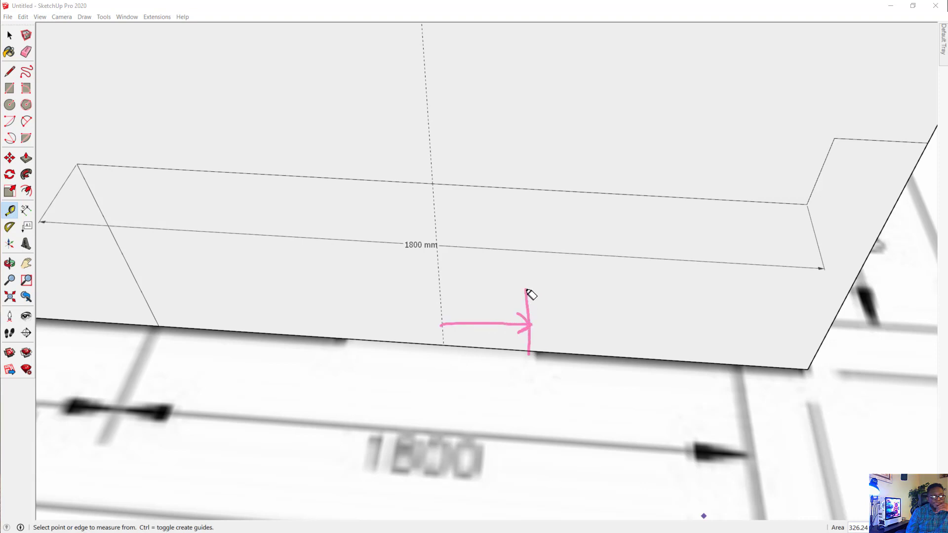
pyautogui.moveTo(438, 328)
pyautogui.mouseDown()
pyautogui.moveTo(335, 323)
pyautogui.moveTo(350, 332)
pyautogui.moveTo(341, 305)
pyautogui.mouseUp()
pyautogui.moveTo(333, 267); pyautogui.dragTo(339, 358)
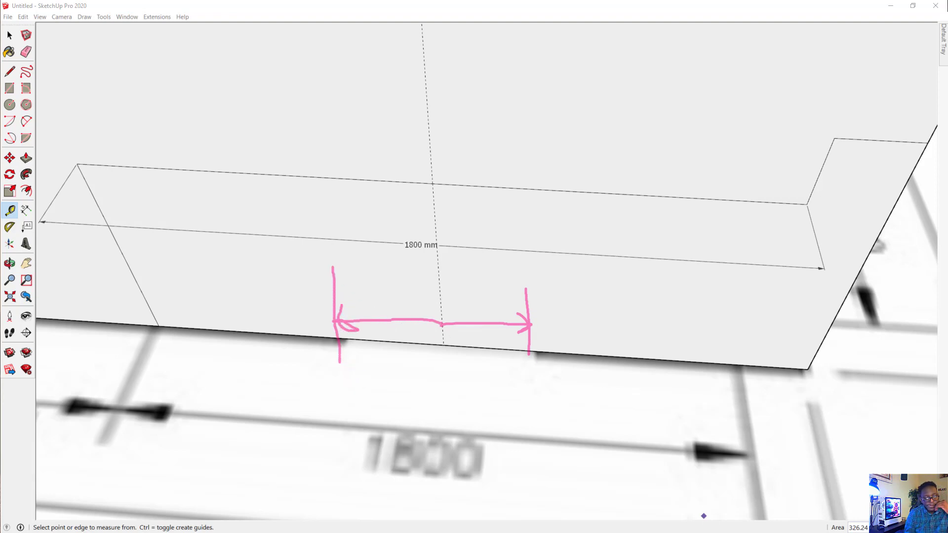
pyautogui.press('e')
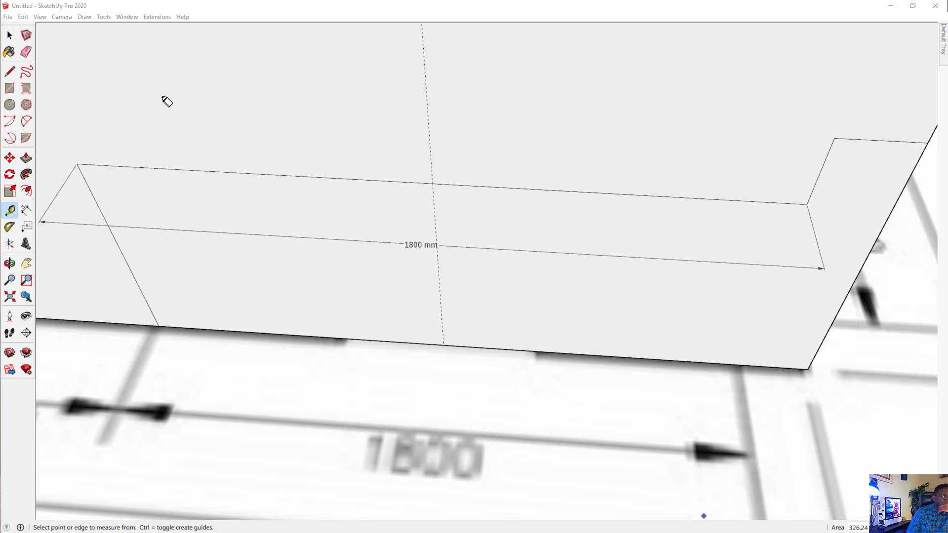
pyautogui.moveTo(163, 96)
pyautogui.mouseDown()
pyautogui.moveTo(123, 133)
pyautogui.moveTo(40, 167)
pyautogui.mouseUp()
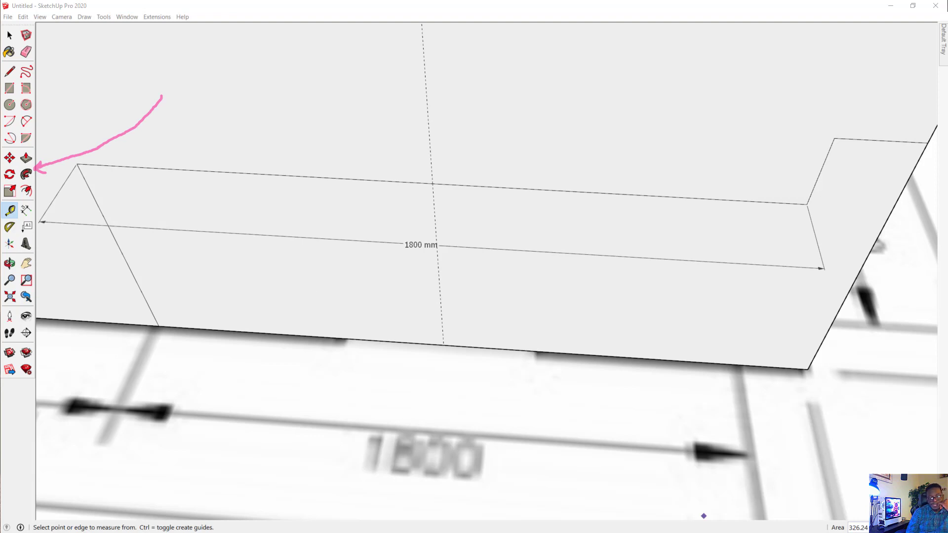
pyautogui.press('Escape')
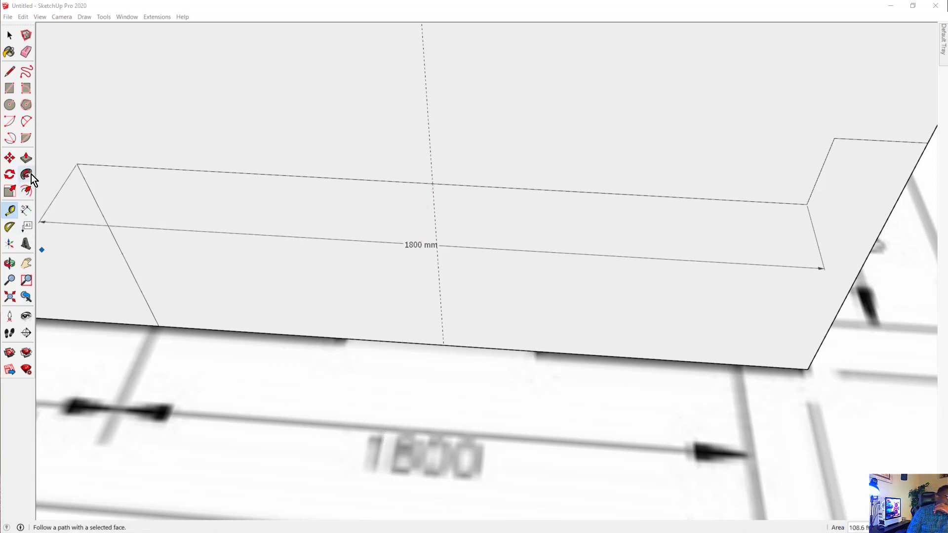
# Draw a line about 296 mm long up the vertical guide, starting at the midpoint of the 1800 mm line.
pyautogui.click(26, 191)
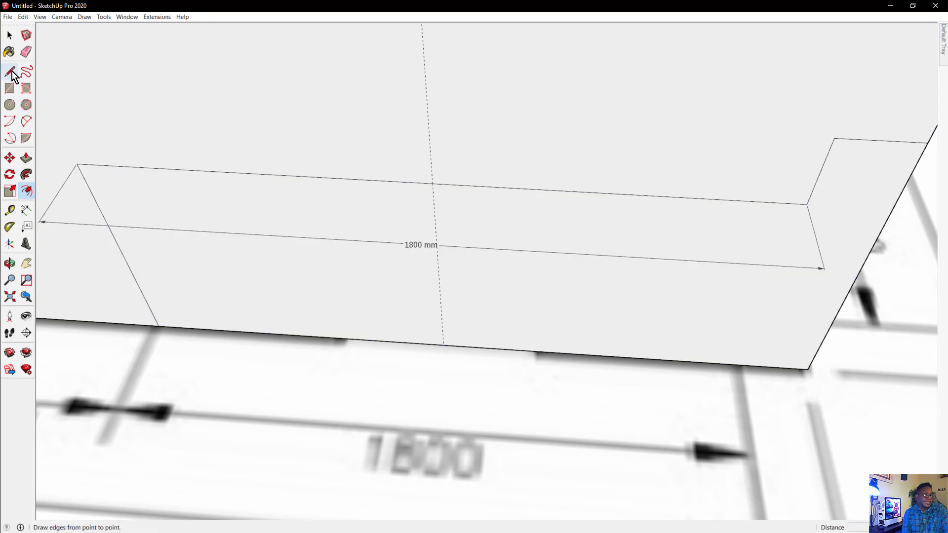
pyautogui.click(10, 72)
pyautogui.click(439, 186)
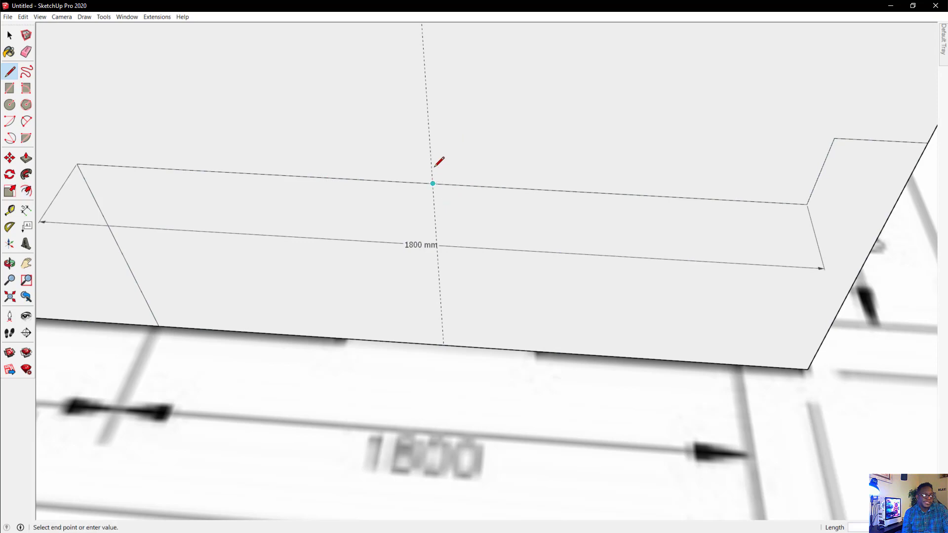
pyautogui.click(426, 82)
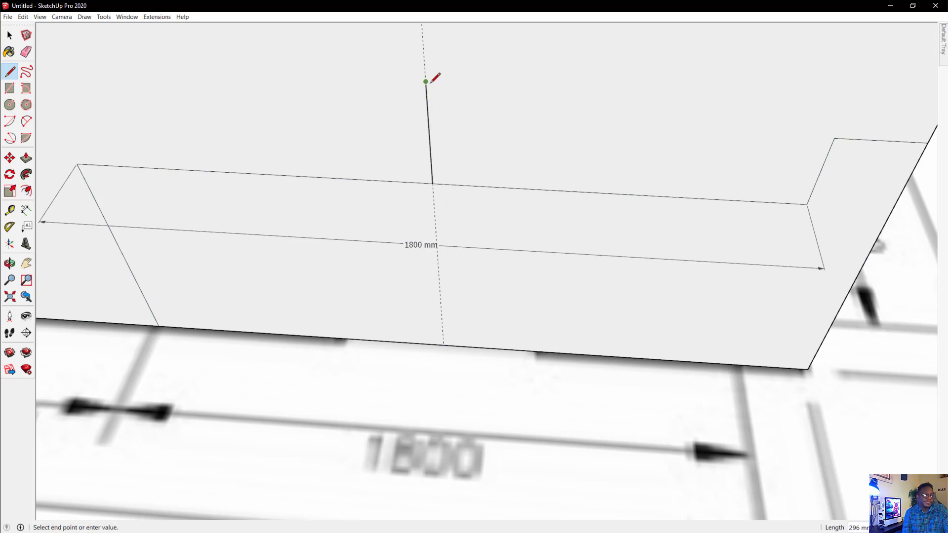
pyautogui.click(27, 175)
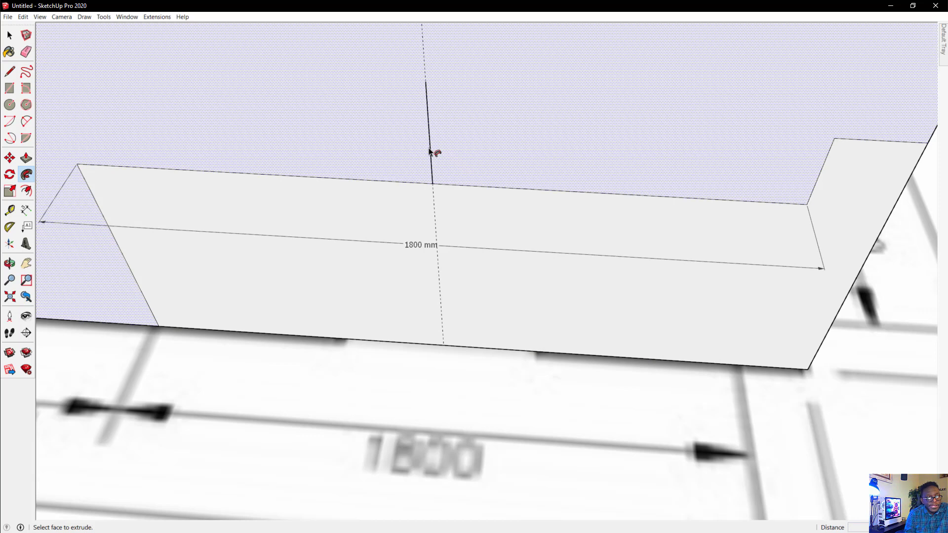
pyautogui.moveTo(430, 152); pyautogui.dragTo(433, 177)
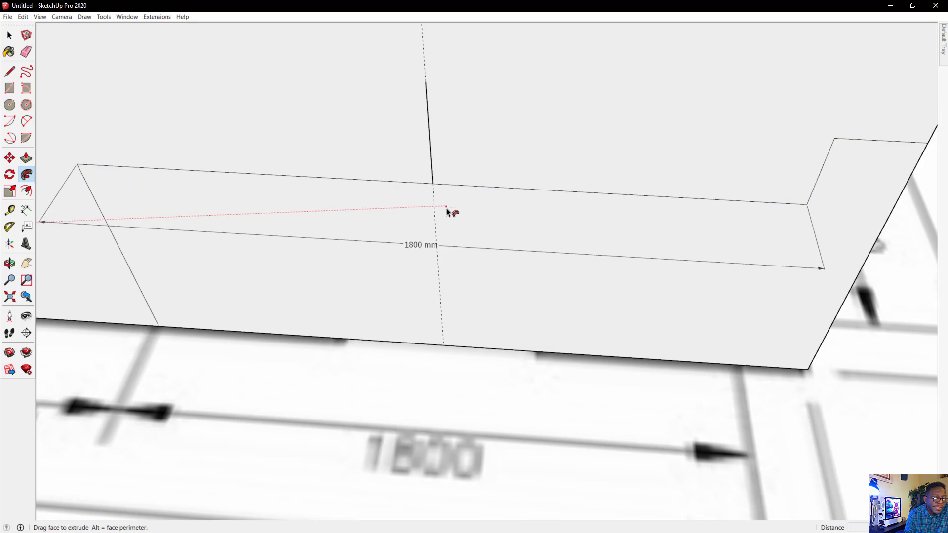
pyautogui.scroll(-6, 458, 219)
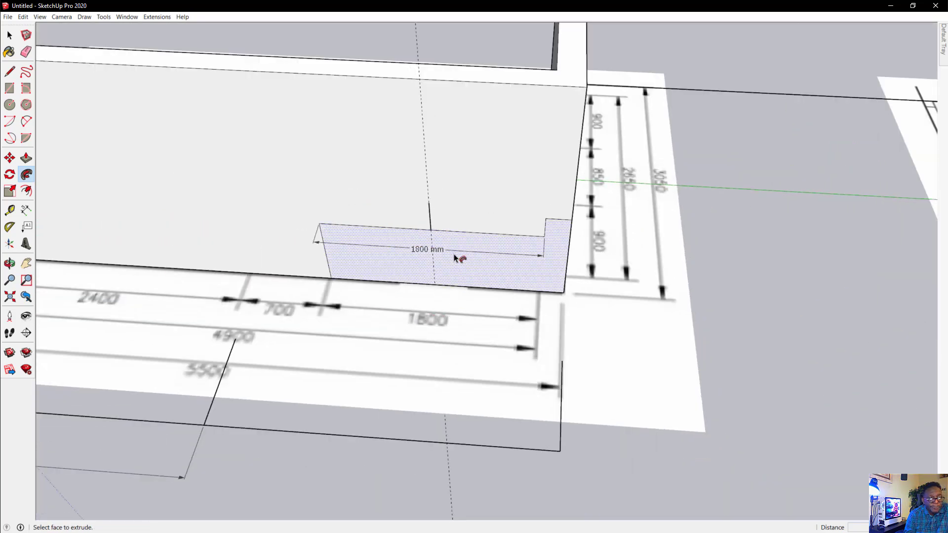
pyautogui.scroll(5, 439, 244)
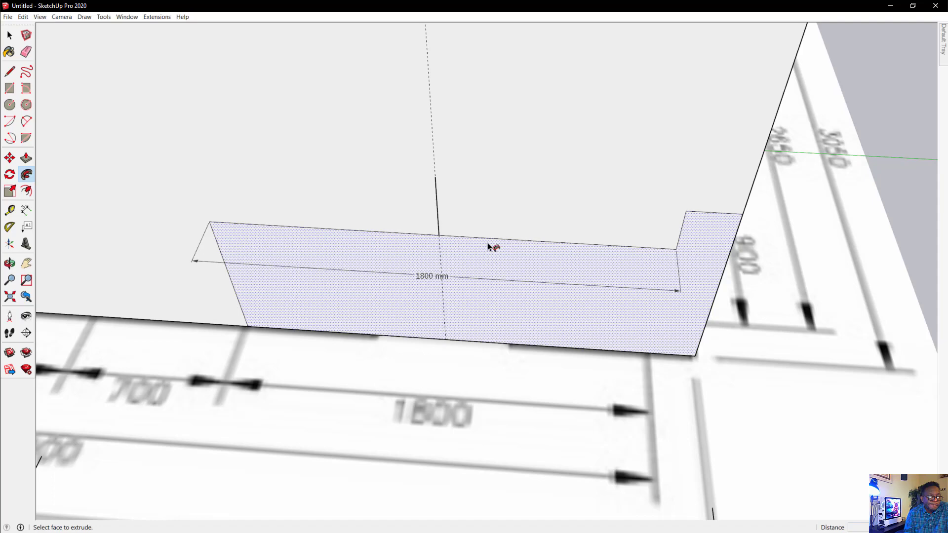
pyautogui.click(495, 225)
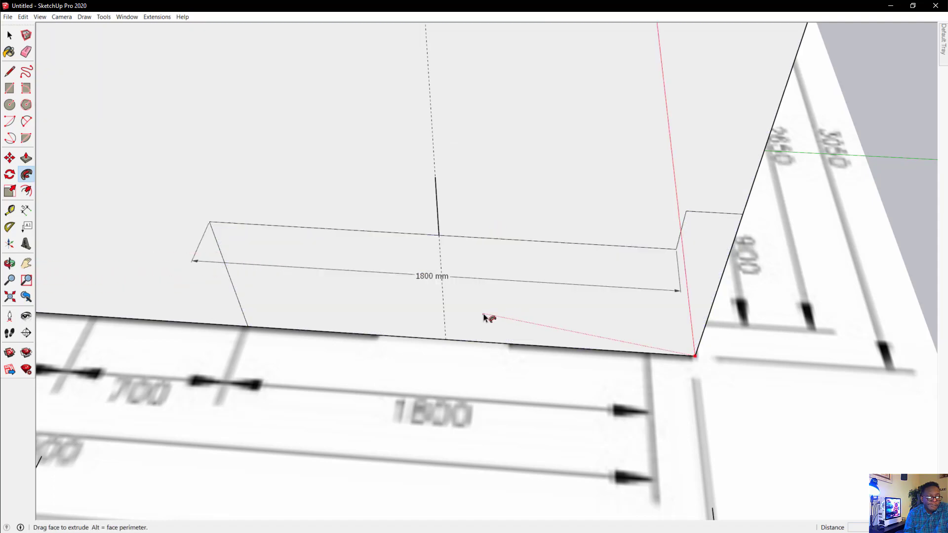
pyautogui.press('Escape')
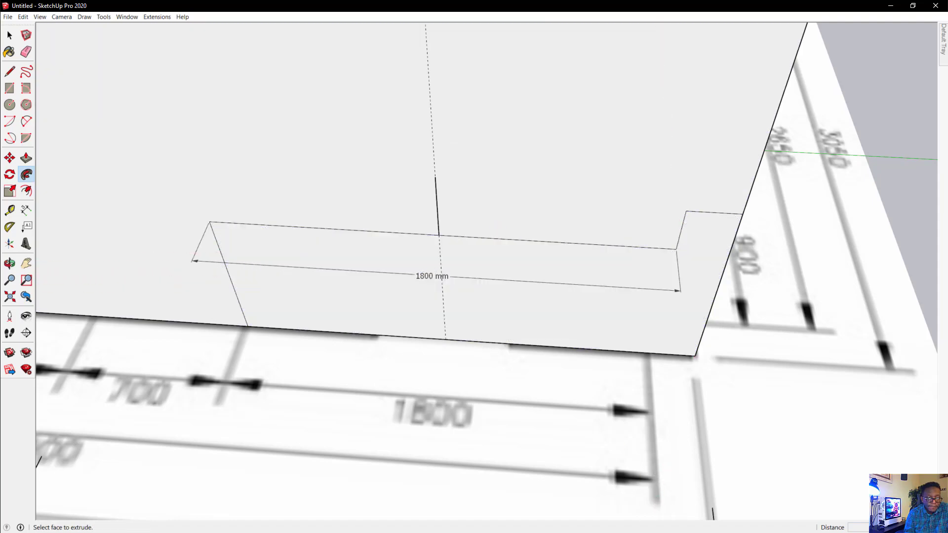
pyautogui.scroll(-2, 492, 227)
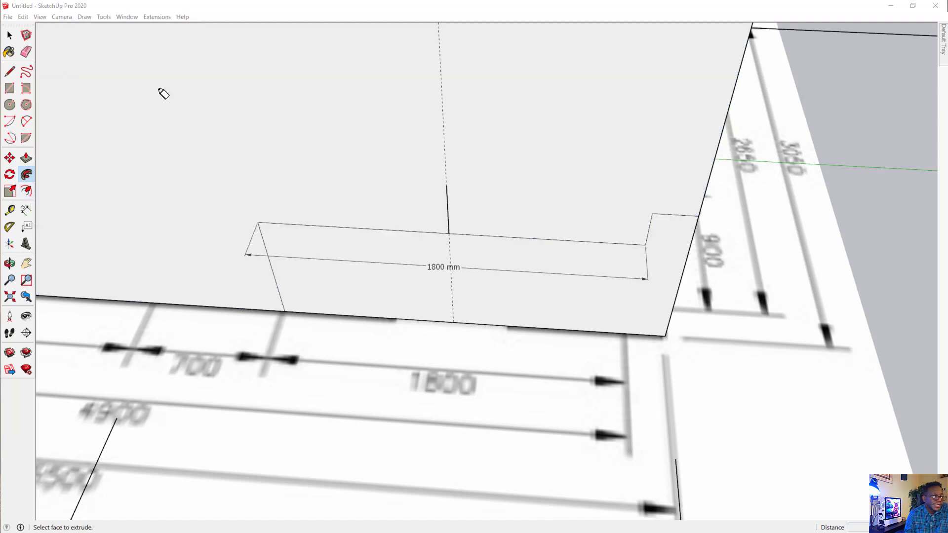
pyautogui.moveTo(158, 86)
pyautogui.mouseDown()
pyautogui.moveTo(139, 137)
pyautogui.moveTo(46, 180)
pyautogui.mouseUp()
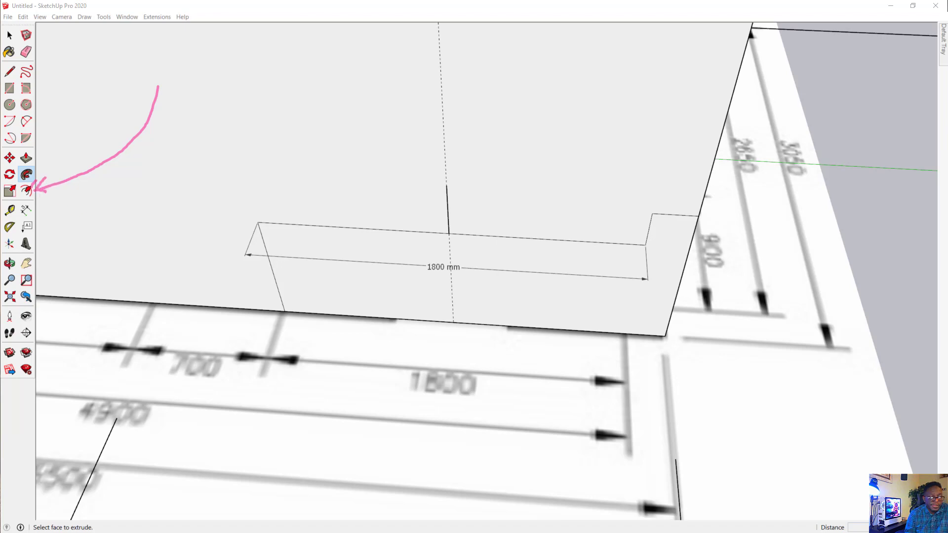
pyautogui.press('Escape')
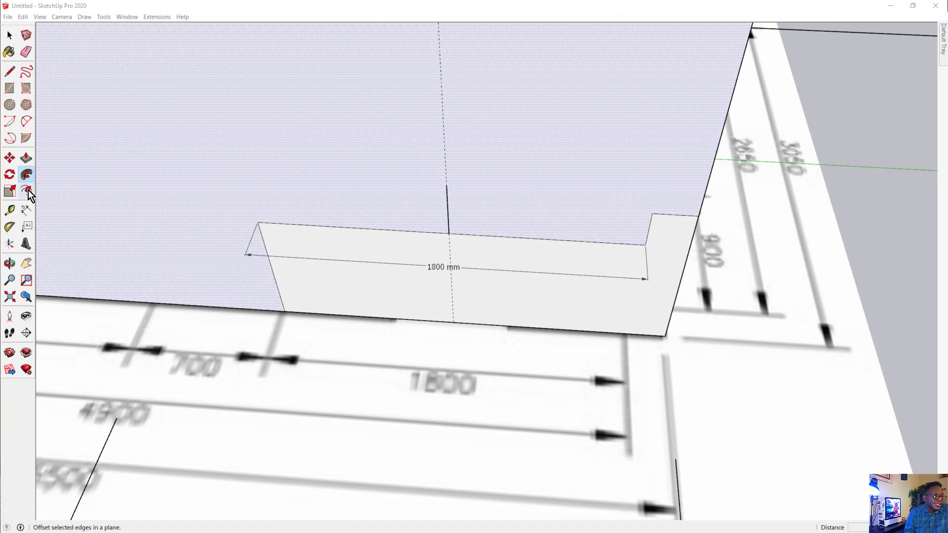
# Try to offset the outlines above and below the 1800 mm line, and the central guide, on the wall's outer face.
pyautogui.click(26, 190)
pyautogui.scroll(1, 449, 176)
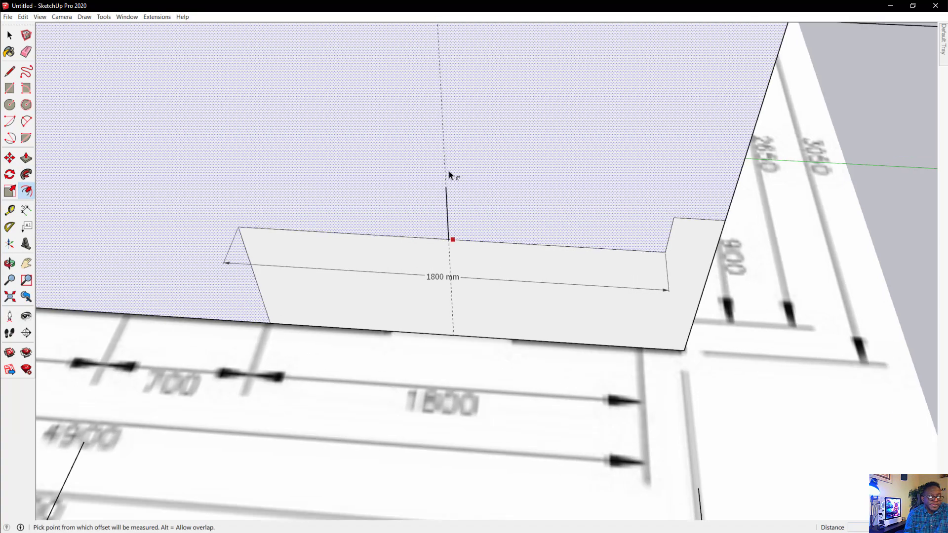
pyautogui.scroll(3, 446, 198)
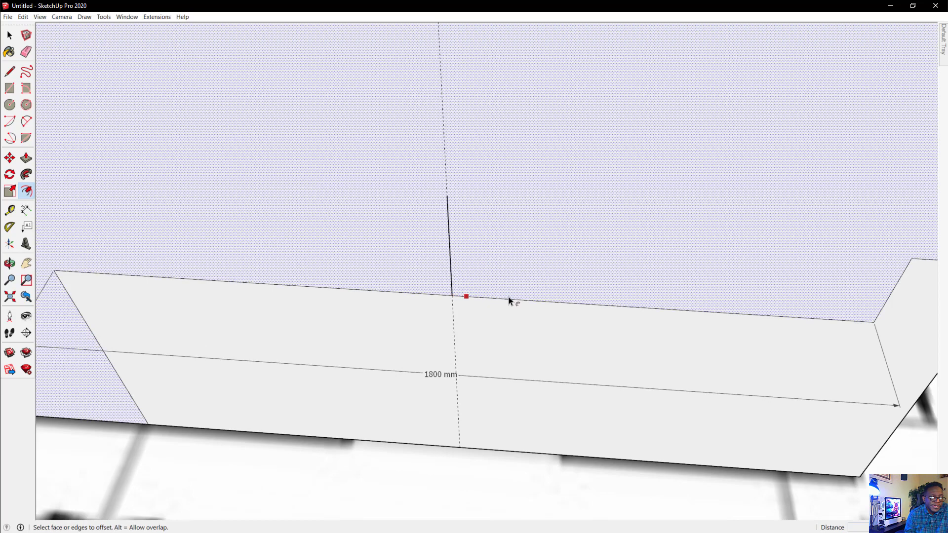
pyautogui.click(535, 293)
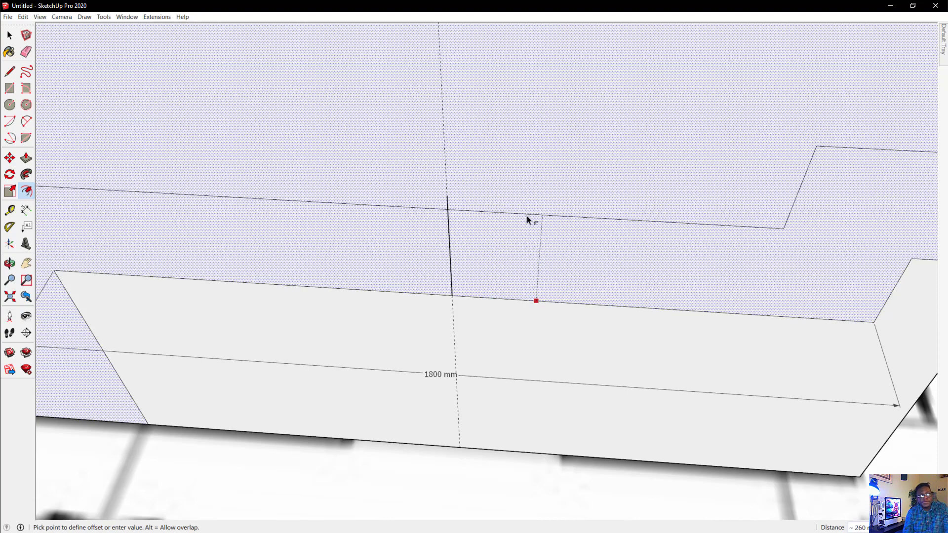
pyautogui.press('Escape')
pyautogui.moveTo(506, 339); pyautogui.dragTo(671, 220, button='middle')
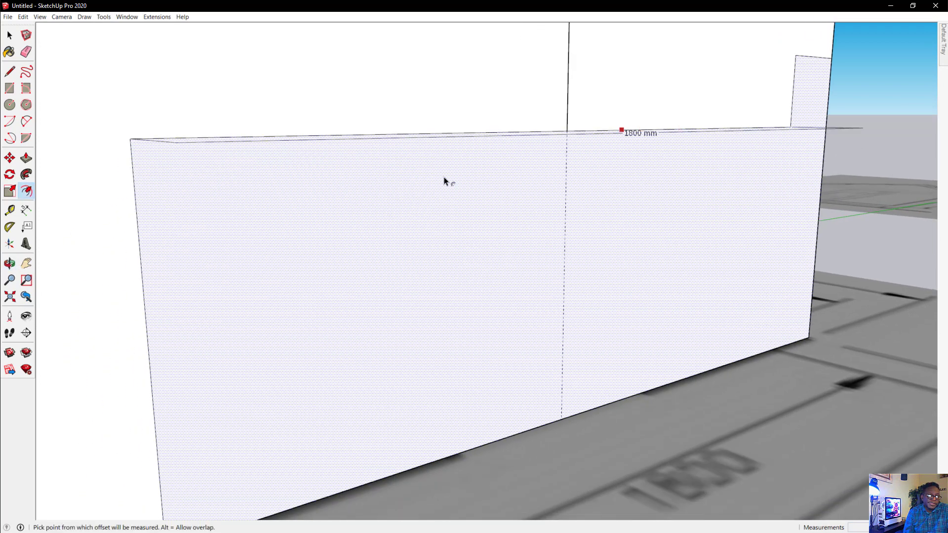
pyautogui.click(643, 215)
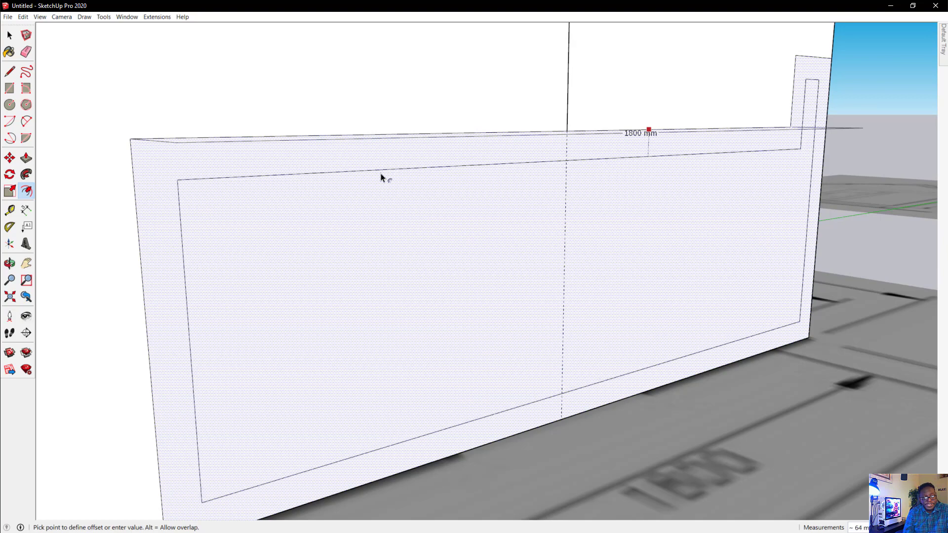
pyautogui.press('Escape')
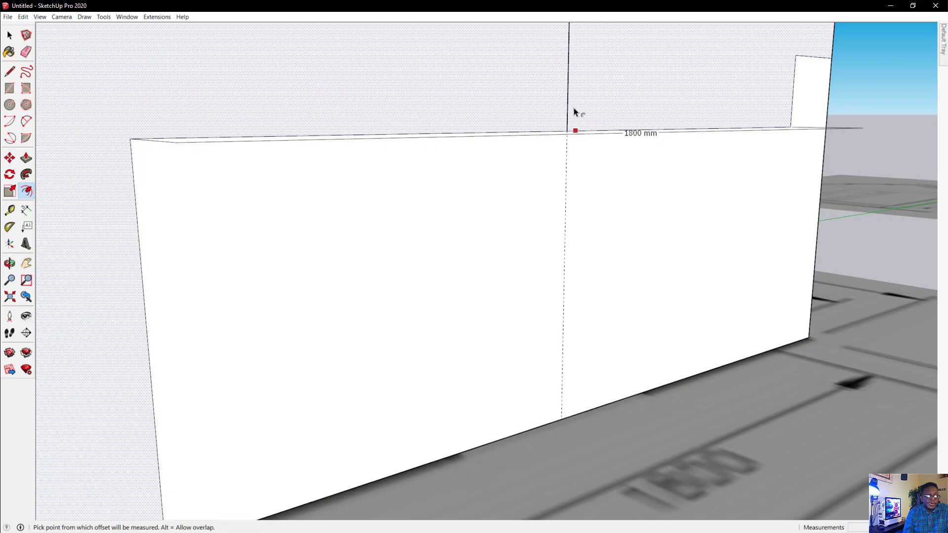
pyautogui.press('Escape')
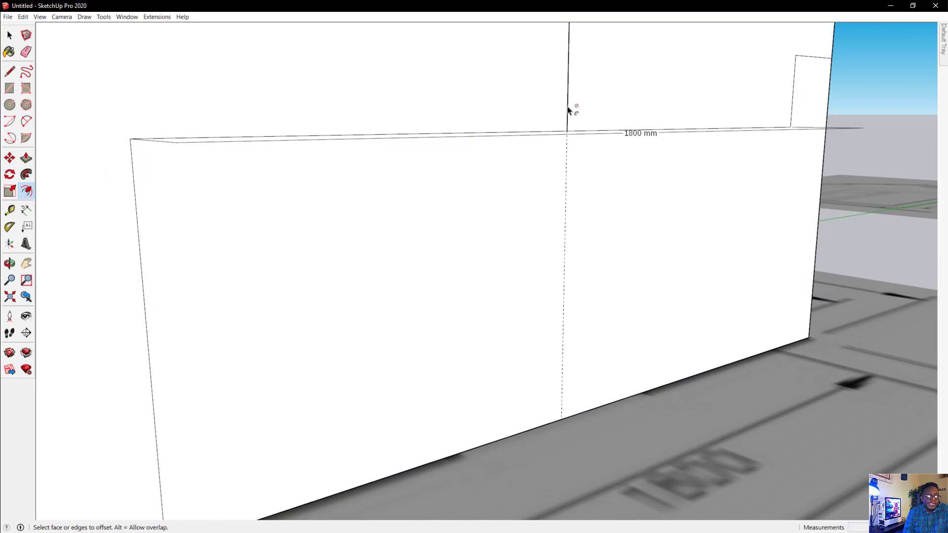
pyautogui.click(567, 151)
pyautogui.moveTo(567, 173); pyautogui.dragTo(360, 207, button='middle')
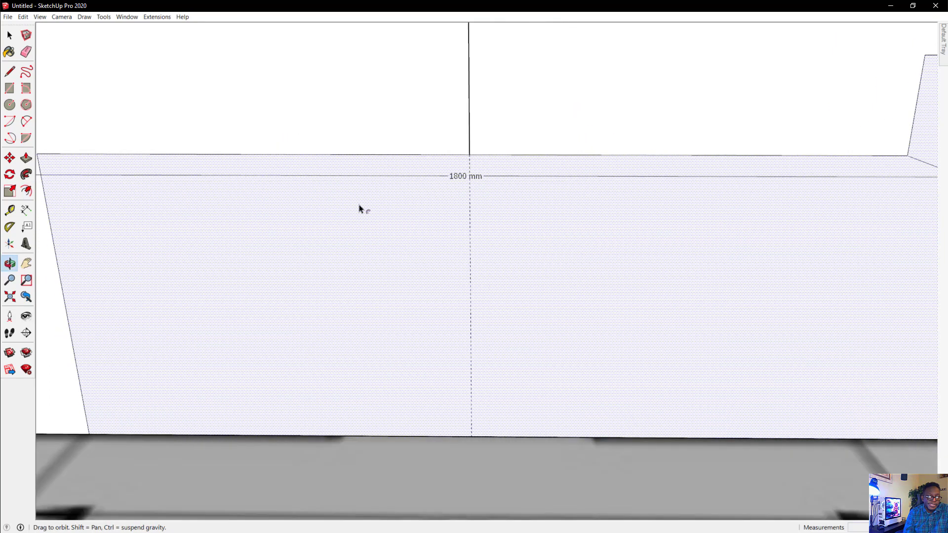
pyautogui.press('Escape')
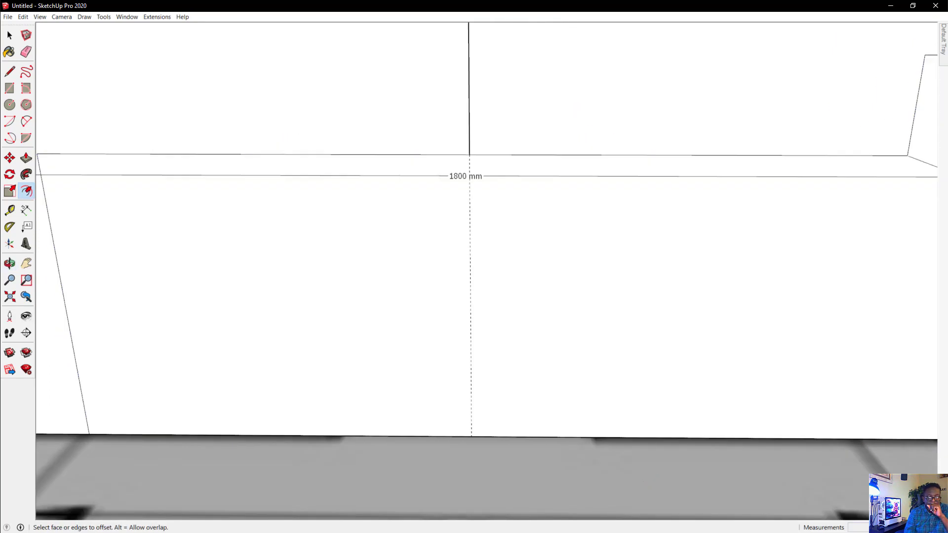
pyautogui.click(415, 374)
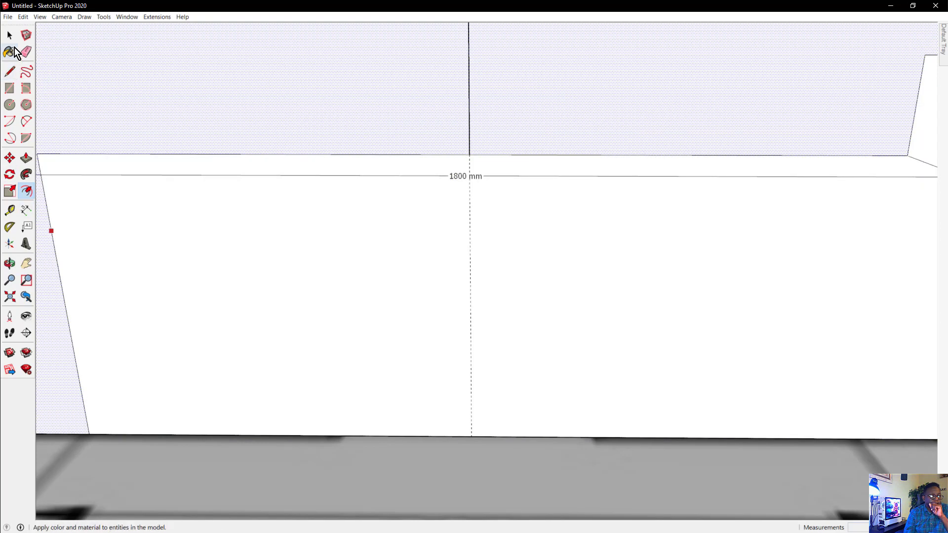
# Place two vertical guide lines, one 260 mm to each side of the central vertical guide on the wall's outer face.
pyautogui.click(10, 37)
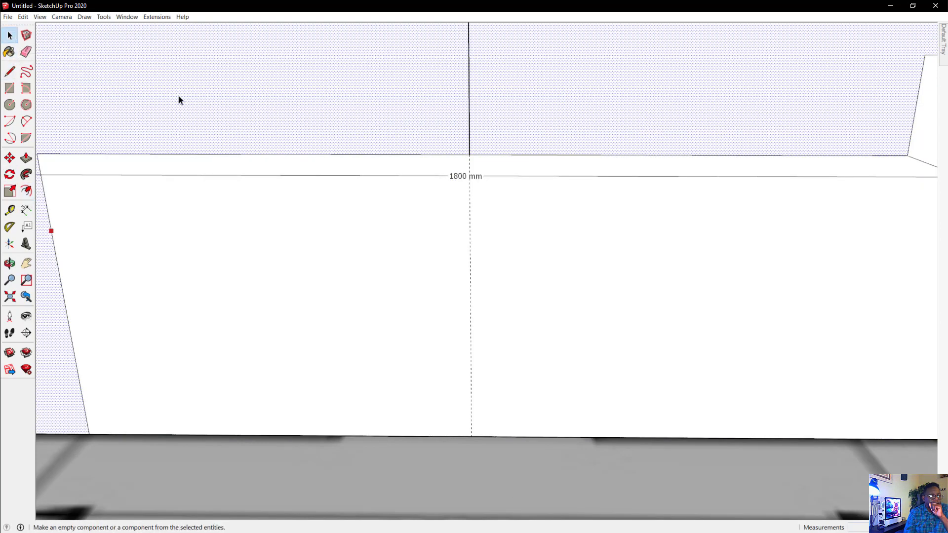
pyautogui.click(470, 262)
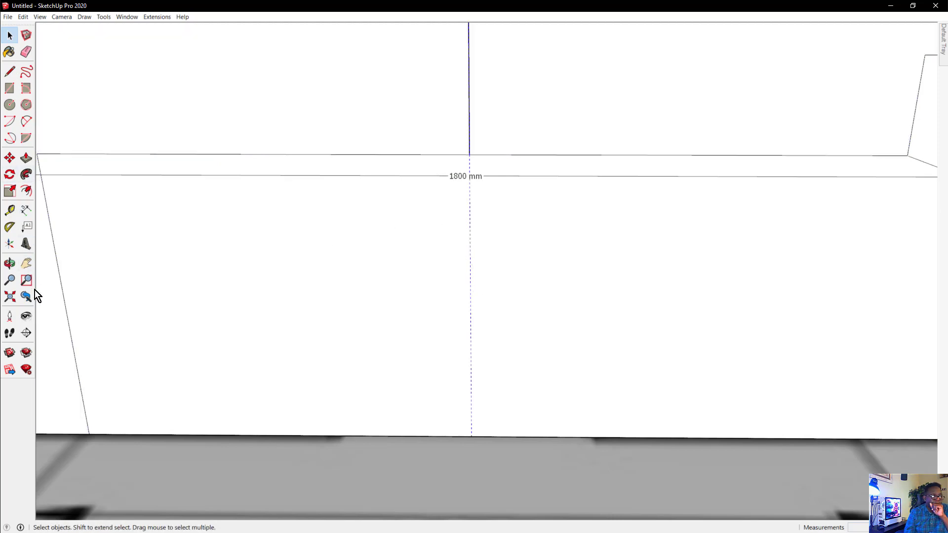
pyautogui.click(9, 209)
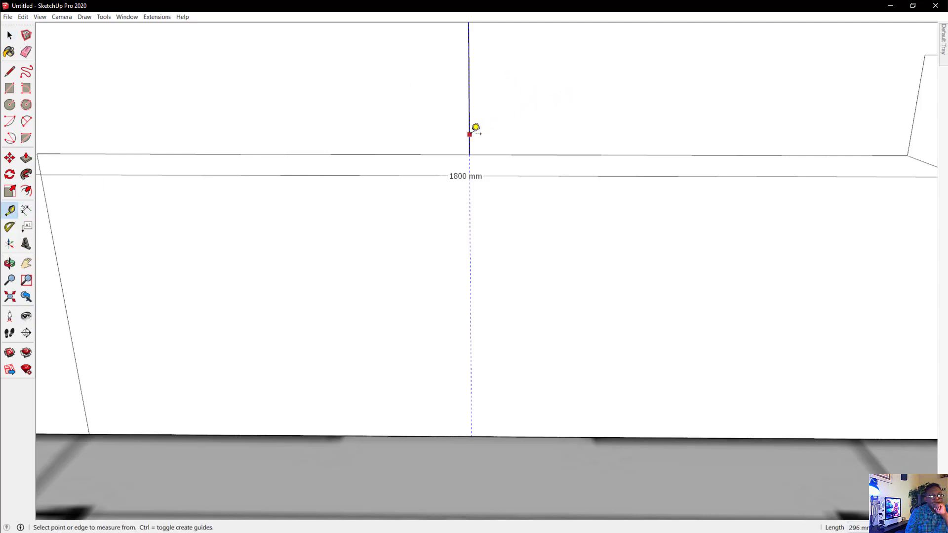
pyautogui.click(469, 207)
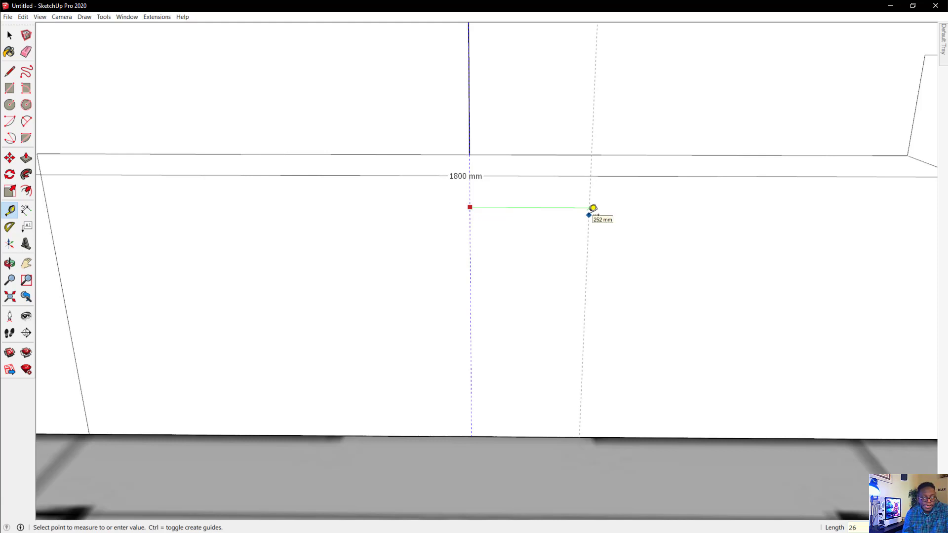
pyautogui.press('Return')
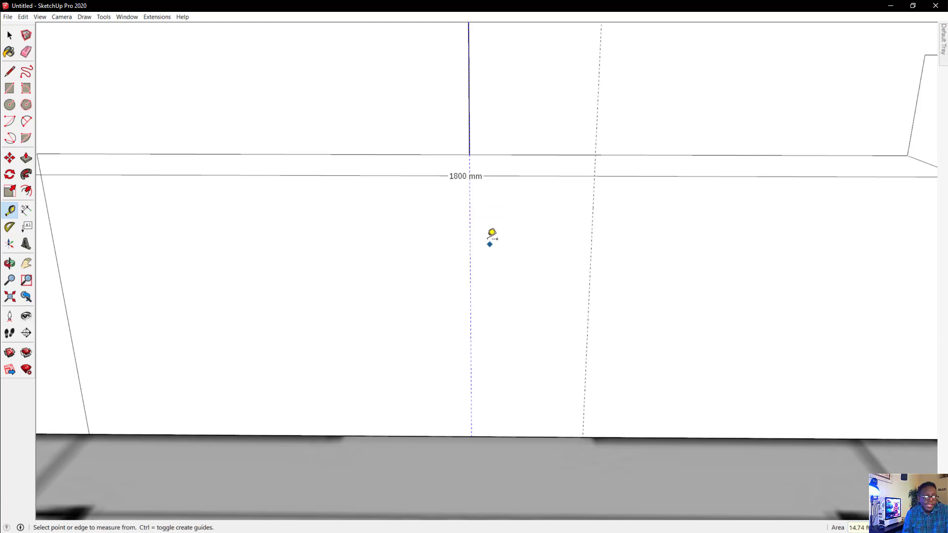
pyautogui.click(470, 227)
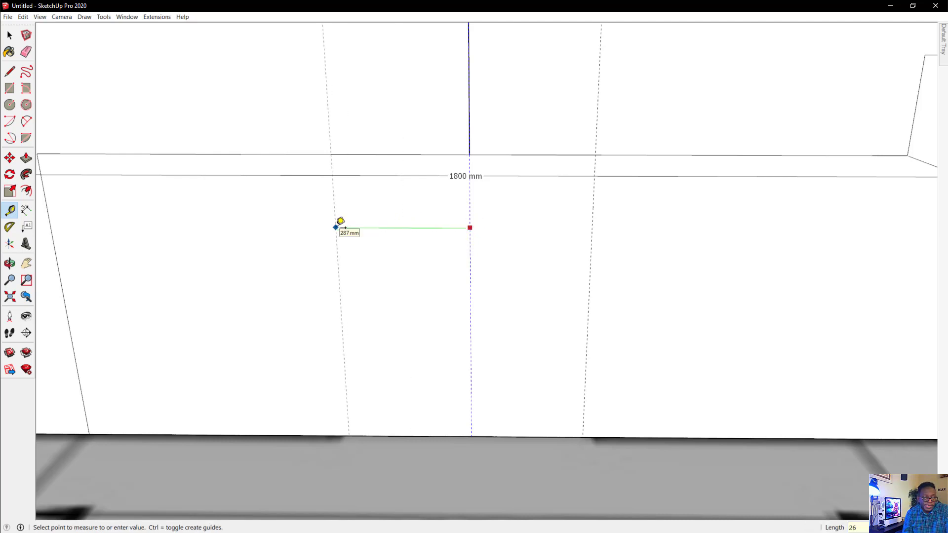
pyautogui.press('Escape')
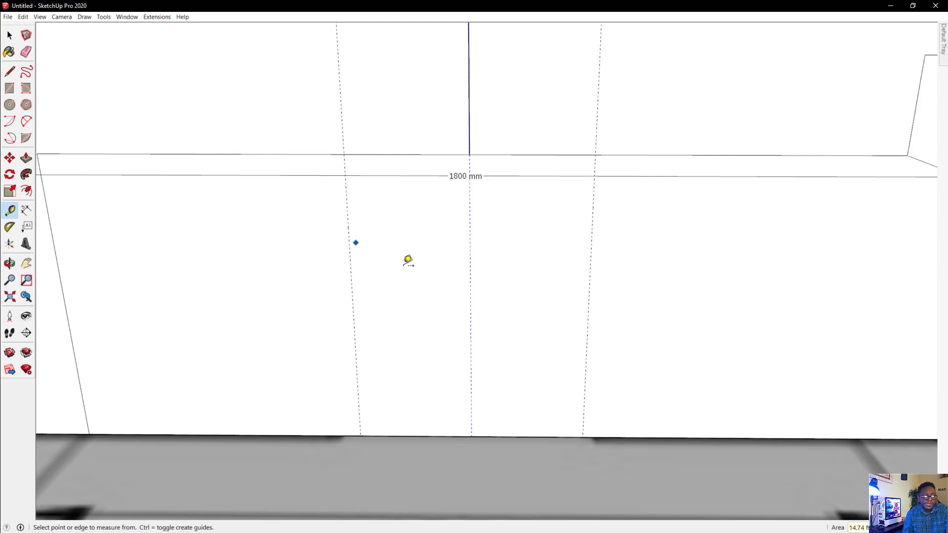
# Place a horizontal guide 260 mm above the 1800 mm line and another 260 mm above that guide.
pyautogui.moveTo(408, 259); pyautogui.dragTo(492, 335, button='middle')
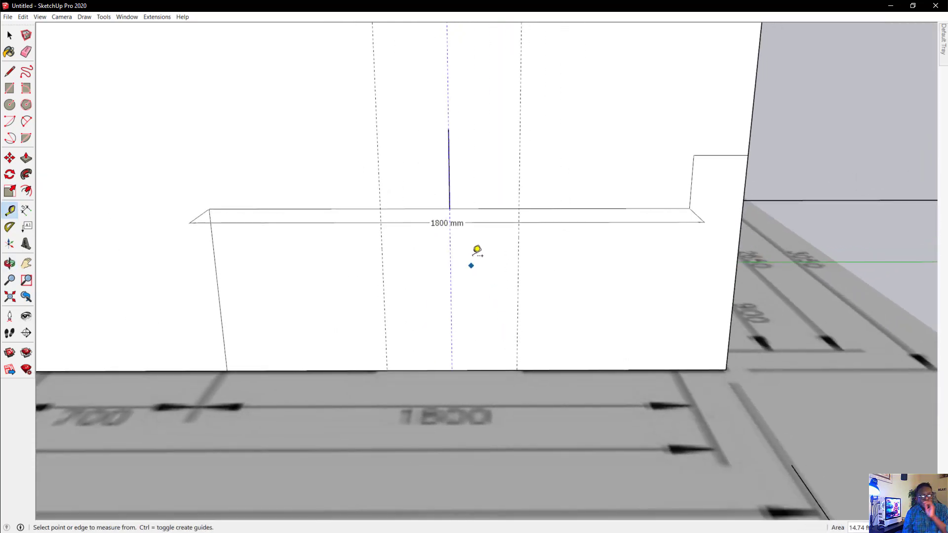
pyautogui.moveTo(531, 256); pyautogui.dragTo(480, 289, button='middle')
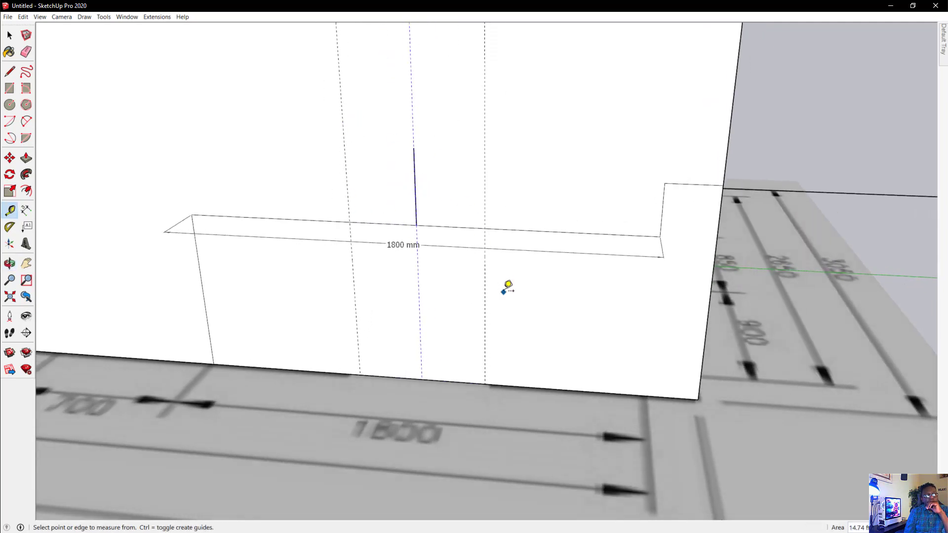
pyautogui.scroll(-1, 504, 292)
pyautogui.scroll(2, 481, 217)
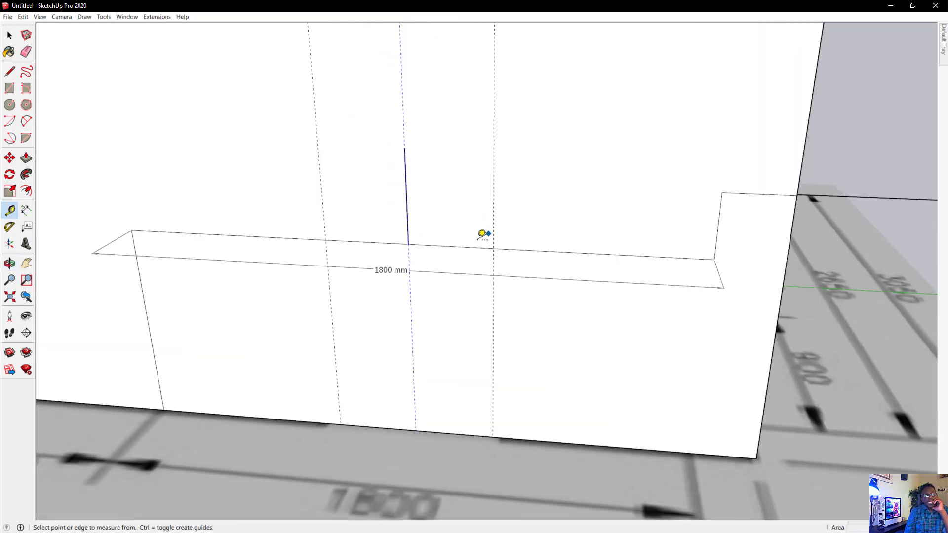
pyautogui.click(467, 248)
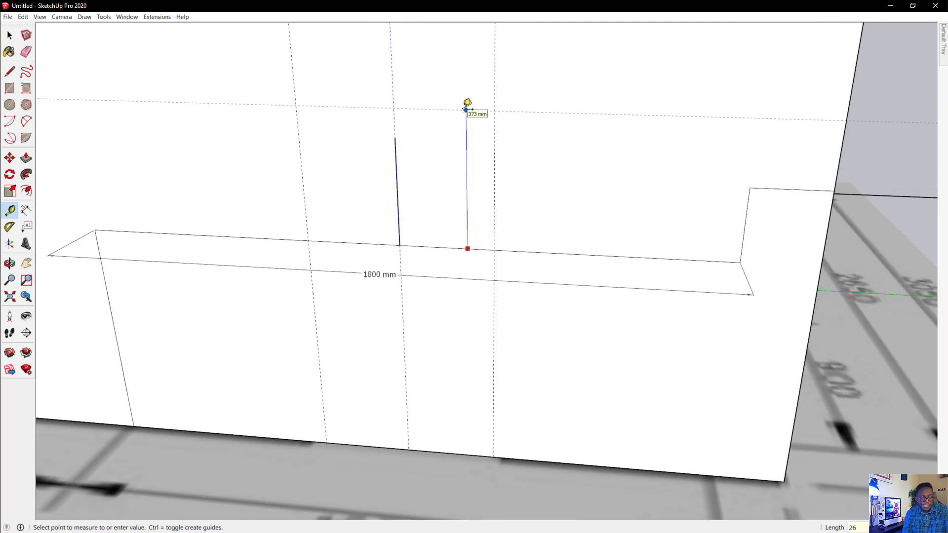
pyautogui.press('Return')
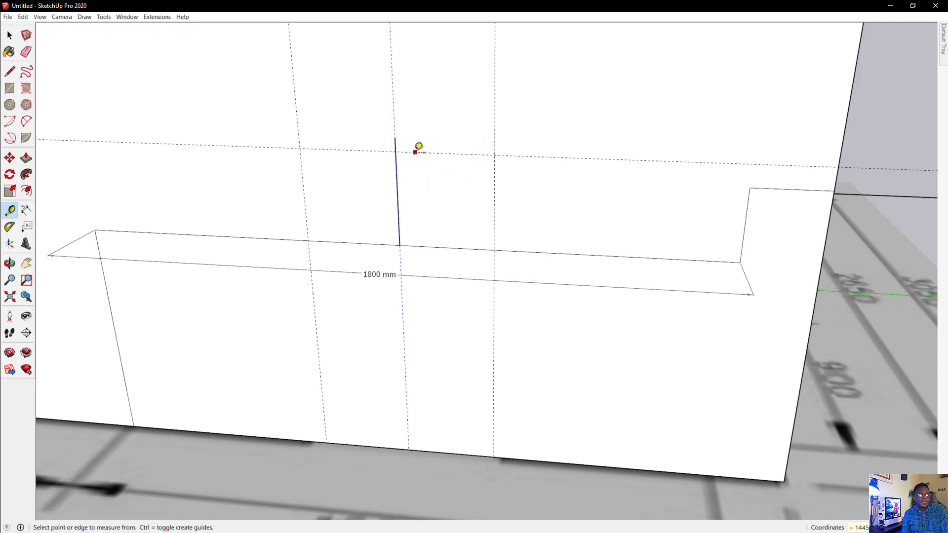
pyautogui.click(414, 152)
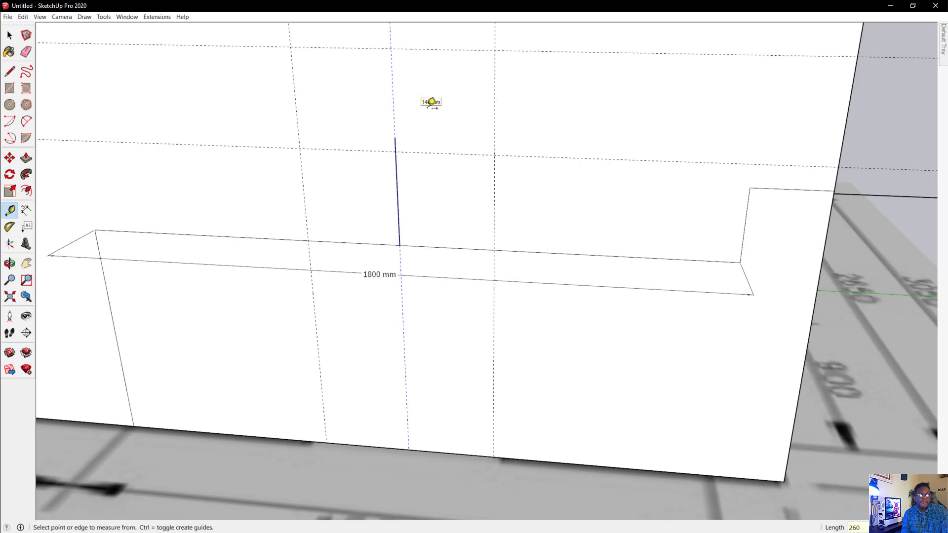
pyautogui.moveTo(430, 99)
pyautogui.mouseDown(button='middle')
pyautogui.moveTo(485, 180)
pyautogui.moveTo(504, 143)
pyautogui.moveTo(580, 188)
pyautogui.moveTo(587, 211)
pyautogui.mouseUp(button='middle')
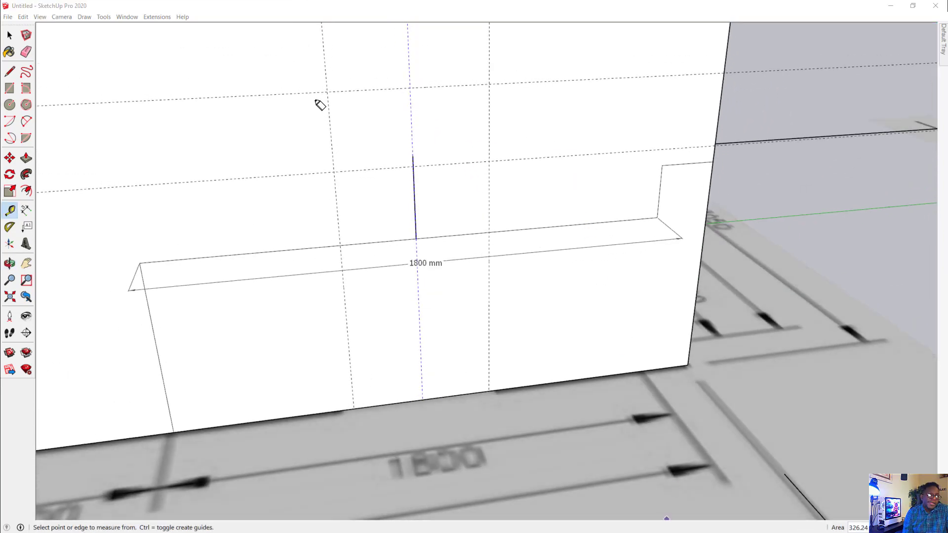
pyautogui.moveTo(330, 131)
pyautogui.mouseDown()
pyautogui.moveTo(338, 242)
pyautogui.moveTo(488, 234)
pyautogui.moveTo(466, 100)
pyautogui.moveTo(474, 78)
pyautogui.moveTo(333, 85)
pyautogui.mouseUp()
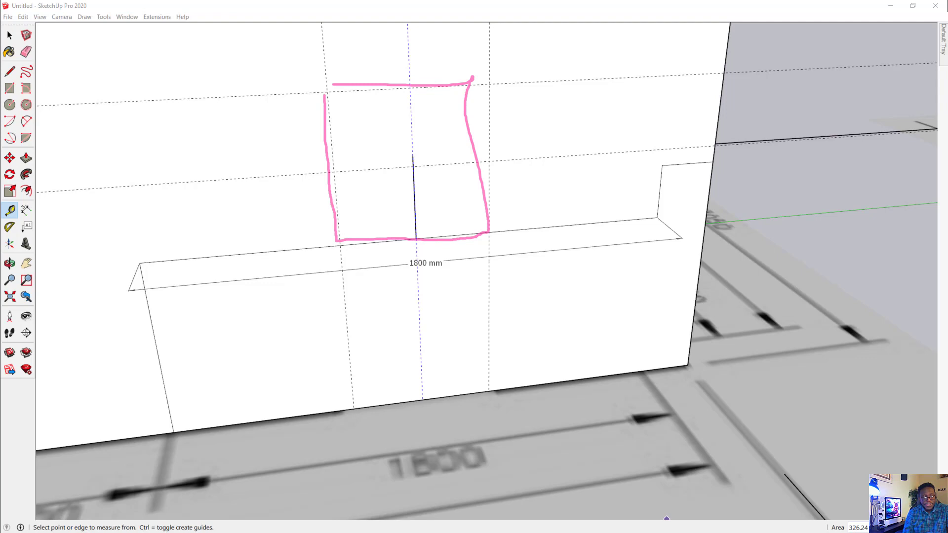
pyautogui.press('Escape')
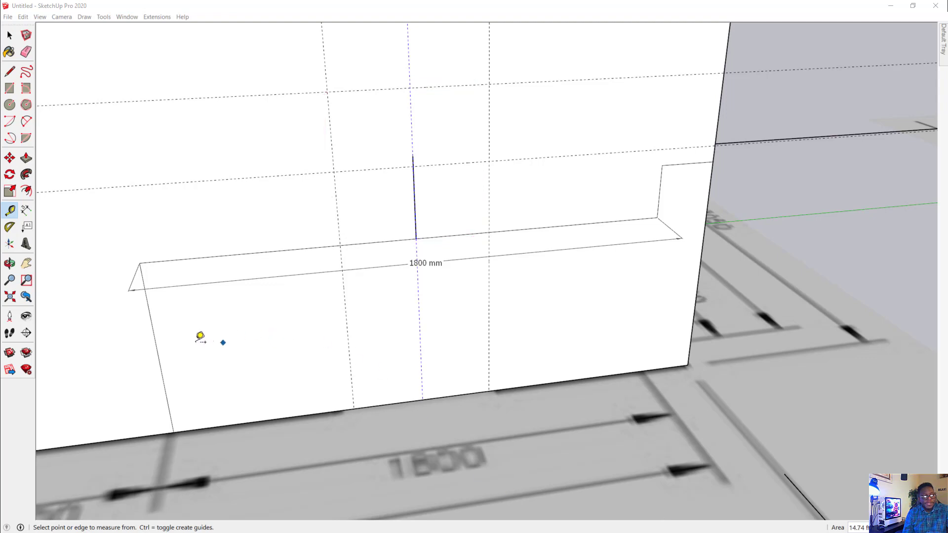
# Delete the 1800 mm line, its dimension and the vertical line running from its left end to the wall's base.
pyautogui.click(9, 36)
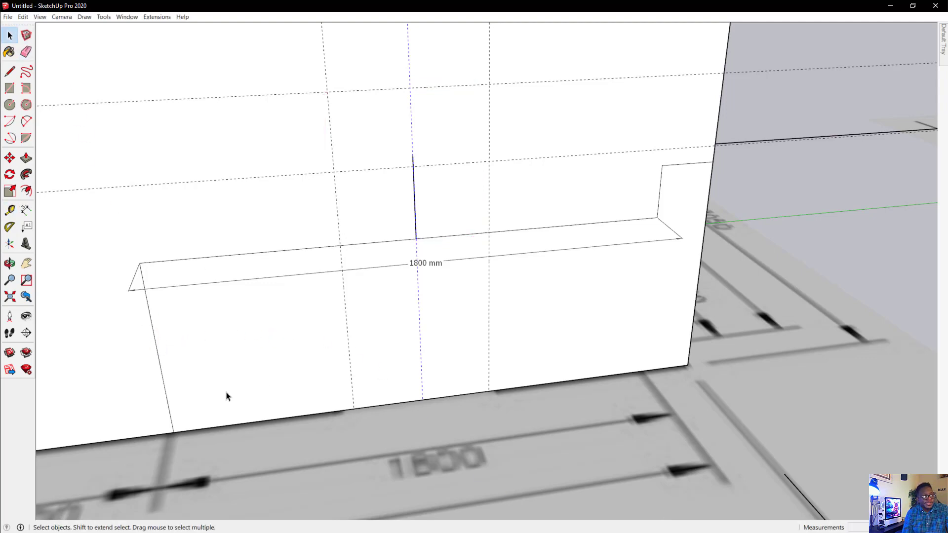
pyautogui.click(163, 379)
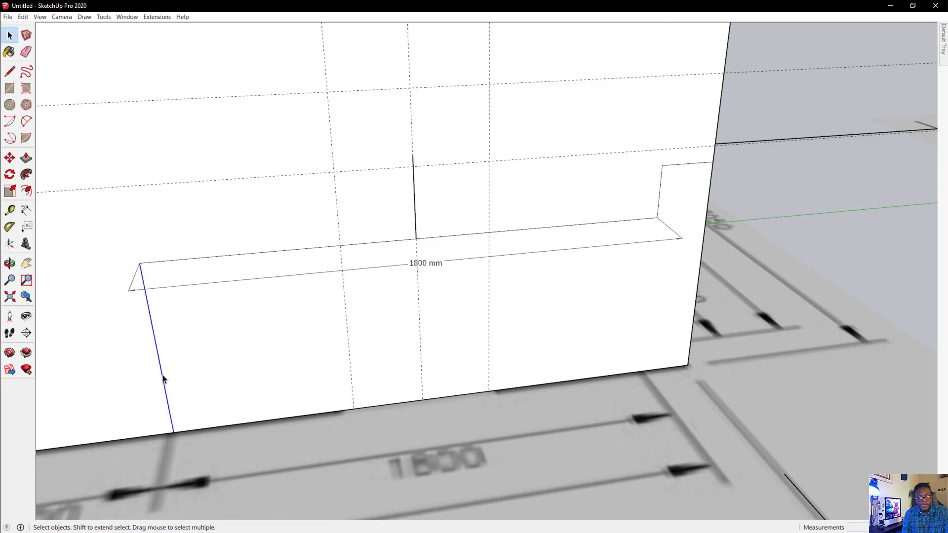
pyautogui.press('Delete')
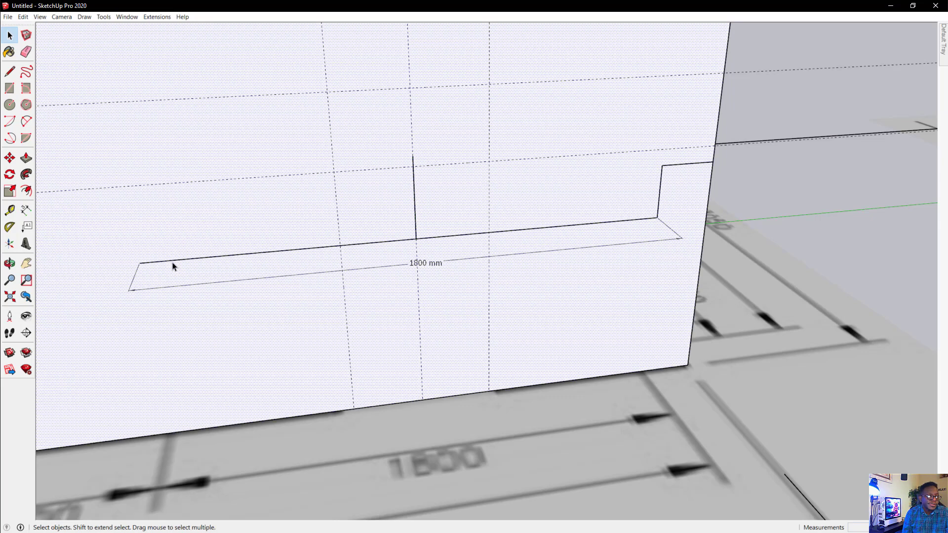
pyautogui.click(173, 261)
pyautogui.press('Delete')
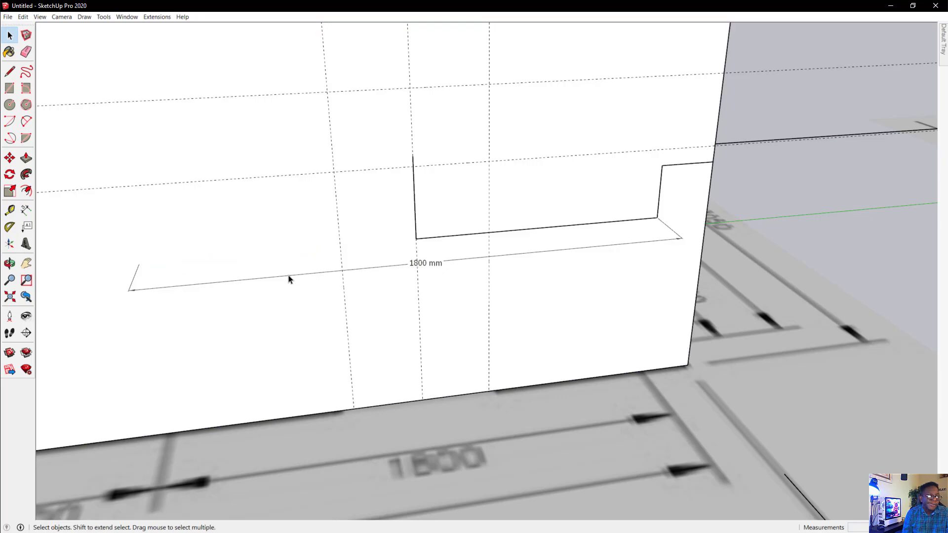
pyautogui.press('Delete')
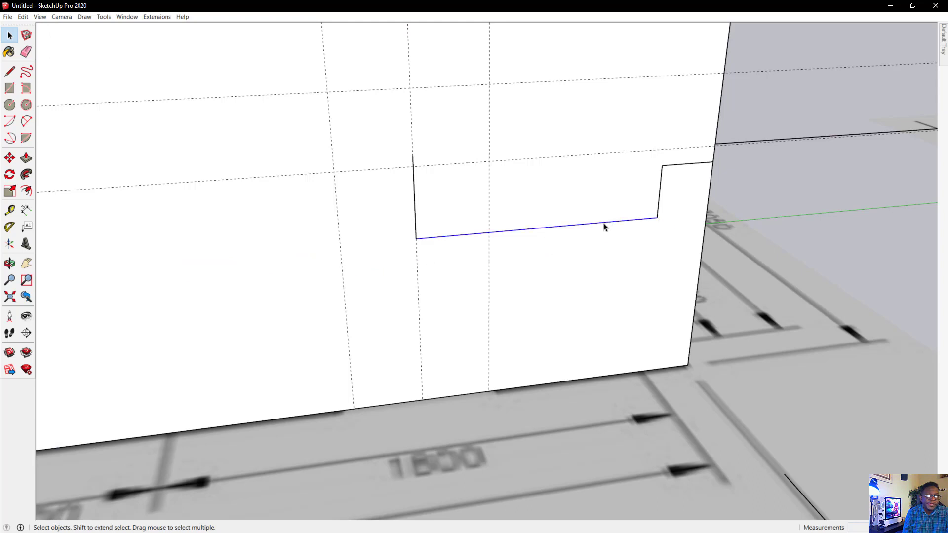
pyautogui.press('Delete')
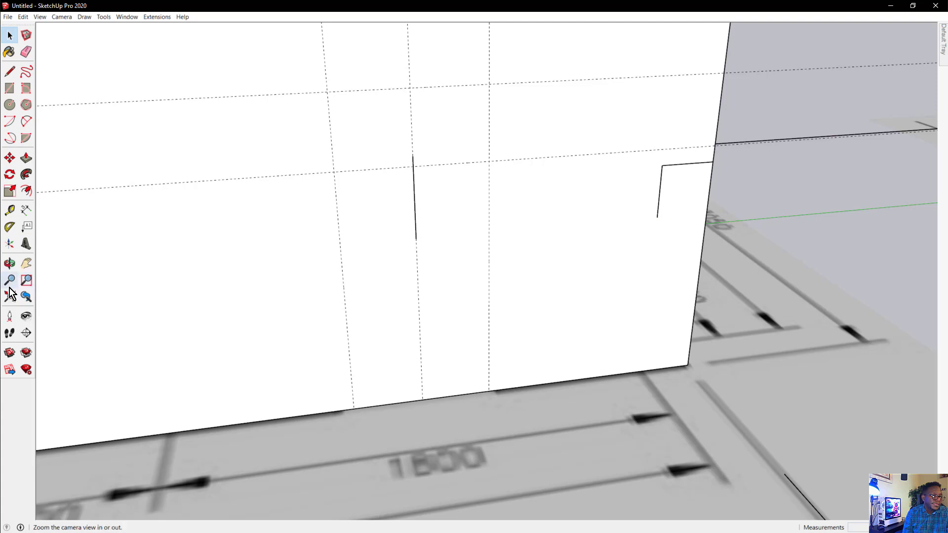
# Place a horizontal guide 260 mm below the lower horizontal guide, through the bottom end of the short central line.
pyautogui.click(9, 210)
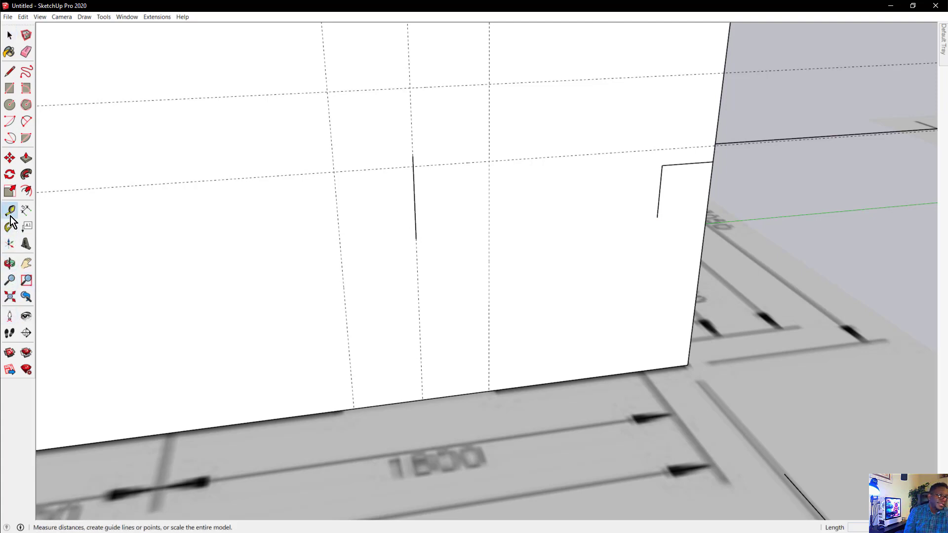
pyautogui.click(395, 168)
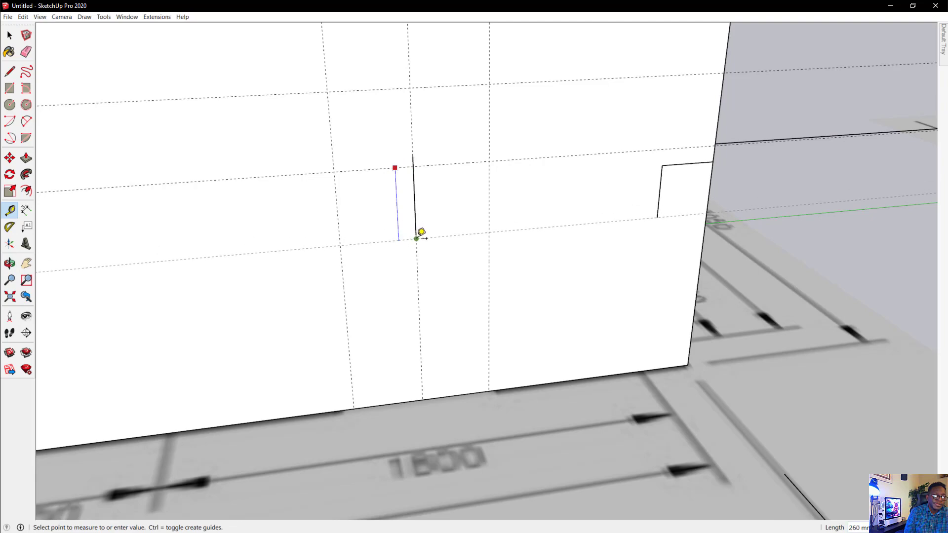
pyautogui.click(421, 232)
# Delete the short central vertical line and the two remaining outline edges near the wall's right end.
pyautogui.click(10, 36)
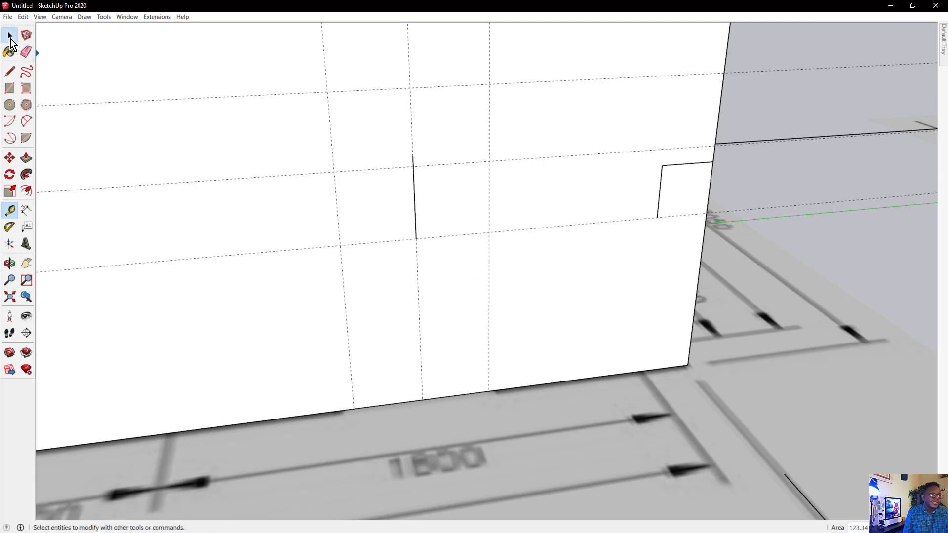
pyautogui.click(415, 215)
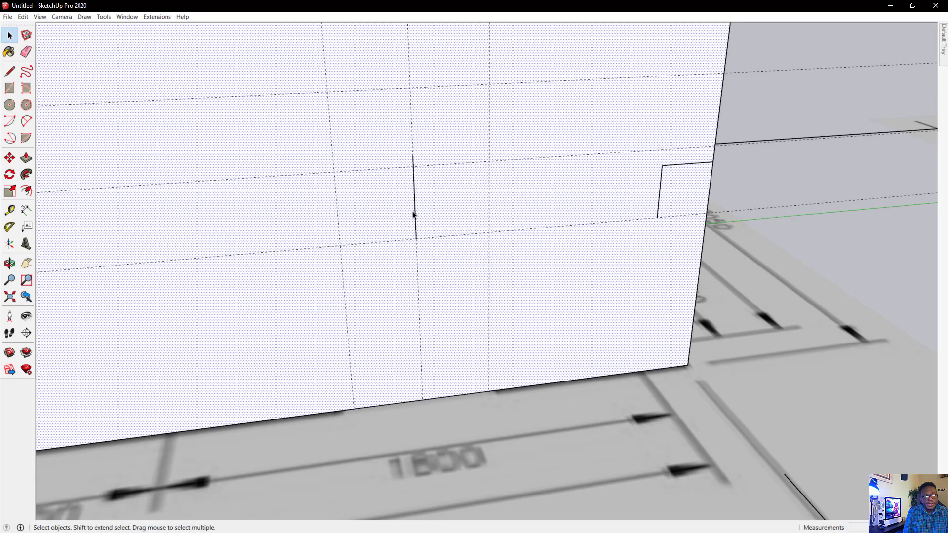
pyautogui.click(416, 216)
pyautogui.press('Delete')
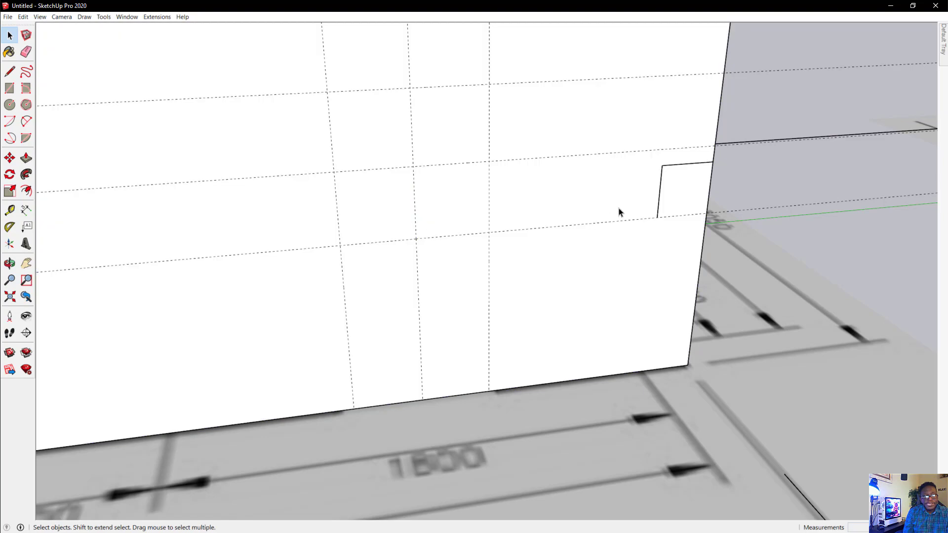
pyautogui.press('Delete')
pyautogui.click(679, 166)
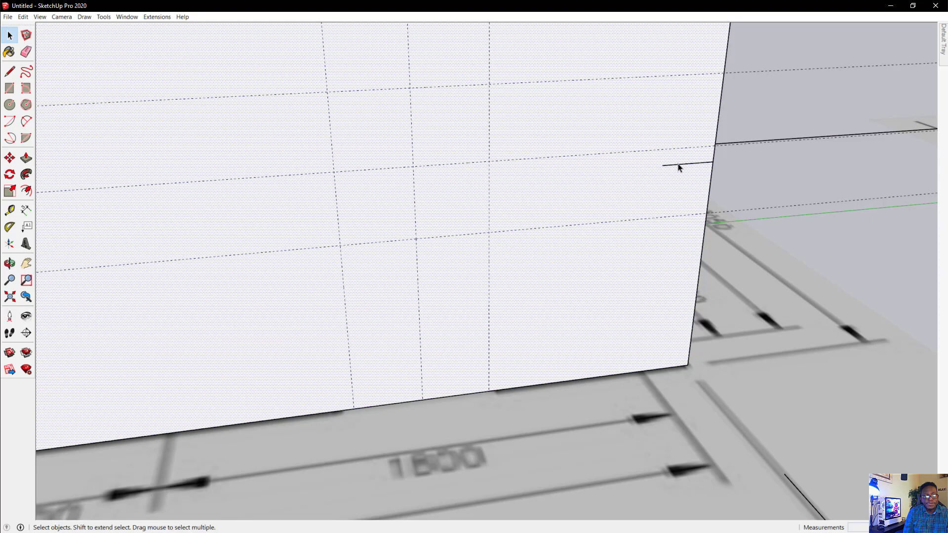
pyautogui.click(679, 167)
# Draw a 520 mm square with the Line tool through the outermost guide intersections on the long wall's outer face.
pyautogui.scroll(-2, 624, 230)
pyautogui.moveTo(624, 230); pyautogui.dragTo(529, 302, button='middle')
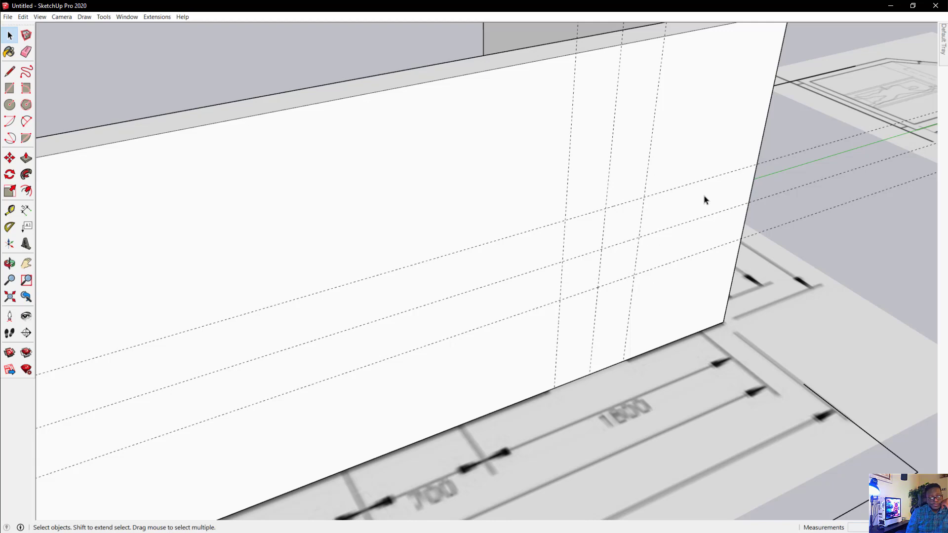
pyautogui.moveTo(705, 219); pyautogui.dragTo(635, 167, button='middle')
pyautogui.scroll(-3, 783, 258)
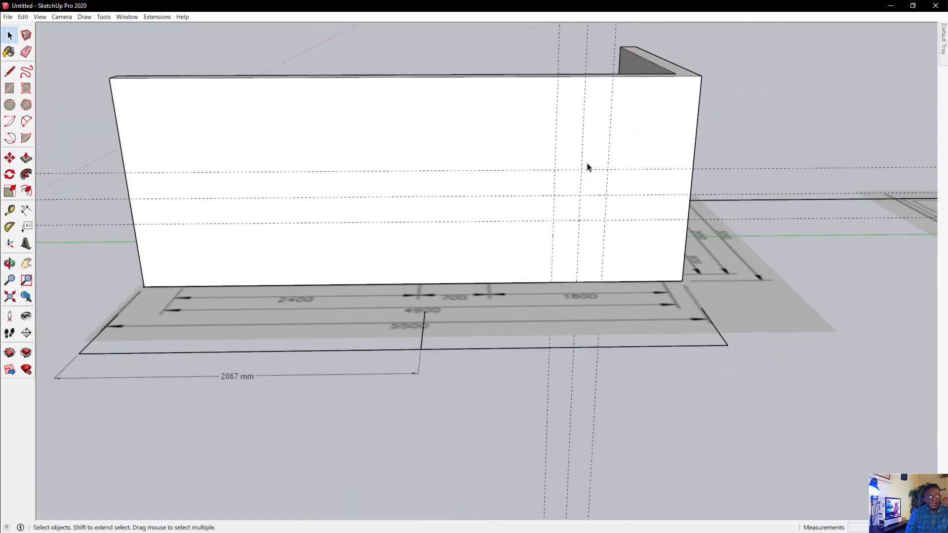
pyautogui.scroll(5, 583, 159)
pyautogui.scroll(2, 584, 159)
pyautogui.scroll(2, 349, 186)
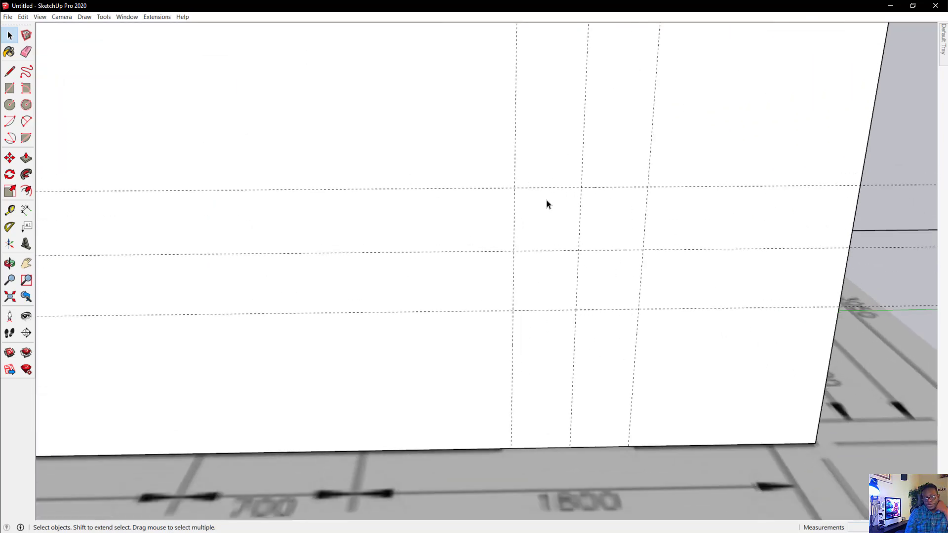
pyautogui.click(9, 71)
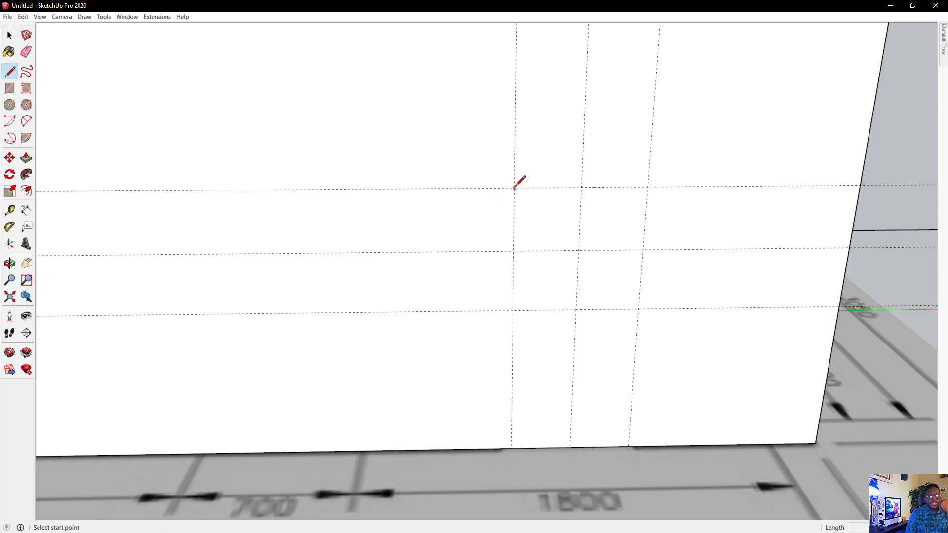
pyautogui.scroll(-8, 524, 212)
pyautogui.moveTo(575, 265); pyautogui.dragTo(599, 258, button='middle')
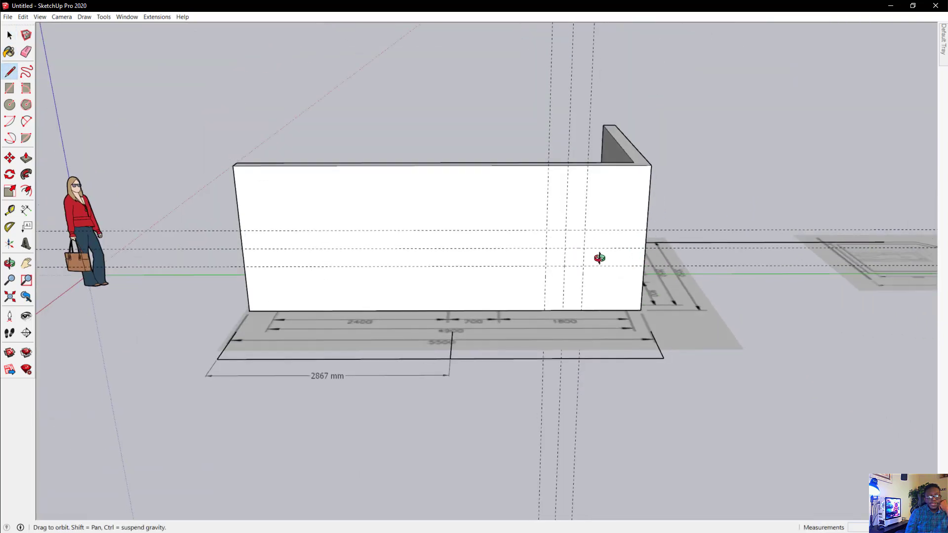
pyautogui.scroll(6, 573, 249)
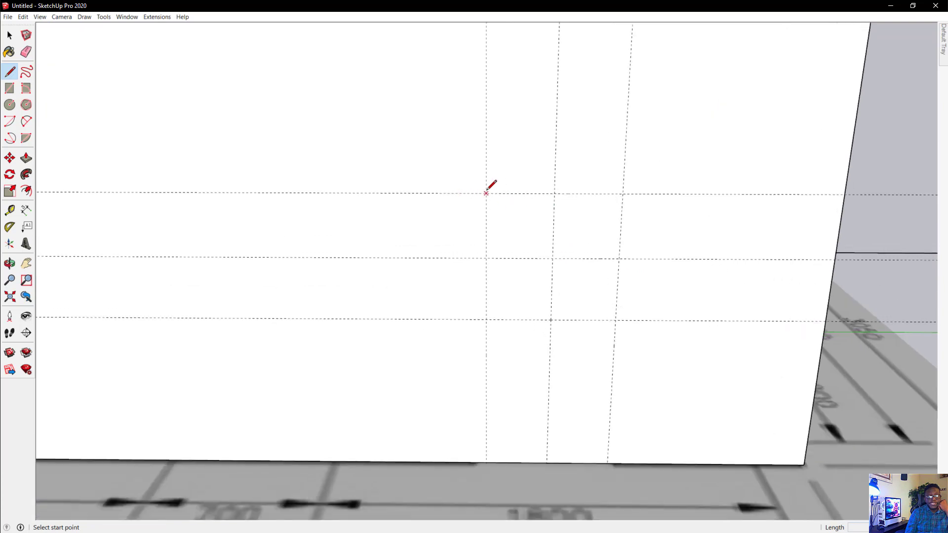
pyautogui.click(486, 193)
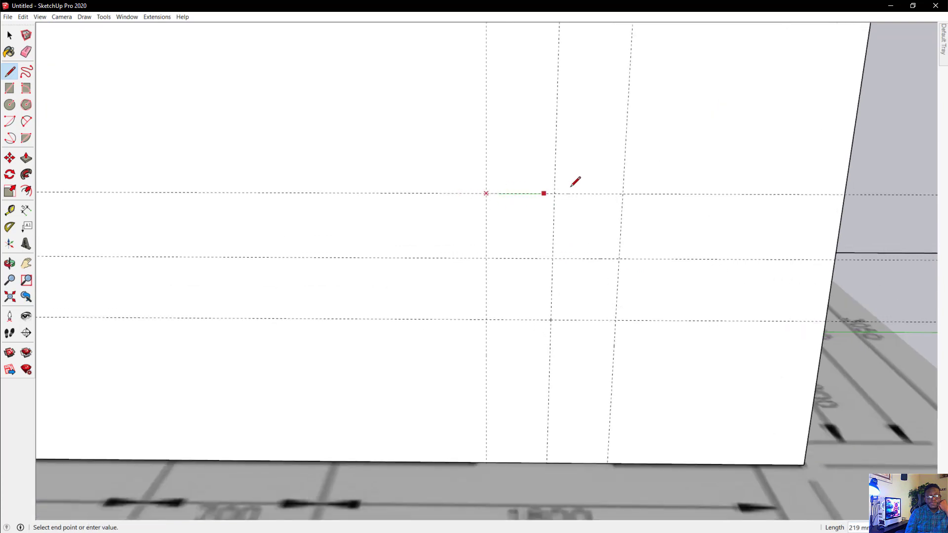
pyautogui.click(623, 194)
pyautogui.click(616, 319)
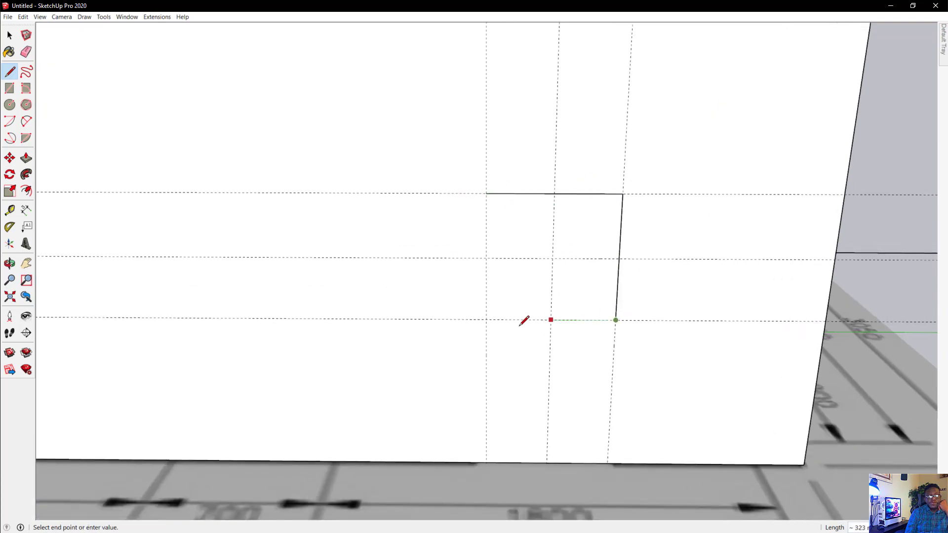
pyautogui.click(486, 319)
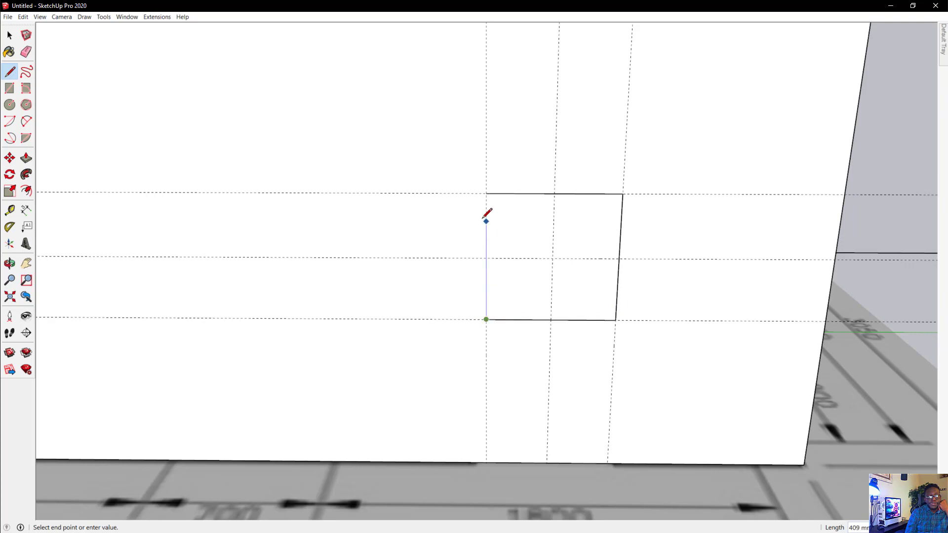
pyautogui.click(486, 192)
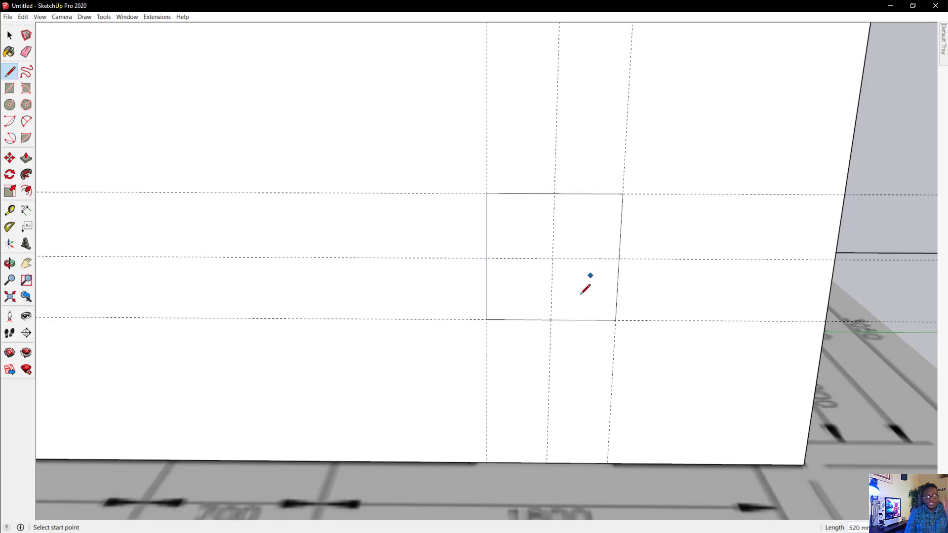
# Examine the long wall with its square outline and the height dimensions on the cross-section drawing.
pyautogui.scroll(-5, 508, 271)
pyautogui.moveTo(537, 293)
pyautogui.mouseDown(button='middle')
pyautogui.moveTo(540, 280)
pyautogui.moveTo(635, 220)
pyautogui.moveTo(694, 265)
pyautogui.moveTo(723, 328)
pyautogui.moveTo(726, 458)
pyautogui.mouseUp(button='middle')
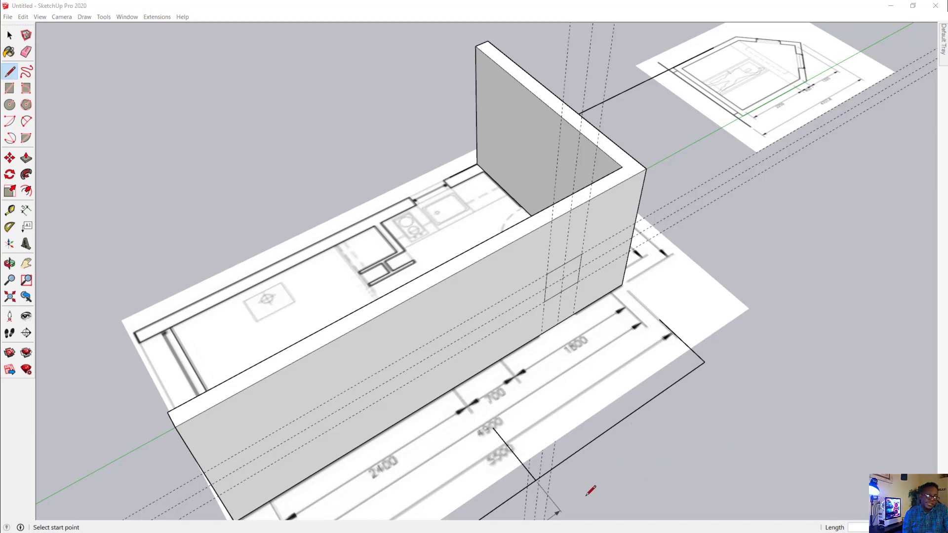
pyautogui.moveTo(591, 490); pyautogui.dragTo(571, 350, button='middle')
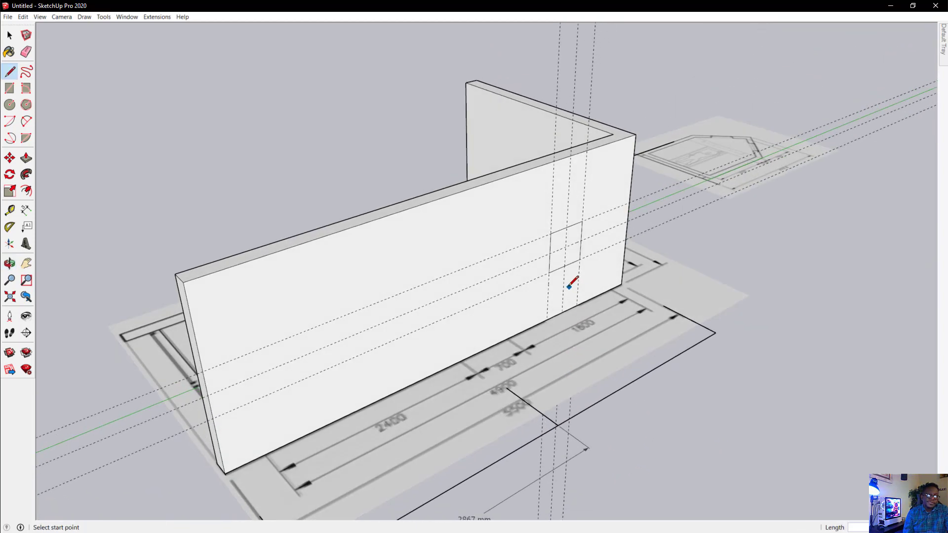
pyautogui.moveTo(572, 242)
pyautogui.mouseDown(button='middle')
pyautogui.moveTo(582, 247)
pyautogui.moveTo(645, 210)
pyautogui.moveTo(745, 187)
pyautogui.mouseUp(button='middle')
pyautogui.moveTo(751, 313); pyautogui.dragTo(165, 242, button='middle')
pyautogui.moveTo(617, 277)
pyautogui.mouseDown(button='middle')
pyautogui.moveTo(450, 273)
pyautogui.moveTo(601, 366)
pyautogui.moveTo(842, 338)
pyautogui.moveTo(635, 275)
pyautogui.moveTo(633, 303)
pyautogui.moveTo(778, 315)
pyautogui.moveTo(561, 306)
pyautogui.moveTo(535, 275)
pyautogui.moveTo(424, 309)
pyautogui.moveTo(370, 313)
pyautogui.mouseUp(button='middle')
pyautogui.scroll(-3, 250, 303)
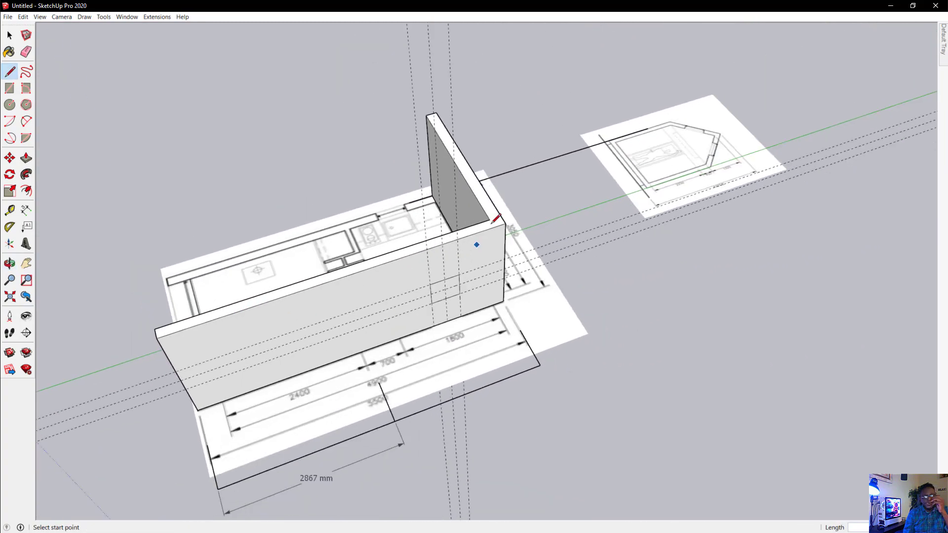
pyautogui.scroll(6, 745, 181)
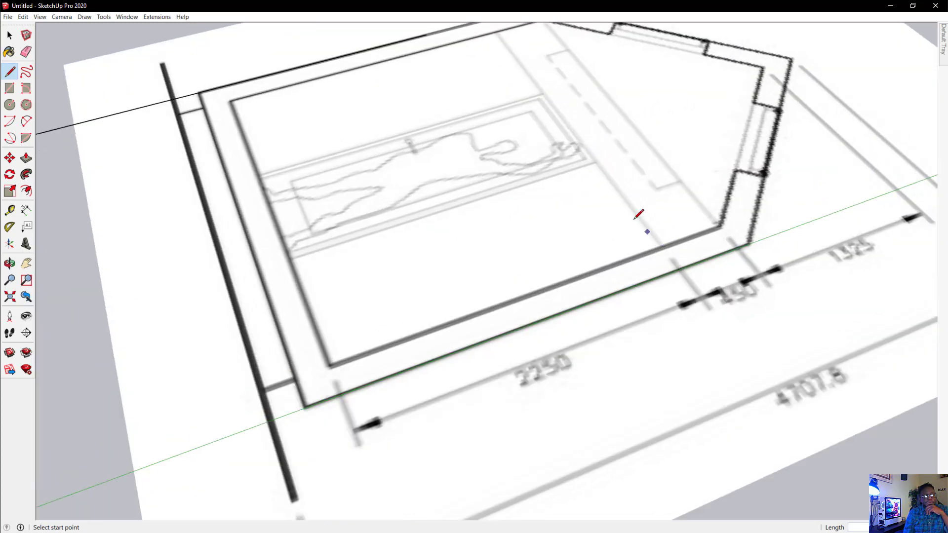
pyautogui.scroll(-3, 632, 217)
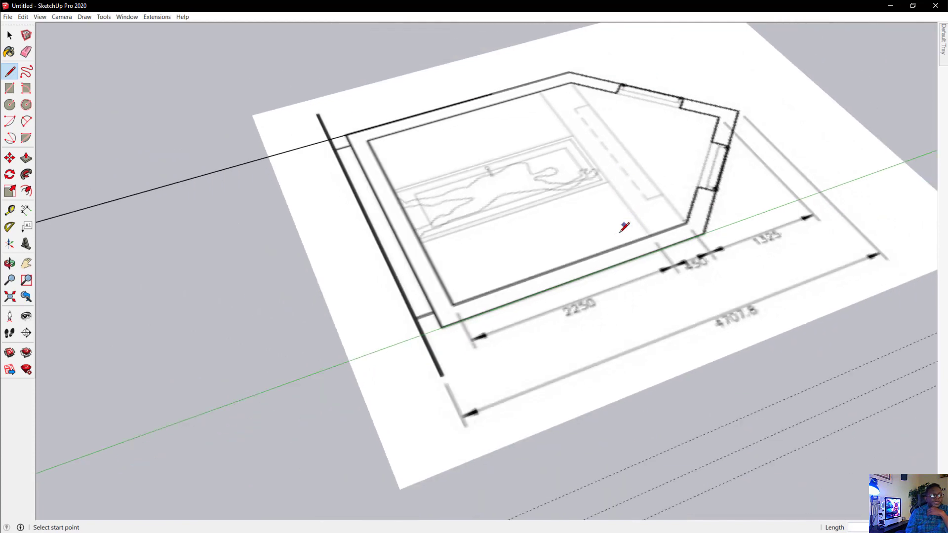
pyautogui.scroll(2, 512, 311)
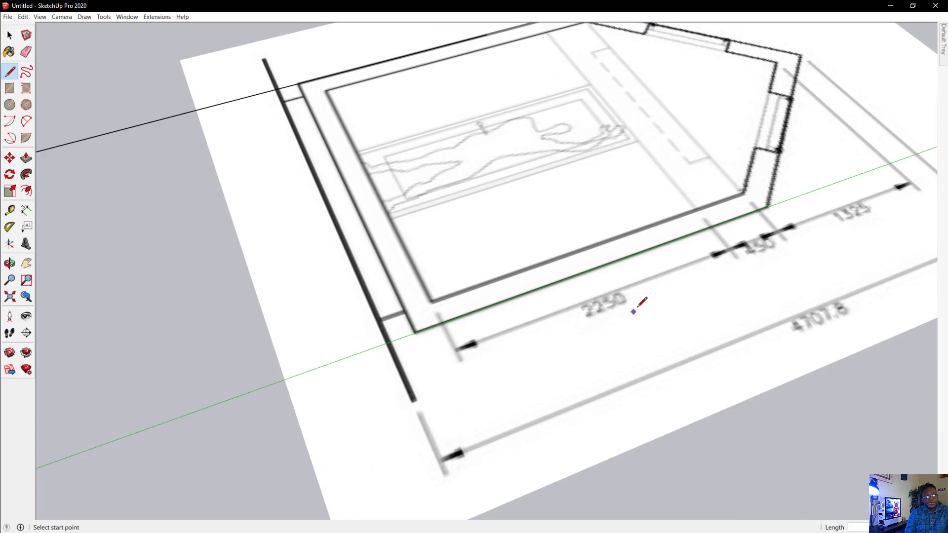
pyautogui.scroll(-5, 642, 247)
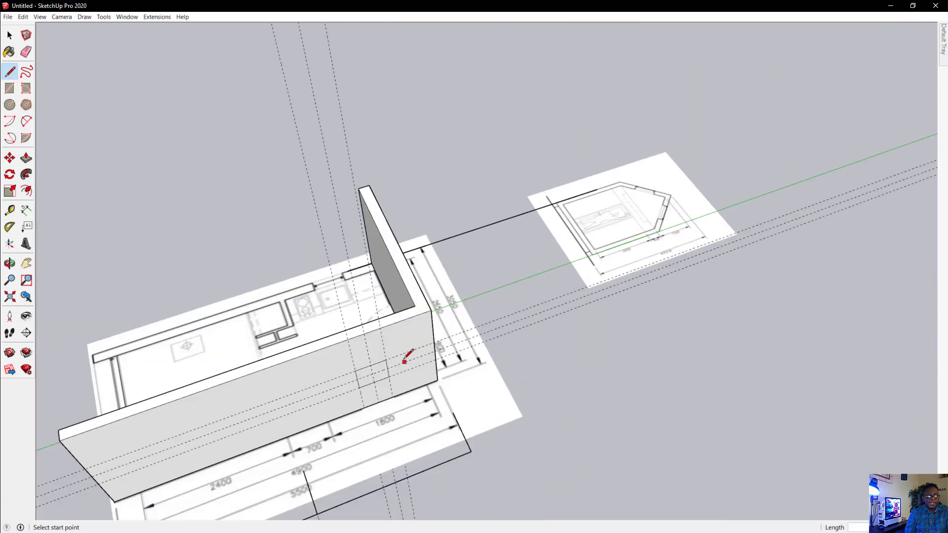
# Inspect the walls' inner faces and open ends and compare them with the cross-section drawing's wall and floor lines.
pyautogui.moveTo(405, 358); pyautogui.dragTo(492, 207, button='middle')
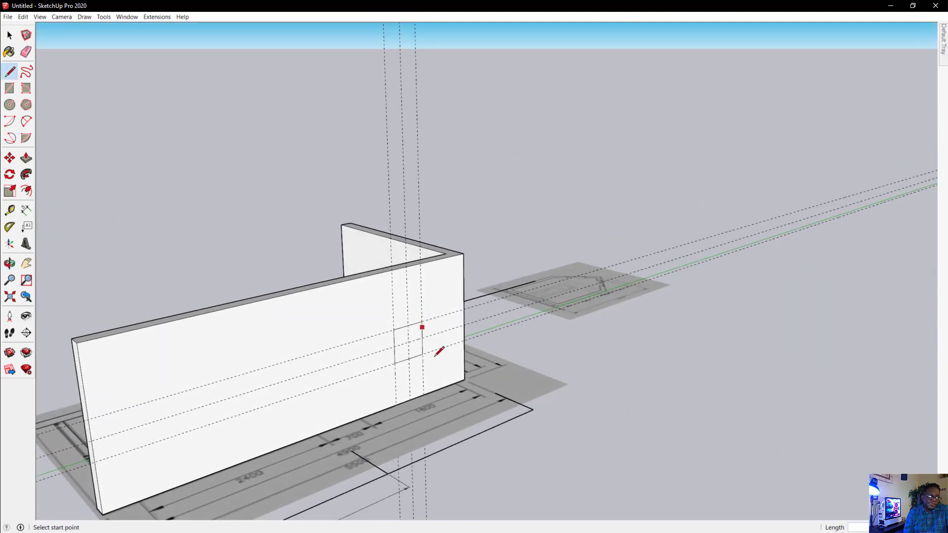
pyautogui.scroll(3, 419, 409)
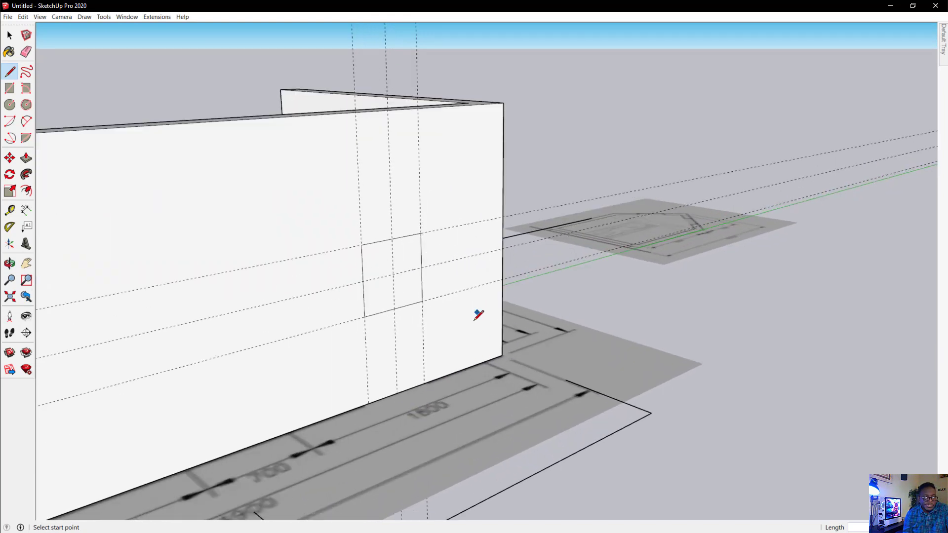
pyautogui.moveTo(446, 348)
pyautogui.mouseDown(button='middle')
pyautogui.moveTo(624, 292)
pyautogui.moveTo(677, 249)
pyautogui.mouseUp(button='middle')
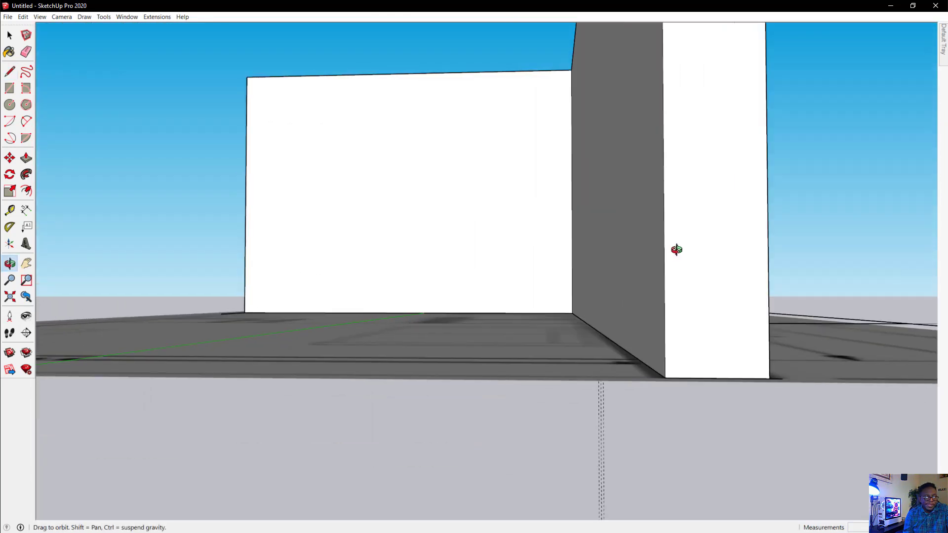
pyautogui.scroll(-5, 516, 345)
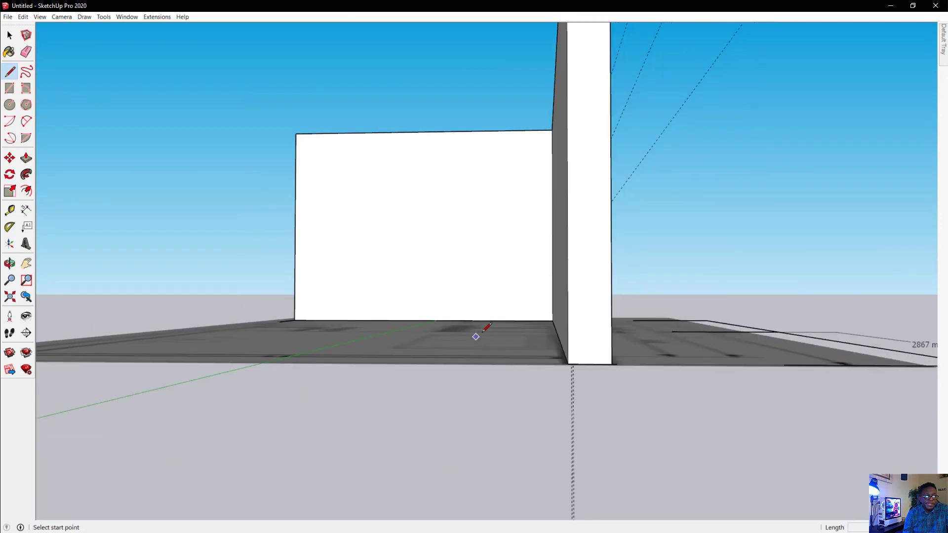
pyautogui.moveTo(478, 332); pyautogui.dragTo(612, 395, button='middle')
pyautogui.moveTo(567, 361); pyautogui.dragTo(565, 364, button='middle')
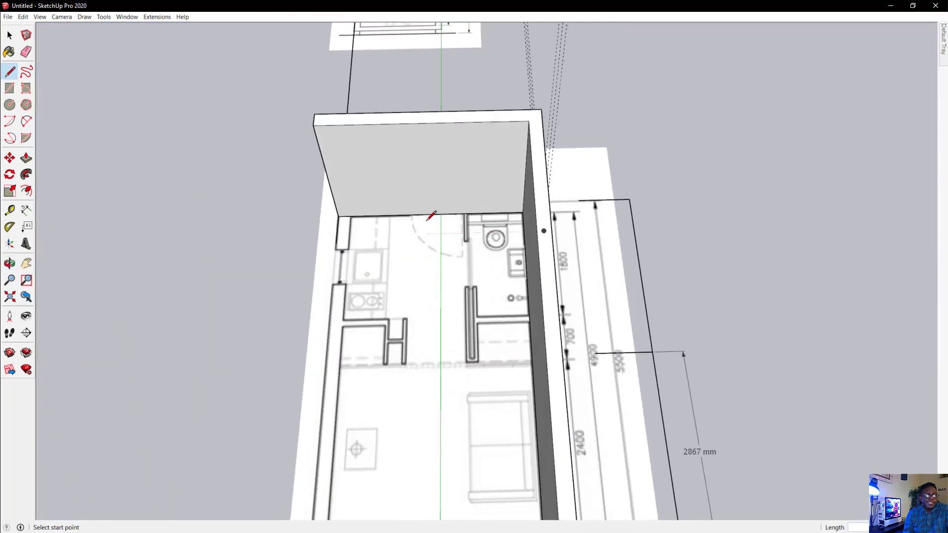
pyautogui.moveTo(428, 182); pyautogui.dragTo(510, 355, button='middle')
pyautogui.scroll(6, 495, 163)
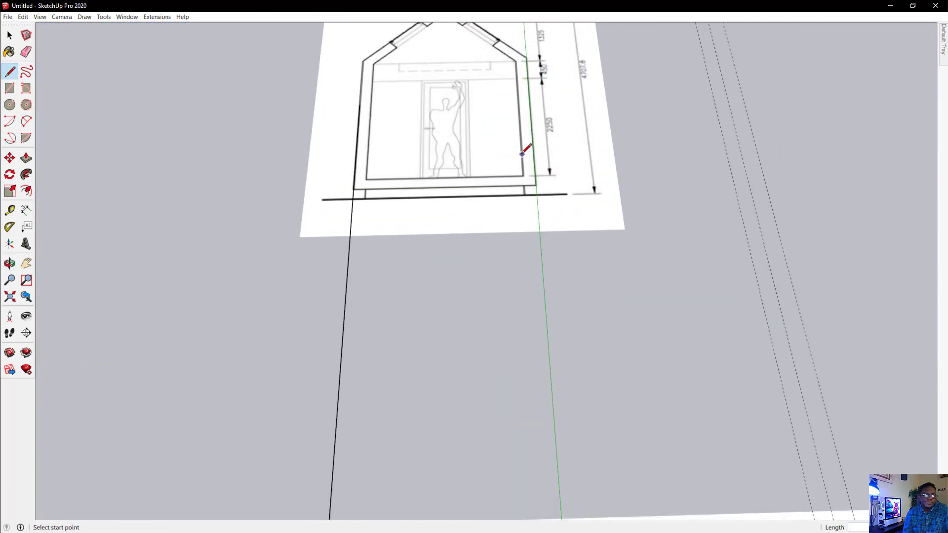
pyautogui.moveTo(546, 205); pyautogui.dragTo(473, 470, button='middle')
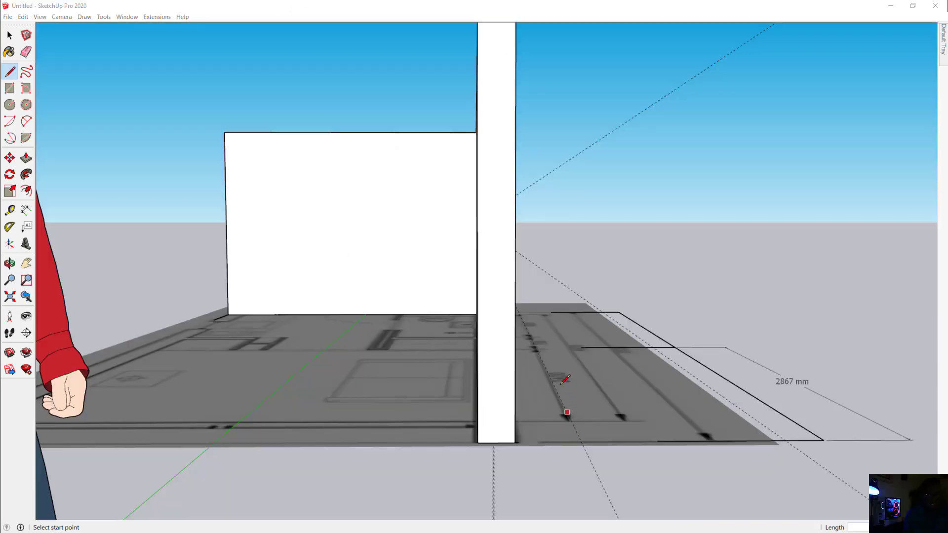
pyautogui.moveTo(561, 383)
pyautogui.mouseDown(button='middle')
pyautogui.moveTo(513, 392)
pyautogui.moveTo(560, 385)
pyautogui.mouseUp(button='middle')
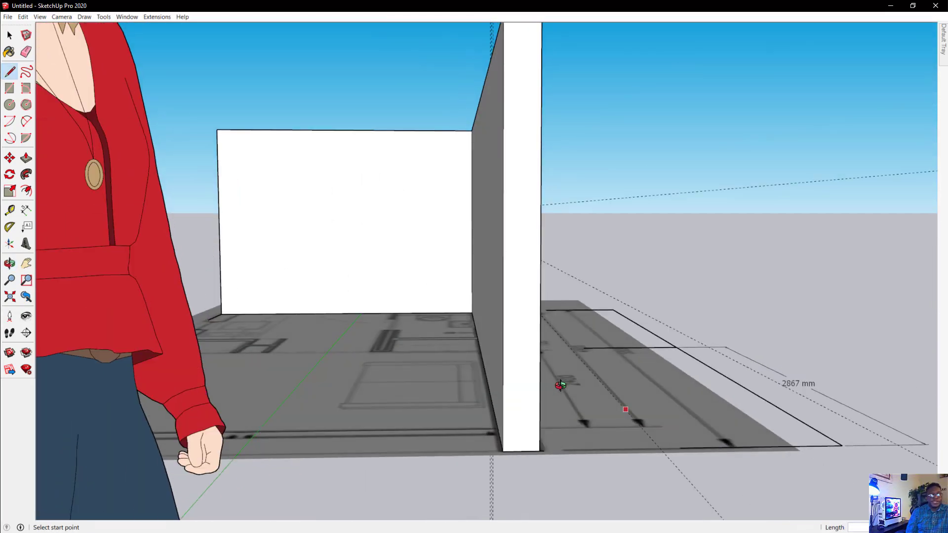
pyautogui.scroll(1, 424, 453)
pyautogui.moveTo(513, 341); pyautogui.dragTo(556, 398, button='middle')
pyautogui.scroll(-5, 556, 397)
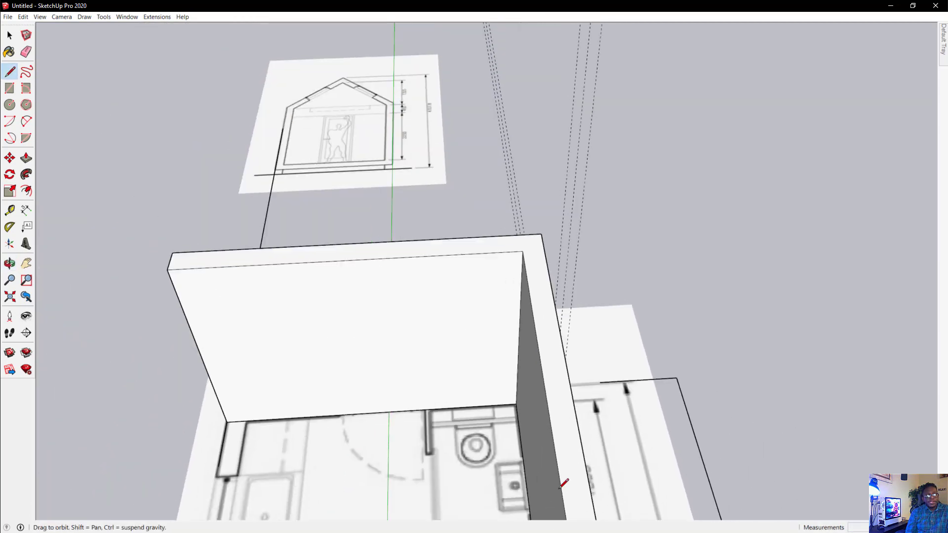
pyautogui.scroll(2, 525, 371)
pyautogui.scroll(4, 402, 217)
pyautogui.scroll(3, 388, 196)
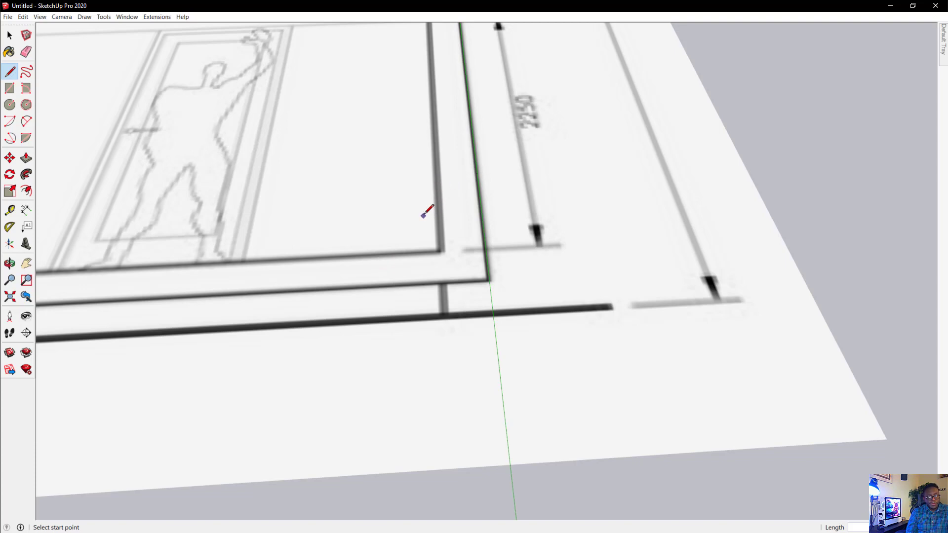
pyautogui.scroll(-8, 424, 215)
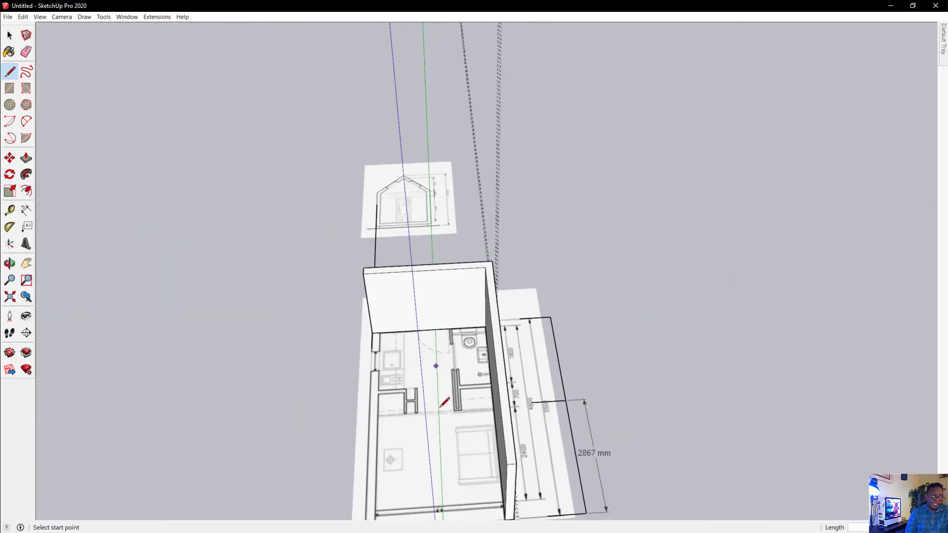
pyautogui.moveTo(497, 490); pyautogui.dragTo(521, 301, button='middle')
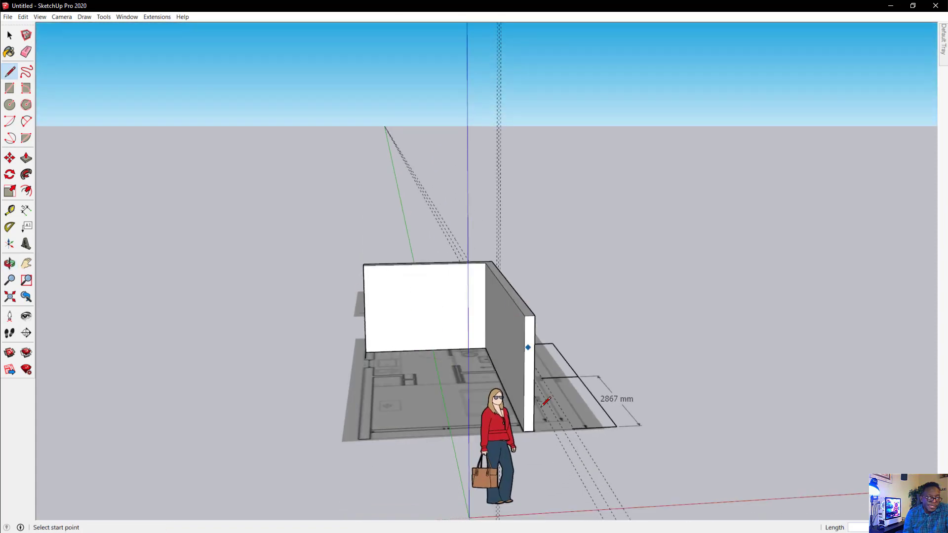
pyautogui.scroll(5, 528, 443)
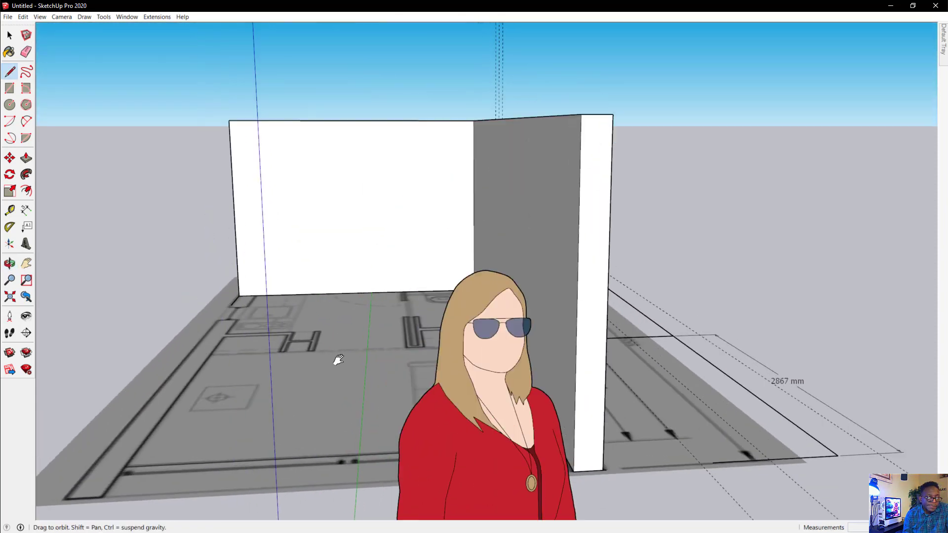
pyautogui.keyDown('shift'); pyautogui.moveTo(335, 360); pyautogui.dragTo(513, 437, button='middle'); pyautogui.keyUp('shift')
pyautogui.scroll(-3, 348, 413)
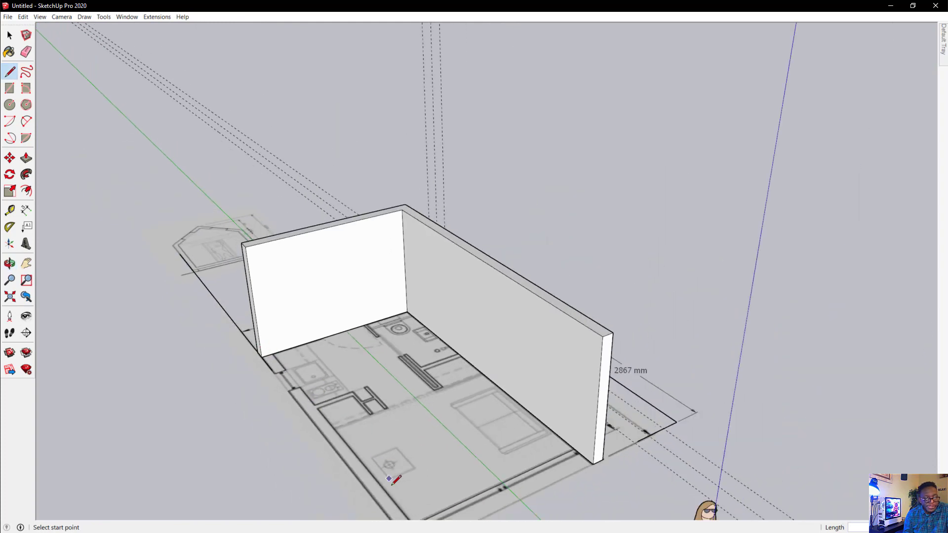
pyautogui.scroll(1, 375, 464)
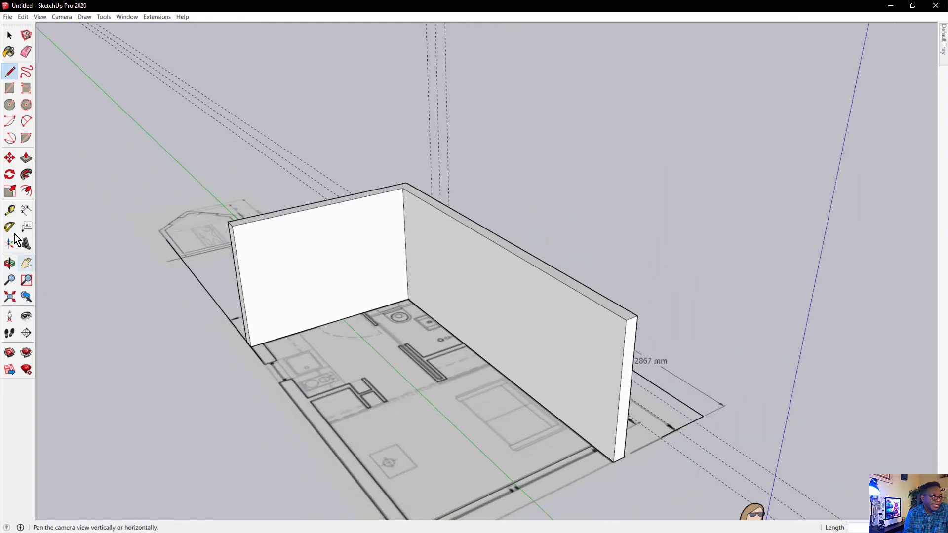
pyautogui.click(10, 88)
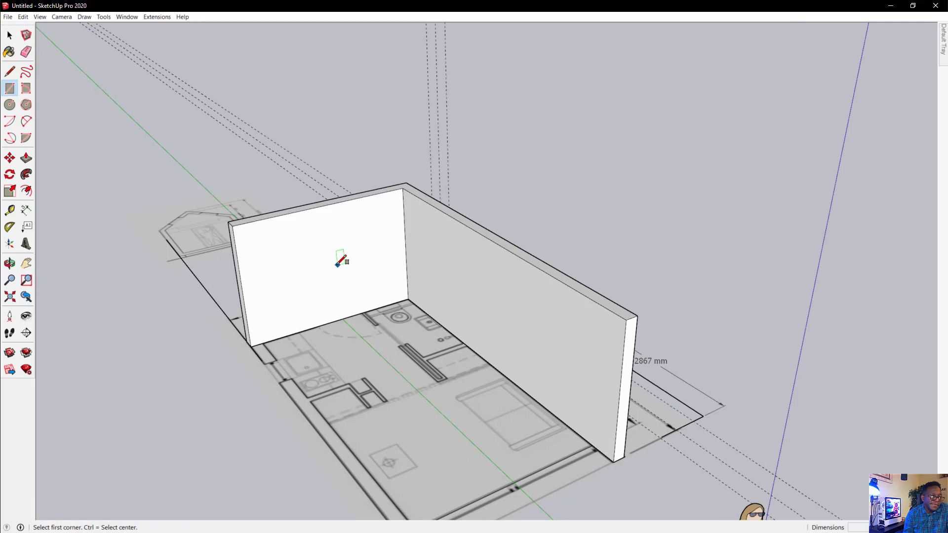
pyautogui.click(409, 298)
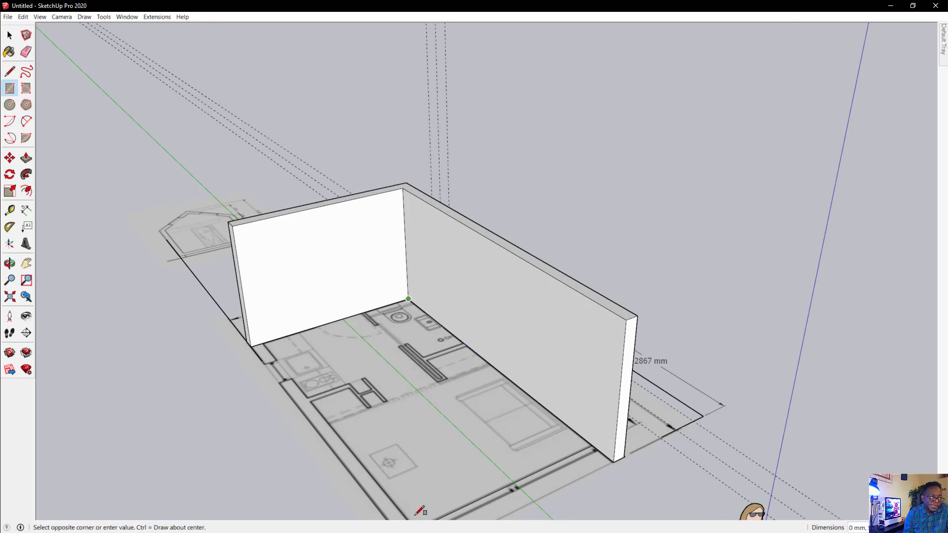
pyautogui.scroll(-1, 424, 415)
pyautogui.scroll(-1, 424, 444)
pyautogui.scroll(5, 430, 484)
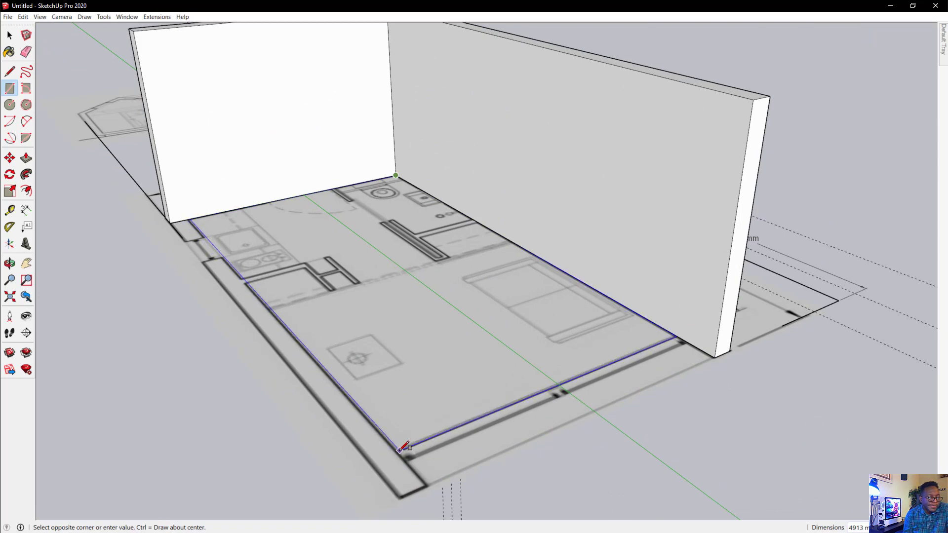
pyautogui.click(400, 448)
# Place a vertical guide on the short wall's inner face, offset inward from its free end to the plan's inner wall line.
pyautogui.scroll(6, 159, 31)
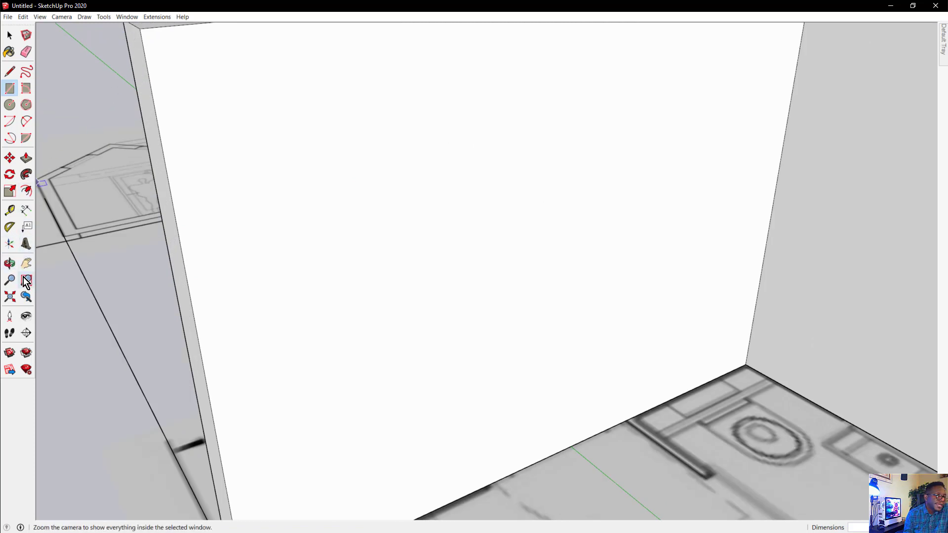
pyautogui.click(12, 212)
pyautogui.click(186, 268)
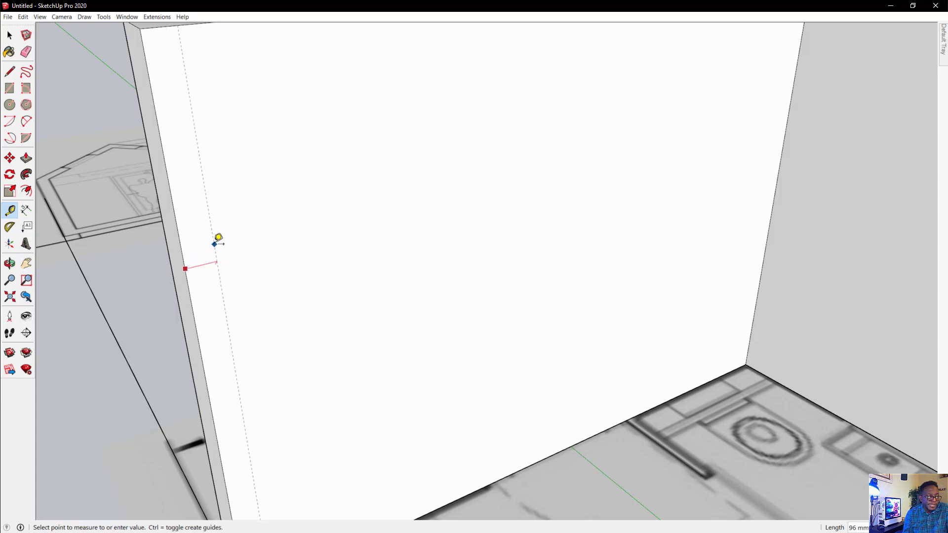
pyautogui.press('Return')
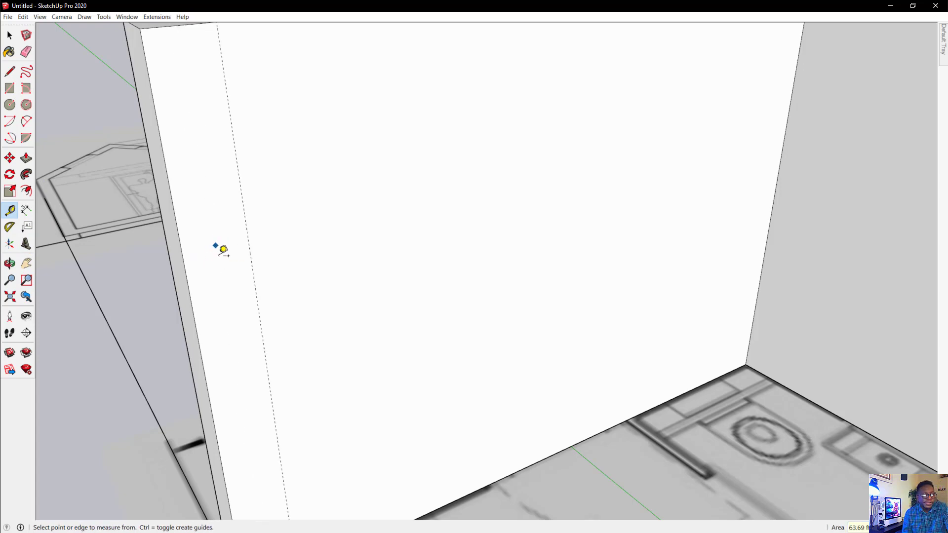
pyautogui.scroll(-8, 220, 250)
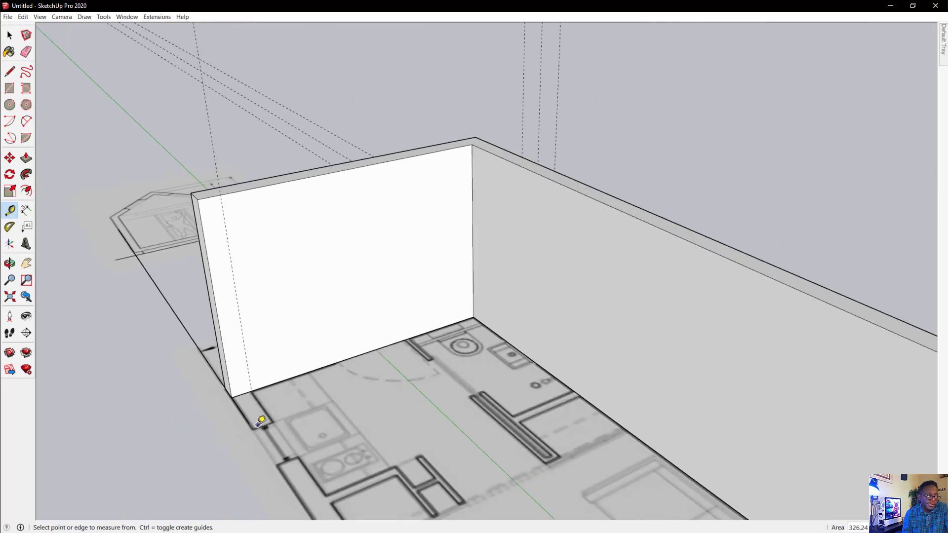
pyautogui.scroll(-4, 277, 400)
pyautogui.moveTo(288, 387); pyautogui.dragTo(289, 449, button='middle')
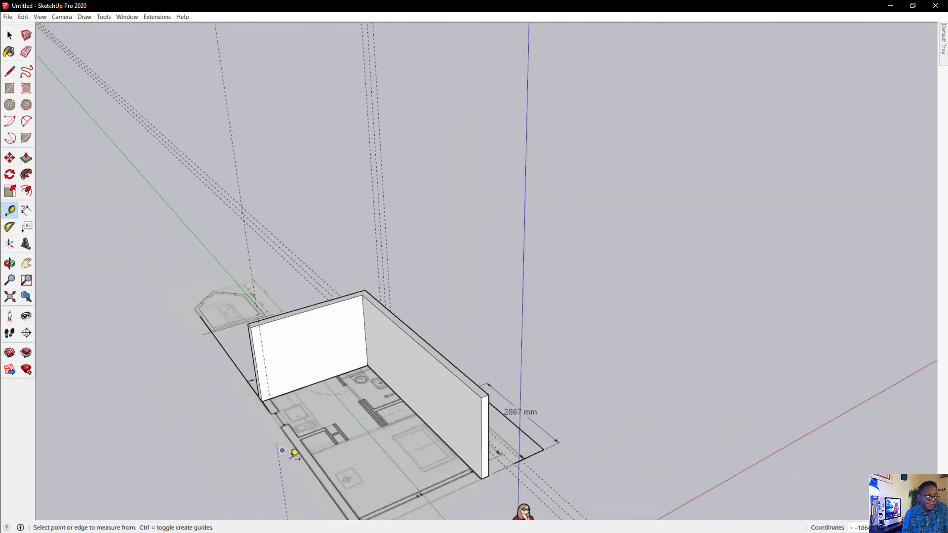
pyautogui.scroll(5, 359, 487)
pyautogui.moveTo(359, 487); pyautogui.dragTo(296, 341, button='middle')
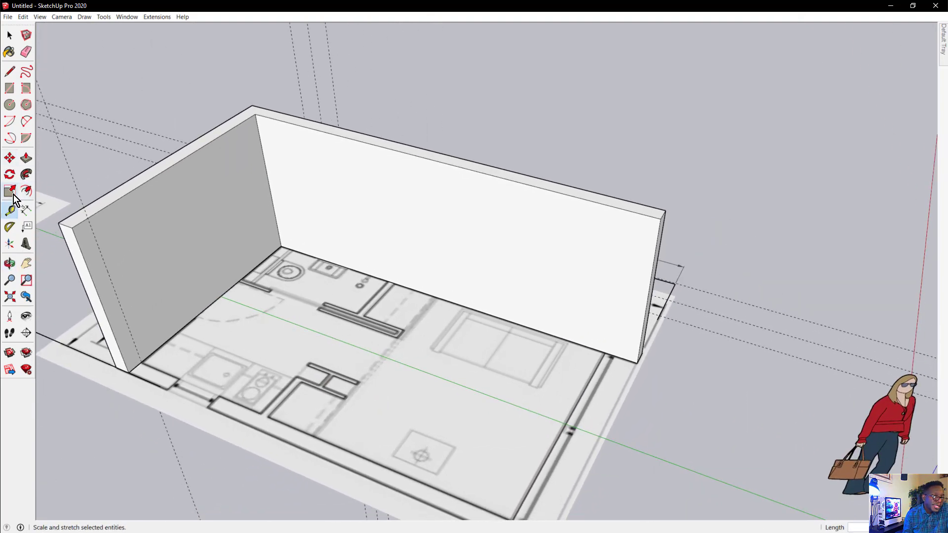
pyautogui.scroll(6, 612, 351)
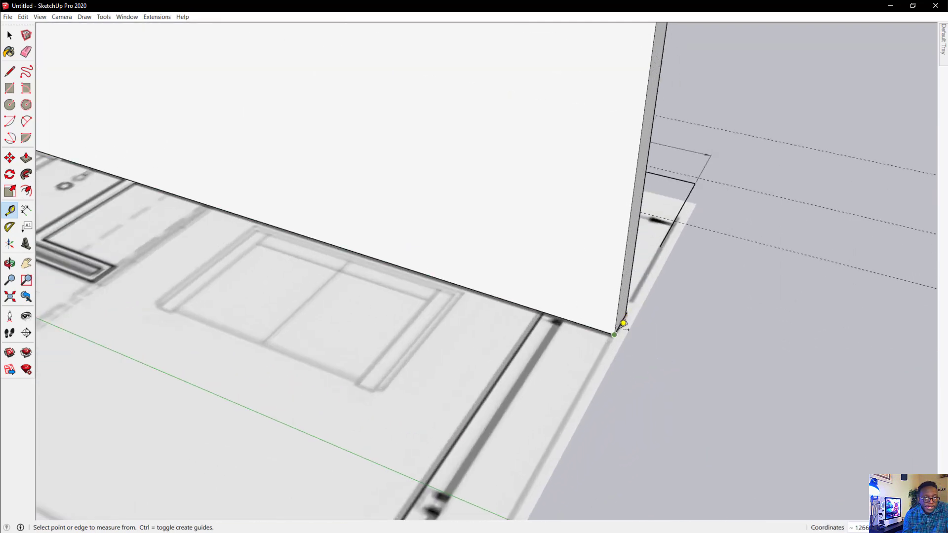
pyautogui.click(620, 323)
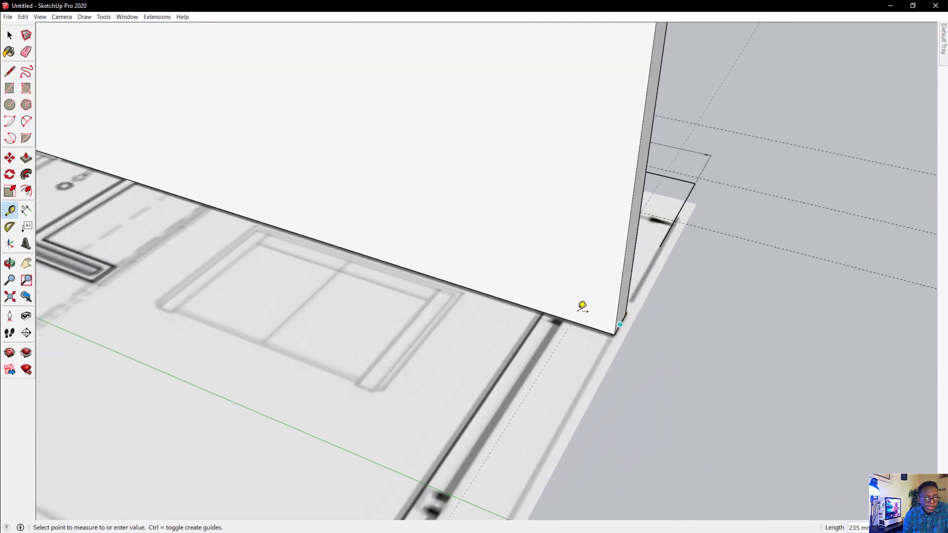
pyautogui.scroll(-8, 547, 297)
pyautogui.moveTo(527, 294); pyautogui.dragTo(210, 329, button='middle')
pyautogui.scroll(5, 445, 328)
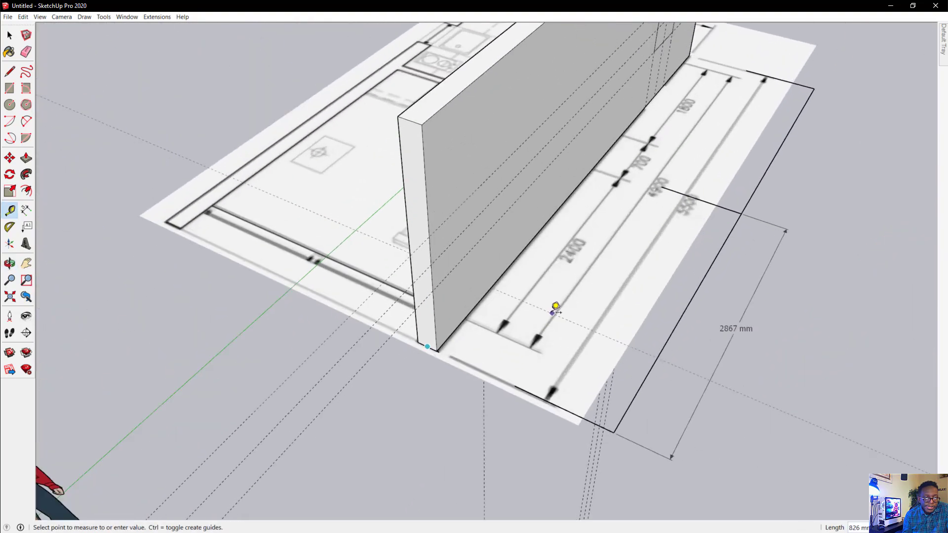
pyautogui.scroll(2, 524, 337)
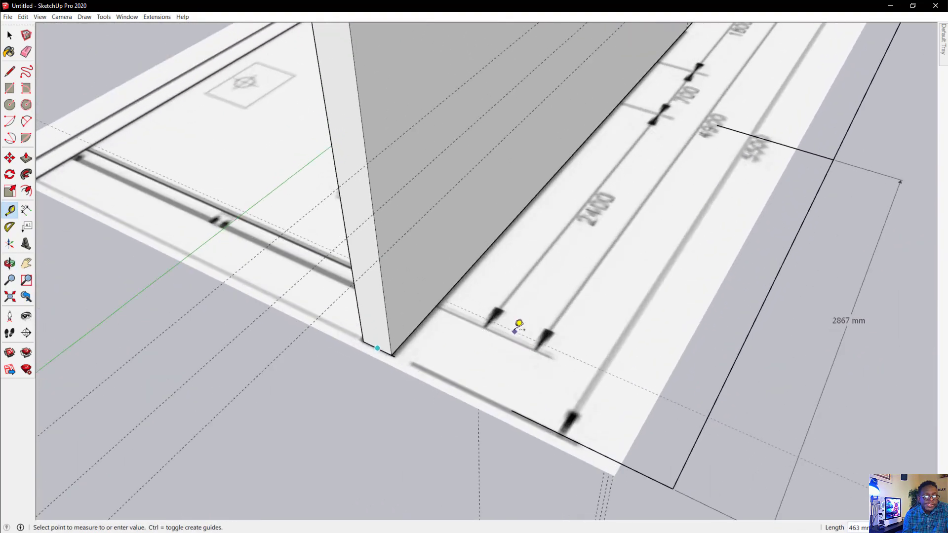
pyautogui.click(518, 326)
pyautogui.scroll(-3, 511, 327)
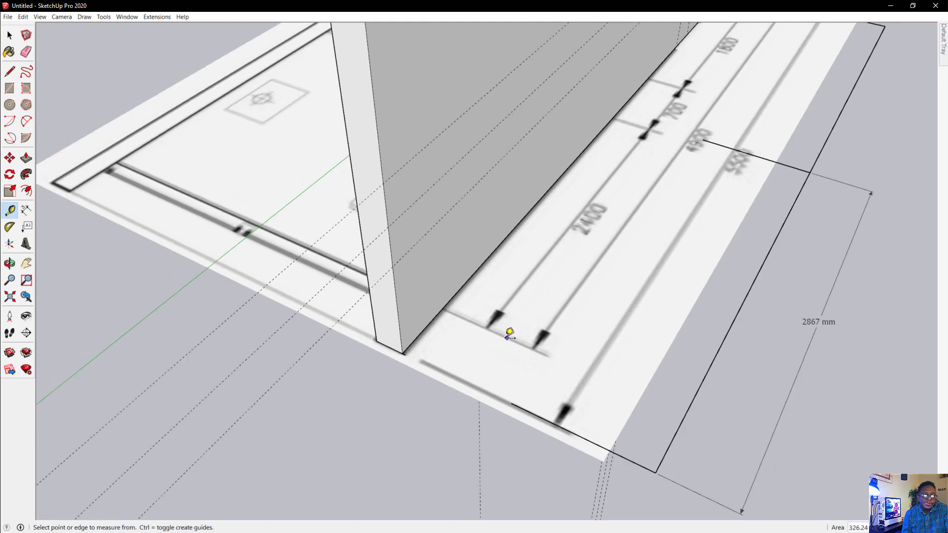
# Place a guide about 300 mm inward from the long wall's open end, parallel to that end's bottom edge.
pyautogui.moveTo(596, 227); pyautogui.dragTo(445, 298, button='middle')
pyautogui.scroll(-2, 366, 300)
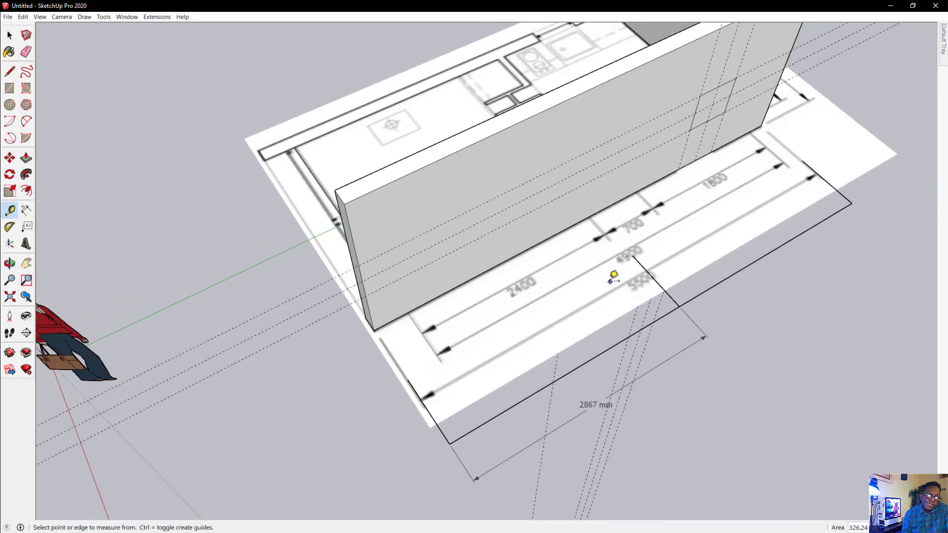
pyautogui.scroll(3, 423, 387)
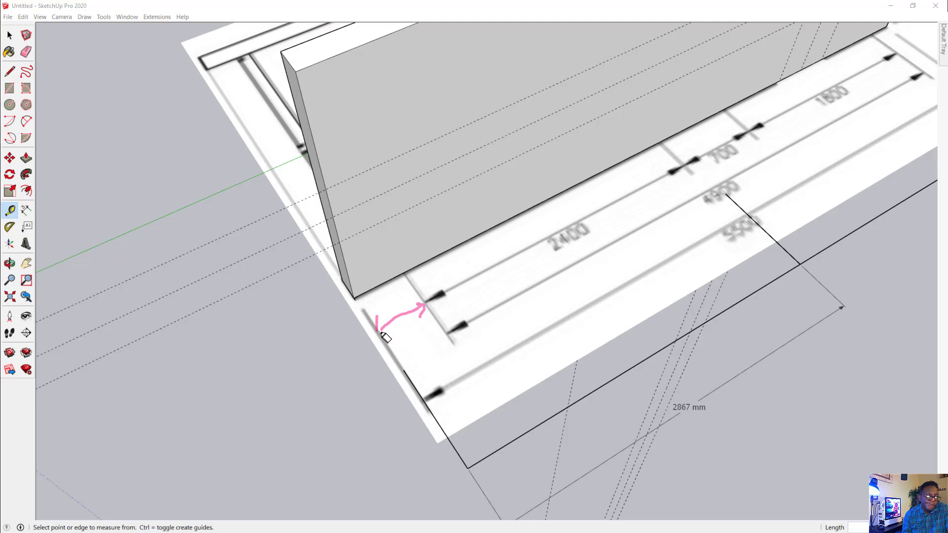
pyautogui.scroll(-2, 487, 266)
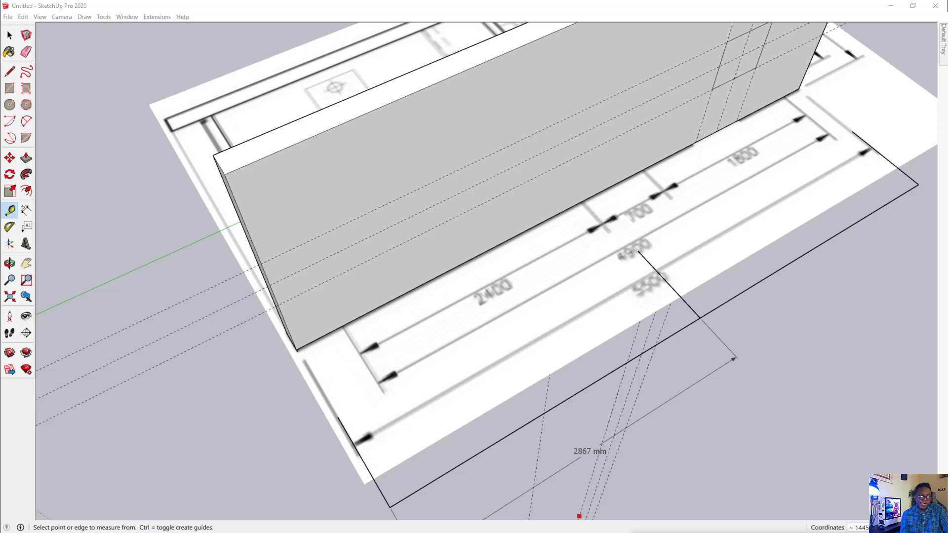
pyautogui.scroll(3, 307, 381)
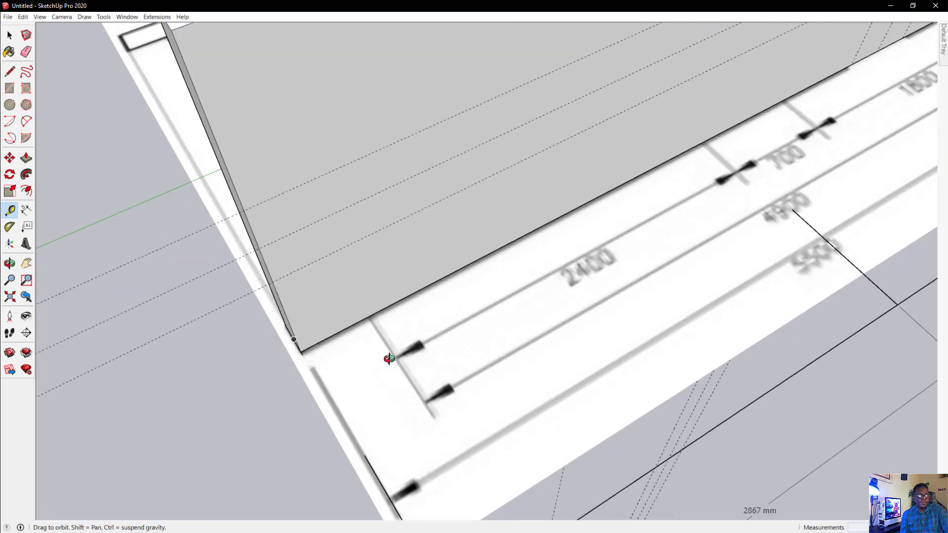
pyautogui.moveTo(444, 346); pyautogui.dragTo(807, 279, button='middle')
pyautogui.moveTo(740, 336); pyautogui.dragTo(626, 459, button='middle')
pyautogui.click(623, 461)
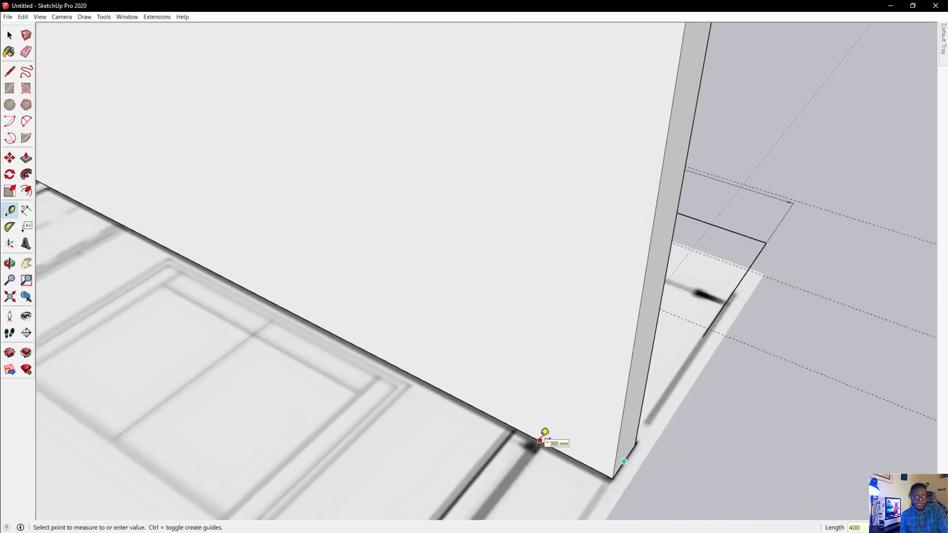
pyautogui.click(544, 432)
pyautogui.scroll(-6, 571, 396)
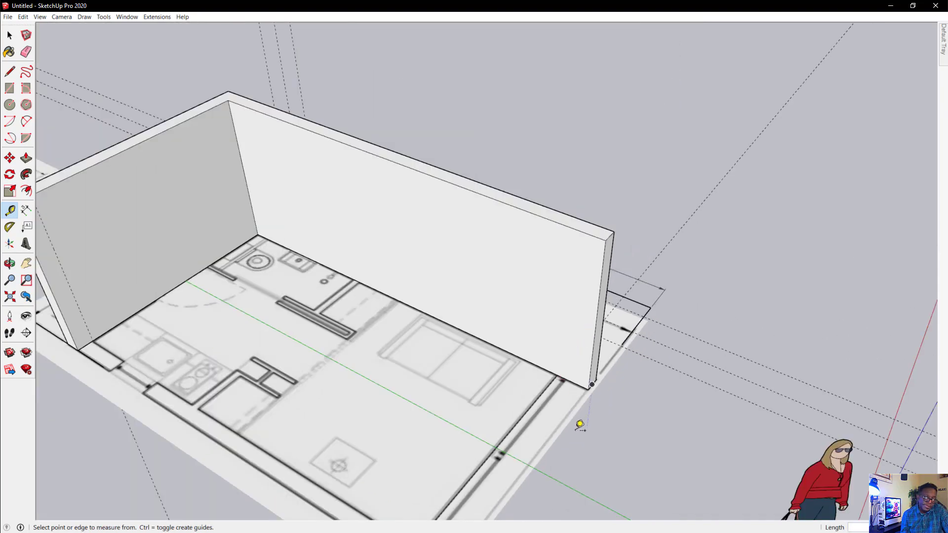
# Place a guide parallel to the long wall's inner bottom edge, along the inner line of the opposite wall on the plan.
pyautogui.moveTo(580, 424); pyautogui.dragTo(452, 440, button='middle')
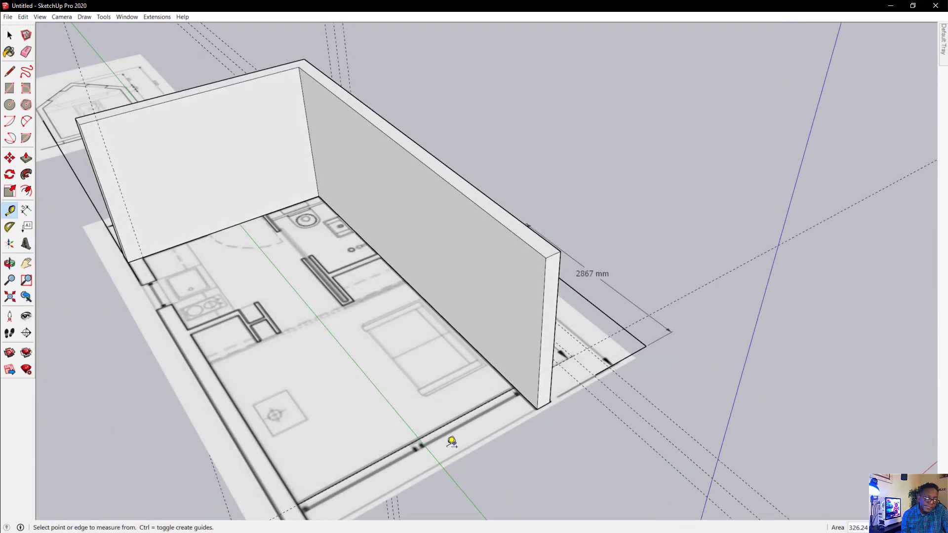
pyautogui.scroll(3, 452, 441)
pyautogui.moveTo(640, 367); pyautogui.dragTo(544, 471, button='middle')
pyautogui.scroll(-4, 649, 328)
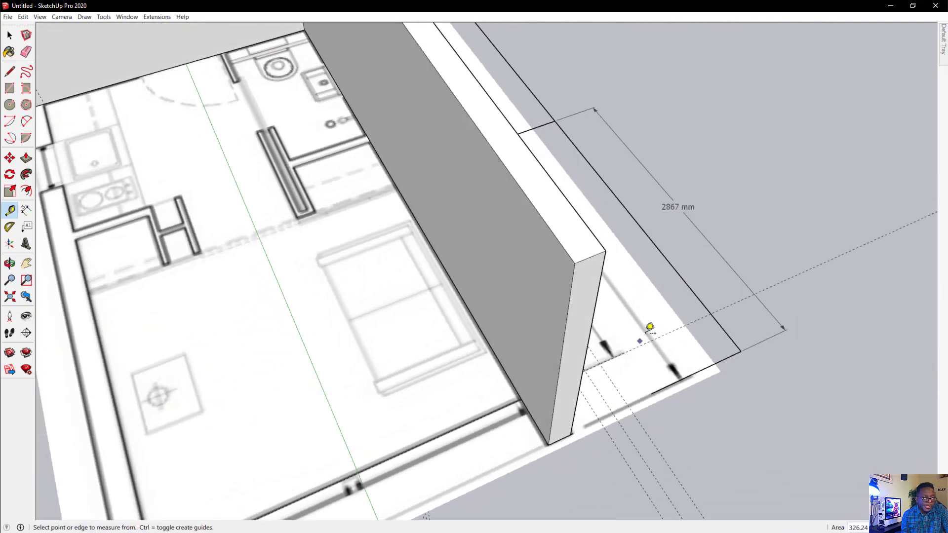
pyautogui.scroll(4, 430, 445)
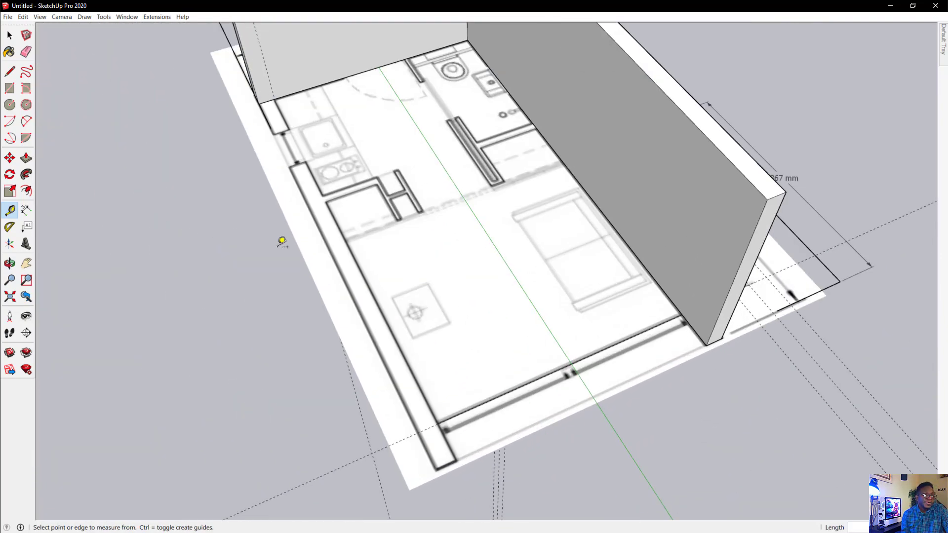
pyautogui.scroll(-2, 329, 173)
pyautogui.scroll(3, 561, 279)
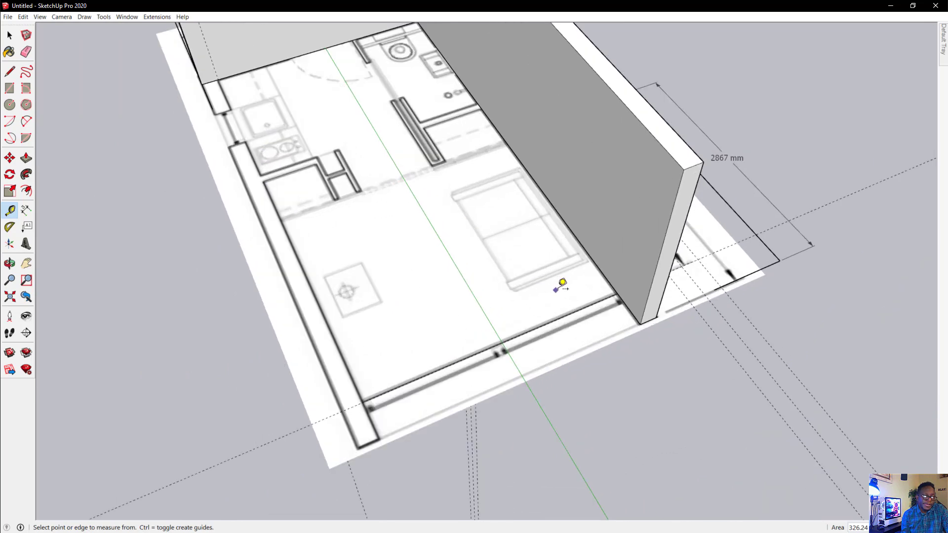
pyautogui.click(581, 235)
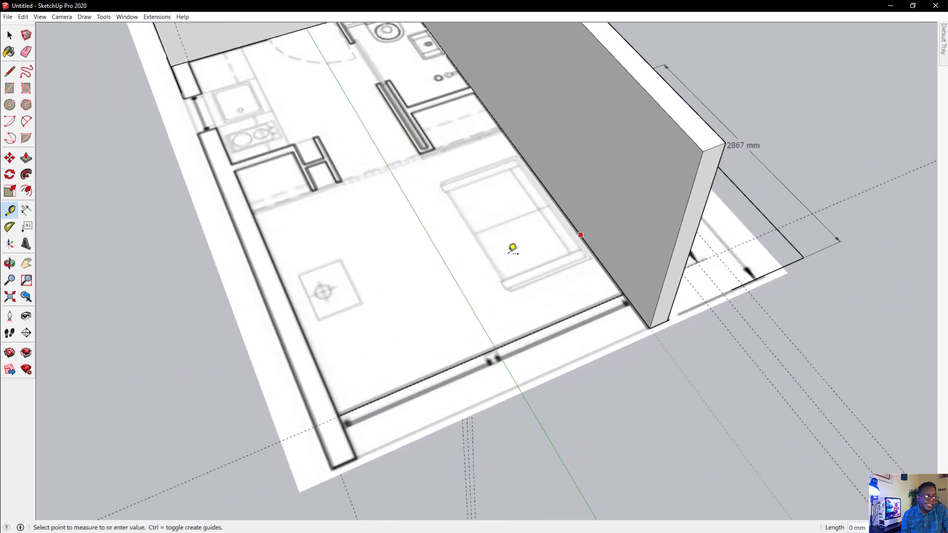
pyautogui.click(189, 59)
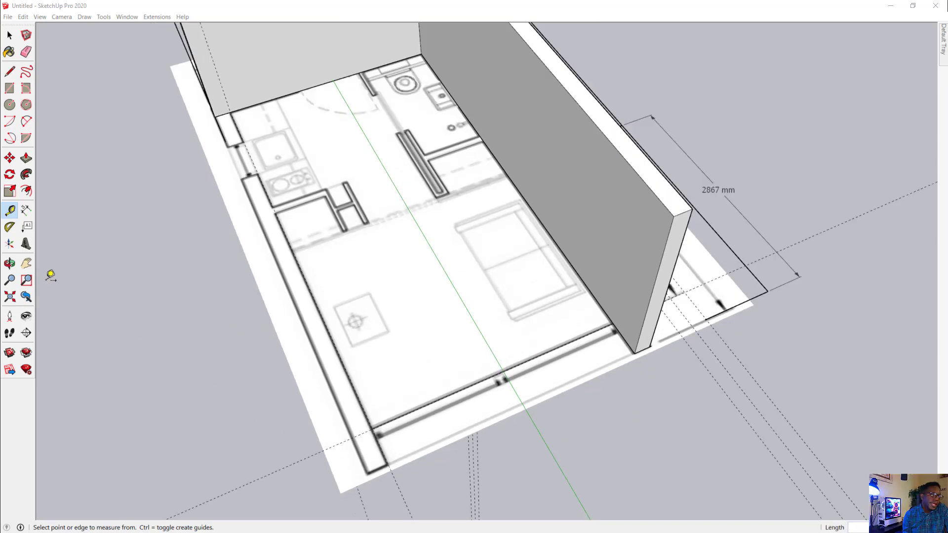
# Draw the interior floor as a rectangle about 4917 mm long, from the walls' inner corner to the intersection of the two floor guides.
pyautogui.click(9, 88)
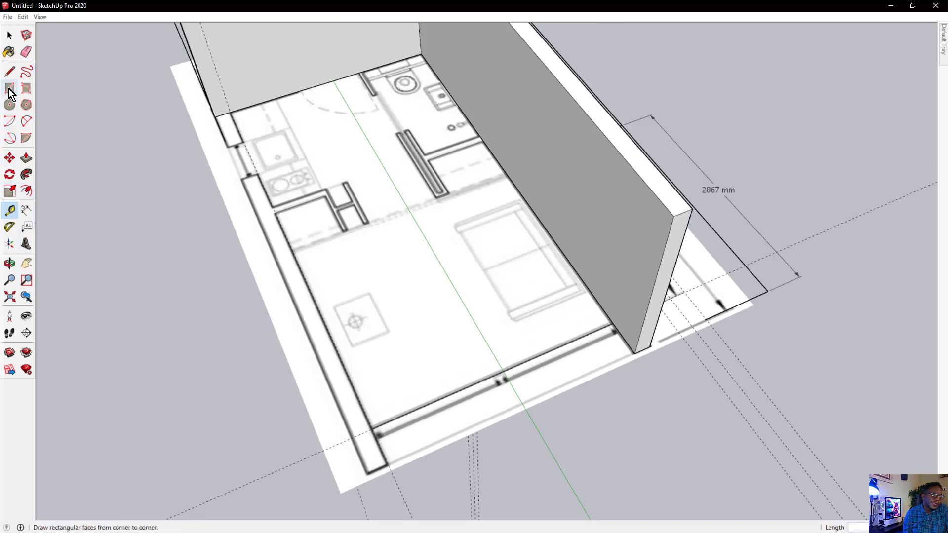
pyautogui.click(421, 53)
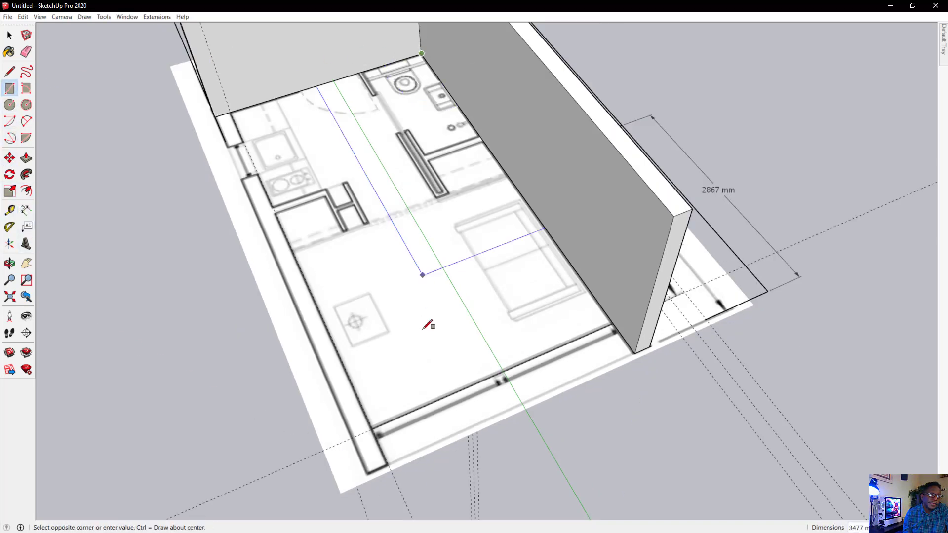
pyautogui.click(376, 424)
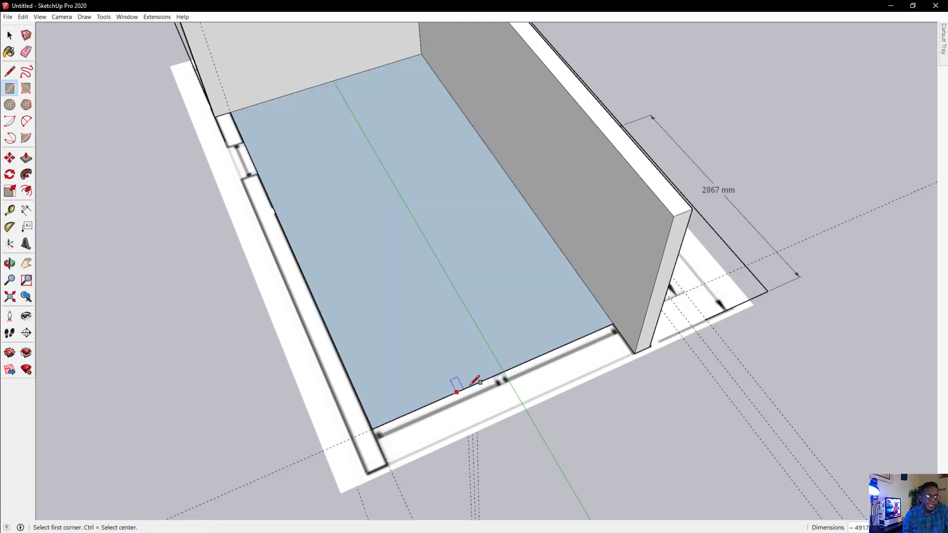
# Examine the floor from several sides, along with the long wall's square outline, the plan dimensions and the cross-section drawing.
pyautogui.scroll(-2, 469, 380)
pyautogui.moveTo(685, 353); pyautogui.dragTo(357, 252, button='middle')
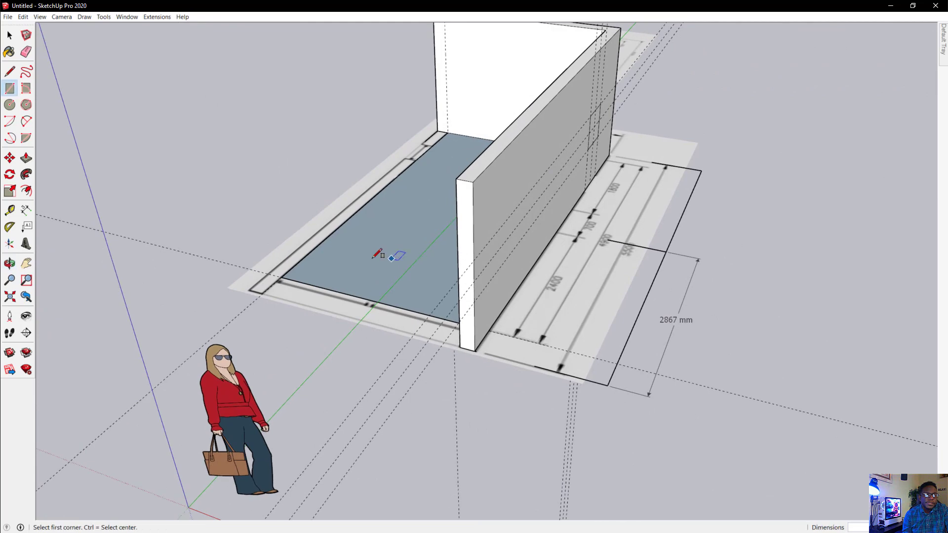
pyautogui.moveTo(377, 255); pyautogui.dragTo(550, 249, button='middle')
pyautogui.scroll(5, 512, 276)
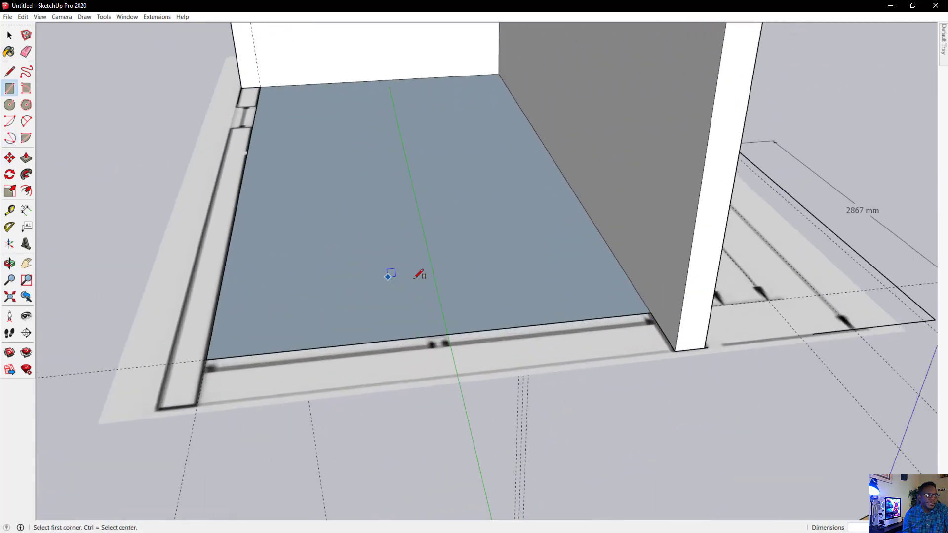
pyautogui.scroll(-6, 546, 302)
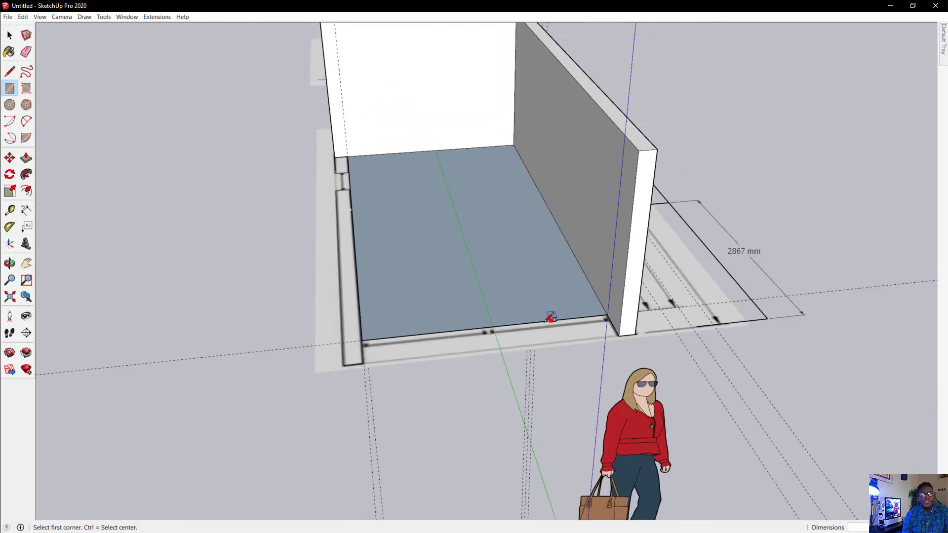
pyautogui.moveTo(561, 324)
pyautogui.mouseDown(button='middle')
pyautogui.moveTo(584, 258)
pyautogui.moveTo(408, 277)
pyautogui.moveTo(294, 269)
pyautogui.moveTo(458, 272)
pyautogui.mouseUp(button='middle')
pyautogui.moveTo(657, 230); pyautogui.dragTo(662, 283, button='middle')
pyautogui.scroll(2, 742, 95)
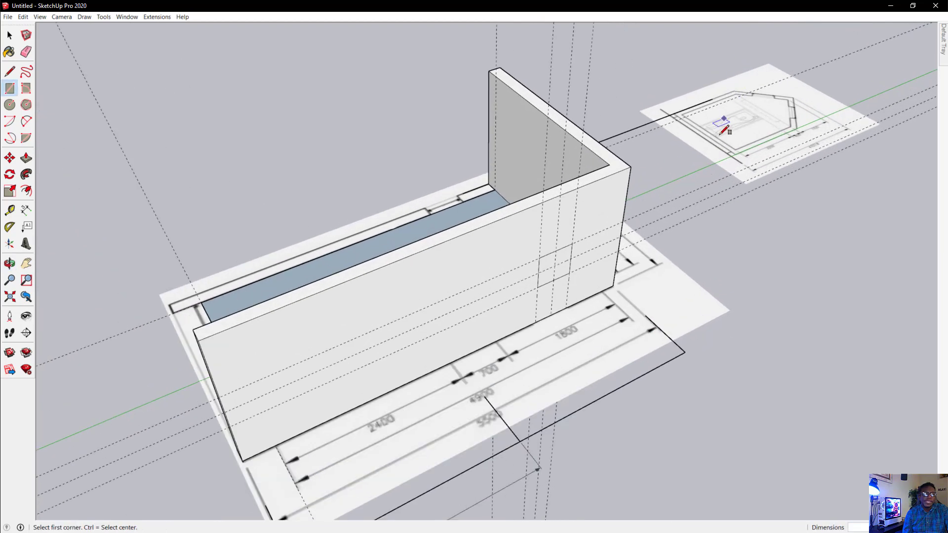
pyautogui.moveTo(768, 209); pyautogui.dragTo(550, 281, button='middle')
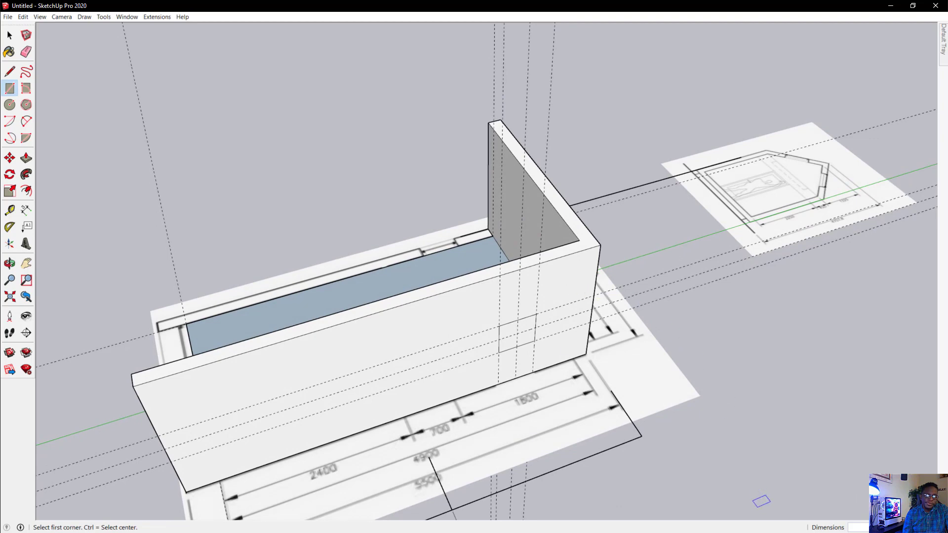